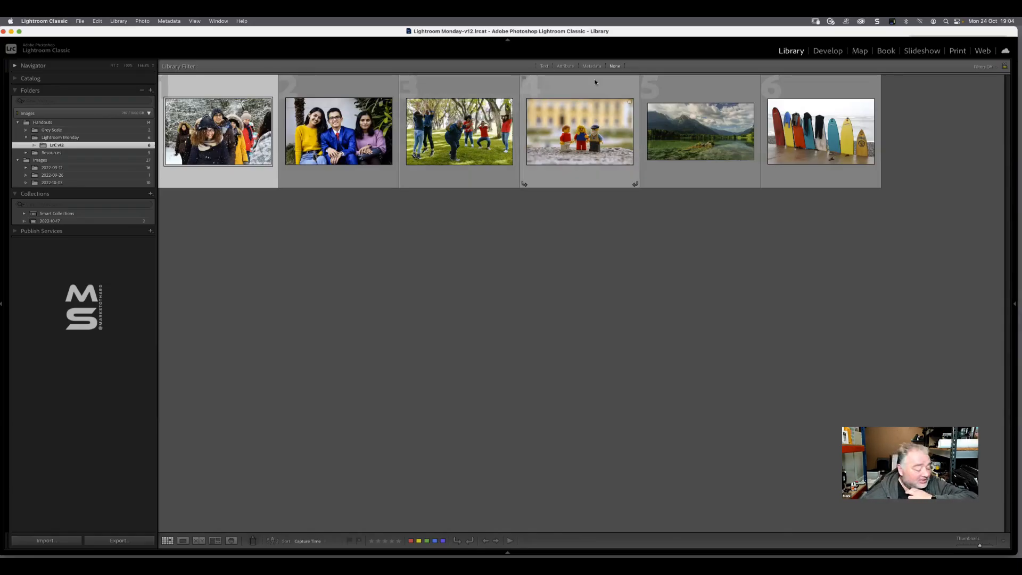
# Open the photo of the three Lego figures, Erase.jpg, for developing and collapse the Basic adjustments
pyautogui.doubleClick(584, 141)
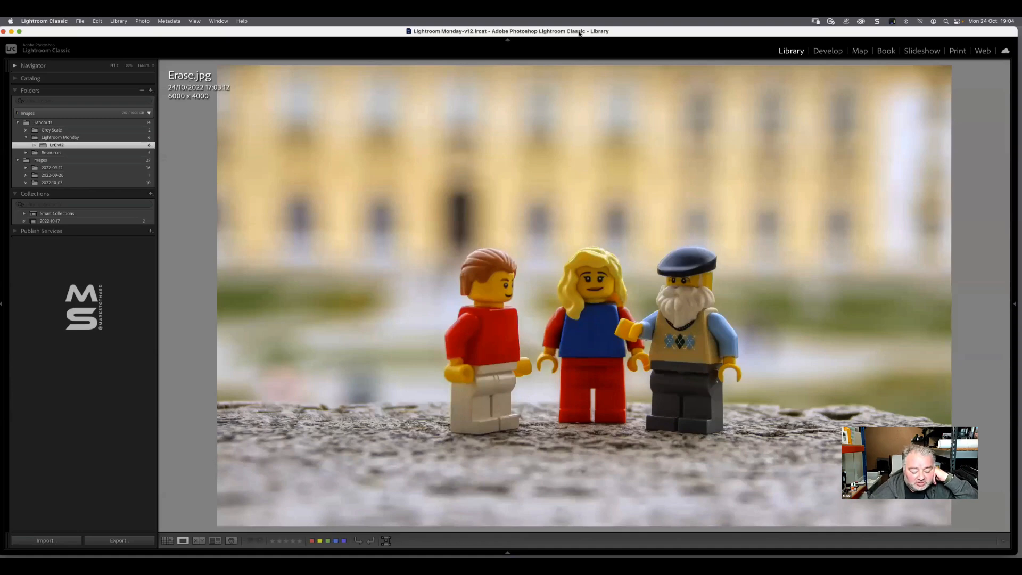
pyautogui.press('d')
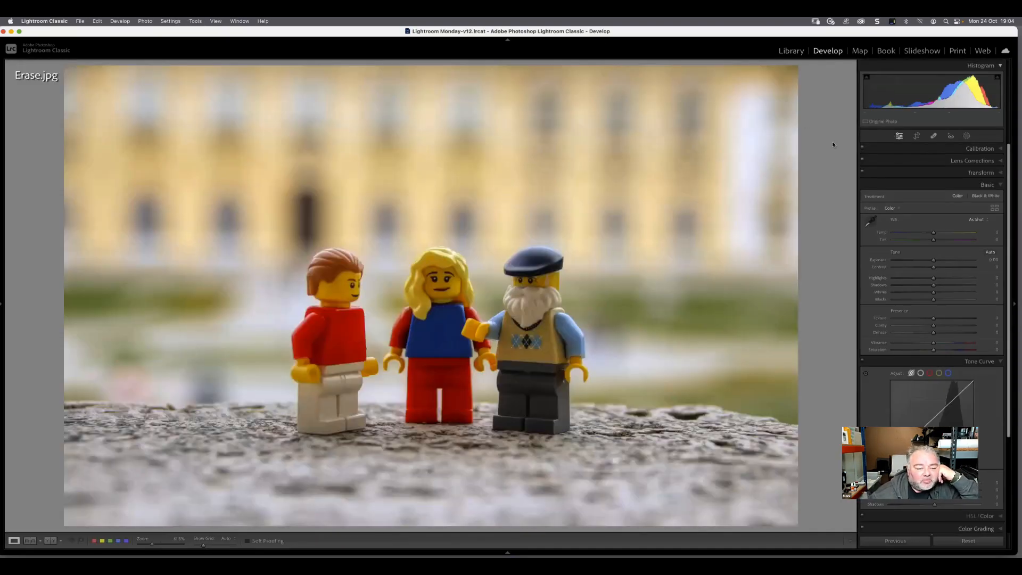
pyautogui.rightClick(958, 188)
pyautogui.click(975, 183)
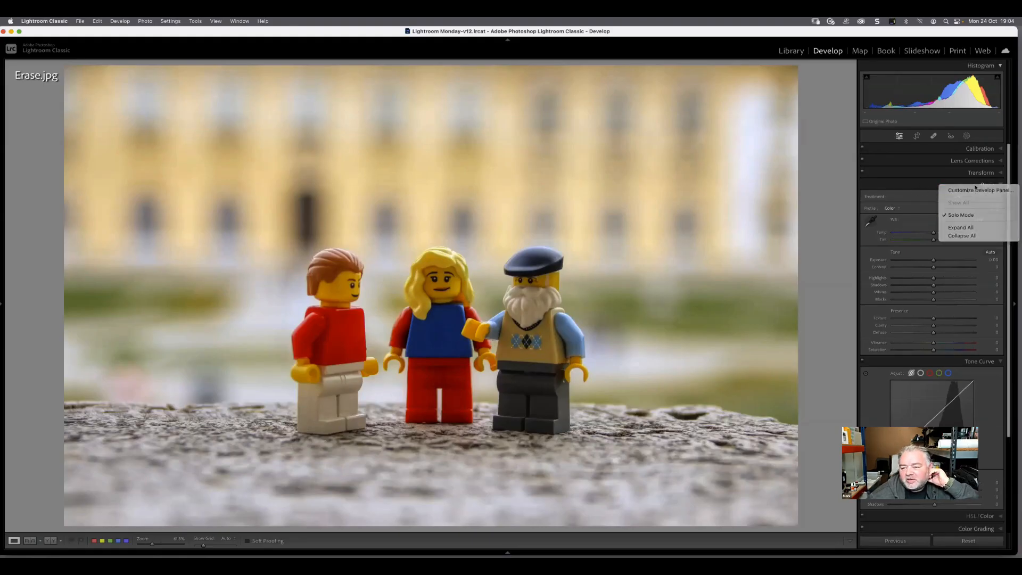
pyautogui.click(997, 185)
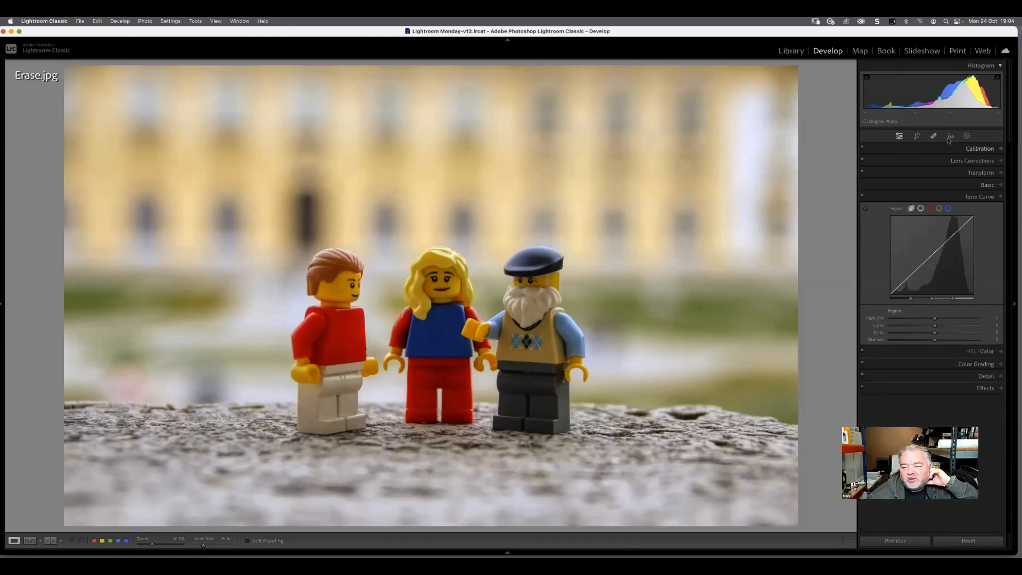
# Start masking and go through the introduction to the masking changes until it closes
pyautogui.click(966, 136)
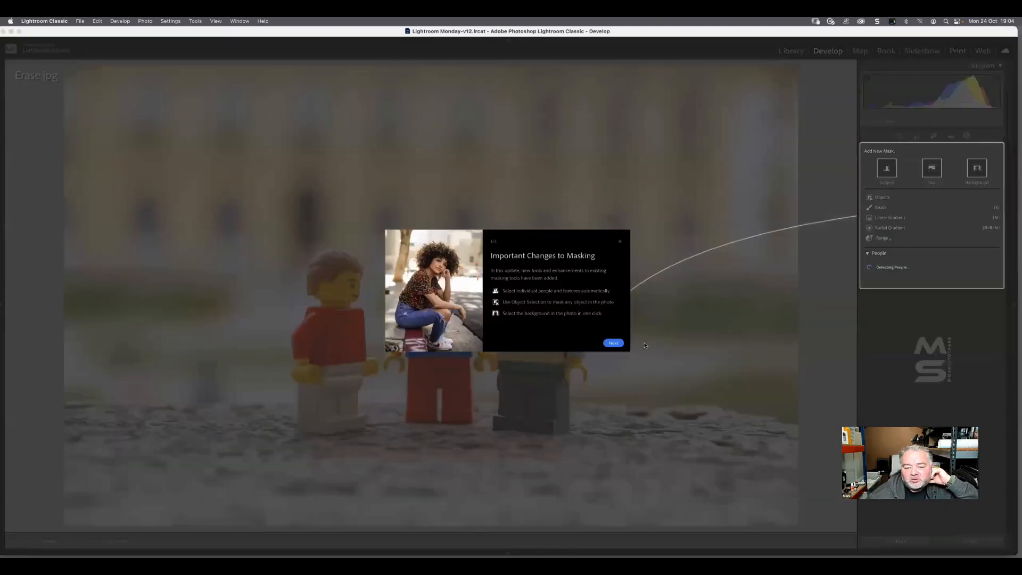
pyautogui.click(615, 344)
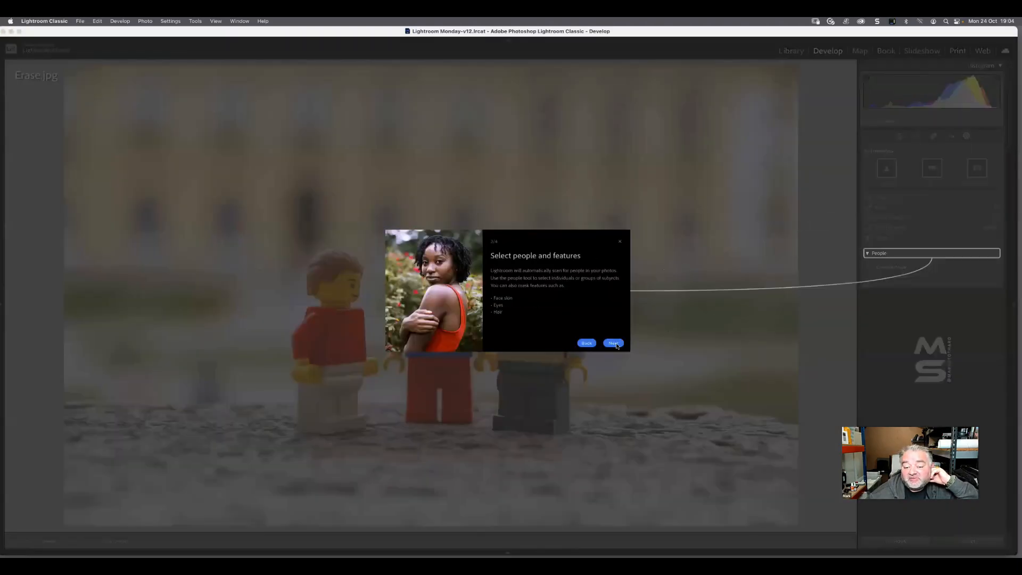
pyautogui.click(615, 344)
pyautogui.click(615, 344)
pyautogui.click(613, 344)
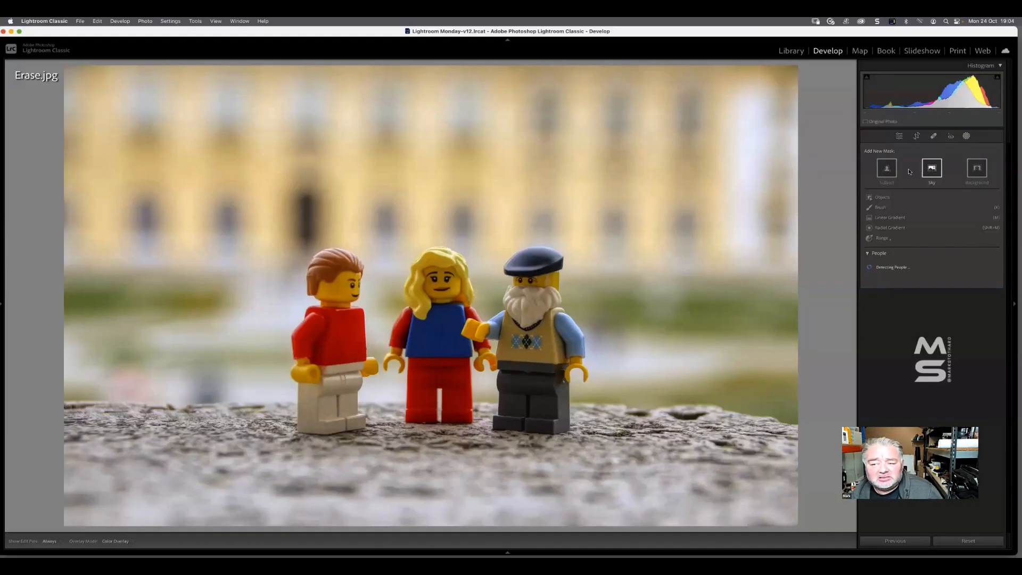
# Mask the three Lego figures automatically with Select Subject and check the mask's coverage
pyautogui.click(886, 169)
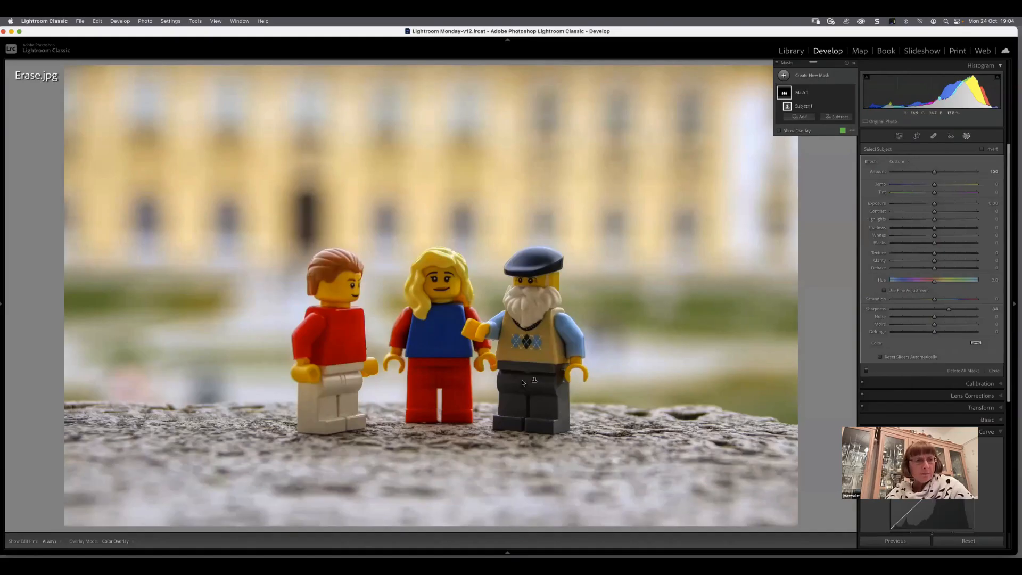
pyautogui.moveTo(523, 552)
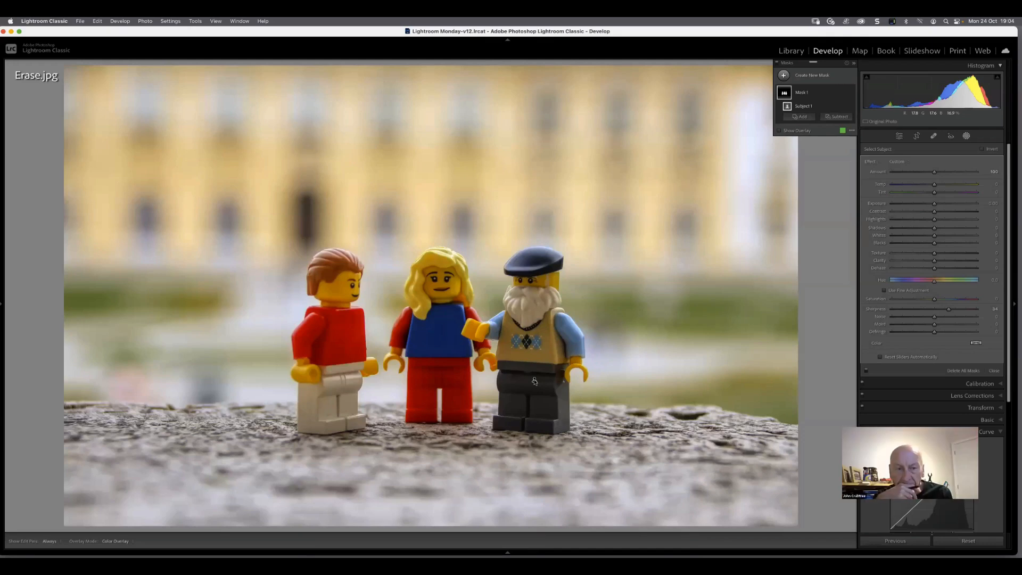
pyautogui.moveTo(534, 381)
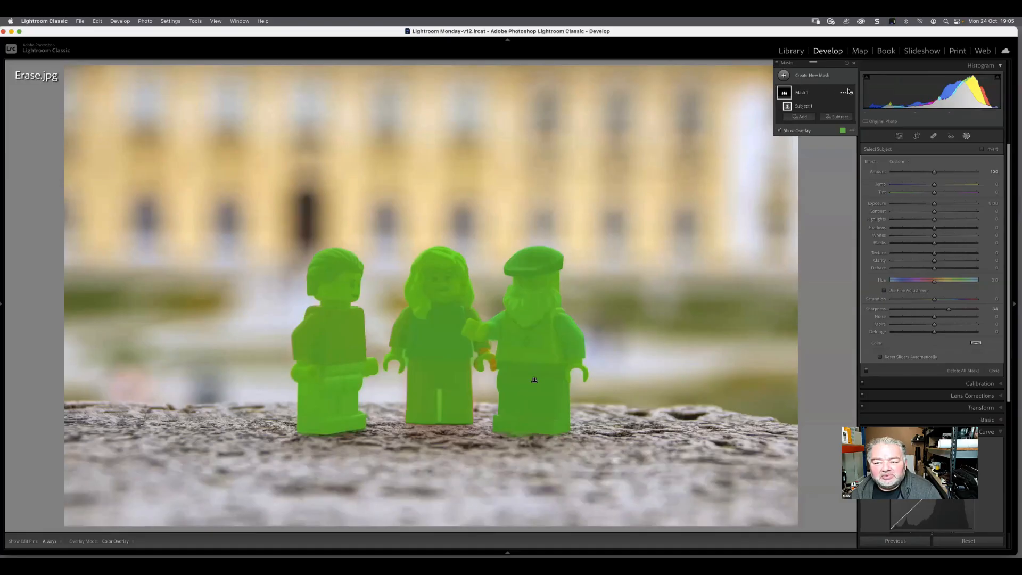
# Invert the subject mask to cover the surroundings of the figures, and delete that mask
pyautogui.click(844, 93)
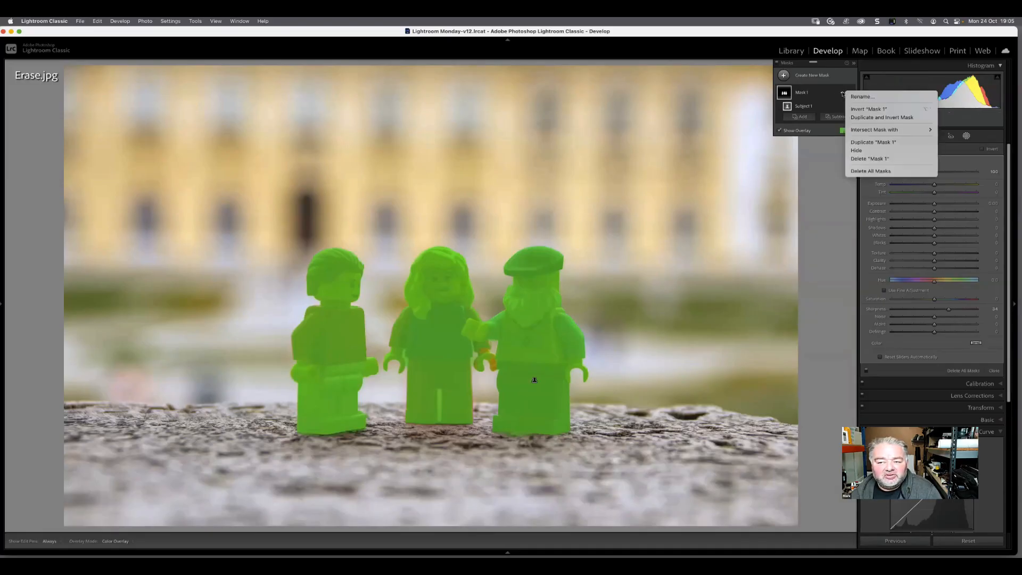
pyautogui.moveTo(858, 132)
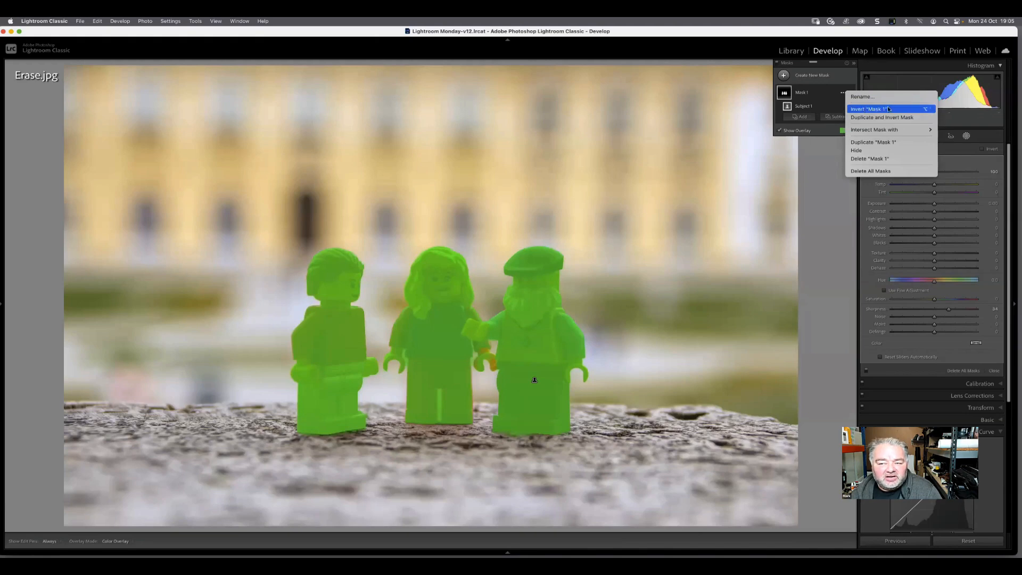
pyautogui.click(983, 151)
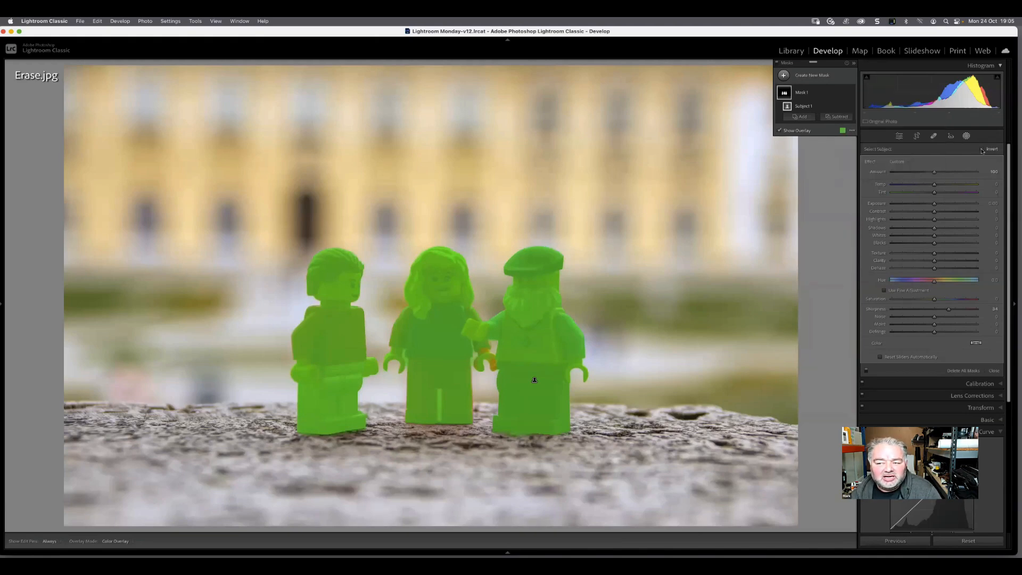
pyautogui.click(982, 151)
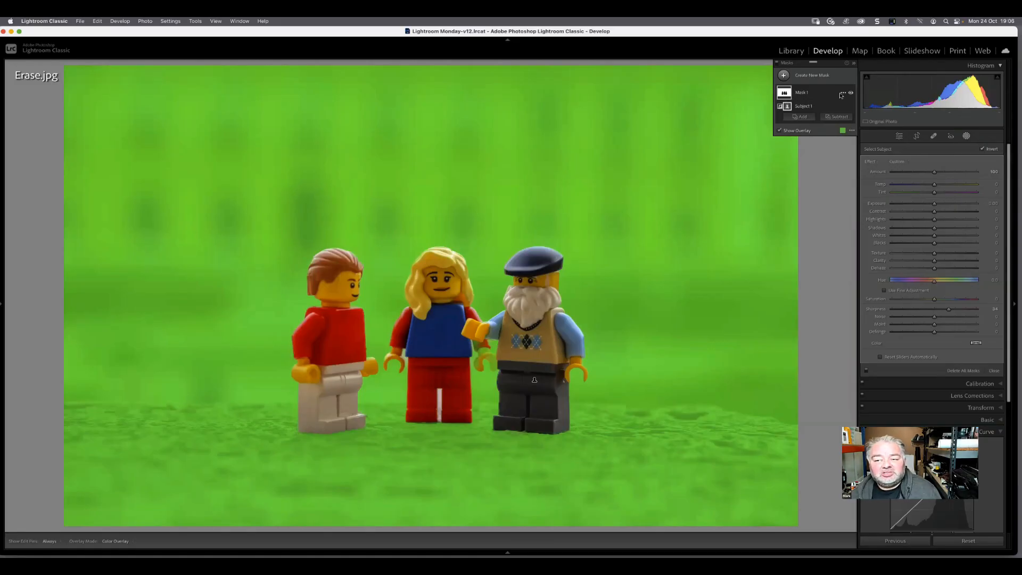
pyautogui.click(841, 94)
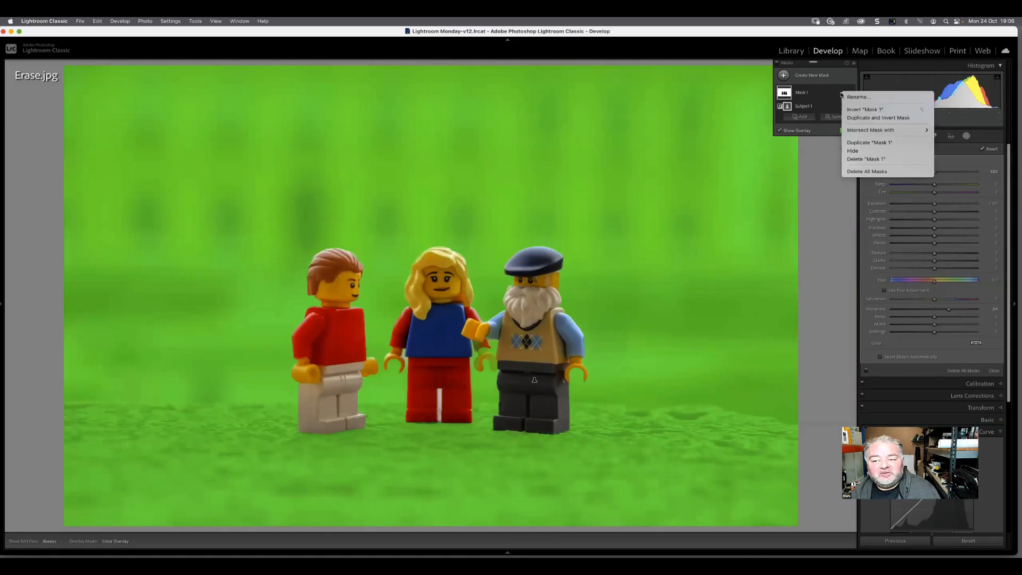
pyautogui.click(854, 159)
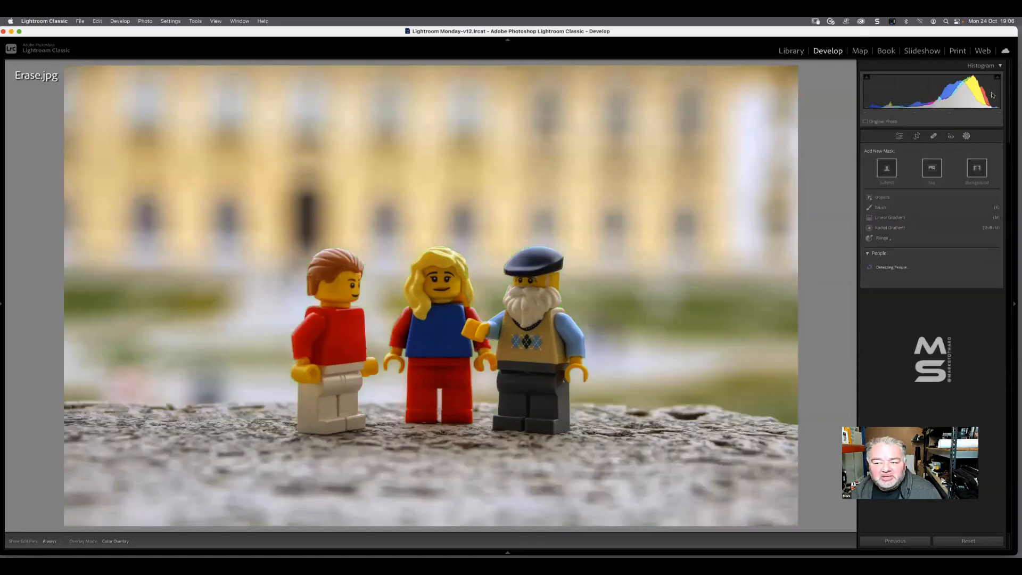
# Mask the area behind the Lego figures automatically with Select Background and show its overlay
pyautogui.click(965, 137)
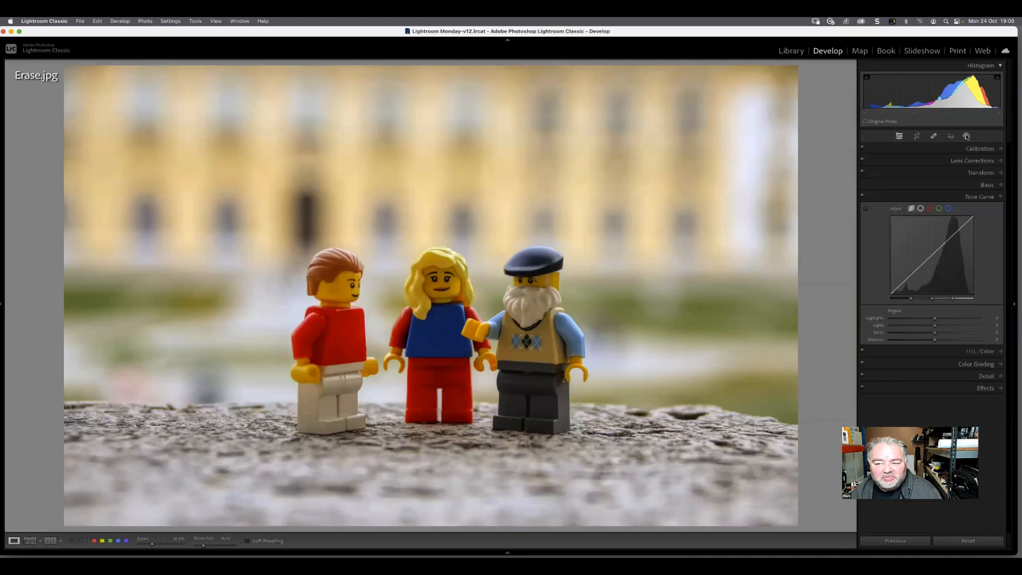
pyautogui.click(966, 136)
pyautogui.click(977, 170)
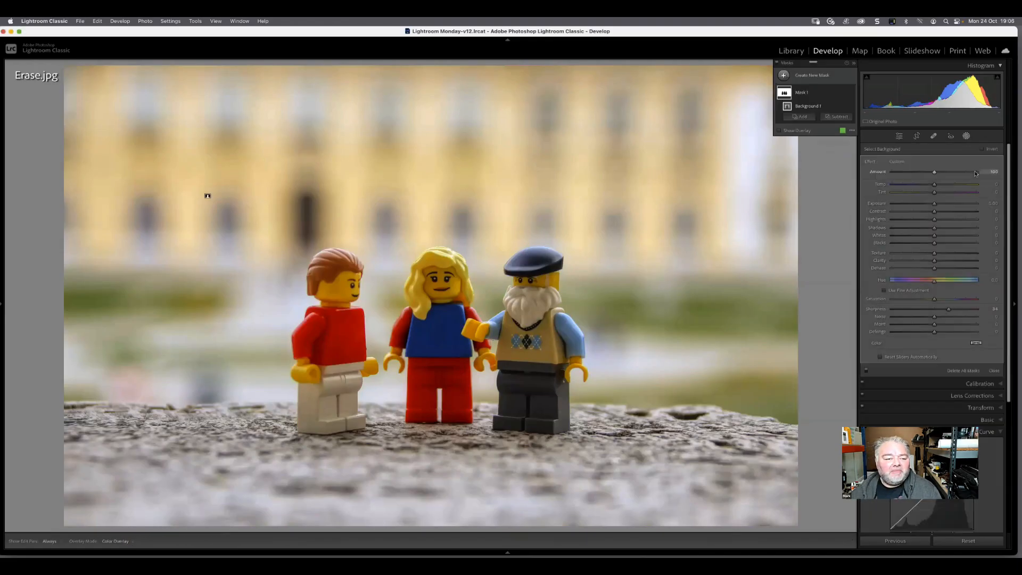
pyautogui.click(798, 131)
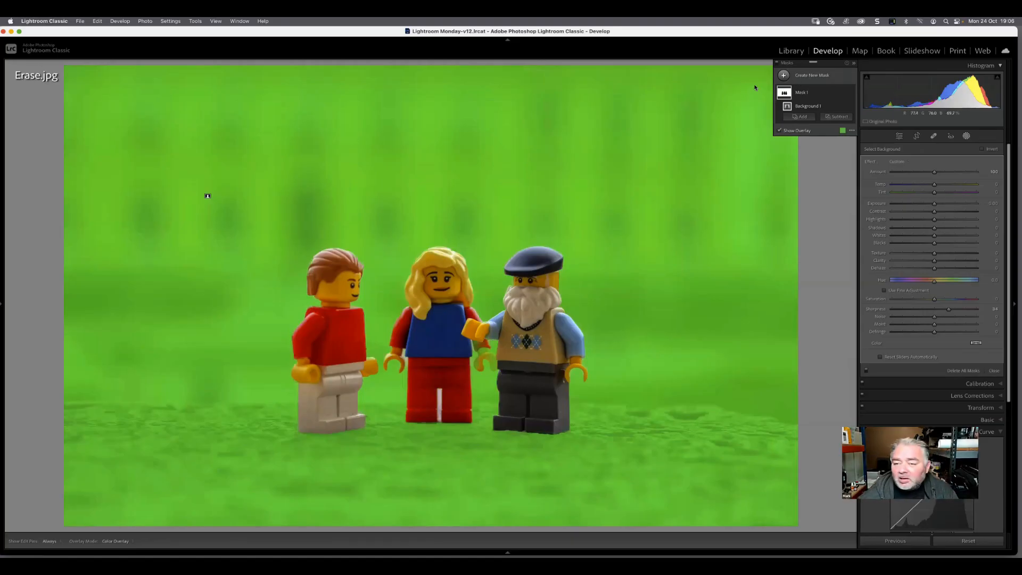
# Delete the background mask from the photo
pyautogui.click(815, 94)
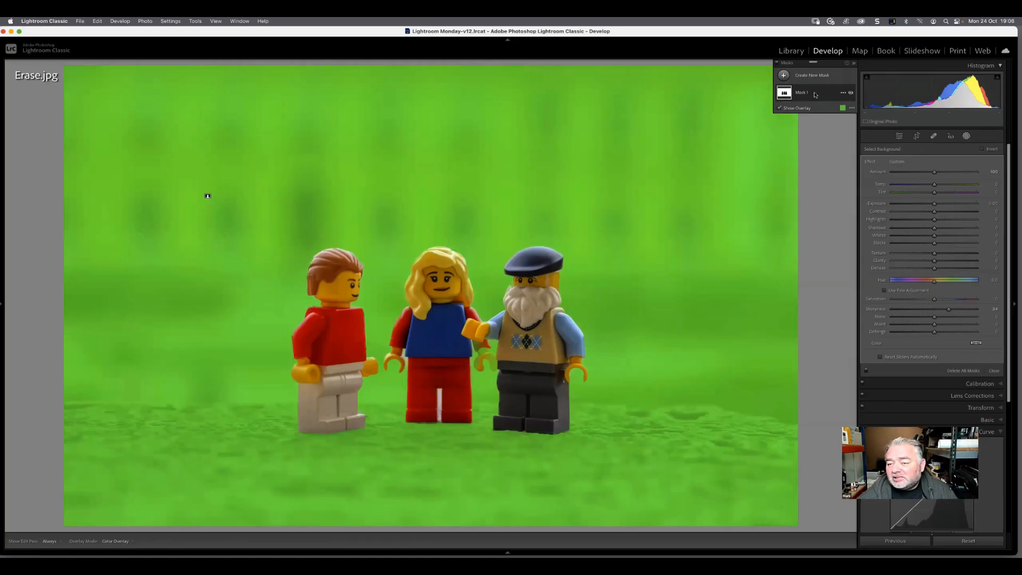
pyautogui.click(843, 93)
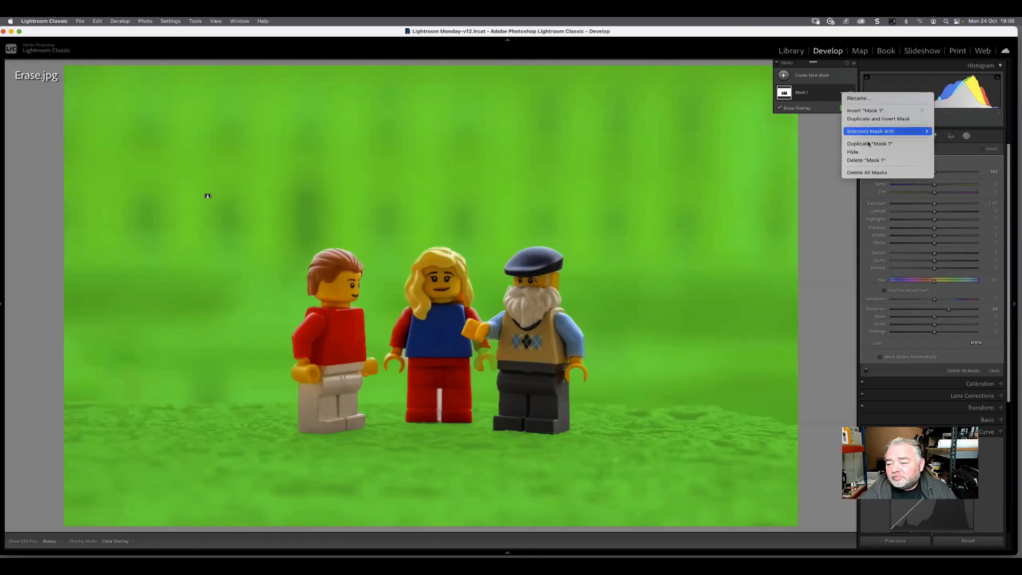
pyautogui.click(871, 160)
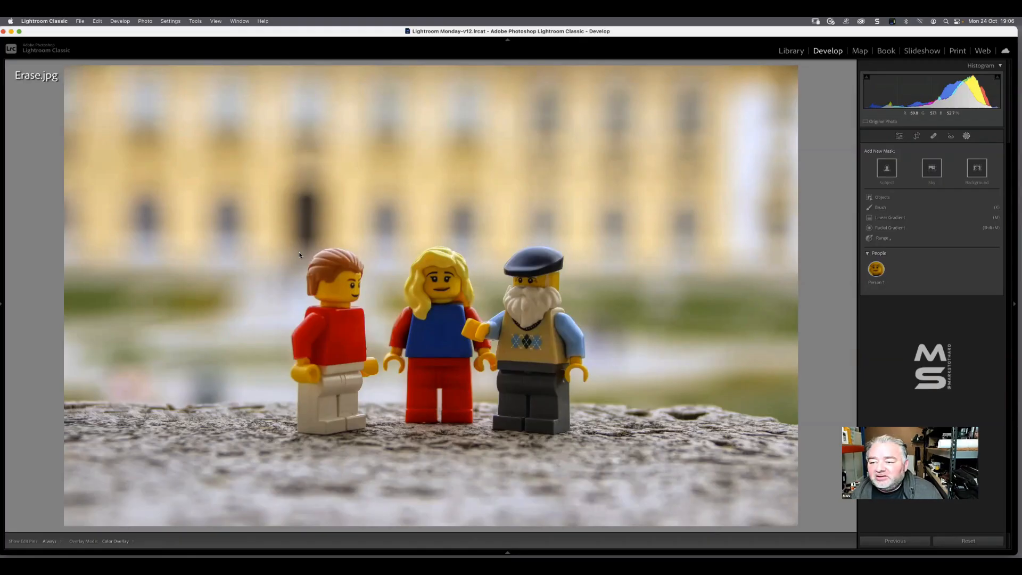
# Mask only the red-shirted figure with Select Objects in rectangle mode, and show the mask overlay
pyautogui.click(881, 198)
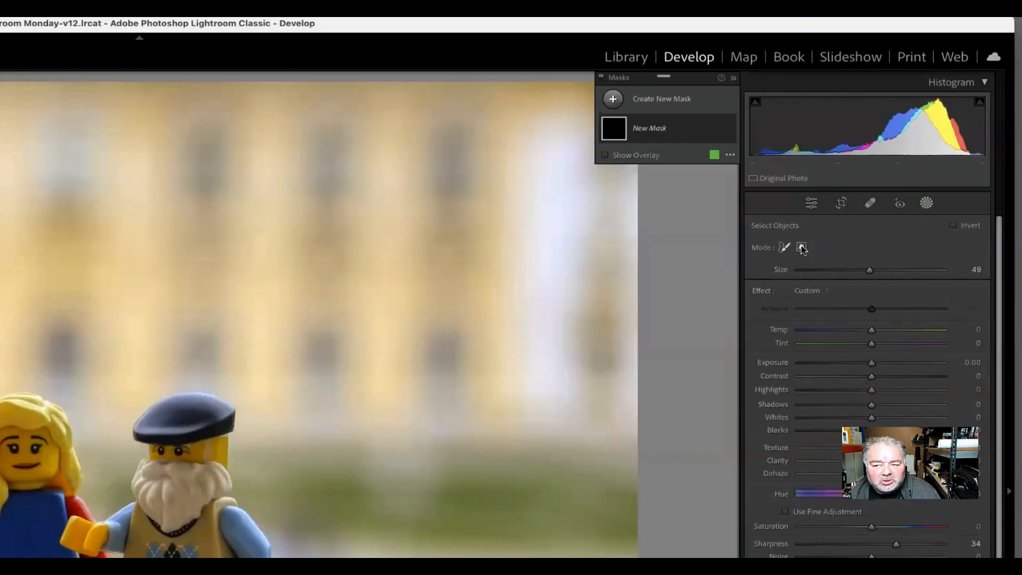
pyautogui.click(801, 248)
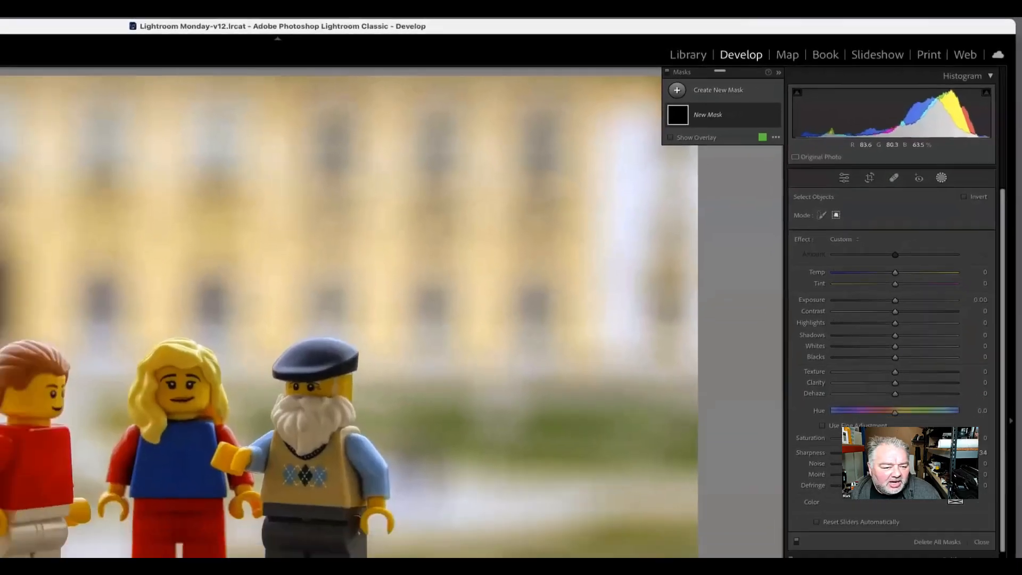
pyautogui.moveTo(265, 228); pyautogui.dragTo(375, 445)
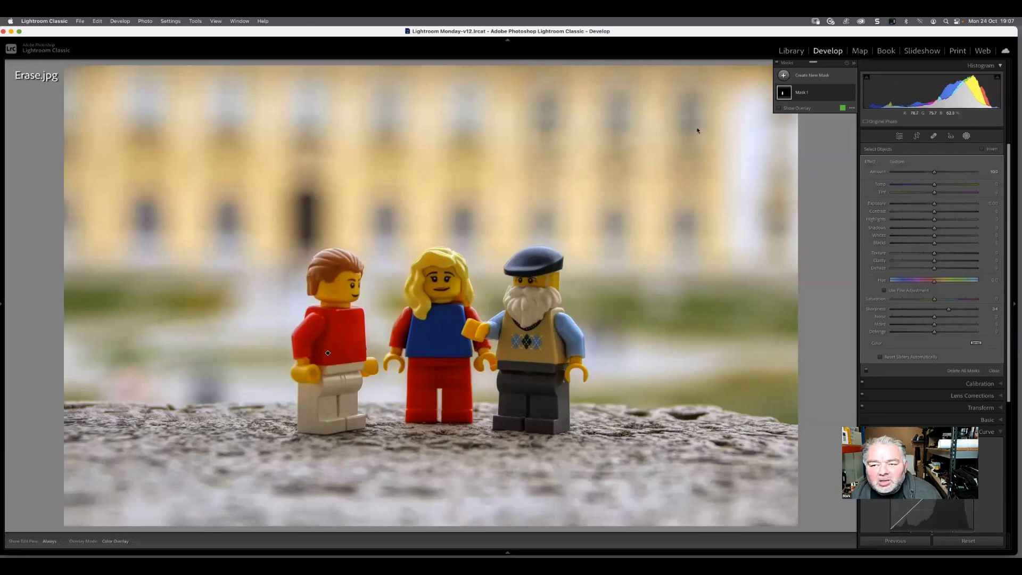
pyautogui.click(789, 110)
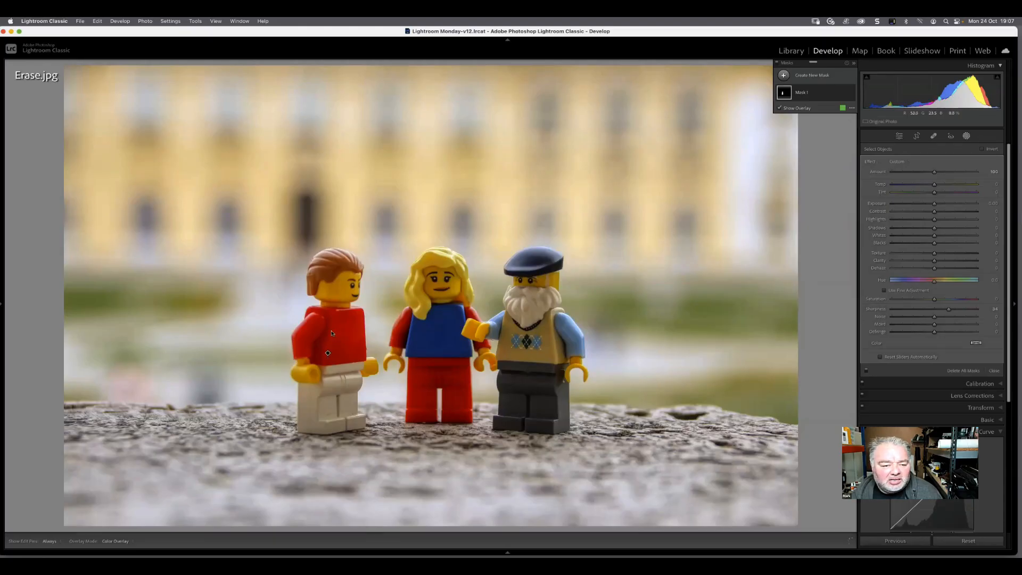
pyautogui.moveTo(329, 352)
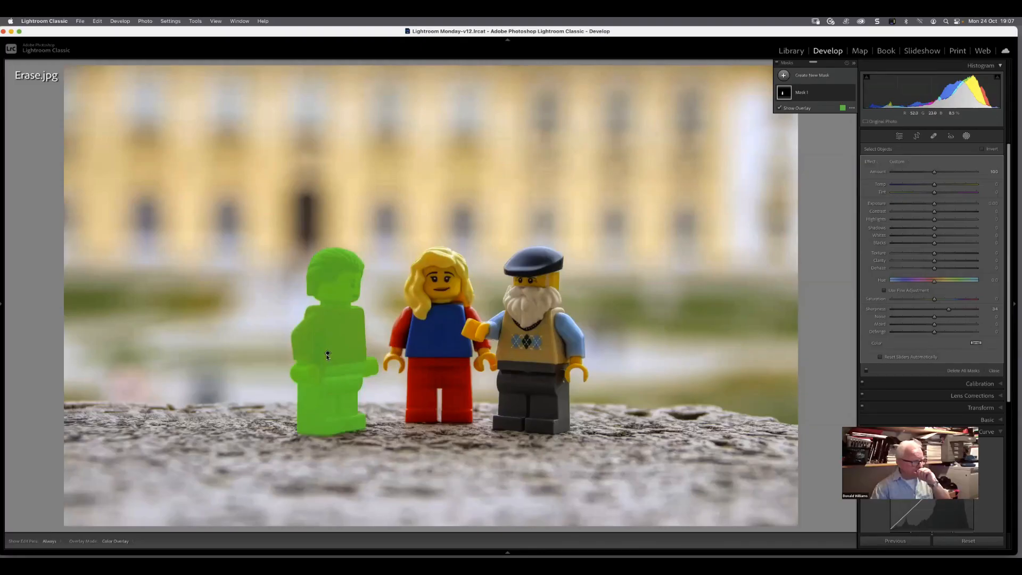
# Delete the red-shirted figure's mask and undo that deletion after briefly starting a Brush mask
pyautogui.press('Delete')
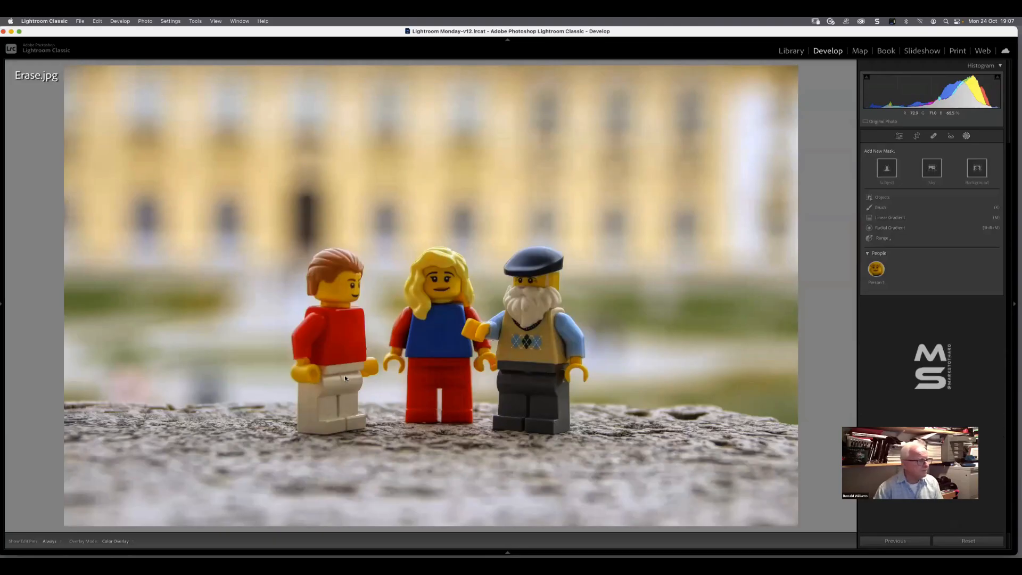
pyautogui.click(879, 208)
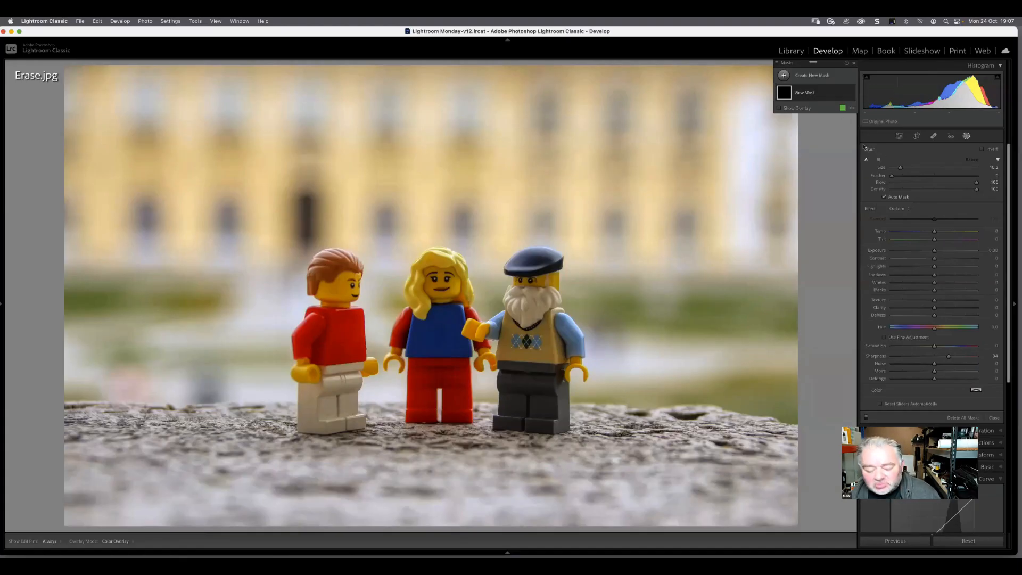
pyautogui.press('super+z')
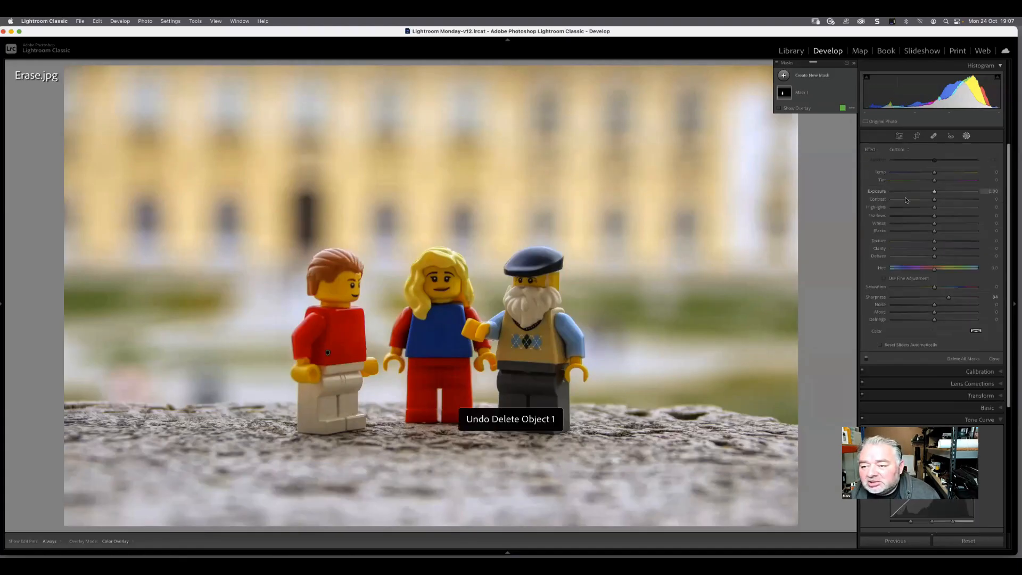
# Delete all masks from the photo, including the restored object mask
pyautogui.click(966, 136)
pyautogui.click(966, 137)
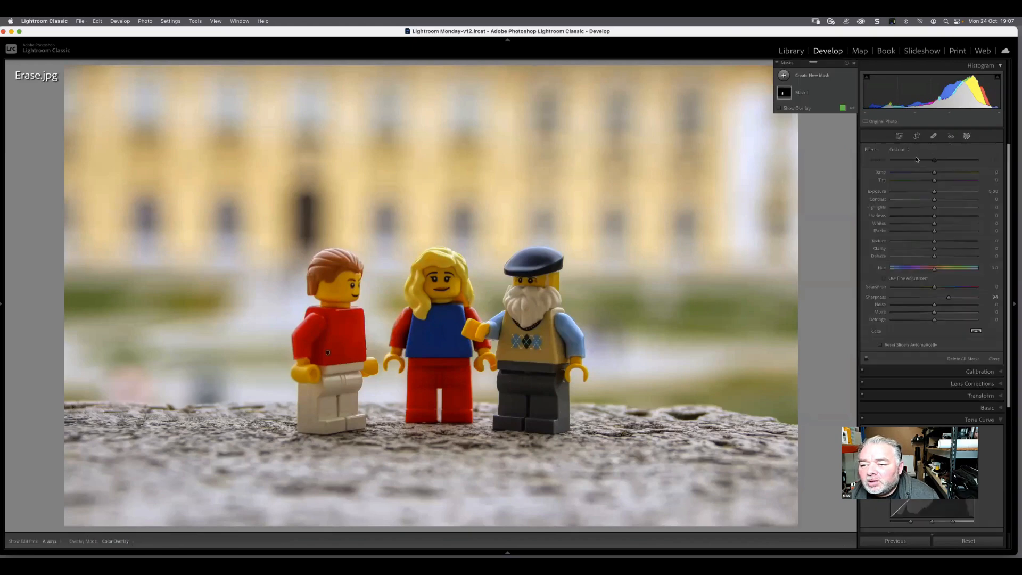
pyautogui.click(801, 93)
pyautogui.rightClick(841, 92)
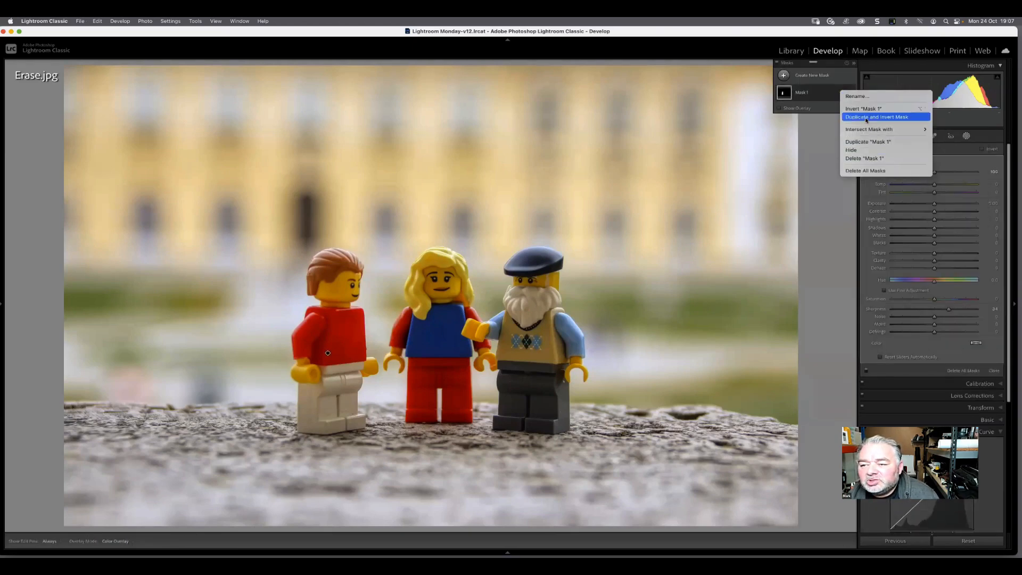
pyautogui.click(868, 171)
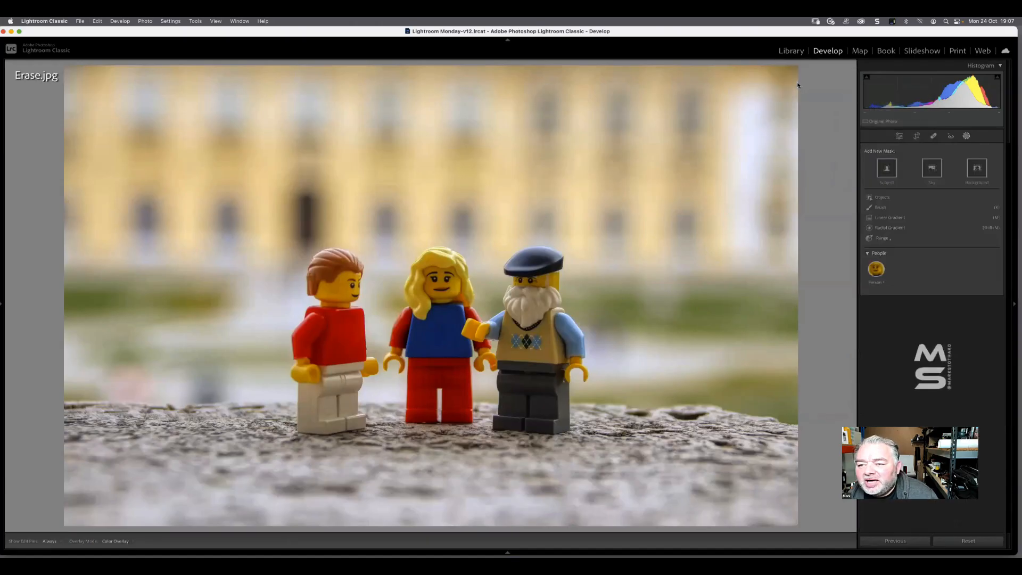
# Mask the Lego figures again with Select Subject and delete the resulting mask
pyautogui.click(888, 167)
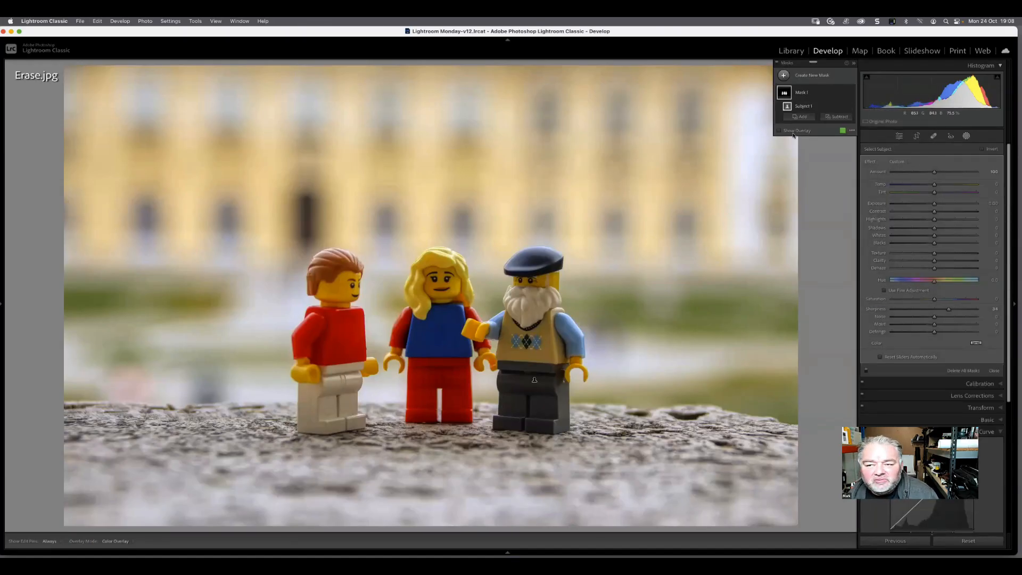
pyautogui.click(842, 94)
pyautogui.click(870, 158)
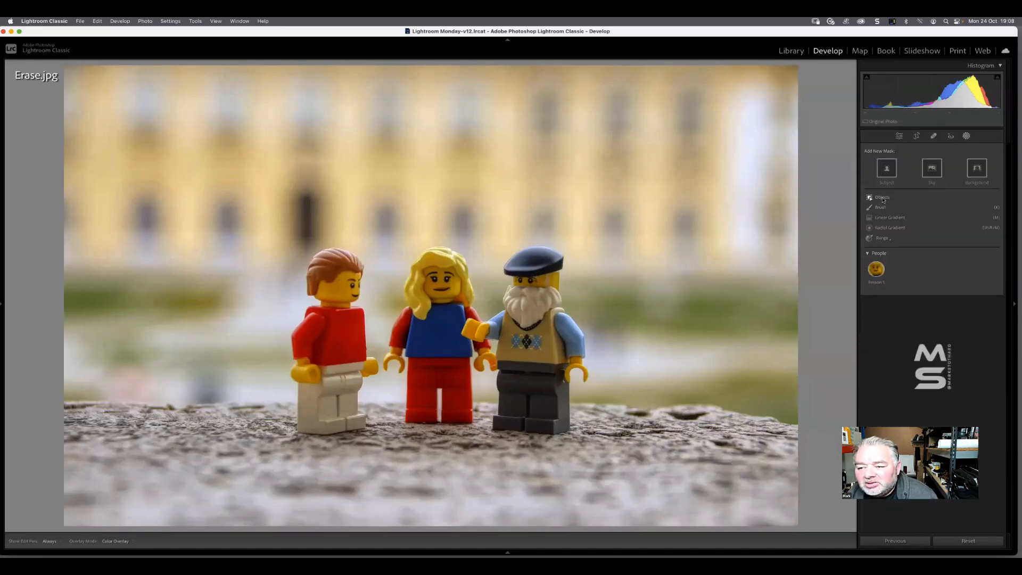
# Mask the red-shirted figure with Select Objects in brush mode at size 31 and delete the resulting mask
pyautogui.click(882, 198)
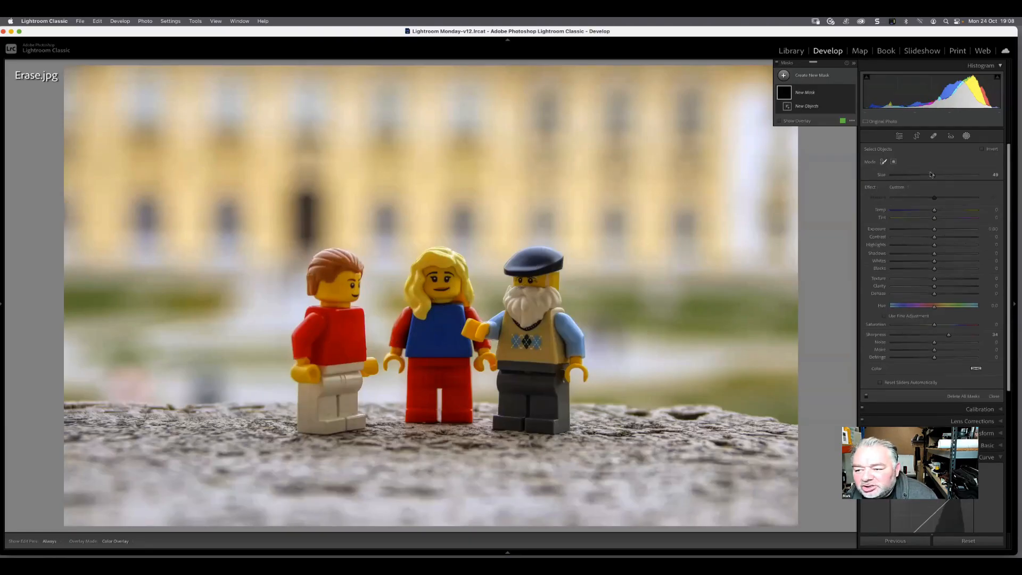
pyautogui.moveTo(932, 175); pyautogui.dragTo(915, 176)
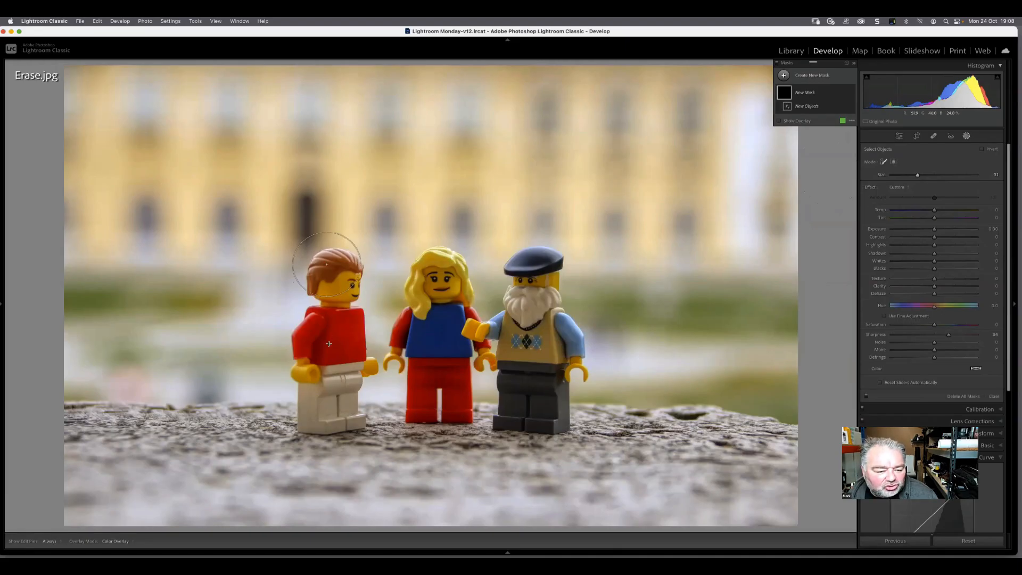
pyautogui.moveTo(327, 264)
pyautogui.mouseDown()
pyautogui.moveTo(340, 426)
pyautogui.moveTo(282, 336)
pyautogui.mouseUp()
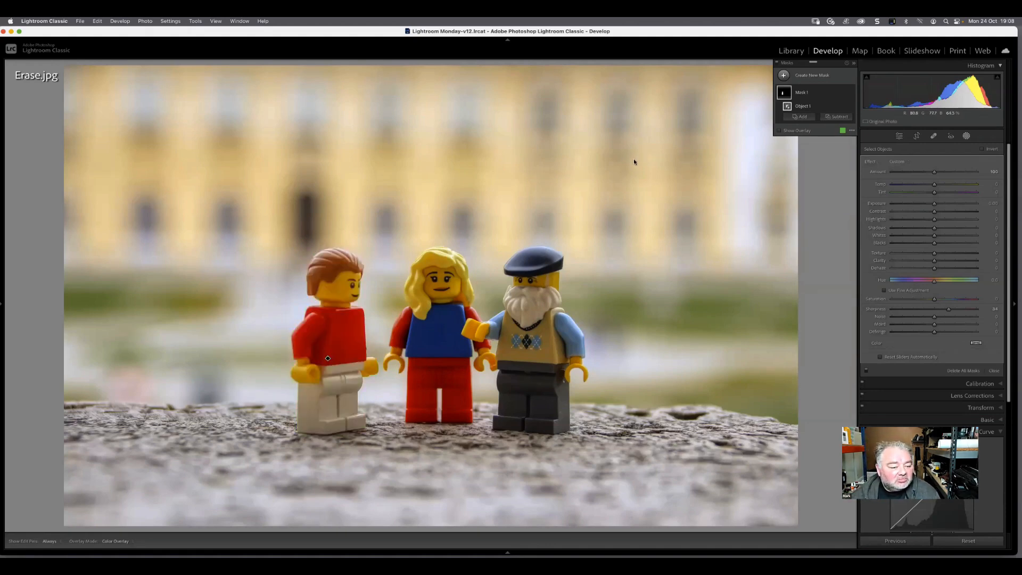
pyautogui.click(842, 92)
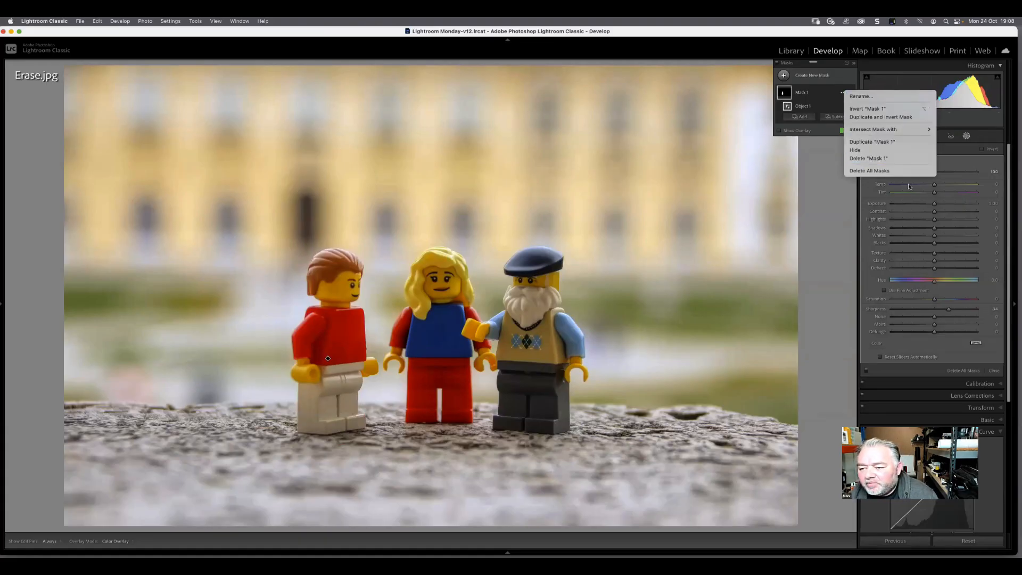
pyautogui.click(862, 158)
# Mask all three Lego figures with Select Subject and delete that mask
pyautogui.click(886, 169)
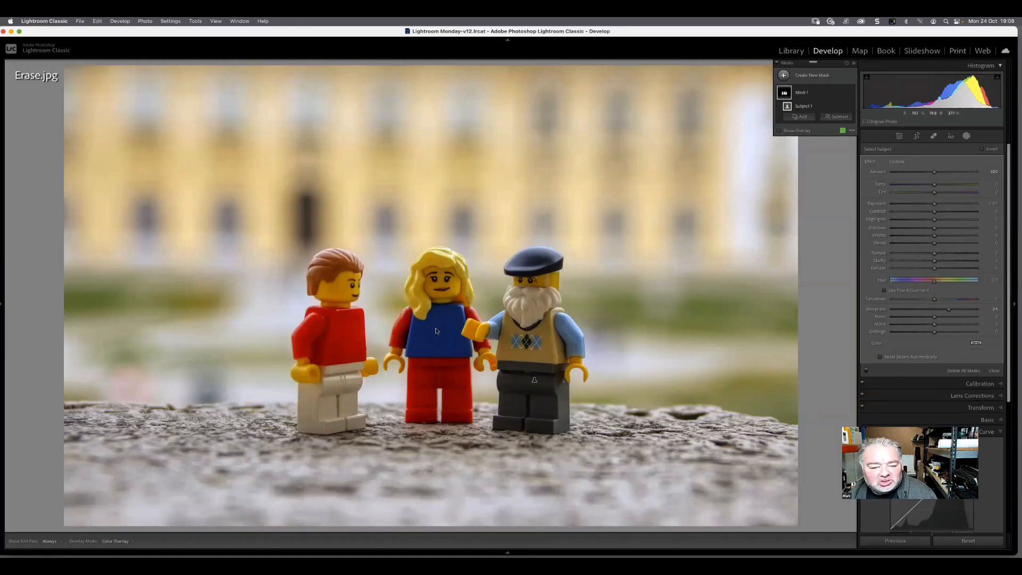
pyautogui.click(841, 93)
pyautogui.click(862, 159)
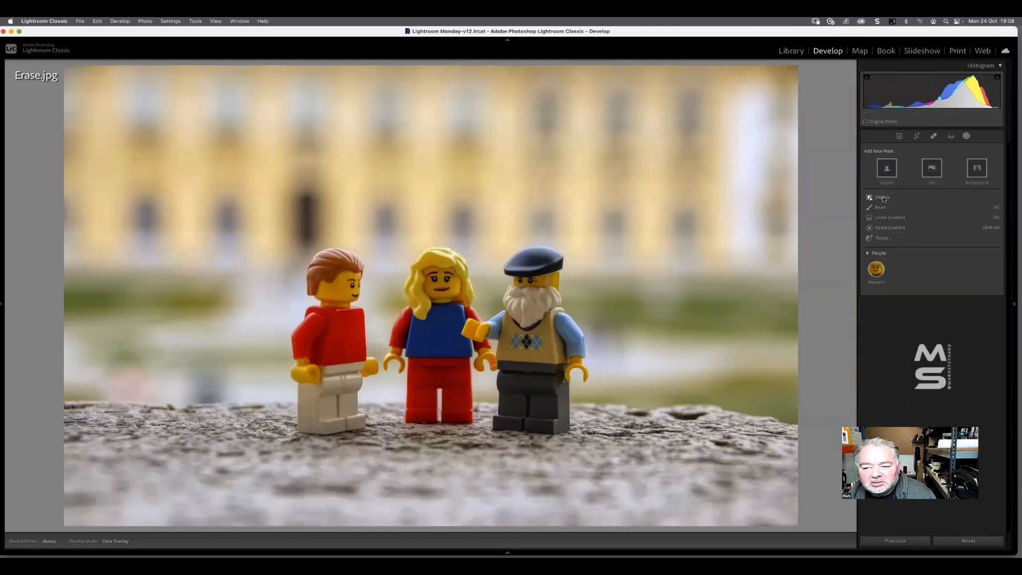
# Mask the bearded figure by brushing over it with Select Objects, and show the mask overlay
pyautogui.click(882, 197)
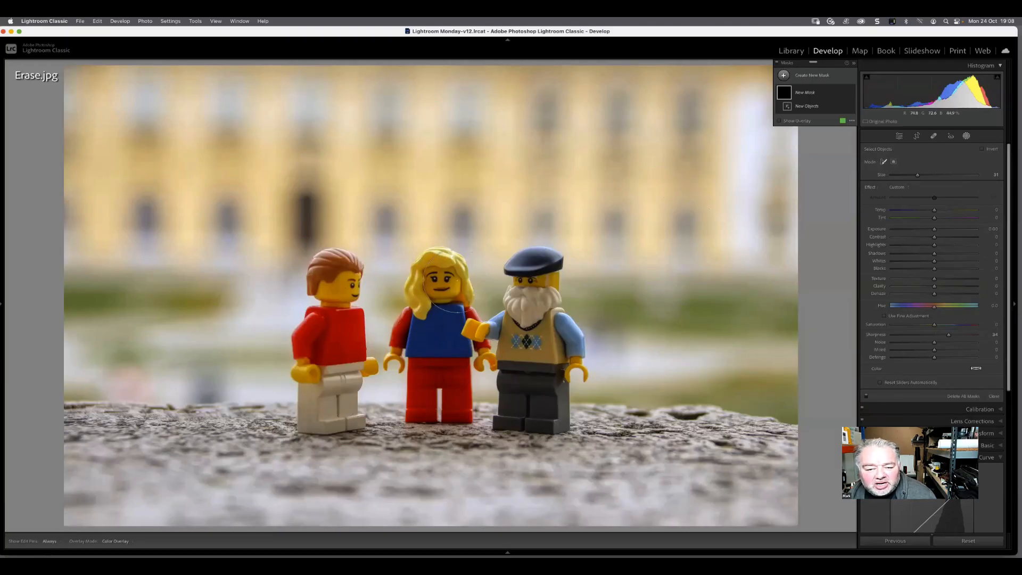
pyautogui.moveTo(549, 264)
pyautogui.mouseDown()
pyautogui.moveTo(527, 322)
pyautogui.moveTo(553, 346)
pyautogui.moveTo(539, 418)
pyautogui.moveTo(511, 409)
pyautogui.moveTo(504, 372)
pyautogui.mouseUp()
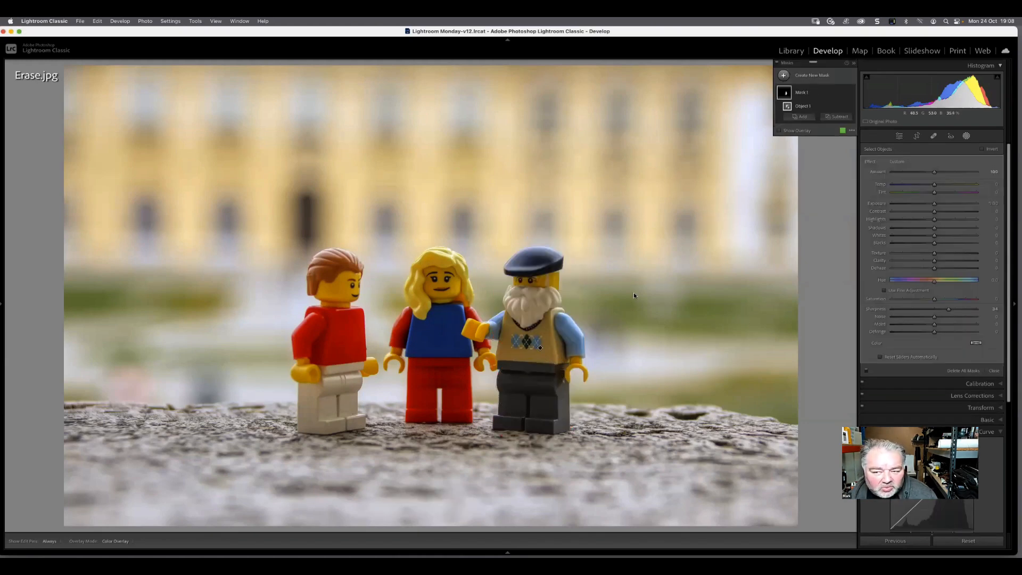
pyautogui.click(779, 130)
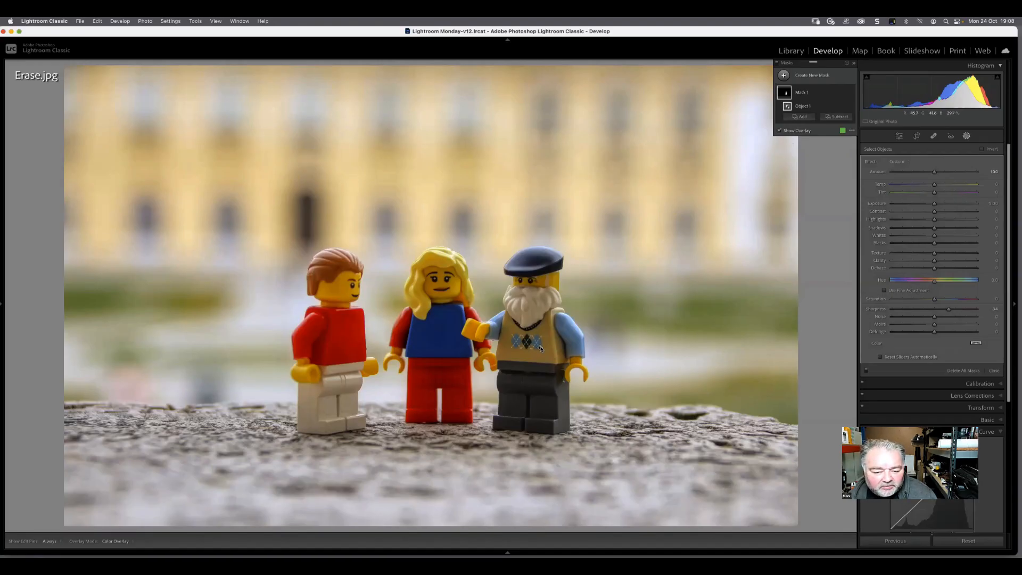
pyautogui.moveTo(540, 348)
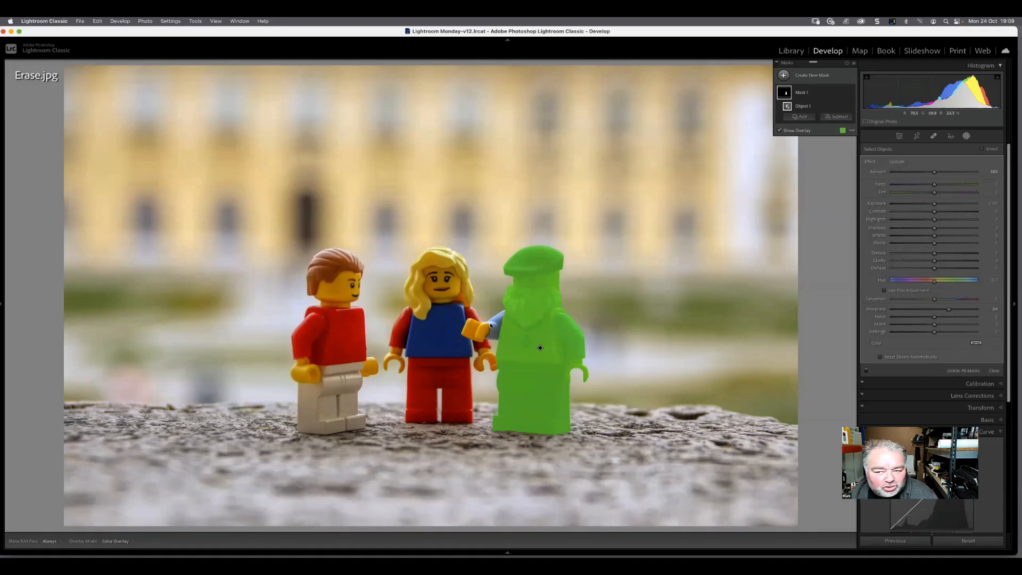
# Add the bearded figure's outstretched arm and hand to the mask with Objects at brush size 10
pyautogui.click(799, 117)
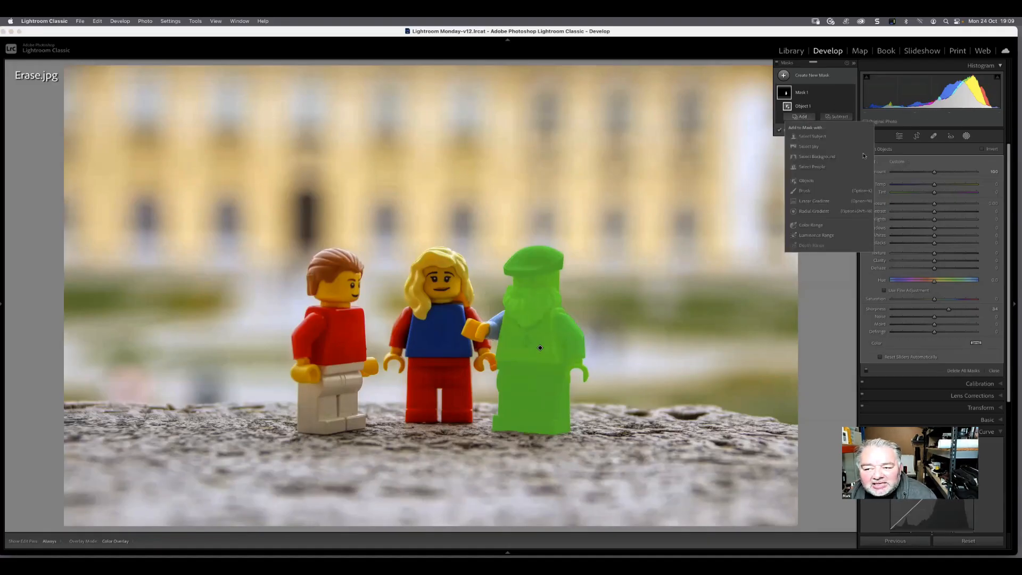
pyautogui.click(810, 181)
pyautogui.moveTo(917, 175); pyautogui.dragTo(910, 180)
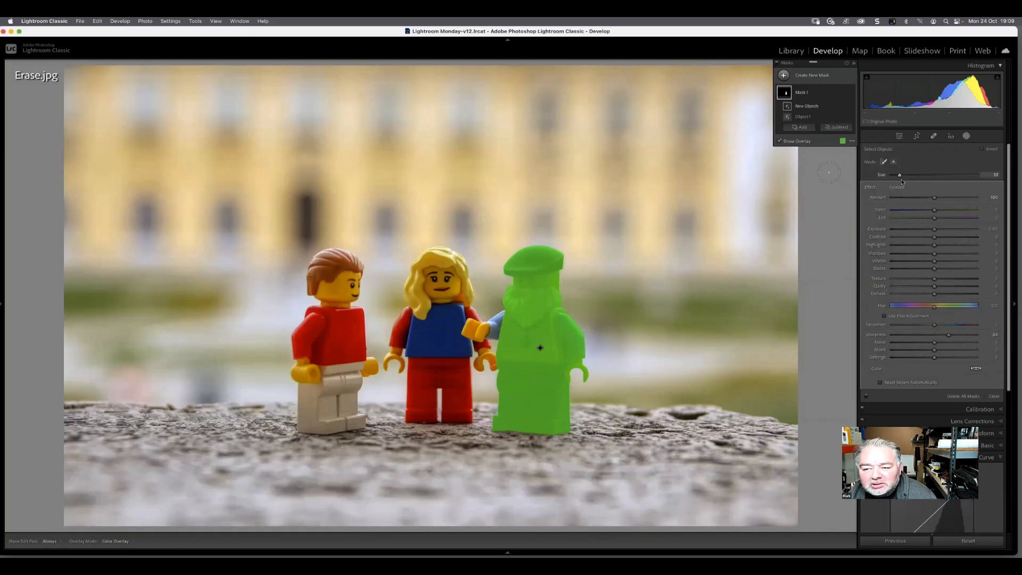
pyautogui.click(494, 327)
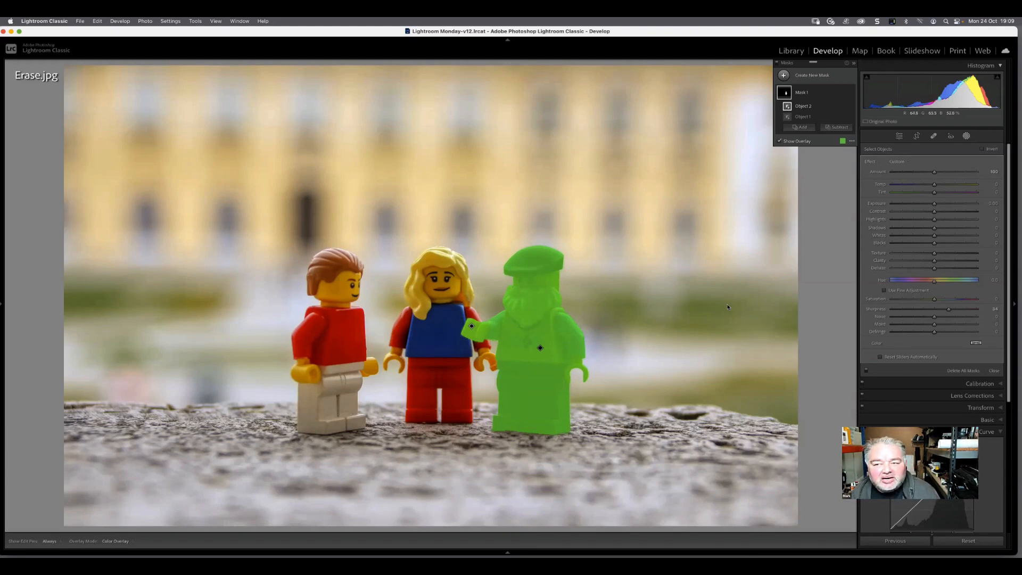
# Invert the bearded figure's mask and lower its exposure to darken everything around the figure
pyautogui.click(811, 93)
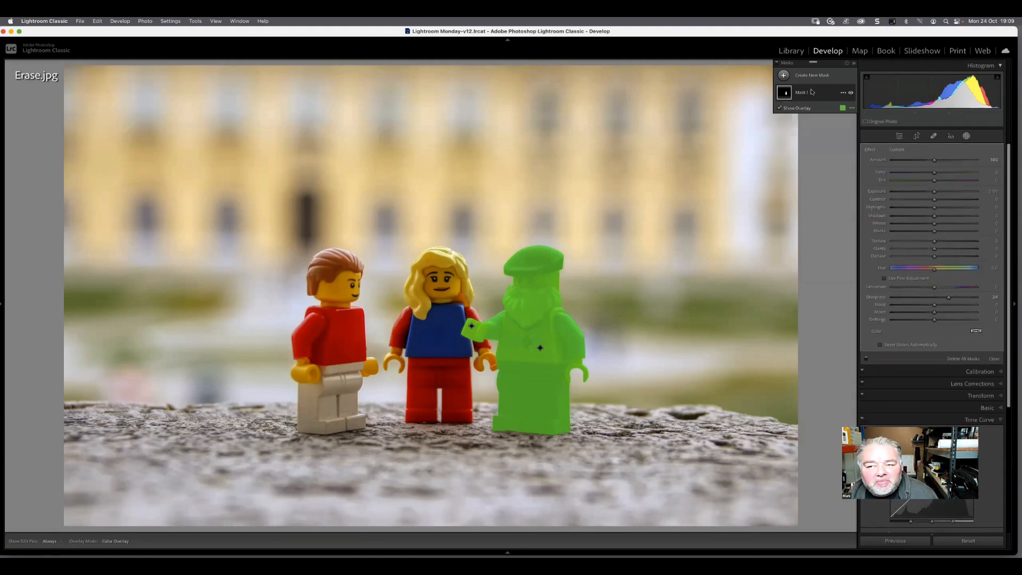
pyautogui.click(812, 93)
pyautogui.click(843, 93)
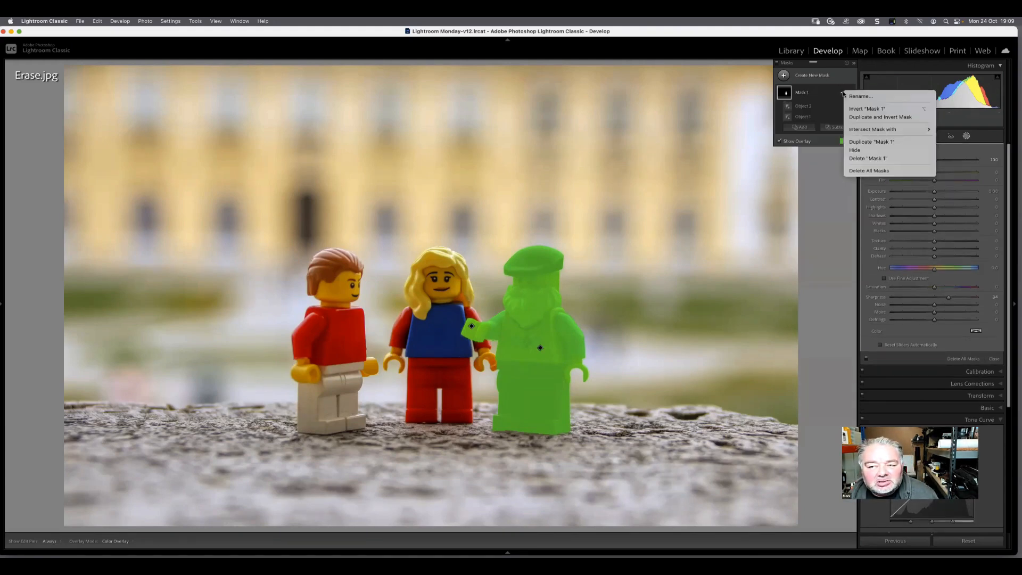
pyautogui.click(867, 109)
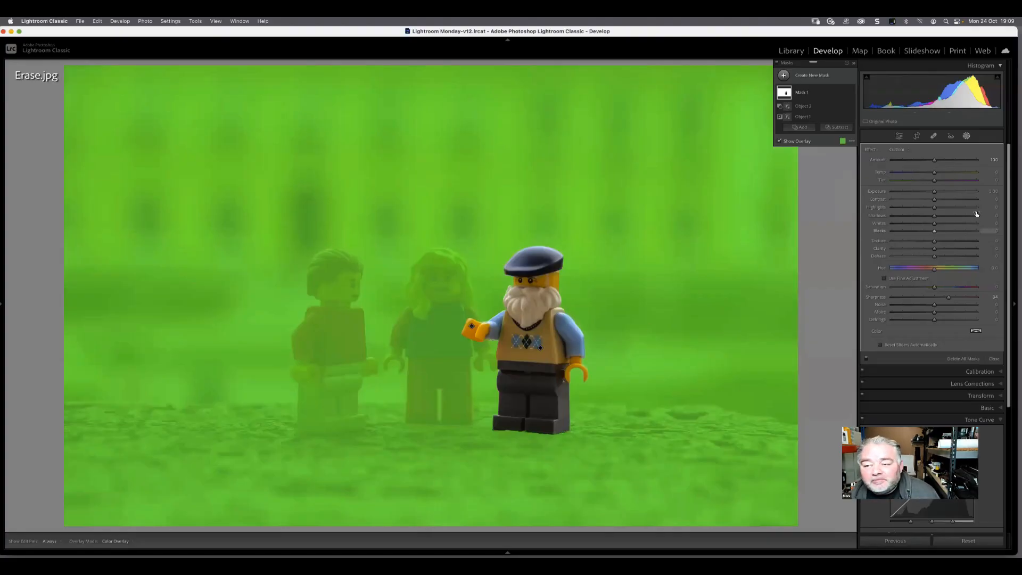
pyautogui.moveTo(934, 191); pyautogui.dragTo(924, 195)
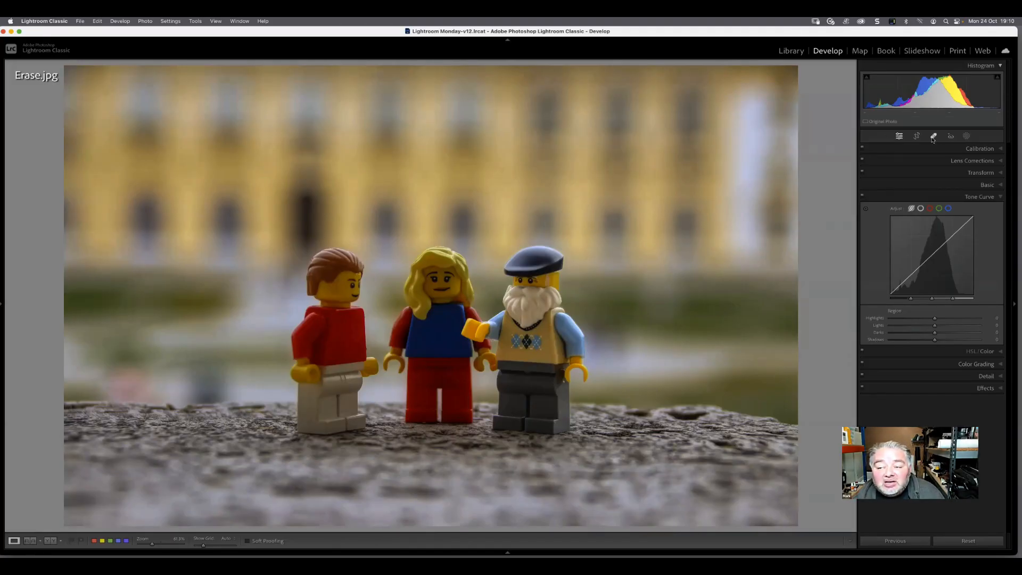
# Paint over the red-shirted figure with Content-Aware Remove at size 79 and set the opacity to 100
pyautogui.click(966, 136)
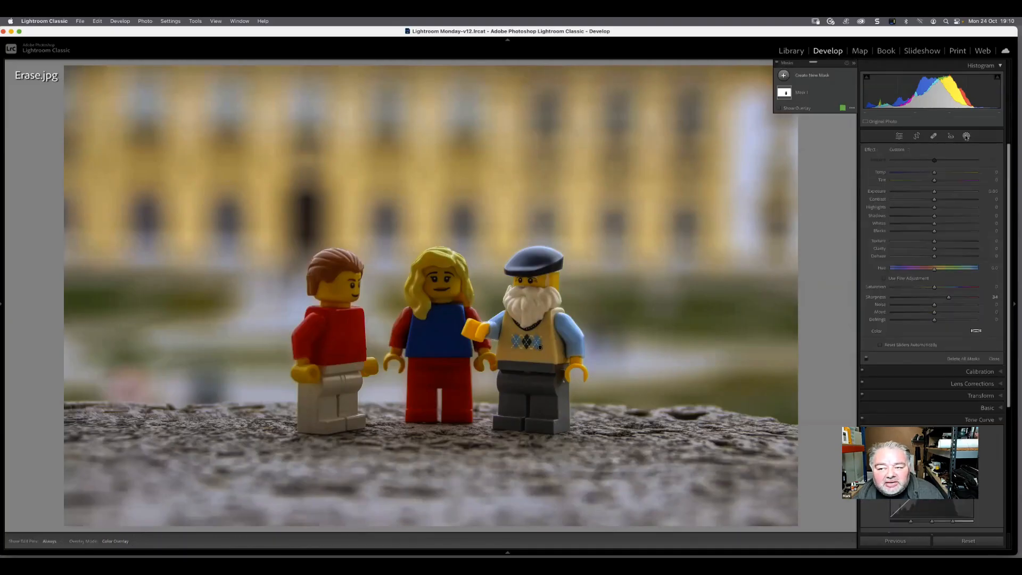
pyautogui.click(966, 136)
pyautogui.click(933, 136)
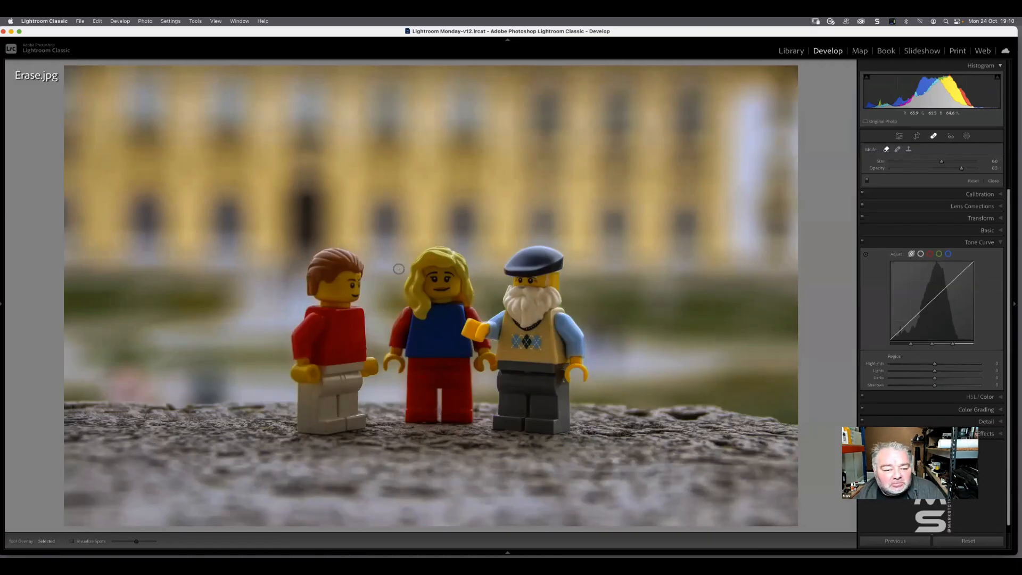
pyautogui.moveTo(941, 161); pyautogui.dragTo(964, 163)
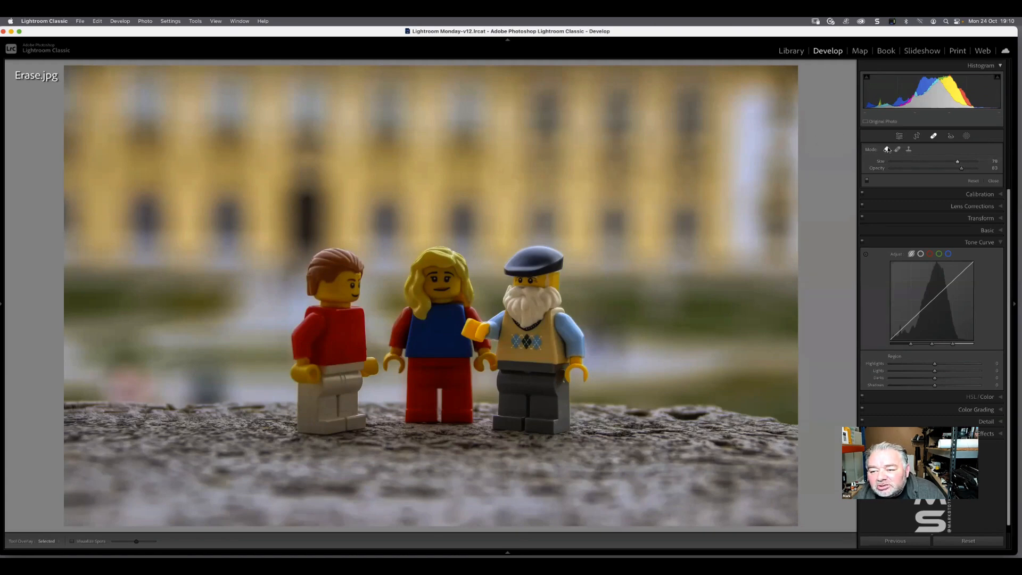
pyautogui.moveTo(346, 266)
pyautogui.mouseDown()
pyautogui.moveTo(299, 285)
pyautogui.moveTo(327, 291)
pyautogui.moveTo(324, 320)
pyautogui.moveTo(302, 338)
pyautogui.moveTo(317, 418)
pyautogui.mouseUp()
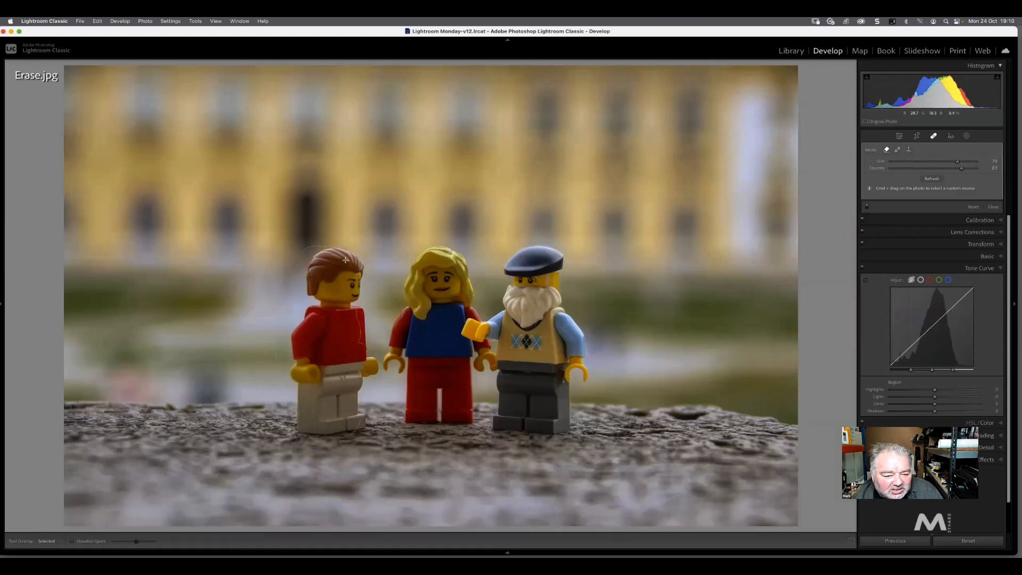
pyautogui.moveTo(347, 414); pyautogui.dragTo(351, 421)
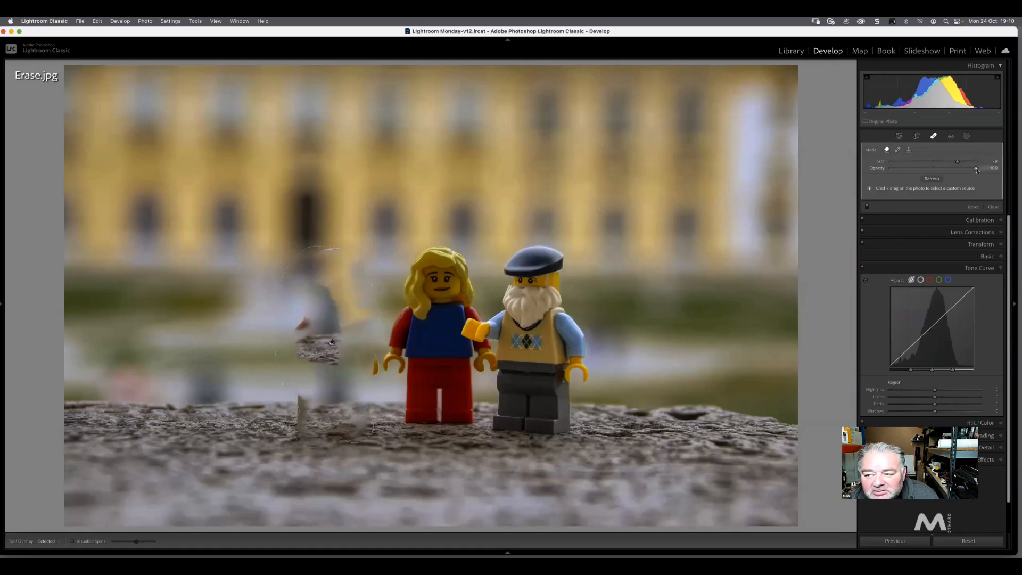
# Refresh the content-aware fill over the red-shirted figure to try alternative results
pyautogui.click(937, 180)
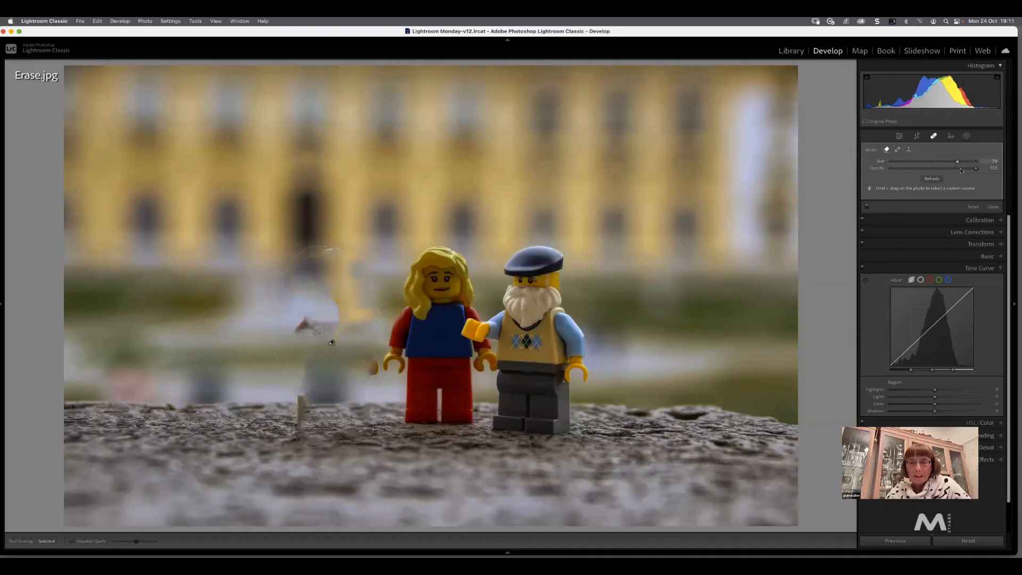
pyautogui.click(928, 179)
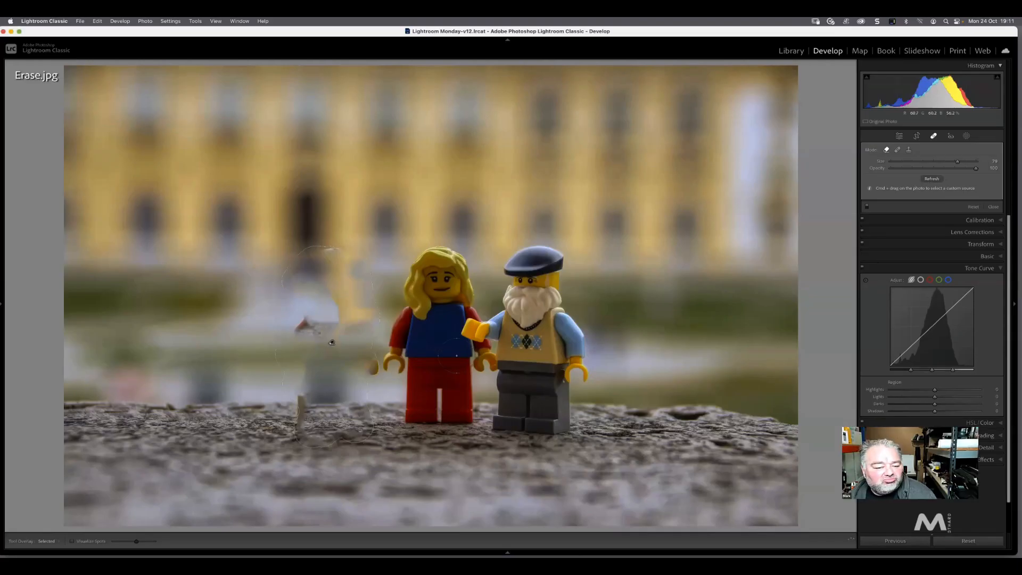
pyautogui.press('Delete')
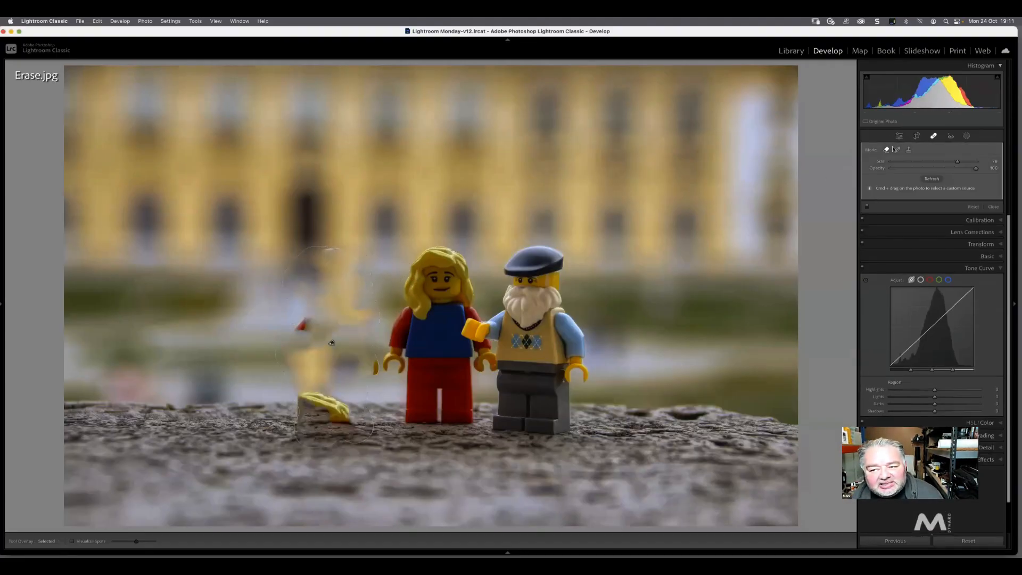
# Undo the fill refreshes and the removal of the red-shirted figure
pyautogui.press('super+z')
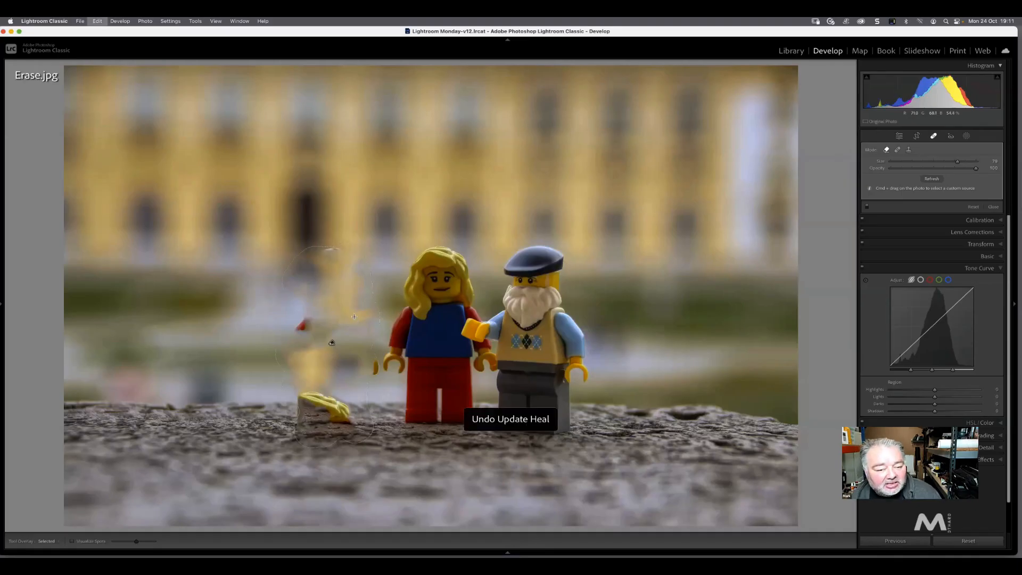
pyautogui.press('super+z')
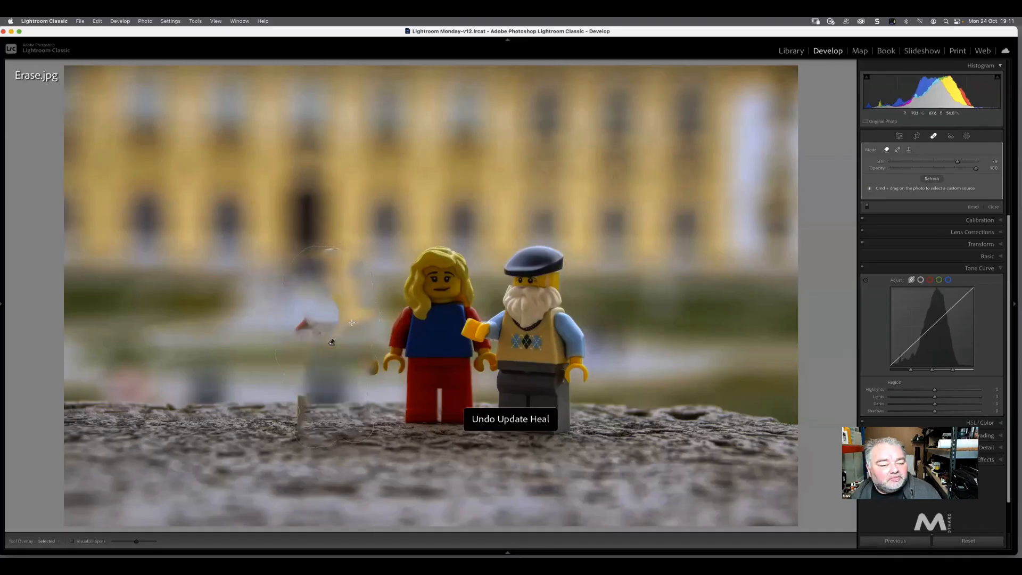
pyautogui.press('super+z')
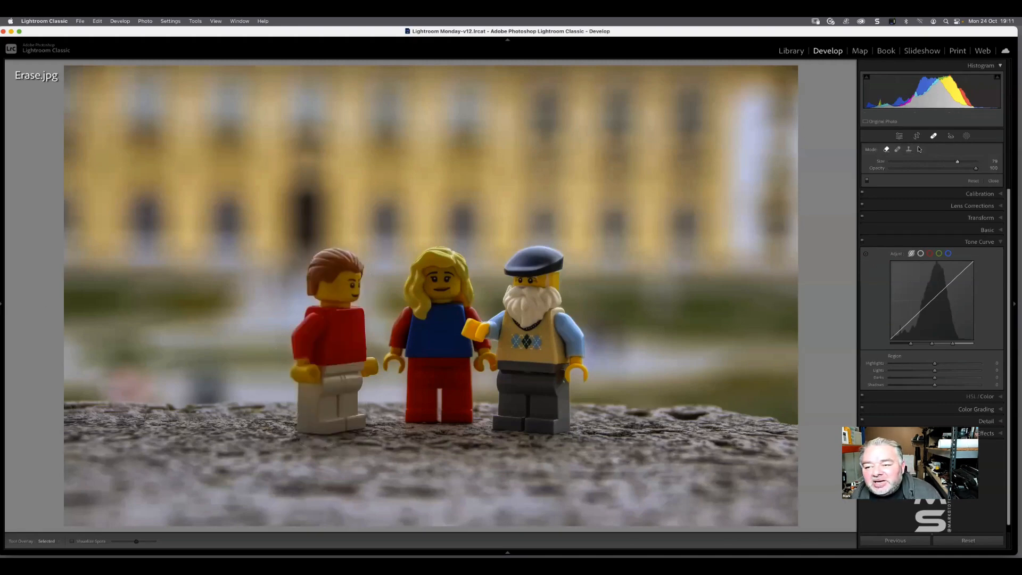
# Paint over the red-shirted figure in Heal mode with size 79, feather 100 and opacity 100
pyautogui.click(897, 150)
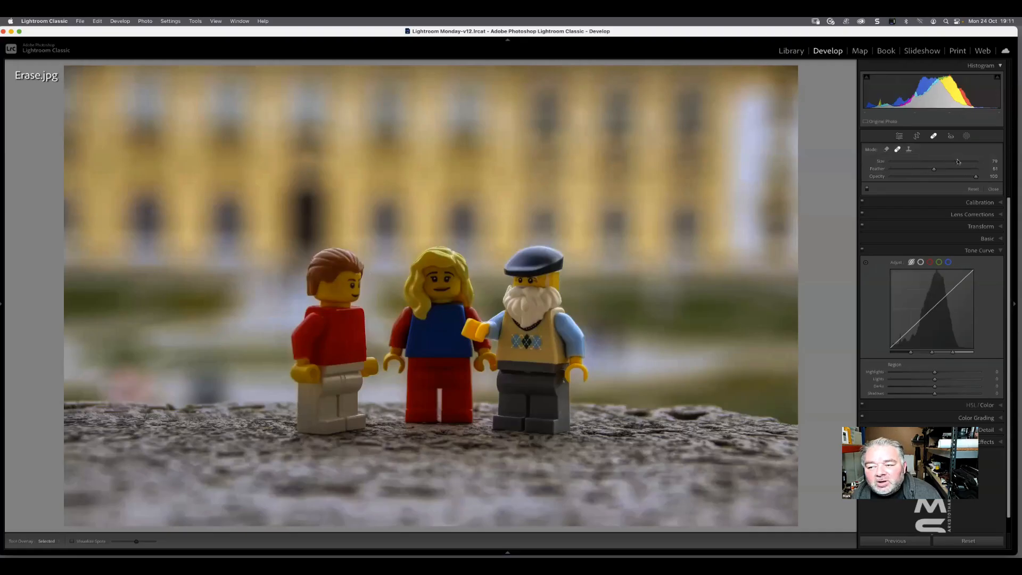
pyautogui.moveTo(958, 162)
pyautogui.mouseDown()
pyautogui.moveTo(978, 173)
pyautogui.moveTo(961, 165)
pyautogui.mouseUp()
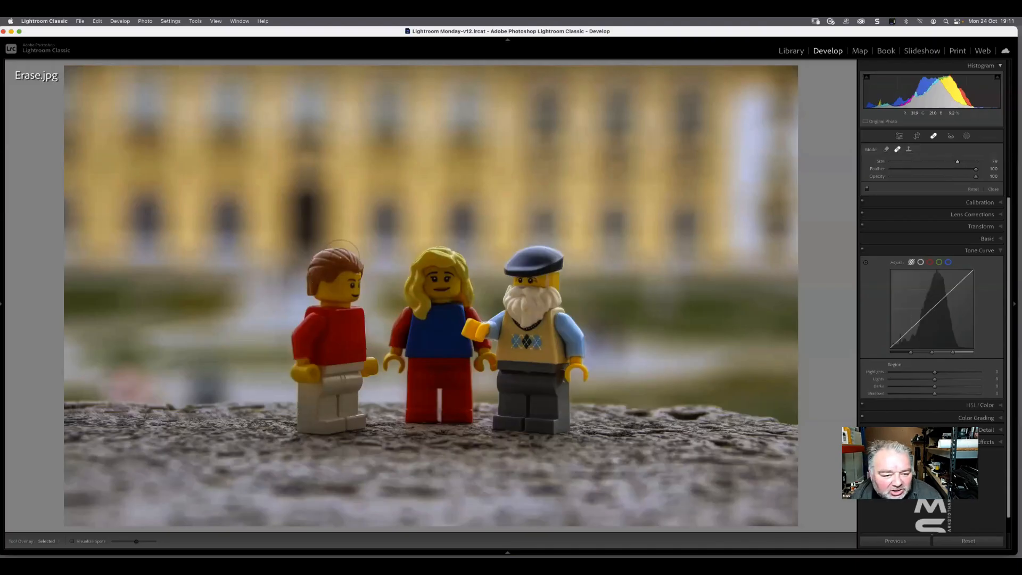
pyautogui.moveTo(340, 258); pyautogui.dragTo(325, 258)
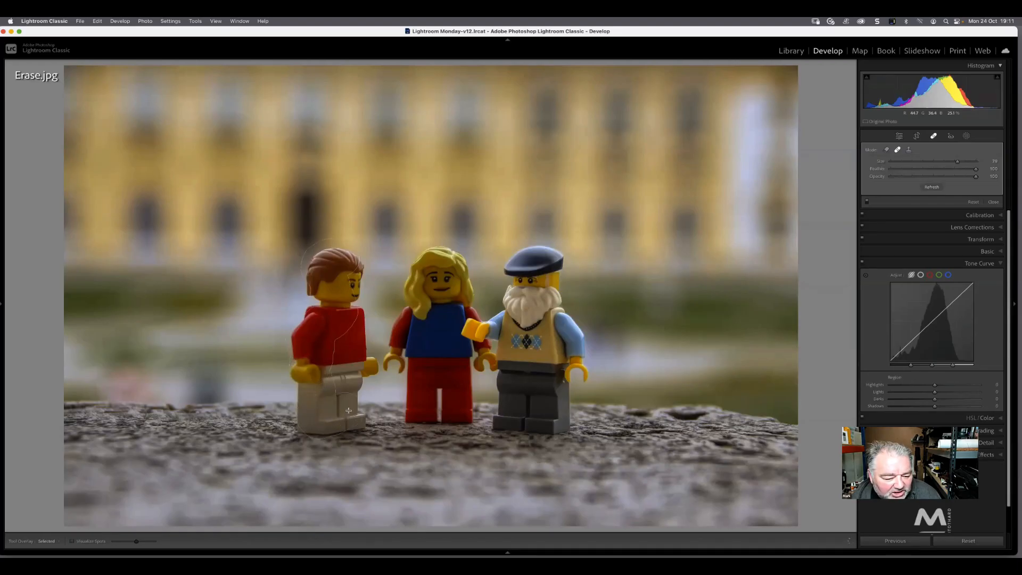
pyautogui.moveTo(347, 362)
pyautogui.mouseDown()
pyautogui.moveTo(358, 365)
pyautogui.moveTo(346, 317)
pyautogui.mouseUp()
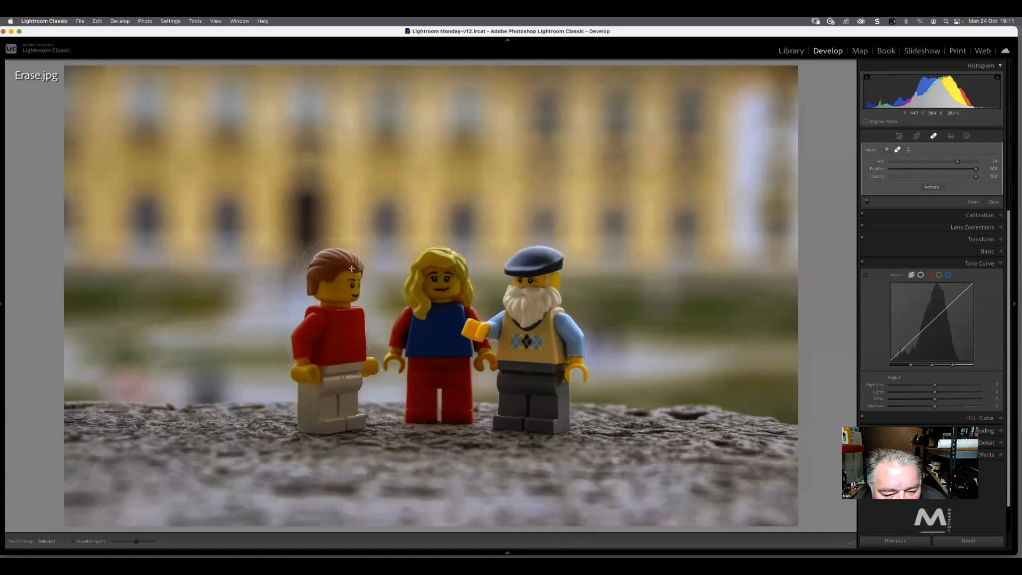
pyautogui.moveTo(351, 268); pyautogui.dragTo(342, 280)
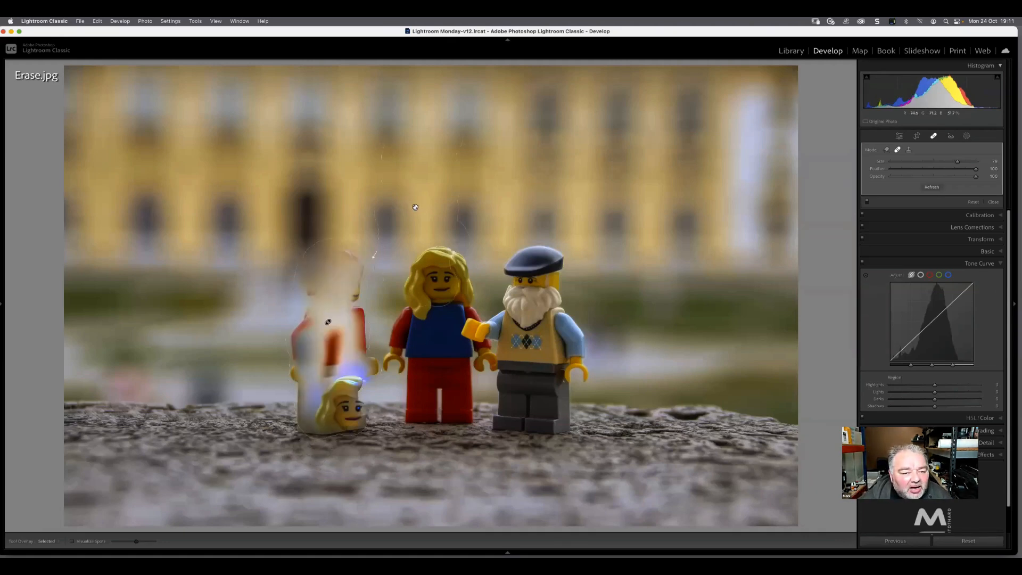
# Move the heal's source area onto the blurred background left of the red-shirted figure, and delete the heal
pyautogui.moveTo(418, 211)
pyautogui.mouseDown()
pyautogui.moveTo(399, 193)
pyautogui.moveTo(279, 223)
pyautogui.moveTo(218, 223)
pyautogui.moveTo(194, 211)
pyautogui.moveTo(174, 263)
pyautogui.mouseUp()
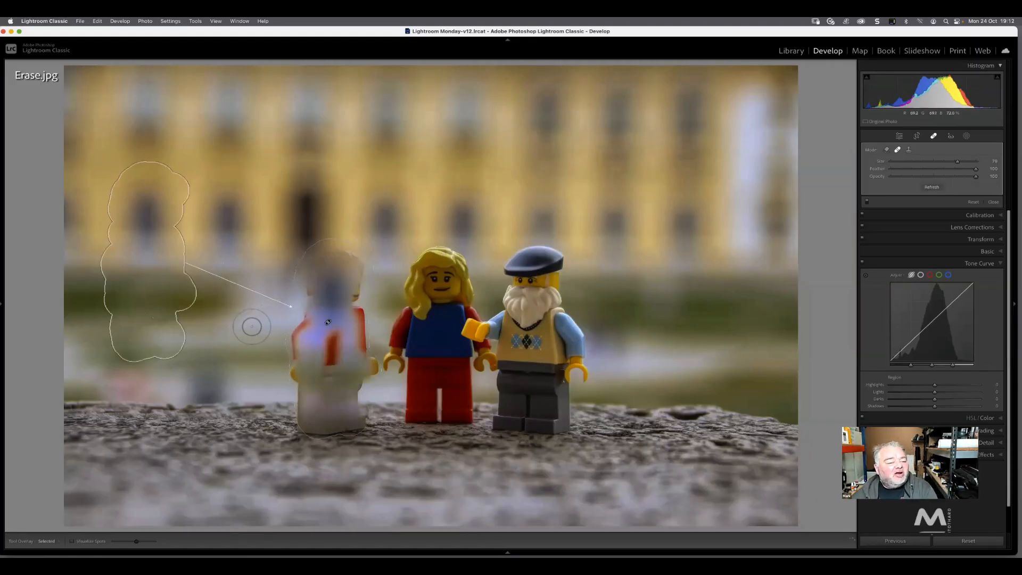
pyautogui.press('Delete')
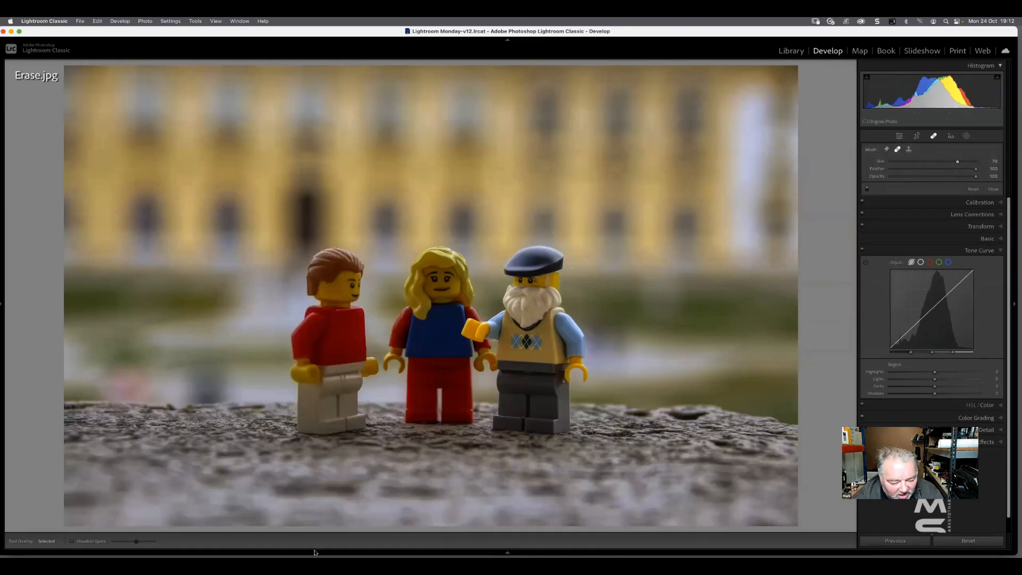
# Open the surfboards photo Clone Tool.jpg from the Library in the Develop module and activate the Remove tool
pyautogui.moveTo(358, 551)
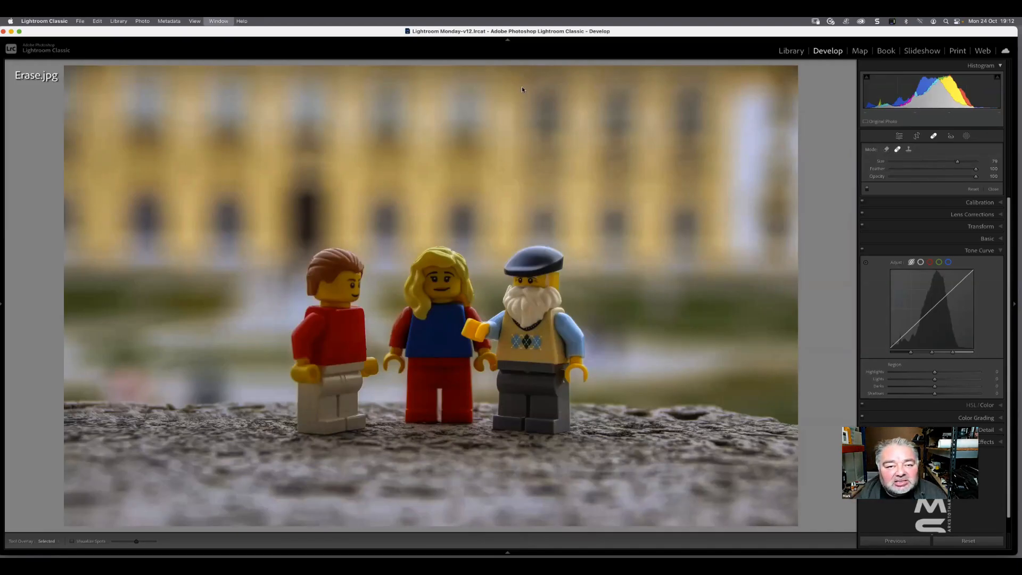
pyautogui.press('g')
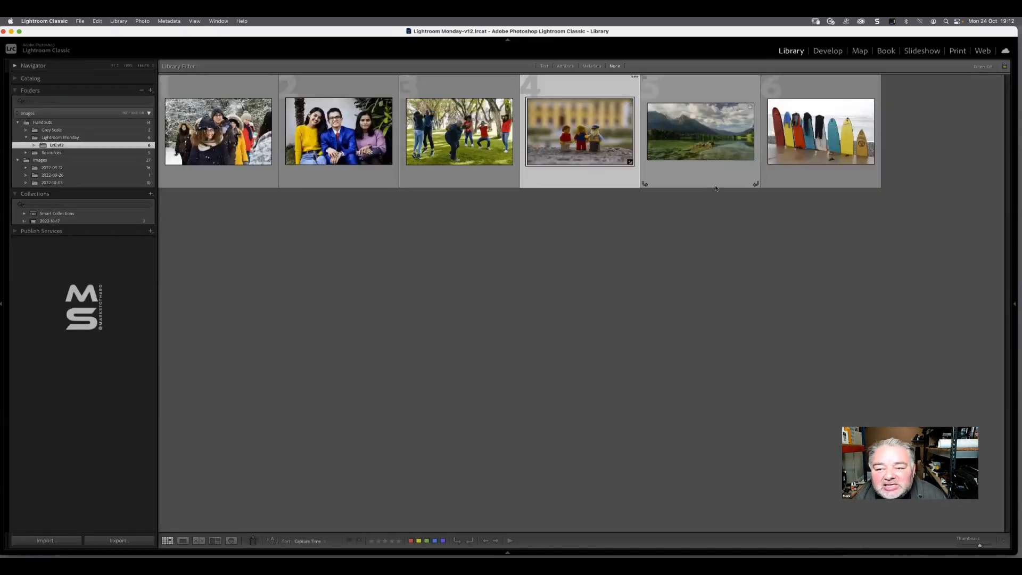
pyautogui.doubleClick(862, 142)
pyautogui.press('Right')
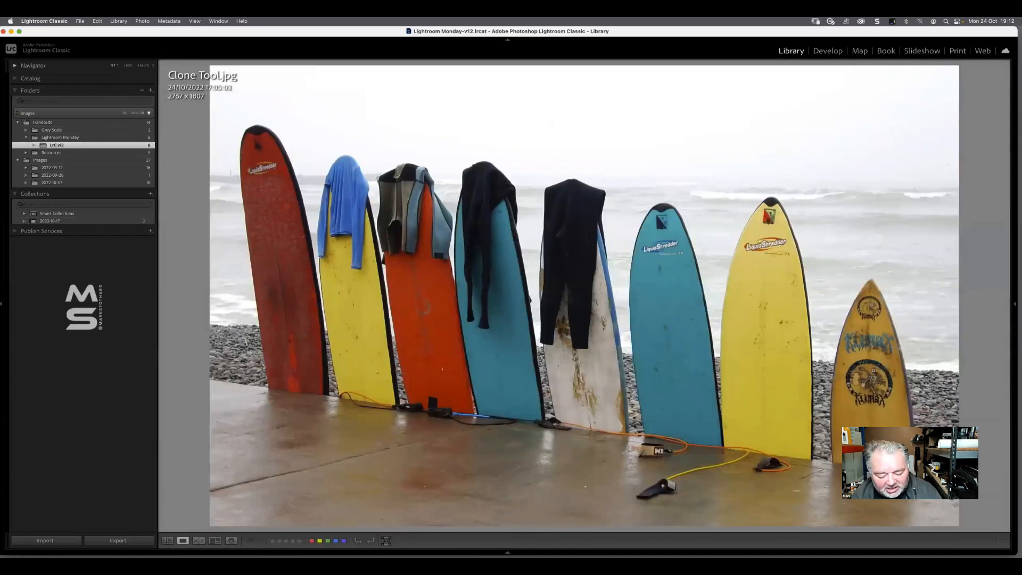
pyautogui.press('d')
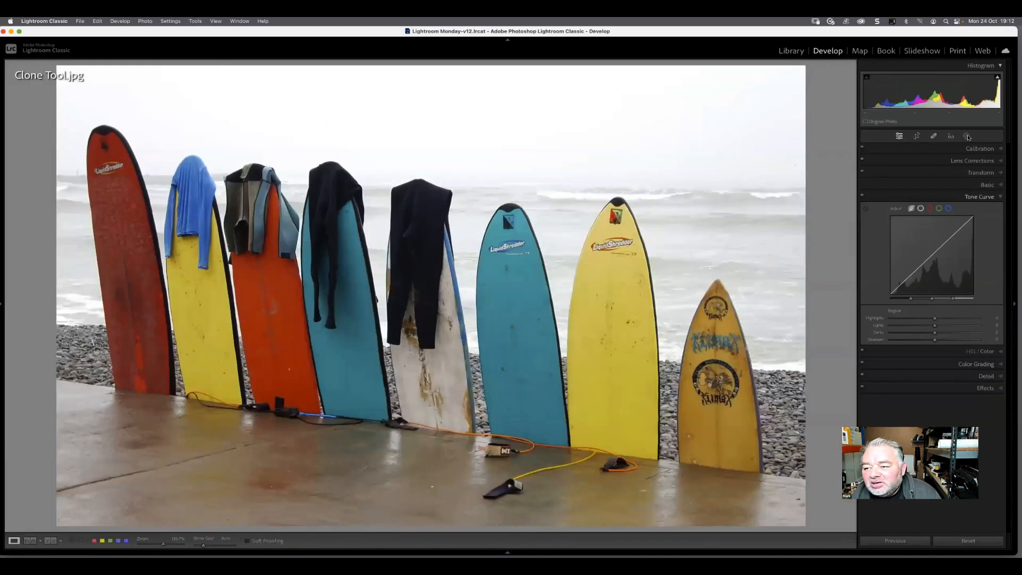
pyautogui.click(934, 136)
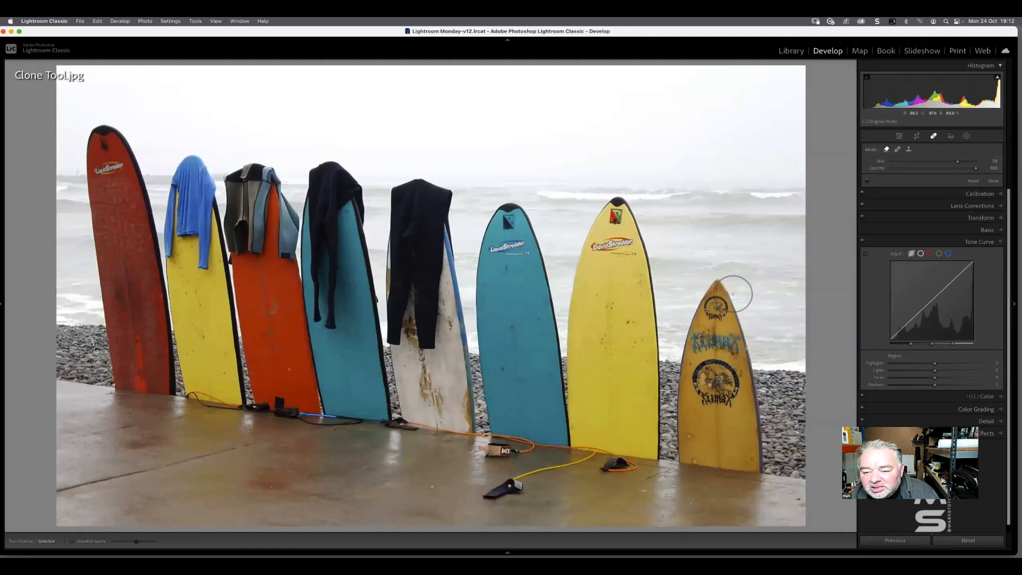
# Paint out the small brown surfboard in Remove mode and refresh the fill at reduced and at full opacity
pyautogui.moveTo(732, 292)
pyautogui.mouseDown()
pyautogui.moveTo(718, 295)
pyautogui.moveTo(704, 341)
pyautogui.moveTo(695, 446)
pyautogui.moveTo(711, 469)
pyautogui.moveTo(768, 464)
pyautogui.moveTo(775, 450)
pyautogui.mouseUp()
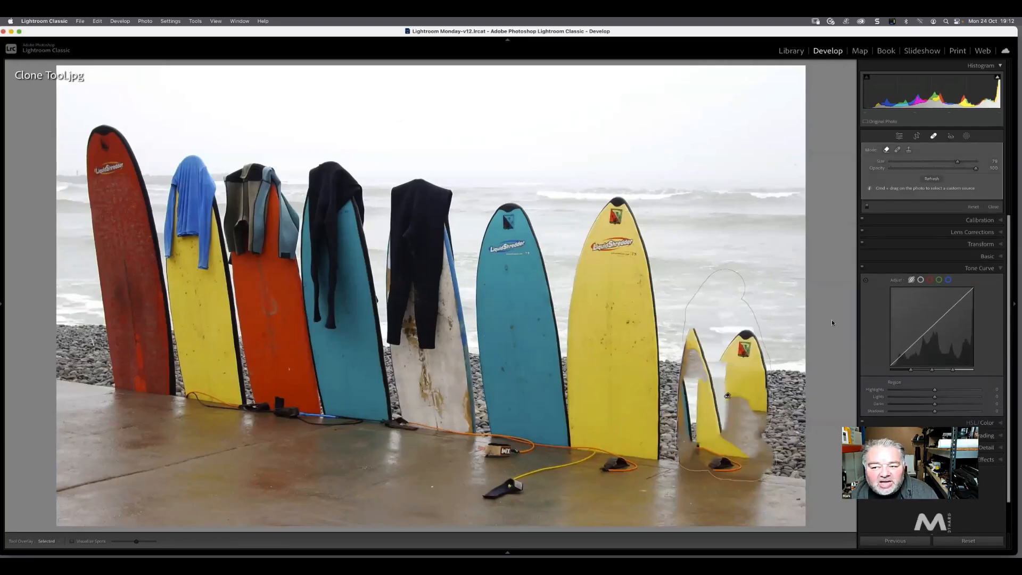
pyautogui.moveTo(956, 171); pyautogui.dragTo(927, 168)
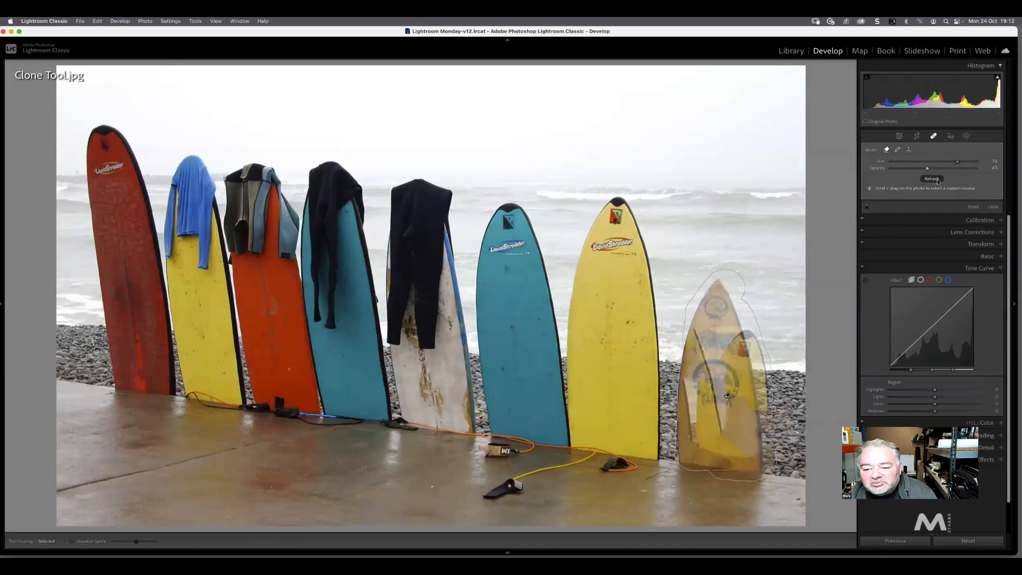
pyautogui.click(935, 179)
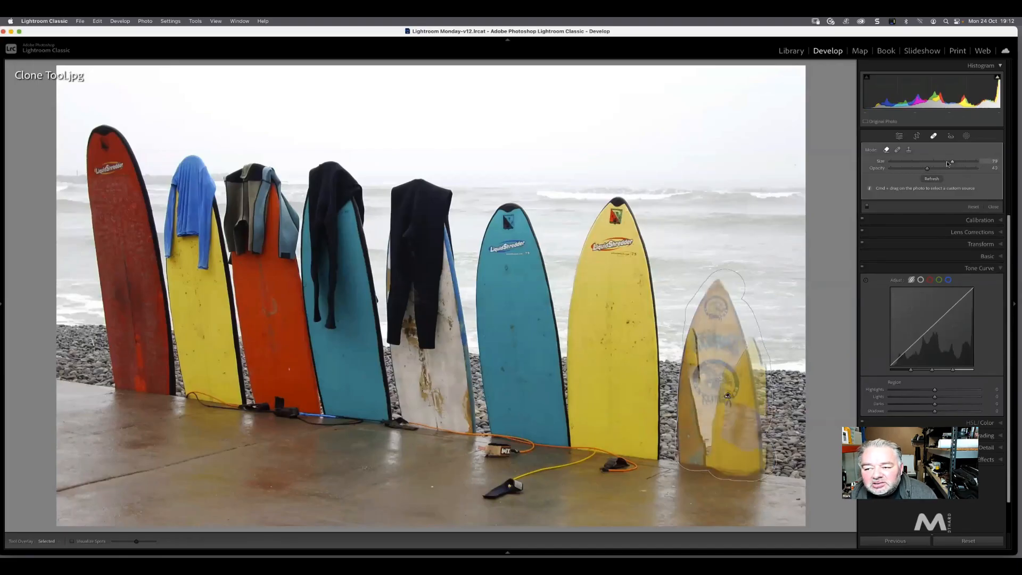
pyautogui.doubleClick(935, 170)
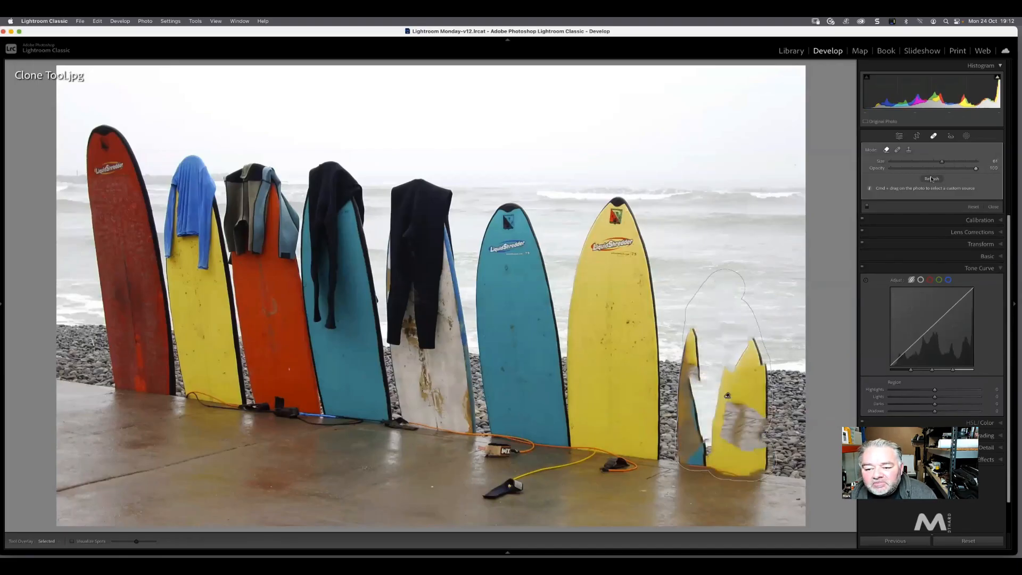
pyautogui.click(931, 179)
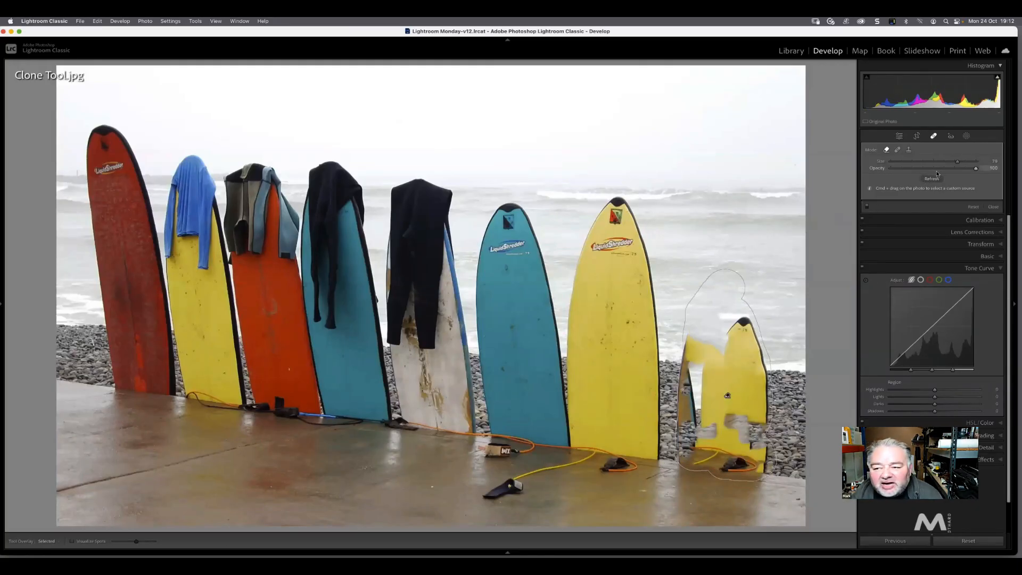
# Undo the fill refreshes, the opacity changes and the removal of the small brown surfboard
pyautogui.press('super+z')
pyautogui.press('super+z')
pyautogui.press('super+z')
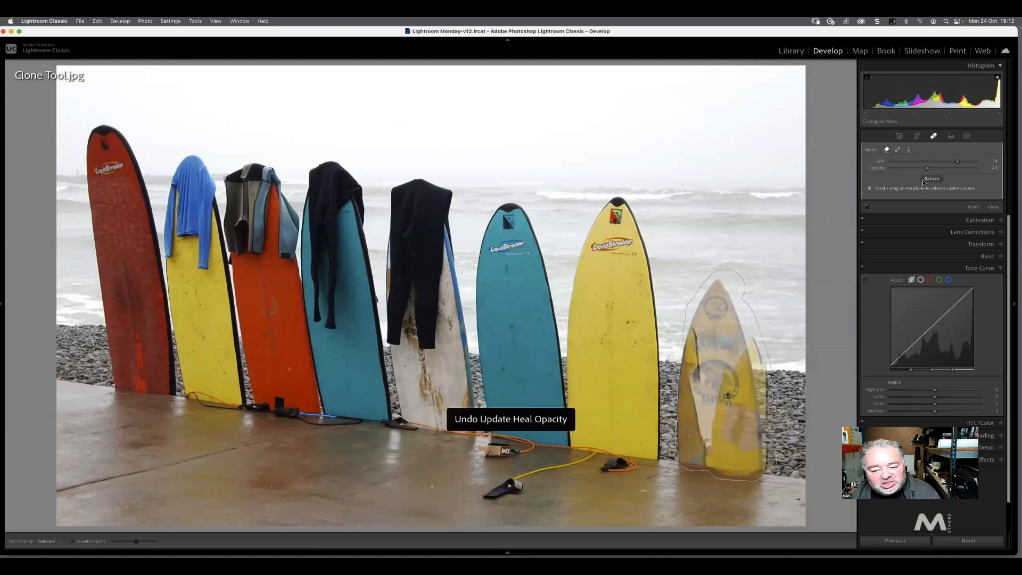
pyautogui.press('super+z')
pyautogui.press('super+z')
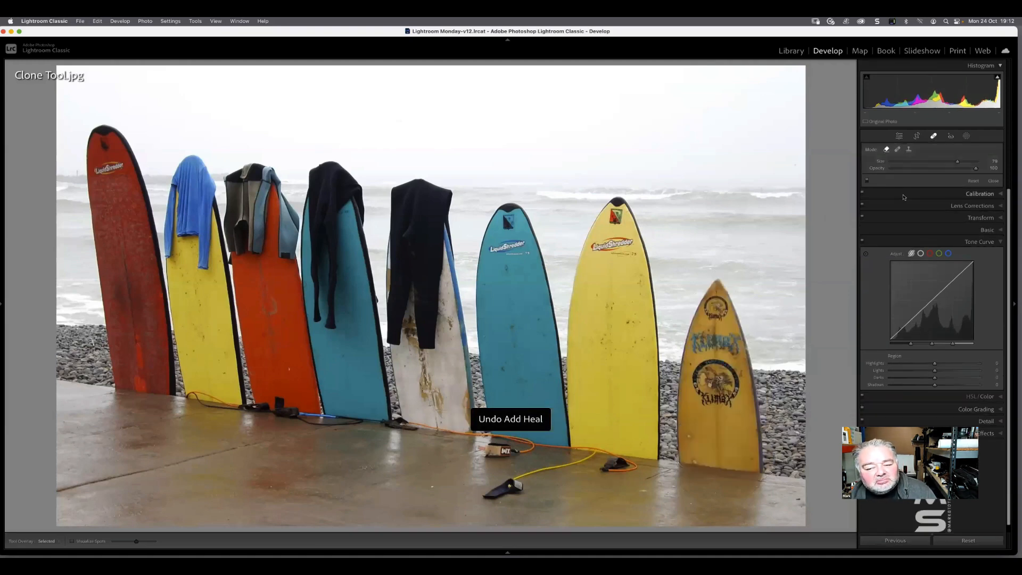
# Remove the black clasp at the end of the yellow leash on the wet ground and shift the removal area along the leash
pyautogui.click(505, 488)
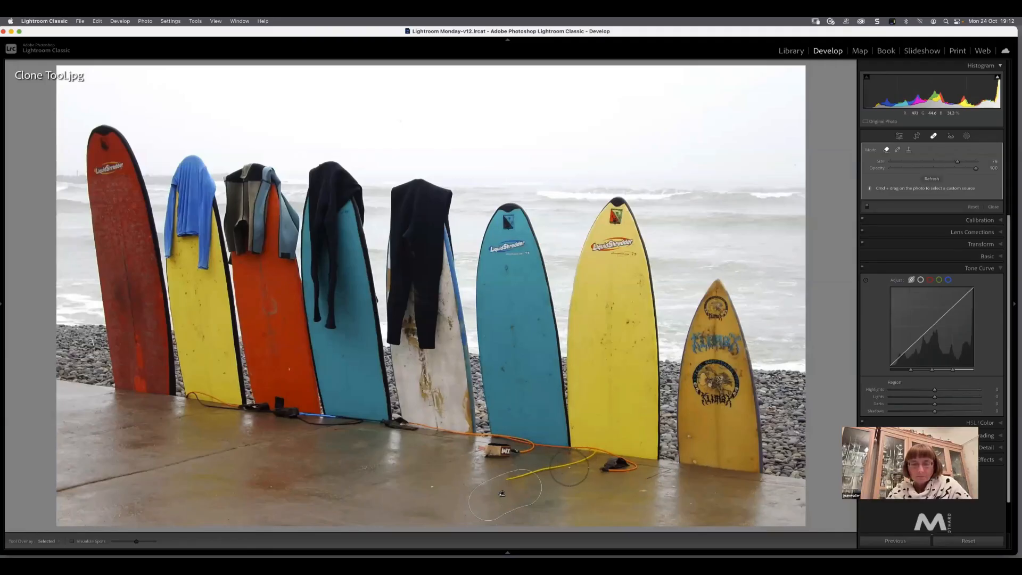
pyautogui.moveTo(955, 160); pyautogui.dragTo(927, 161)
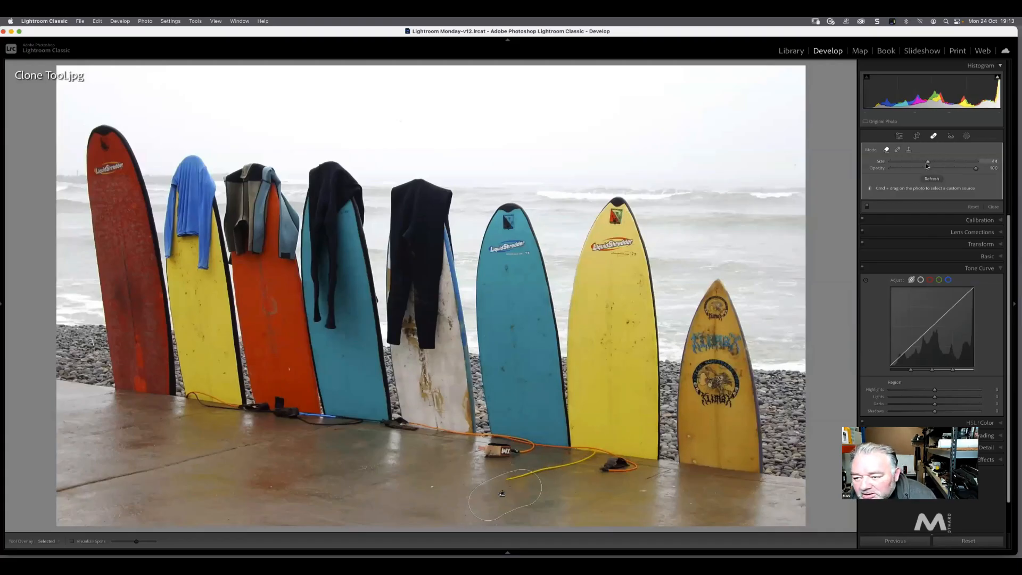
pyautogui.moveTo(919, 163); pyautogui.dragTo(905, 162)
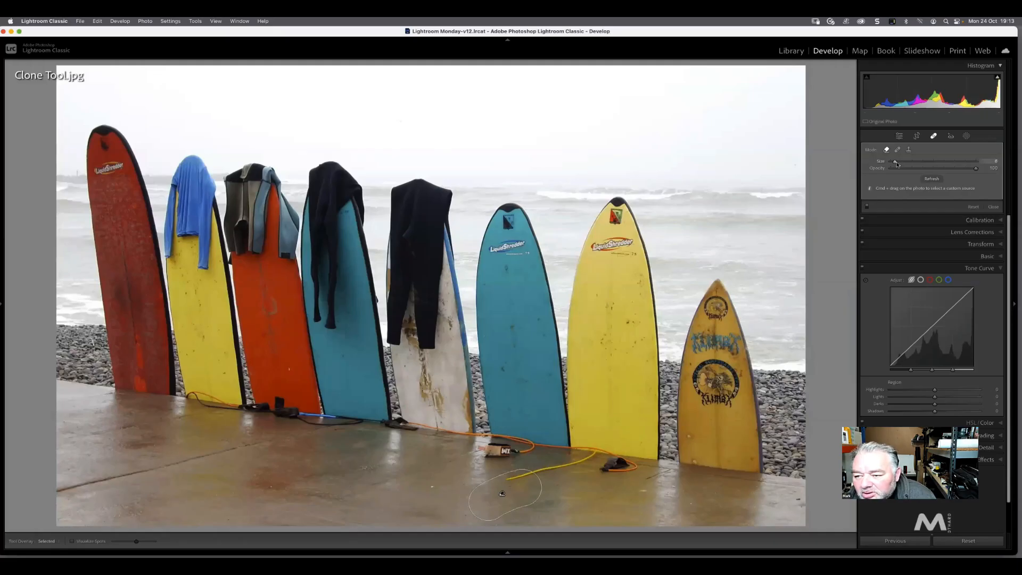
pyautogui.moveTo(897, 163); pyautogui.dragTo(956, 162)
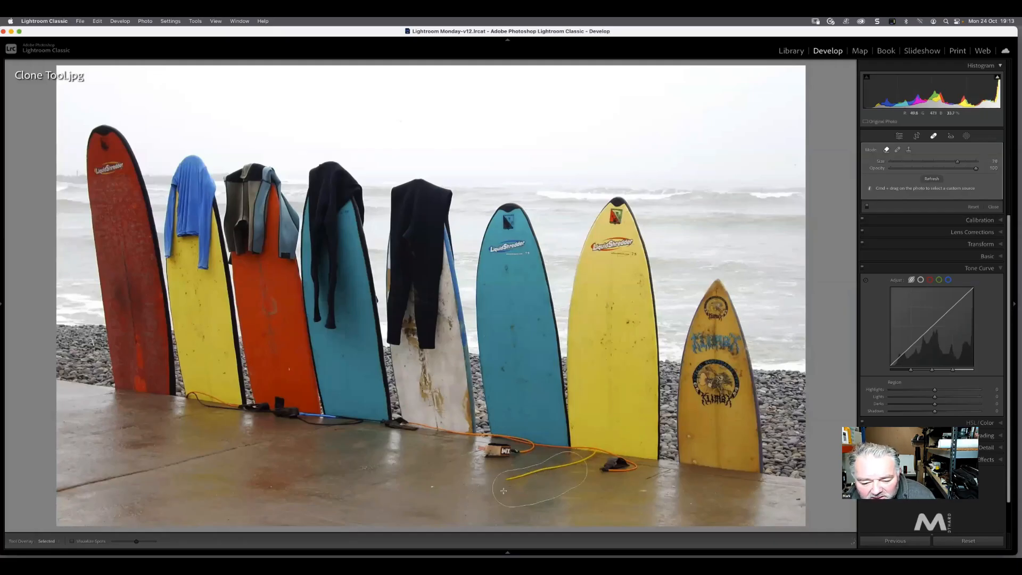
pyautogui.moveTo(503, 491); pyautogui.dragTo(504, 490)
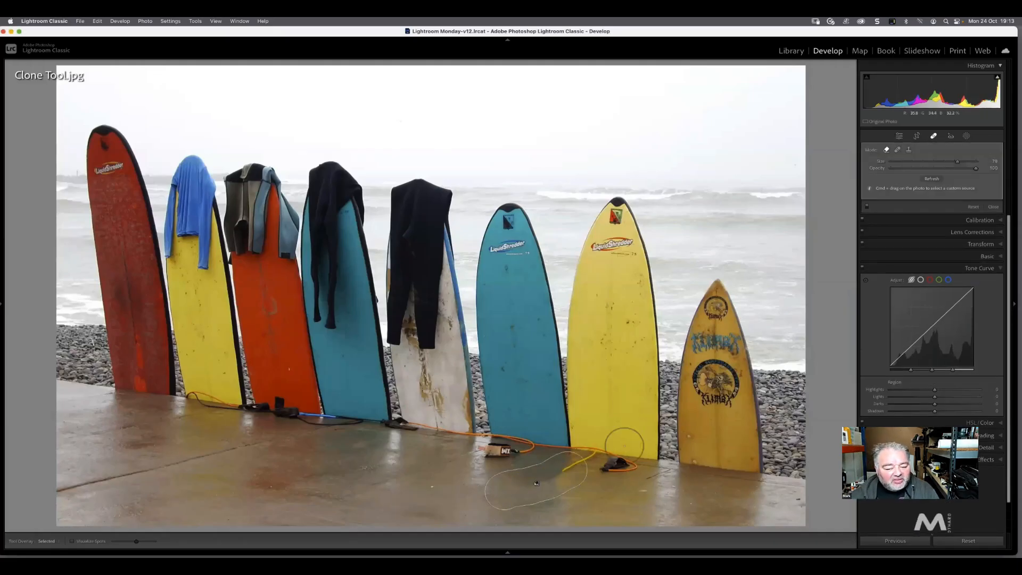
pyautogui.moveTo(567, 474); pyautogui.dragTo(541, 486)
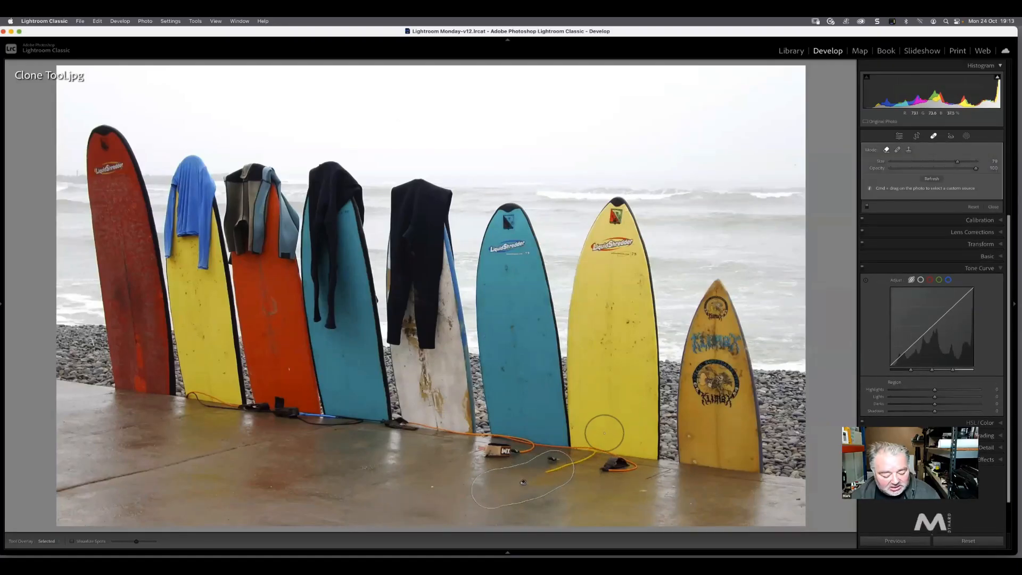
# Return to the Library grid and send the Lego figures photo to Adobe Photoshop 2023 for editing
pyautogui.press('g')
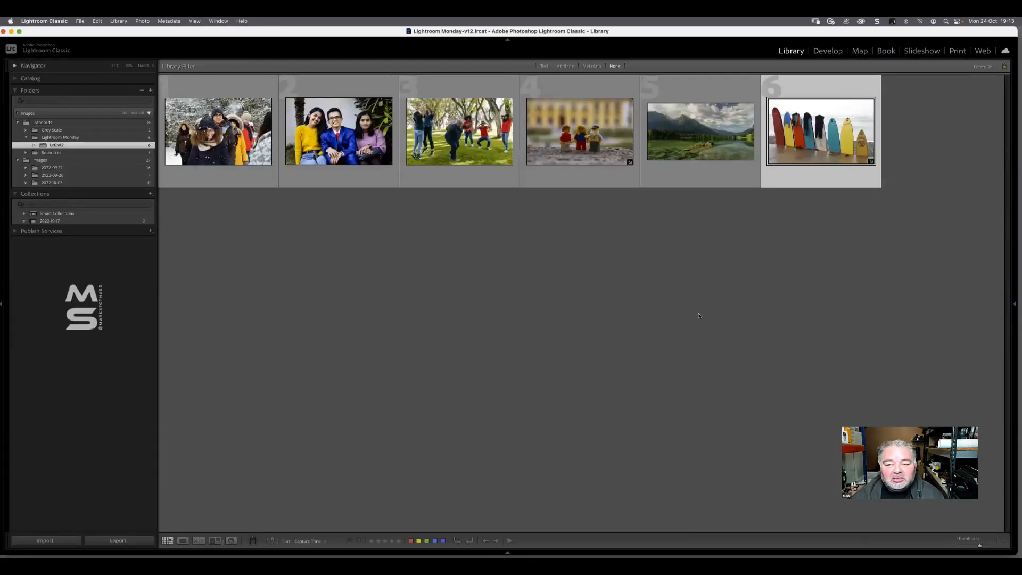
pyautogui.click(588, 143)
pyautogui.rightClick(582, 140)
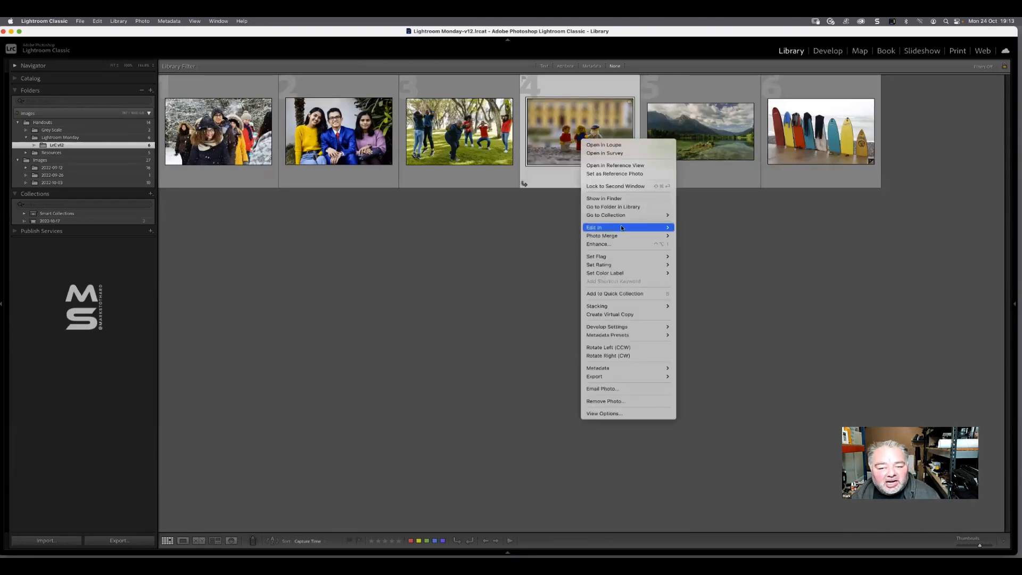
pyautogui.moveTo(621, 228)
pyautogui.click(715, 229)
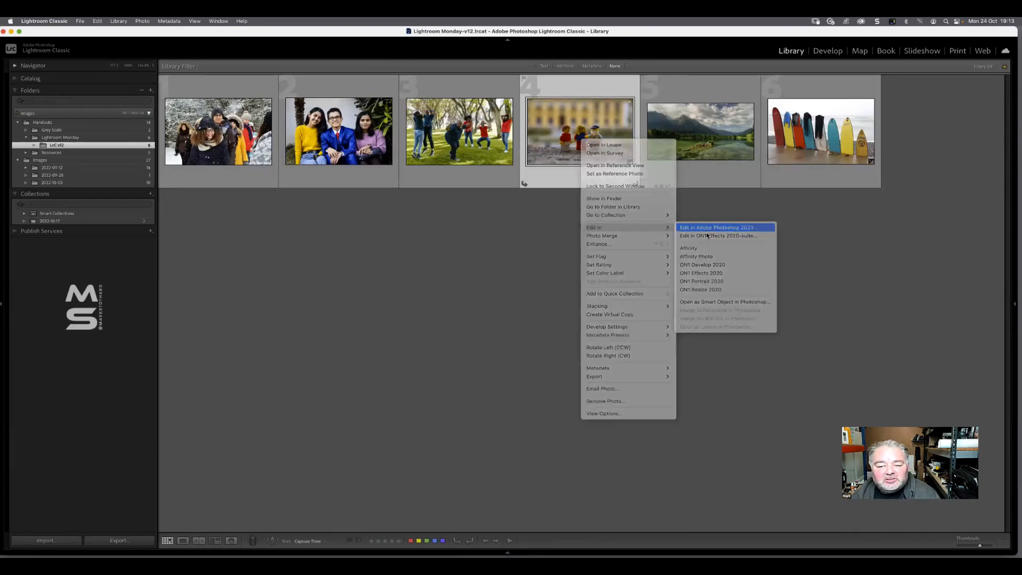
pyautogui.click(565, 247)
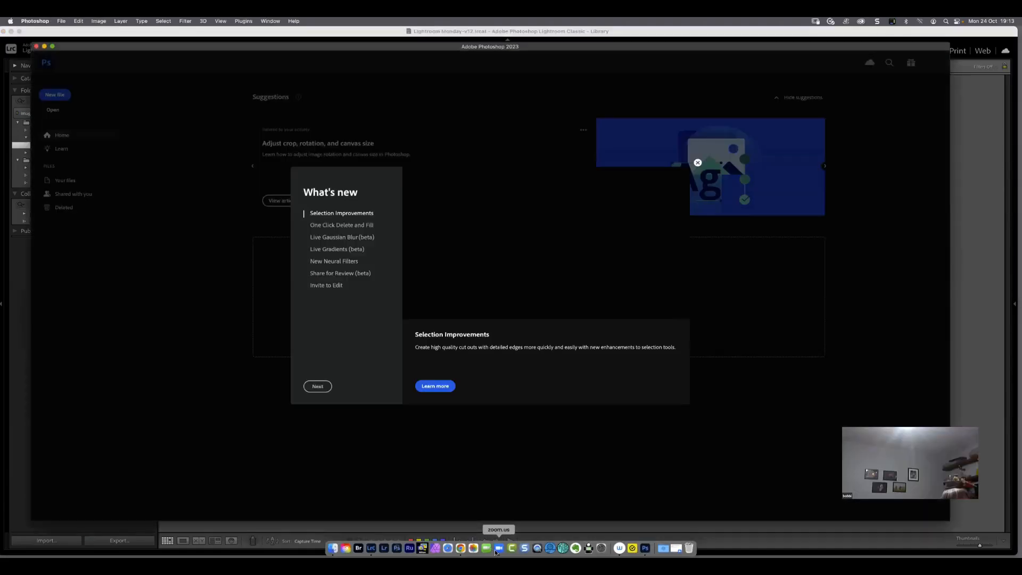
# Page through the What's new overview to its end and enlarge the Photoshop window to fill the screen
pyautogui.click(327, 387)
pyautogui.click(327, 388)
pyautogui.click(325, 387)
pyautogui.click(323, 388)
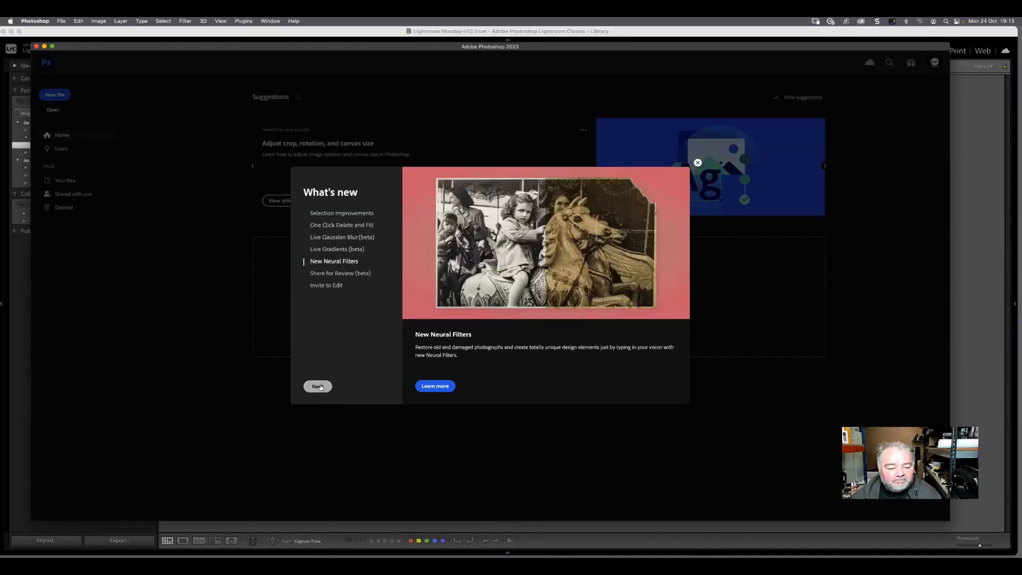
pyautogui.click(320, 388)
pyautogui.click(321, 388)
pyautogui.click(321, 389)
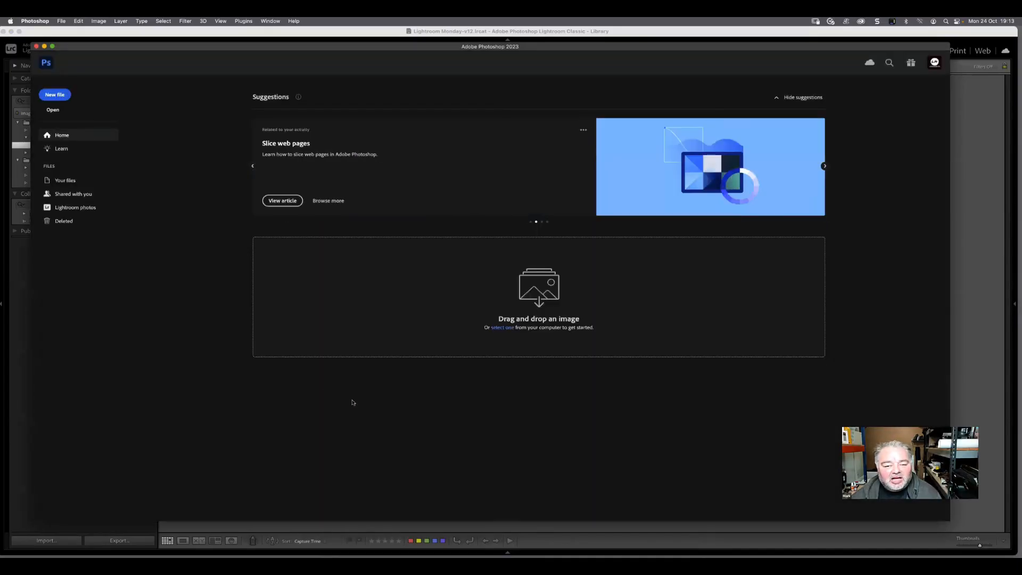
pyautogui.doubleClick(362, 48)
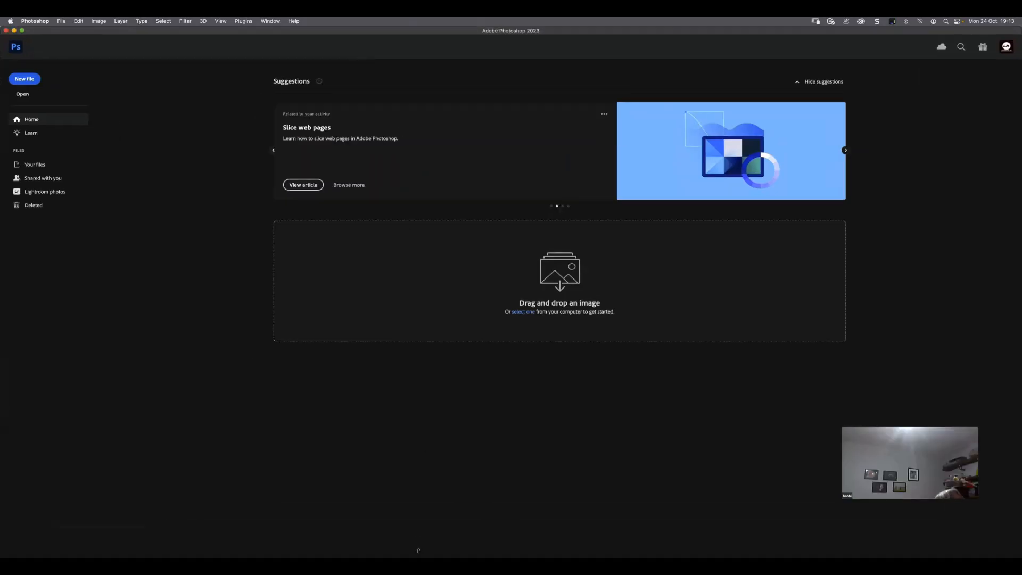
# Switch back to Lightroom Classic and try again to send the Lego figures photo to Adobe Photoshop 2023
pyautogui.moveTo(419, 553)
pyautogui.click(372, 548)
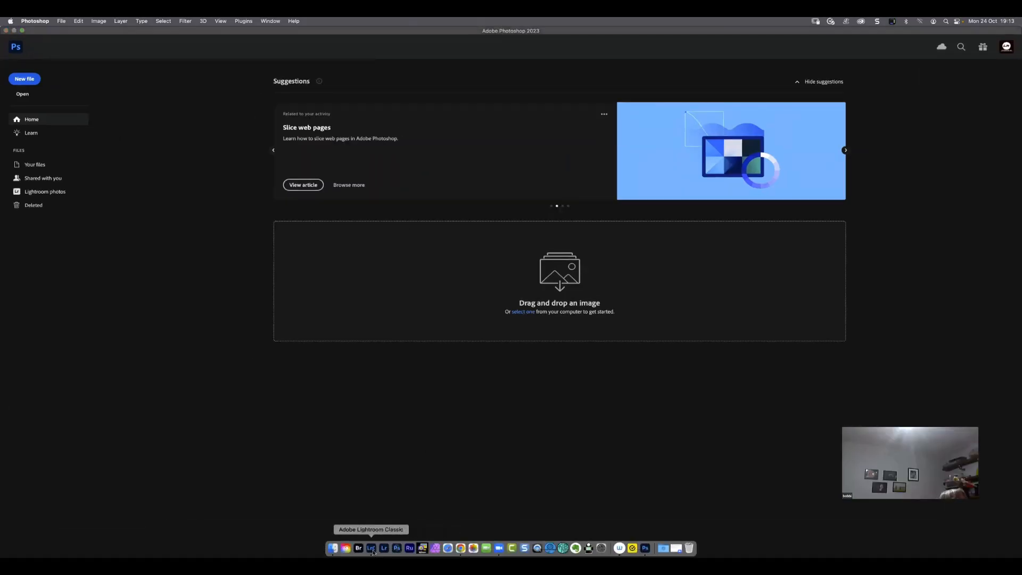
pyautogui.rightClick(580, 140)
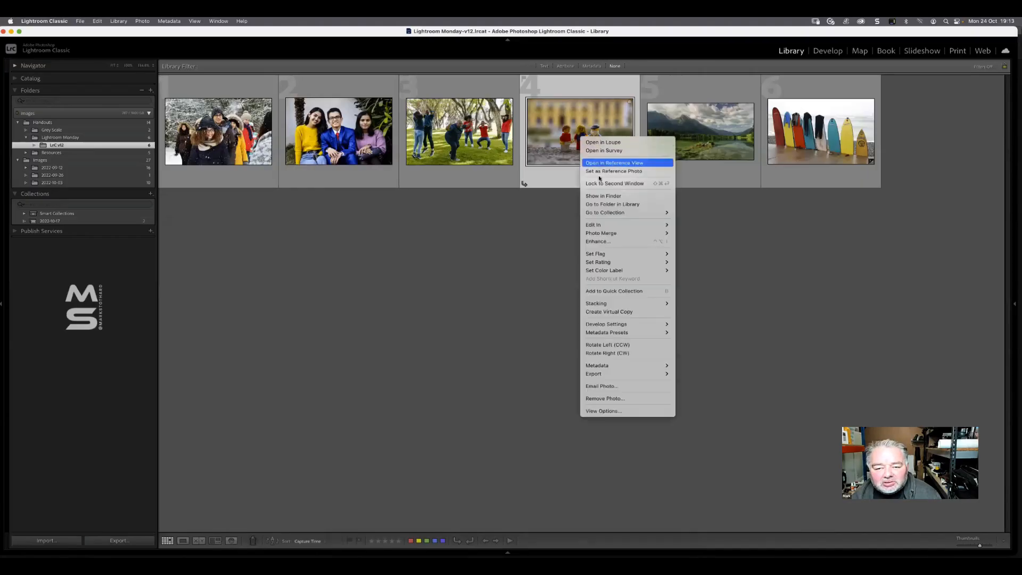
pyautogui.moveTo(639, 225)
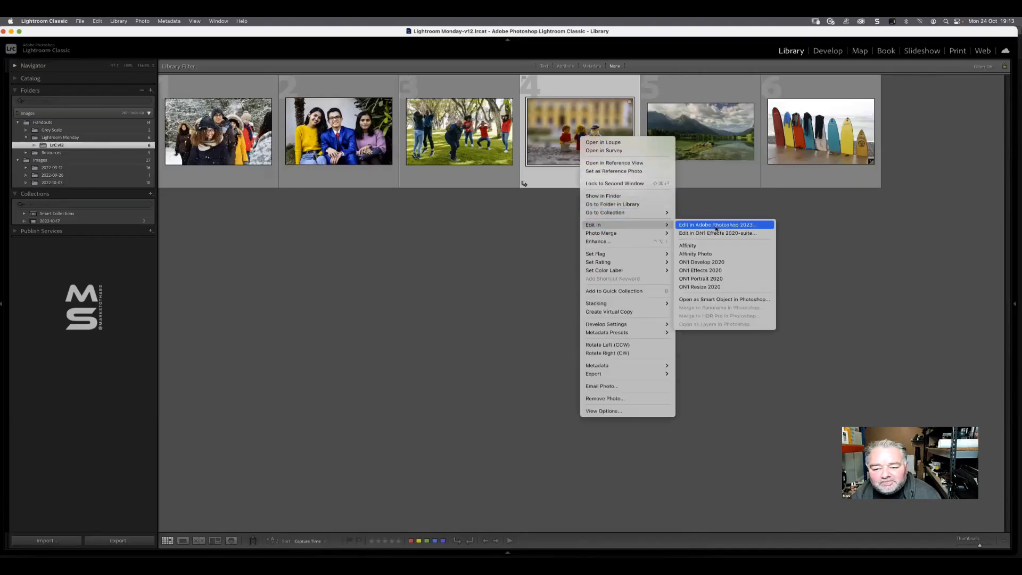
pyautogui.click(726, 225)
pyautogui.click(564, 244)
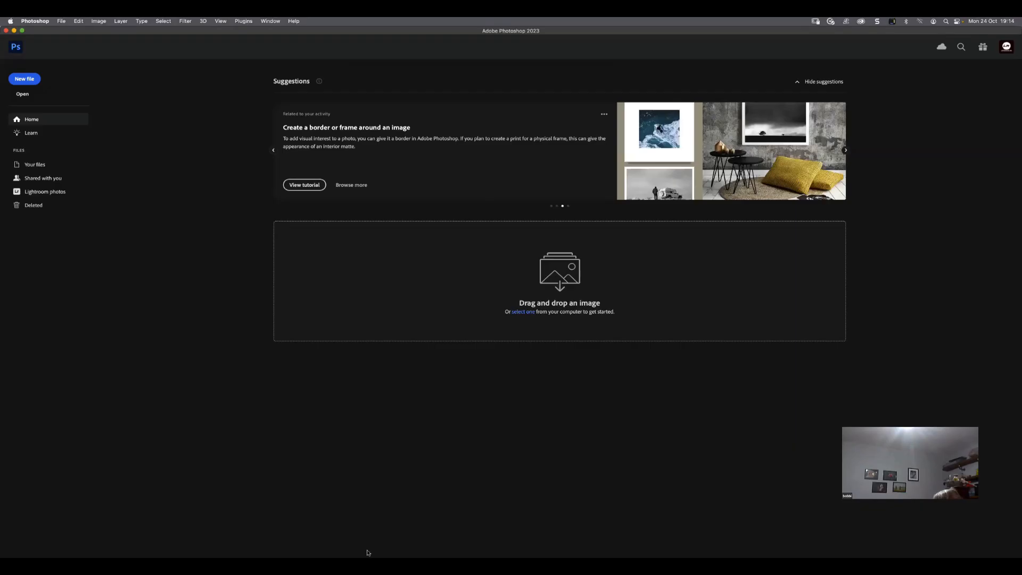
# Switch to Lightroom Classic to minimize its window, and quit Photoshop 2023
pyautogui.moveTo(386, 552)
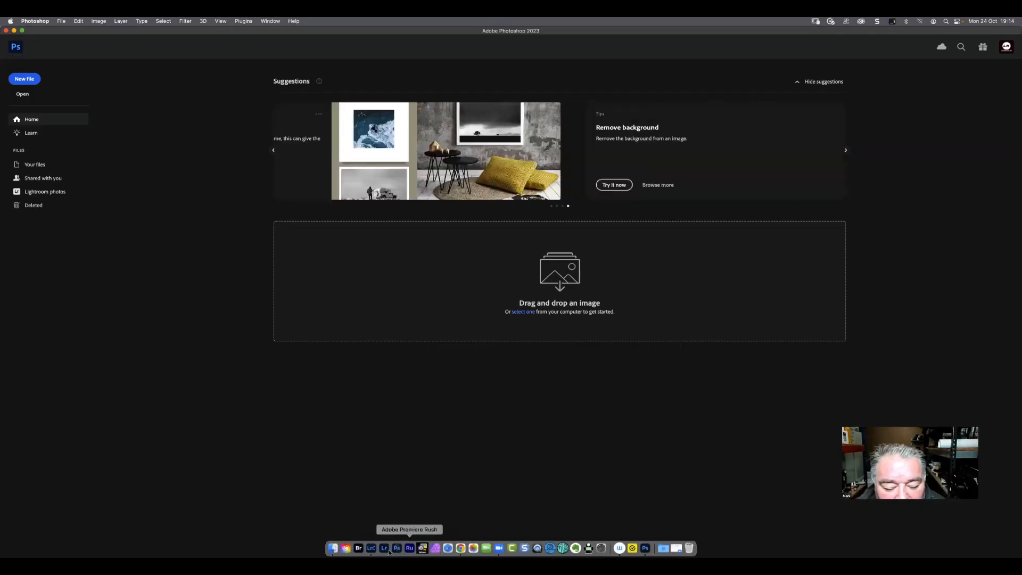
pyautogui.click(370, 548)
pyautogui.rightClick(551, 137)
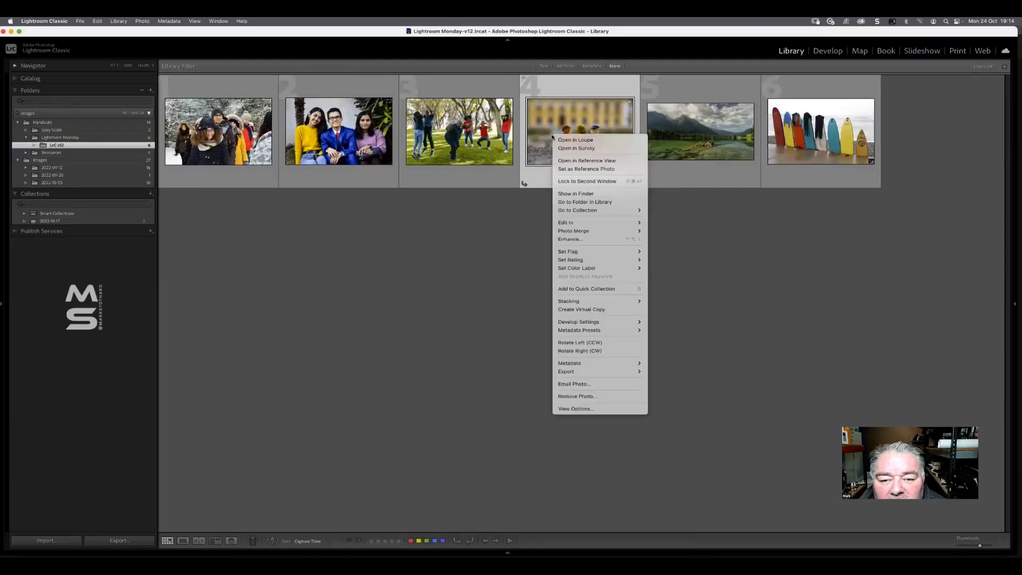
pyautogui.click(12, 32)
pyautogui.click(11, 32)
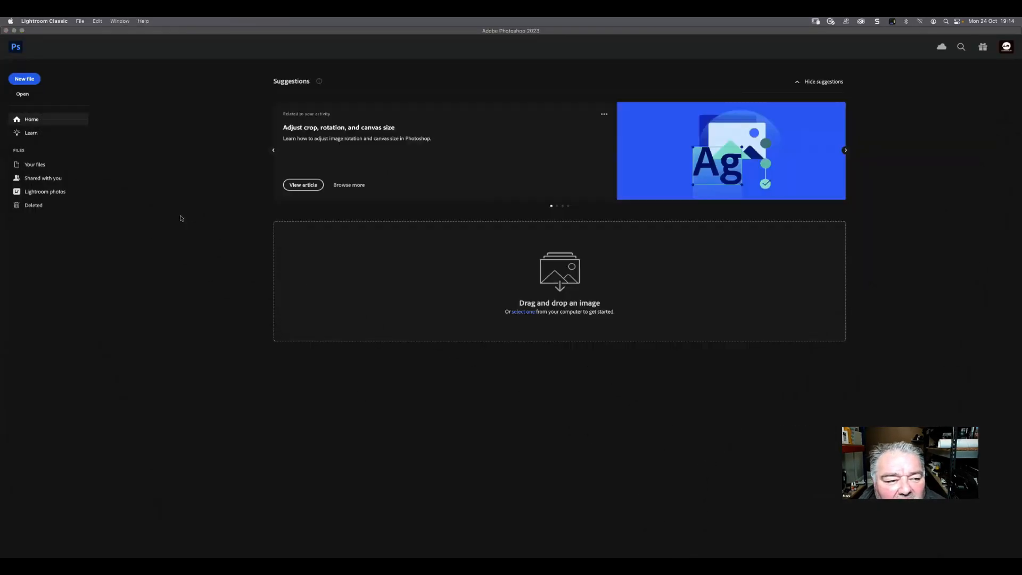
pyautogui.click(181, 219)
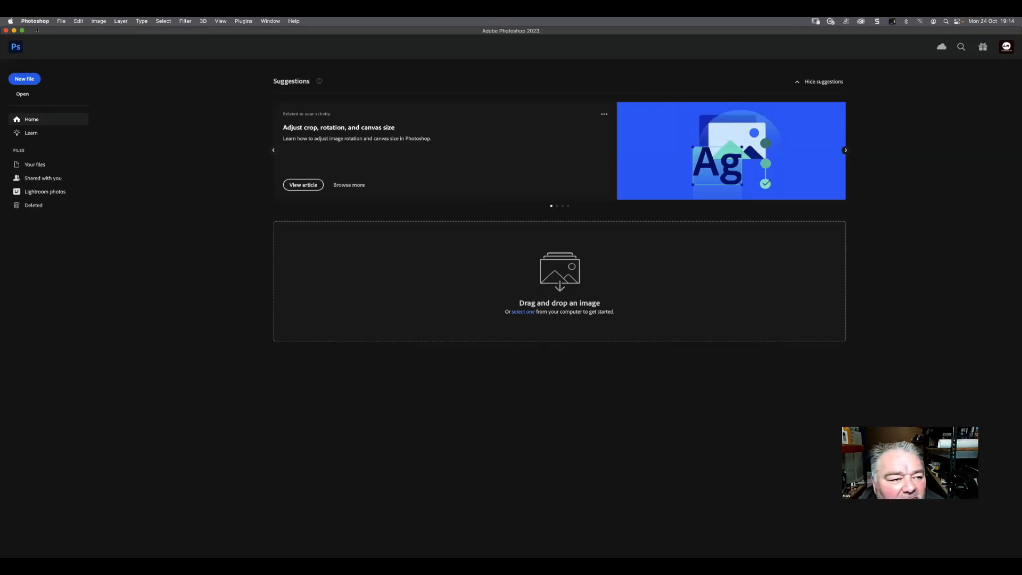
pyautogui.click(36, 22)
pyautogui.click(48, 102)
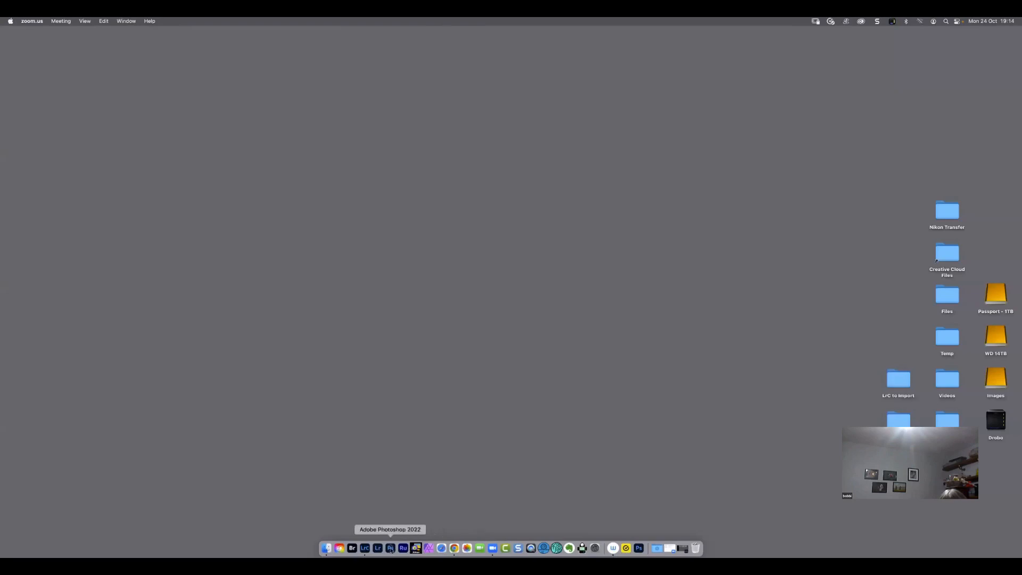
# Switch to Lightroom Classic and open the Lego figures photo in Adobe Photoshop 2023 as a copy with Lightroom adjustments
pyautogui.click(365, 548)
pyautogui.rightClick(580, 117)
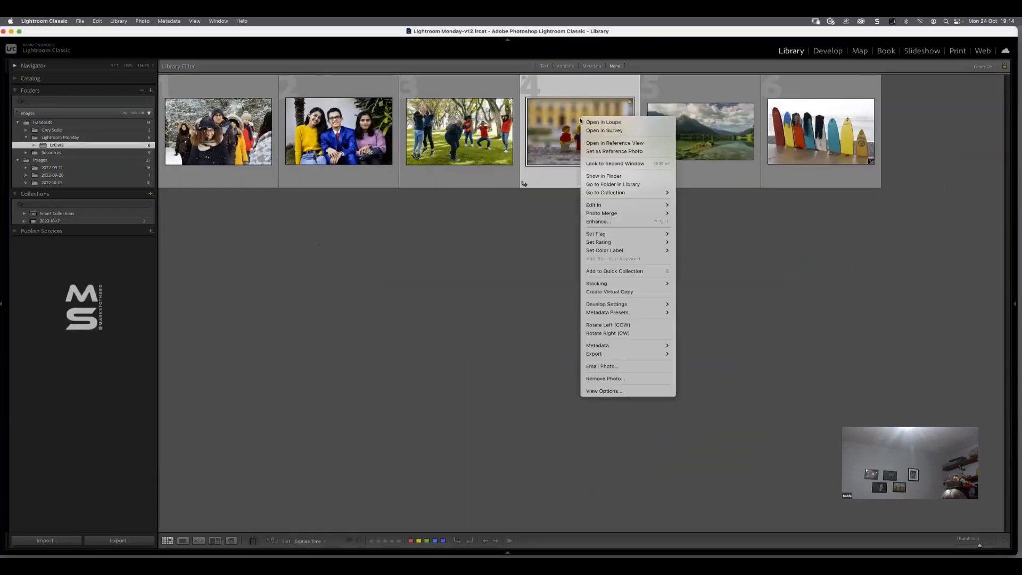
pyautogui.moveTo(655, 205)
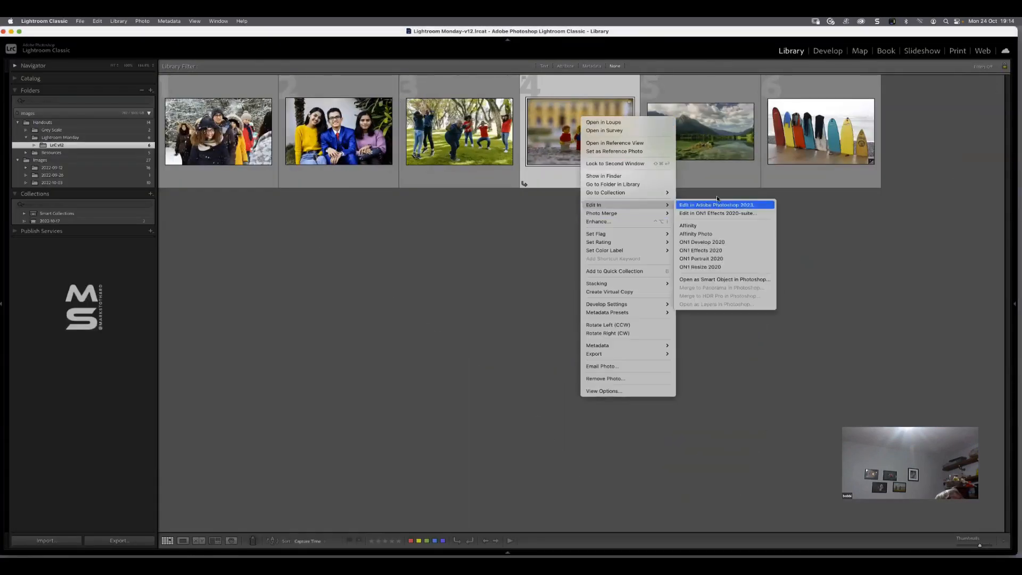
pyautogui.click(709, 206)
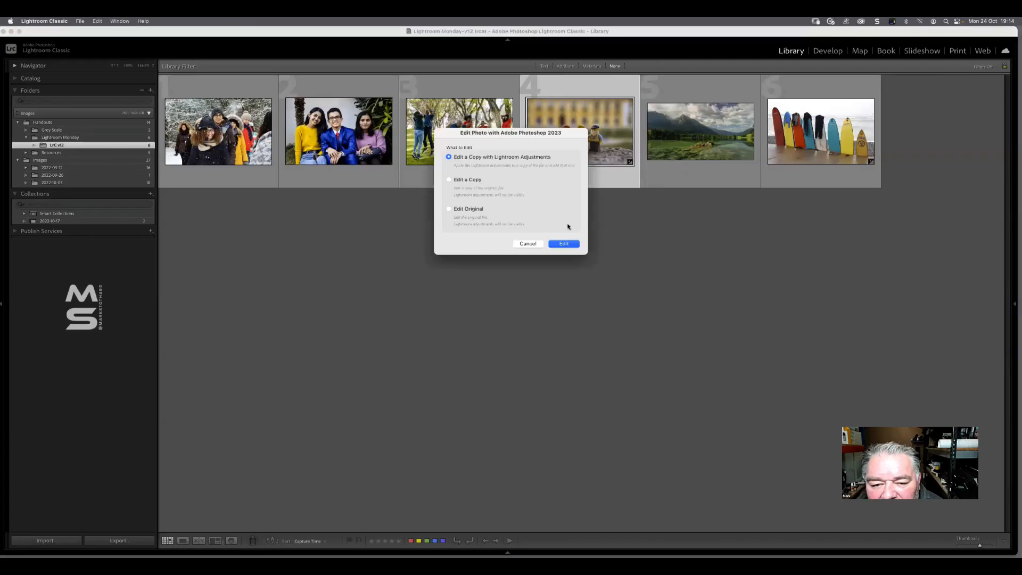
pyautogui.click(563, 243)
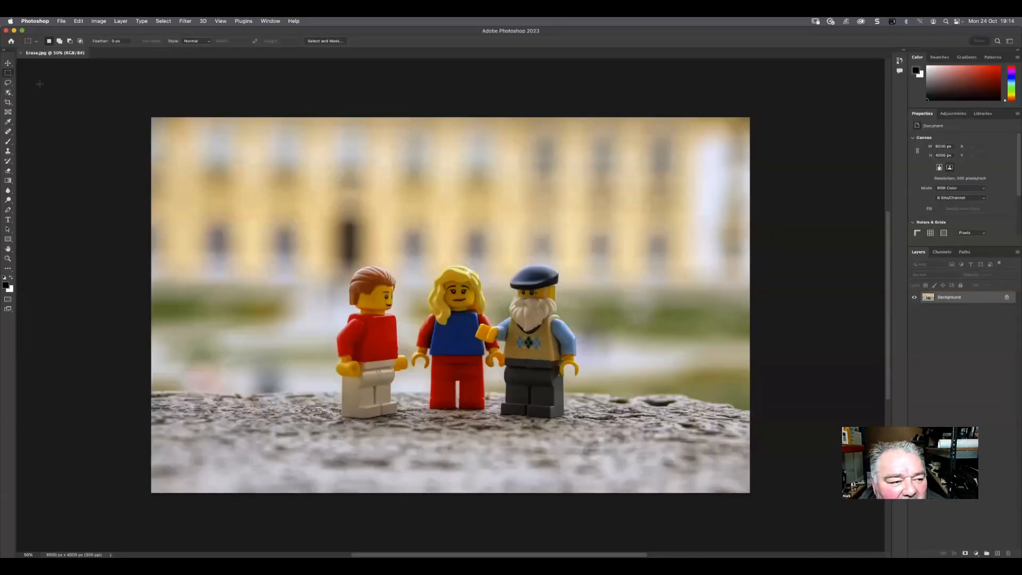
# Select the red-shirted Lego figure with the Object Selection Tool by enclosing it in a rectangle
pyautogui.click(7, 93)
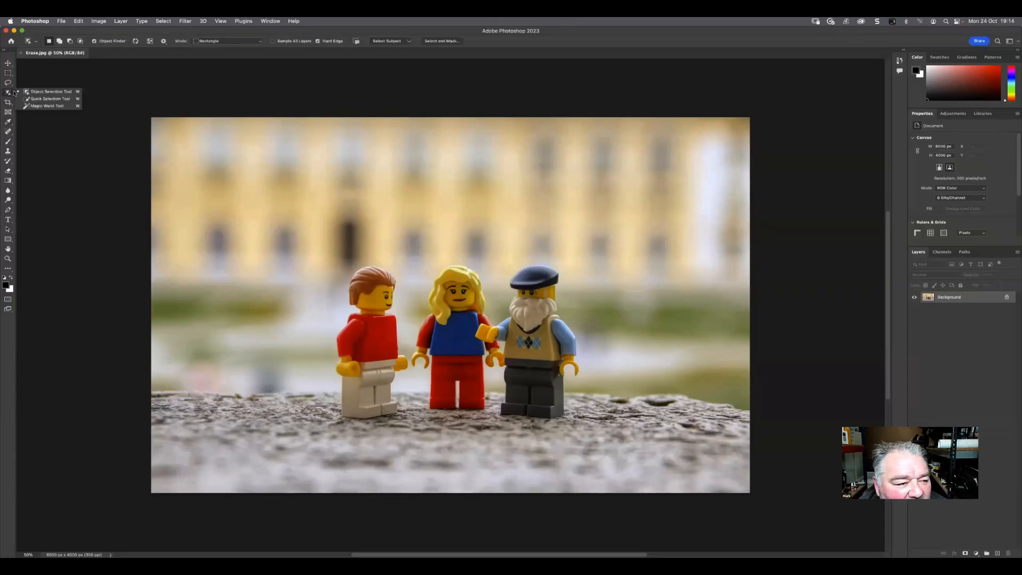
pyautogui.click(39, 92)
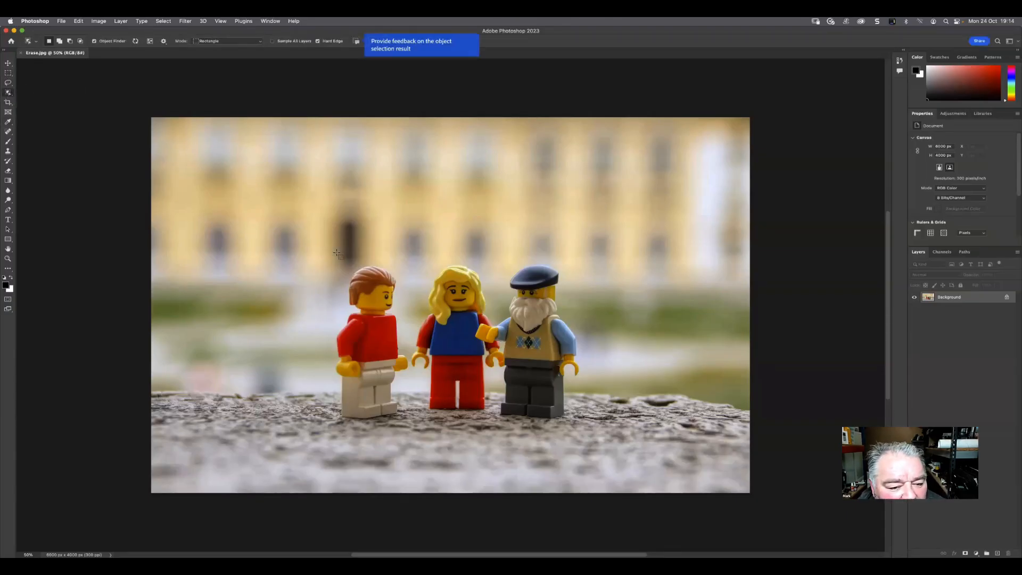
pyautogui.moveTo(329, 259); pyautogui.dragTo(410, 429)
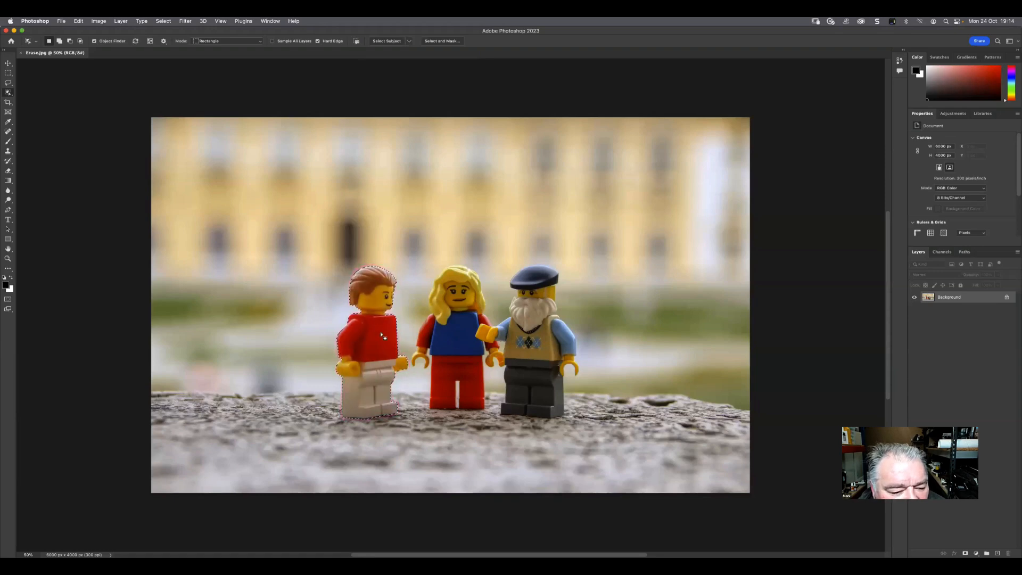
# Expand the selection around the red-shirted figure and open Content-Aware Fill for it
pyautogui.click(161, 23)
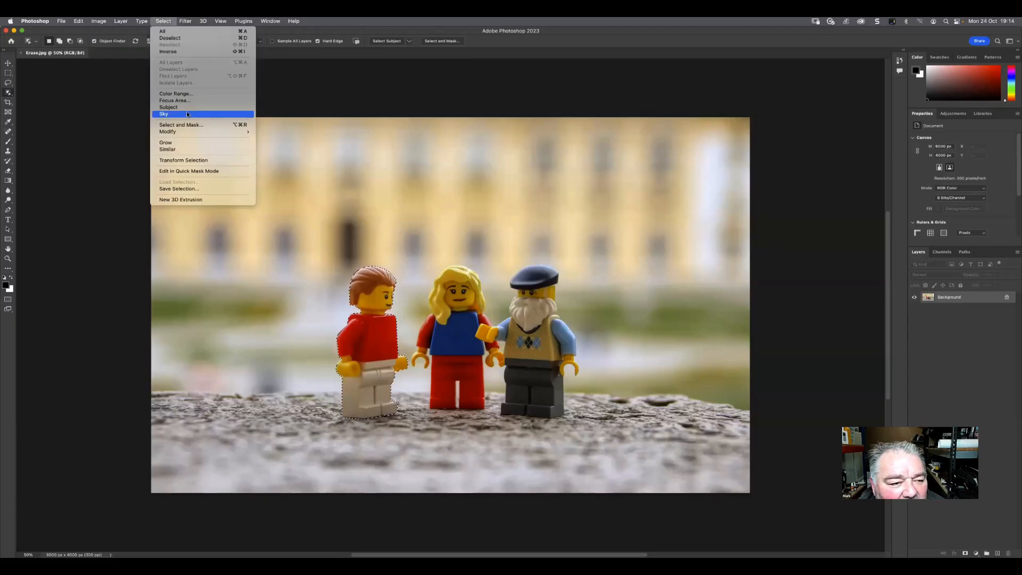
pyautogui.moveTo(229, 132)
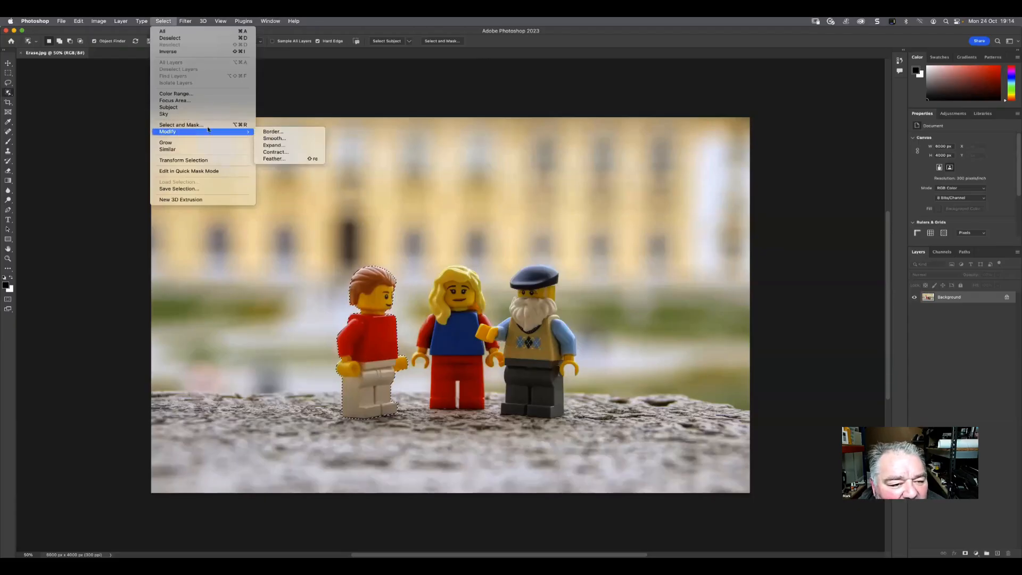
pyautogui.click(270, 145)
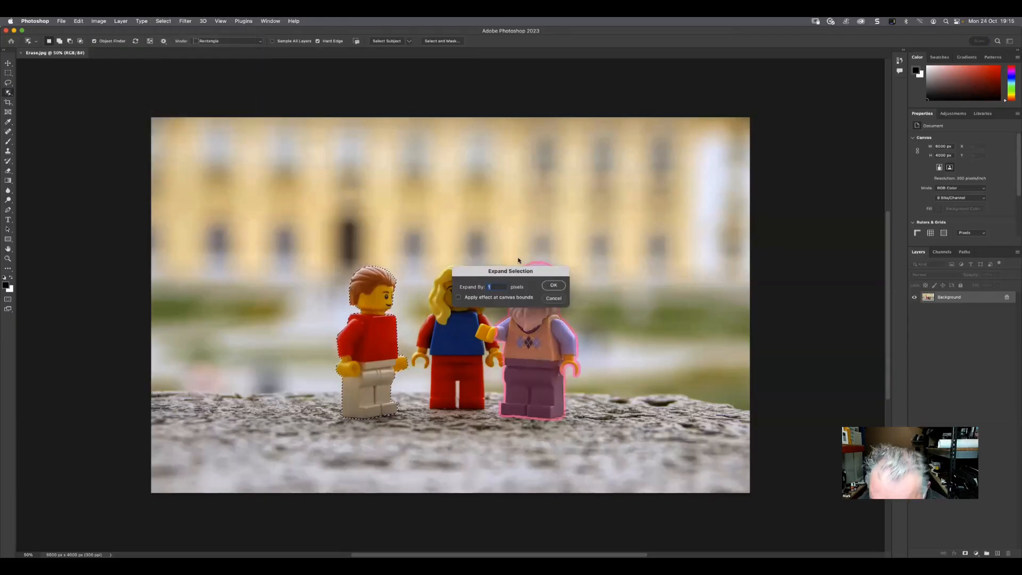
pyautogui.press('Return')
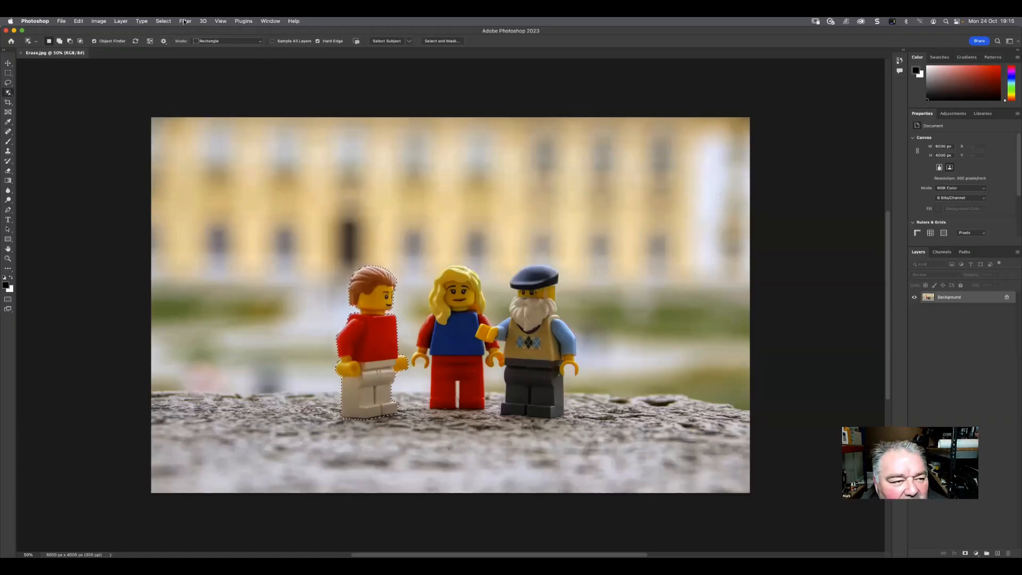
pyautogui.click(80, 22)
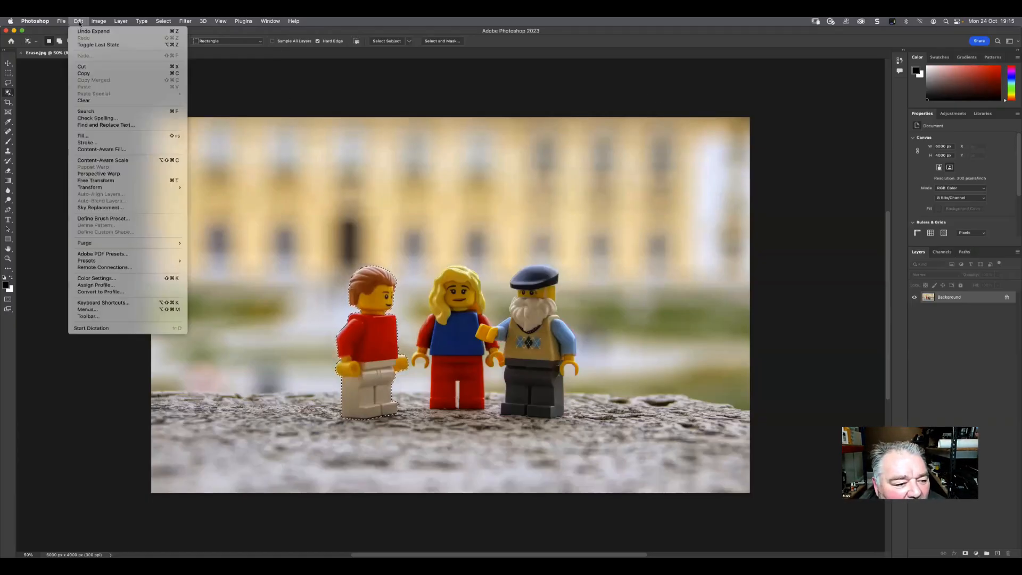
pyautogui.click(101, 149)
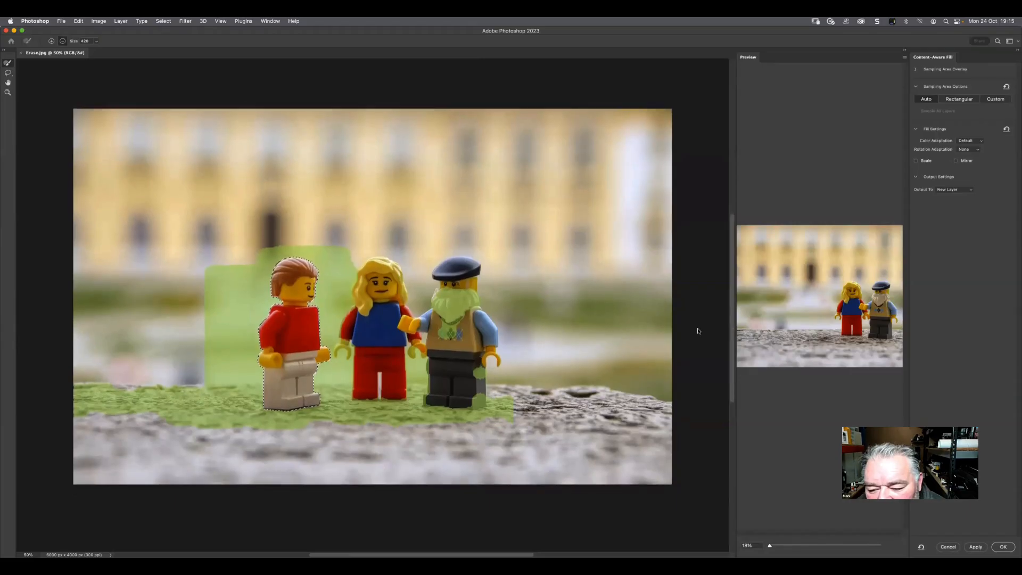
# Widen the Content-Aware Fill preview to about a third of the window and fit the image to the working area
pyautogui.scroll(-1, 730, 327)
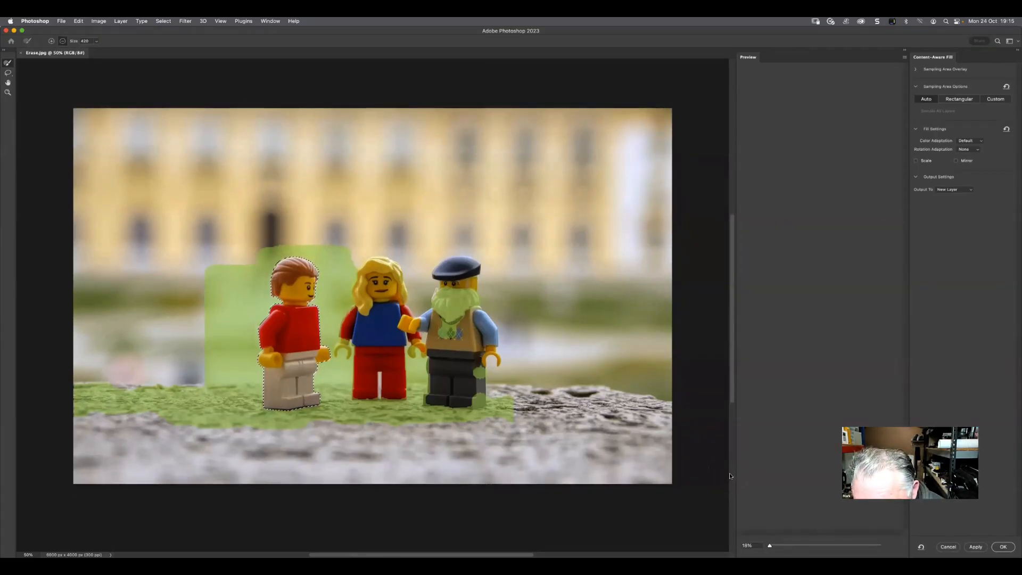
pyautogui.click(731, 473)
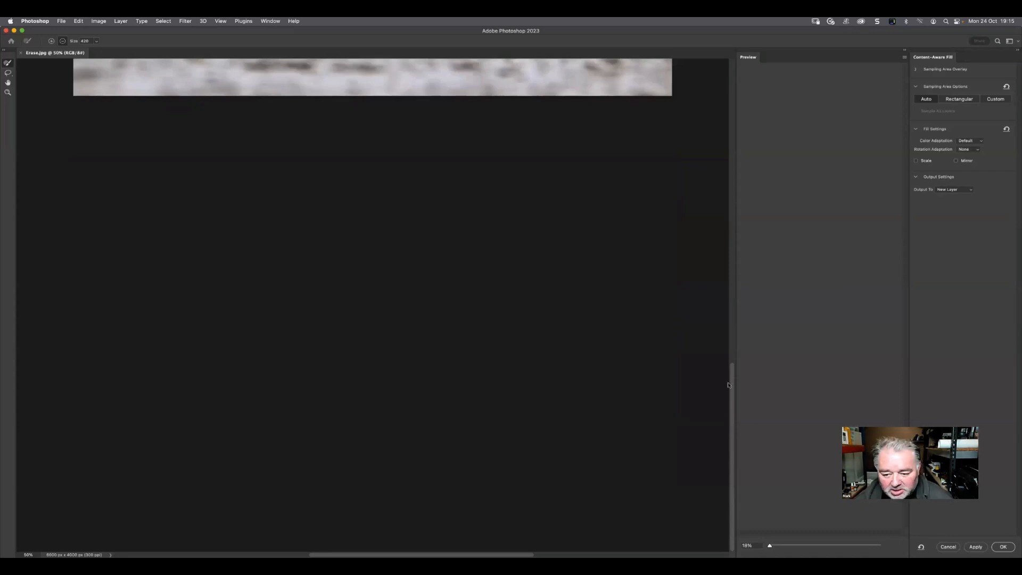
pyautogui.moveTo(733, 439); pyautogui.dragTo(734, 187)
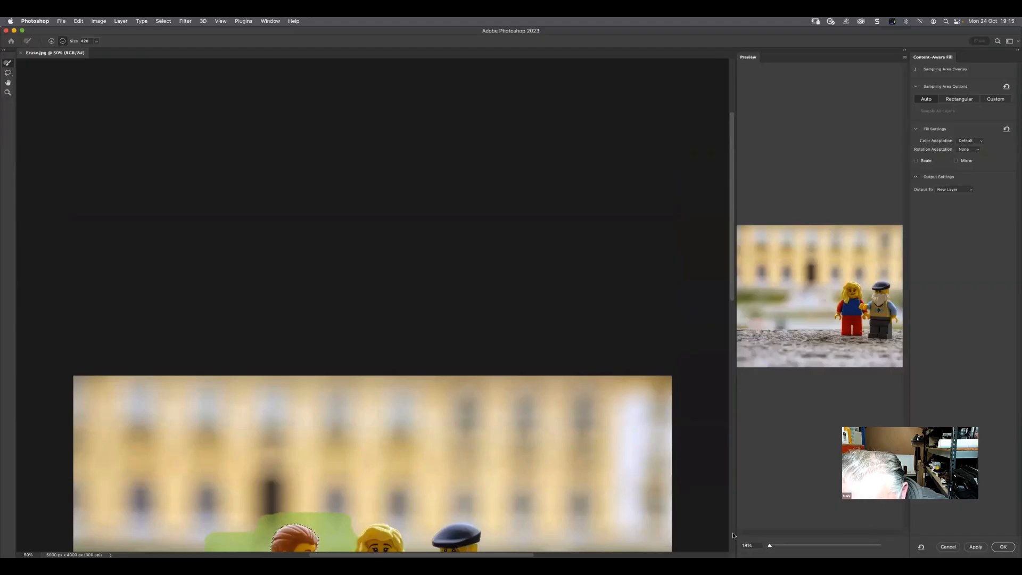
pyautogui.scroll(-5, 699, 533)
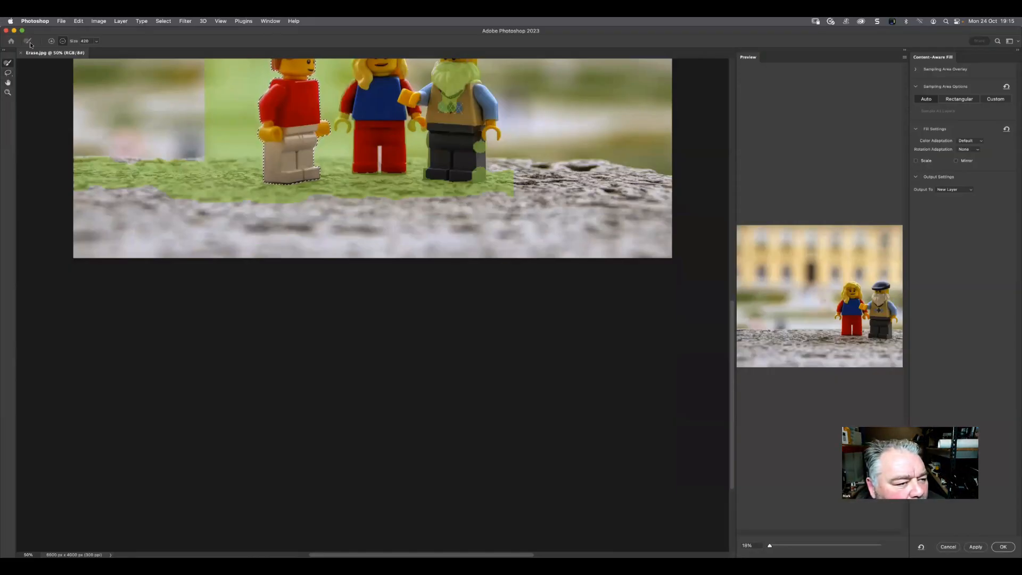
pyautogui.click(7, 82)
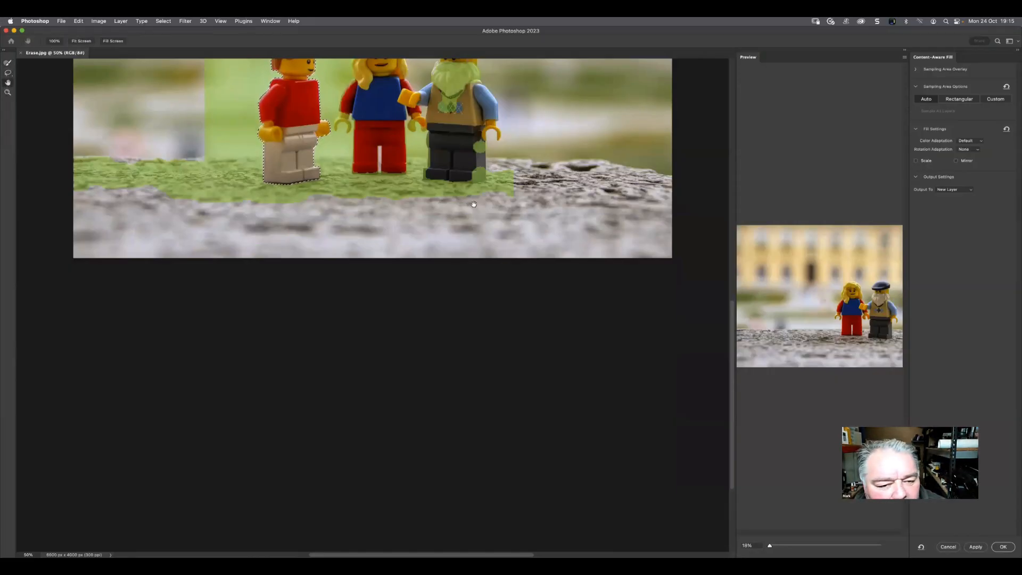
pyautogui.scroll(10, 511, 372)
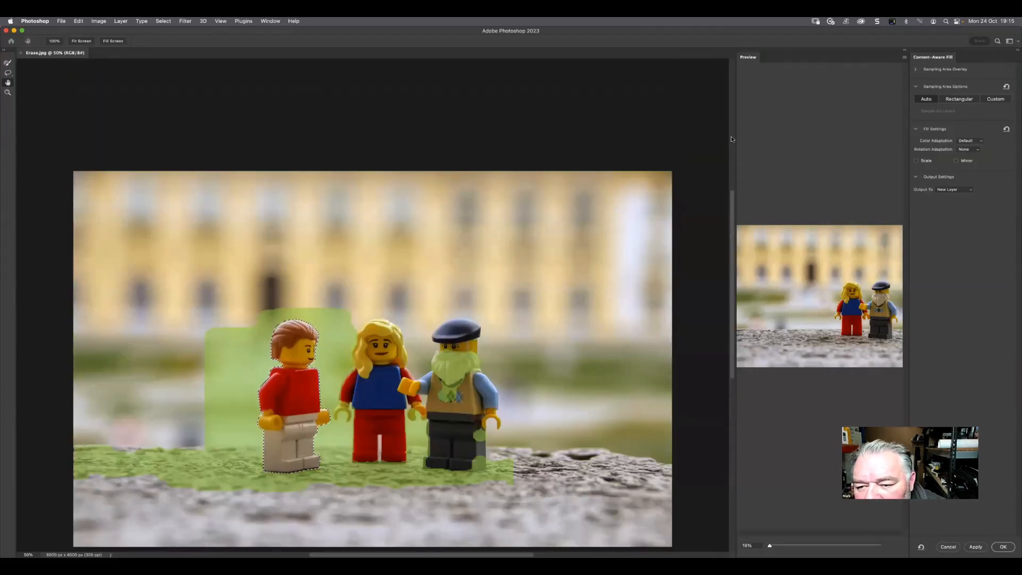
pyautogui.scroll(12, 716, 138)
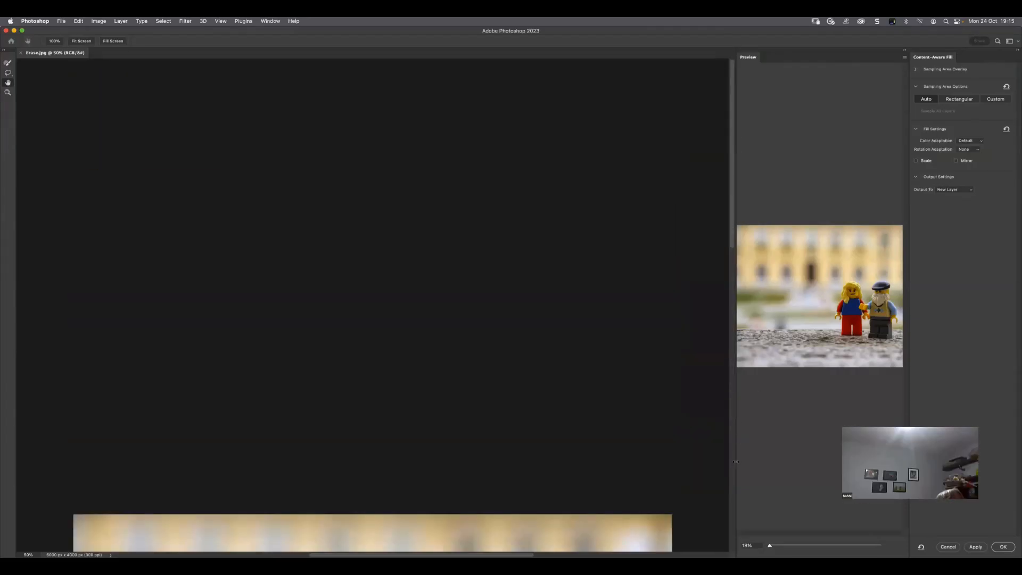
pyautogui.moveTo(733, 456); pyautogui.dragTo(561, 449)
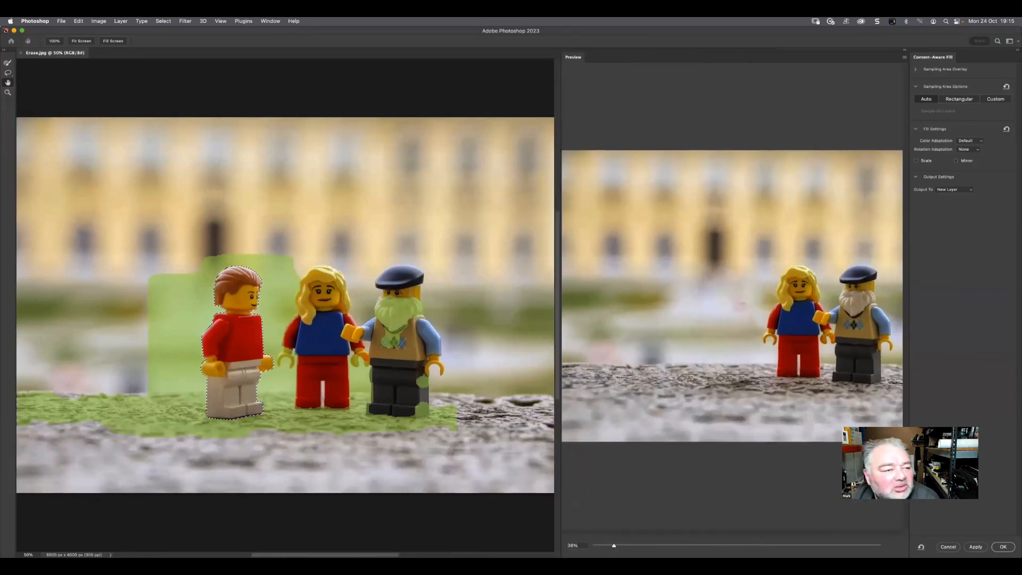
pyautogui.click(80, 42)
pyautogui.click(118, 44)
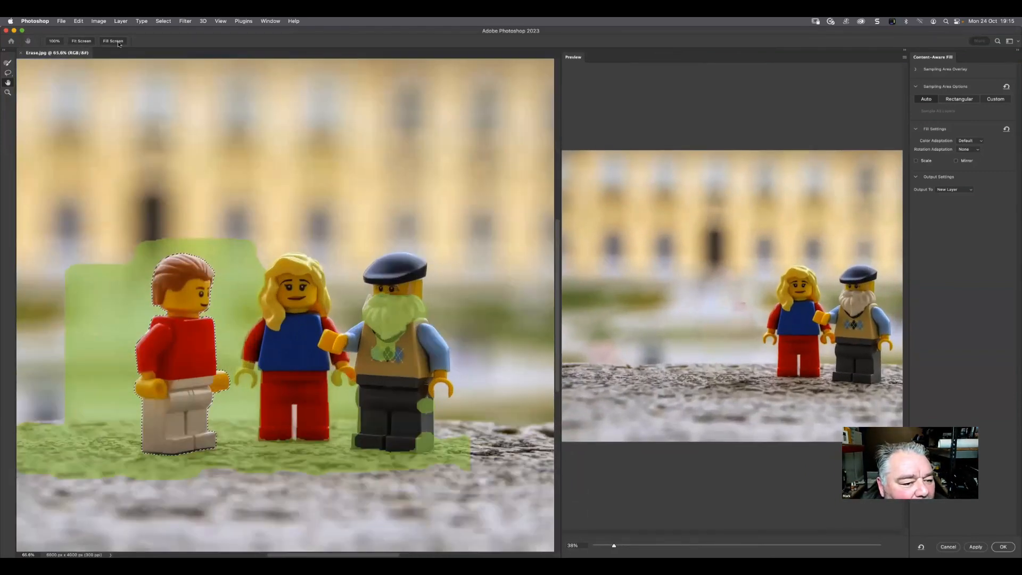
pyautogui.click(82, 41)
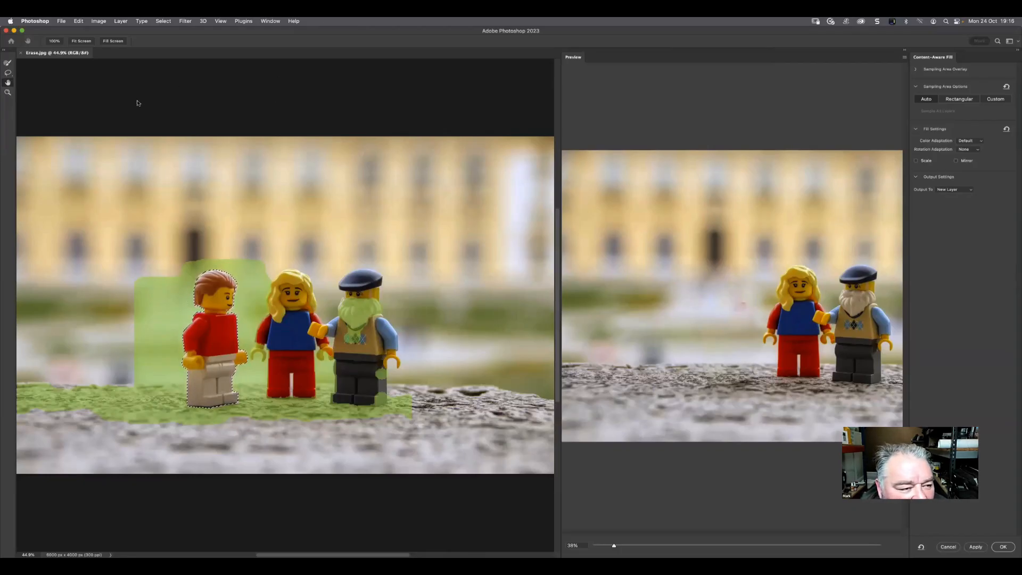
# Brush the sampling area away from the blonde and bearded figures and the stone around them, and set the preview zoom to 26%
pyautogui.click(8, 63)
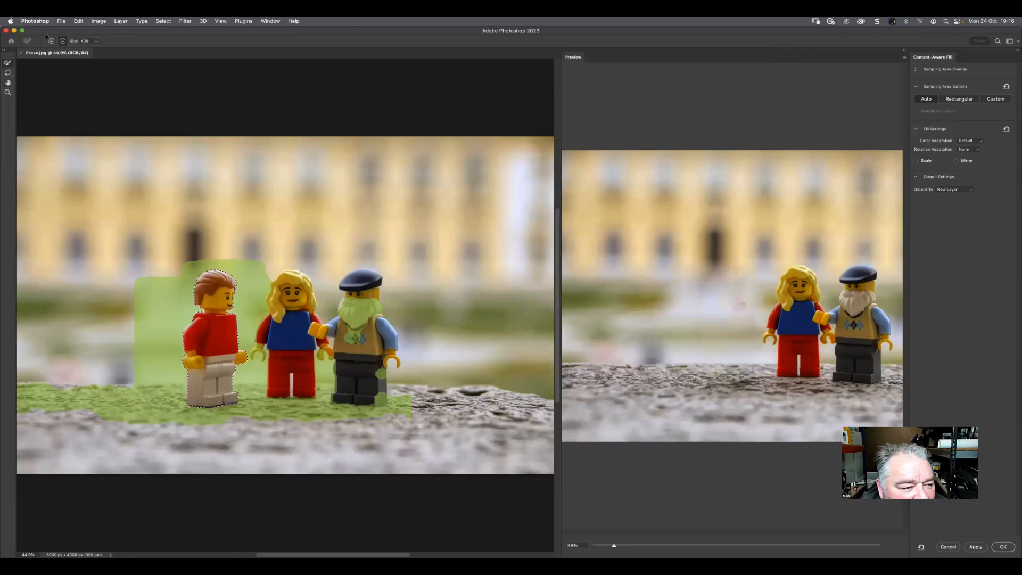
pyautogui.moveTo(105, 291)
pyautogui.mouseDown()
pyautogui.moveTo(137, 295)
pyautogui.moveTo(142, 280)
pyautogui.moveTo(128, 376)
pyautogui.moveTo(19, 392)
pyautogui.moveTo(39, 397)
pyautogui.moveTo(71, 378)
pyautogui.moveTo(104, 398)
pyautogui.moveTo(100, 422)
pyautogui.moveTo(110, 408)
pyautogui.moveTo(172, 445)
pyautogui.moveTo(156, 449)
pyautogui.moveTo(132, 448)
pyautogui.moveTo(267, 428)
pyautogui.moveTo(259, 422)
pyautogui.moveTo(267, 401)
pyautogui.moveTo(309, 399)
pyautogui.mouseUp()
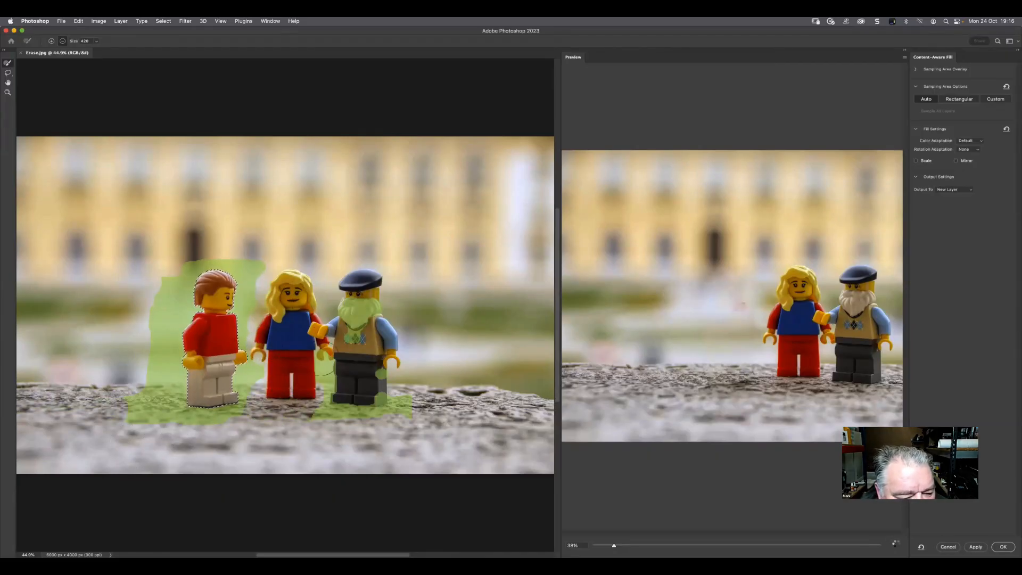
pyautogui.moveTo(325, 367)
pyautogui.mouseDown()
pyautogui.moveTo(311, 416)
pyautogui.moveTo(377, 405)
pyautogui.moveTo(375, 424)
pyautogui.moveTo(436, 413)
pyautogui.moveTo(400, 340)
pyautogui.moveTo(358, 309)
pyautogui.moveTo(388, 274)
pyautogui.moveTo(365, 279)
pyautogui.moveTo(333, 329)
pyautogui.moveTo(391, 329)
pyautogui.moveTo(401, 340)
pyautogui.moveTo(397, 381)
pyautogui.mouseUp()
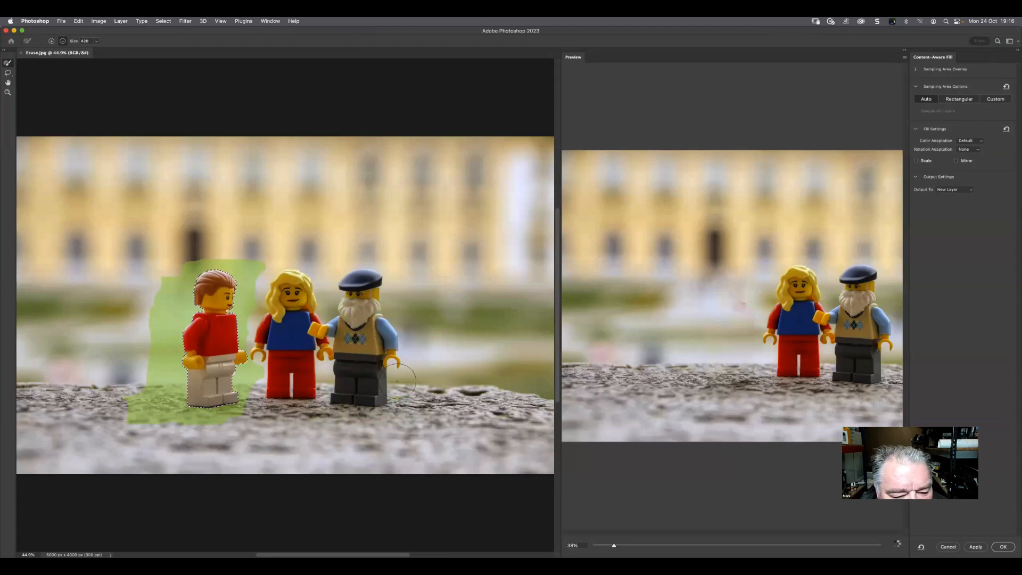
pyautogui.scroll(5, 738, 289)
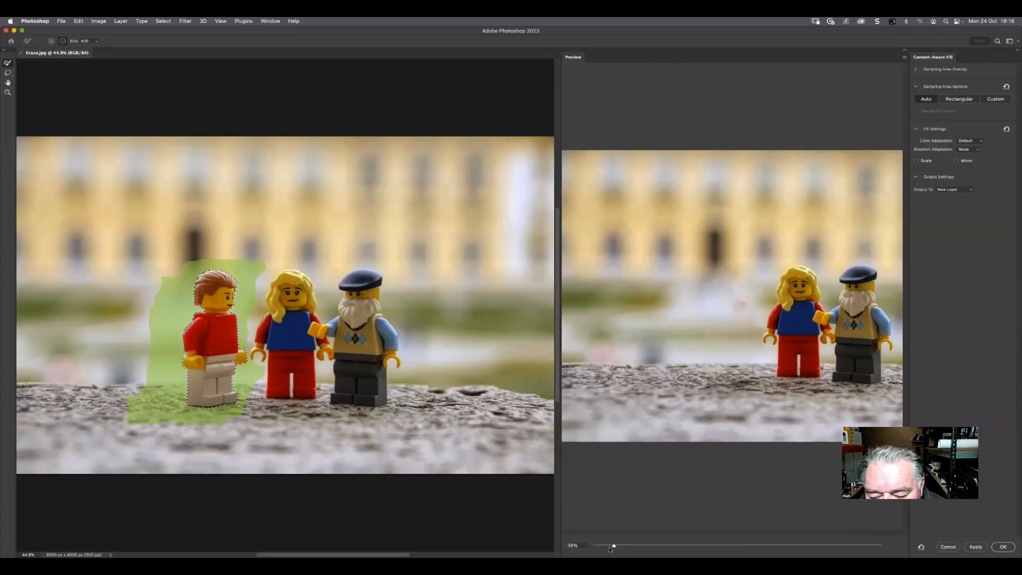
pyautogui.moveTo(616, 548); pyautogui.dragTo(604, 547)
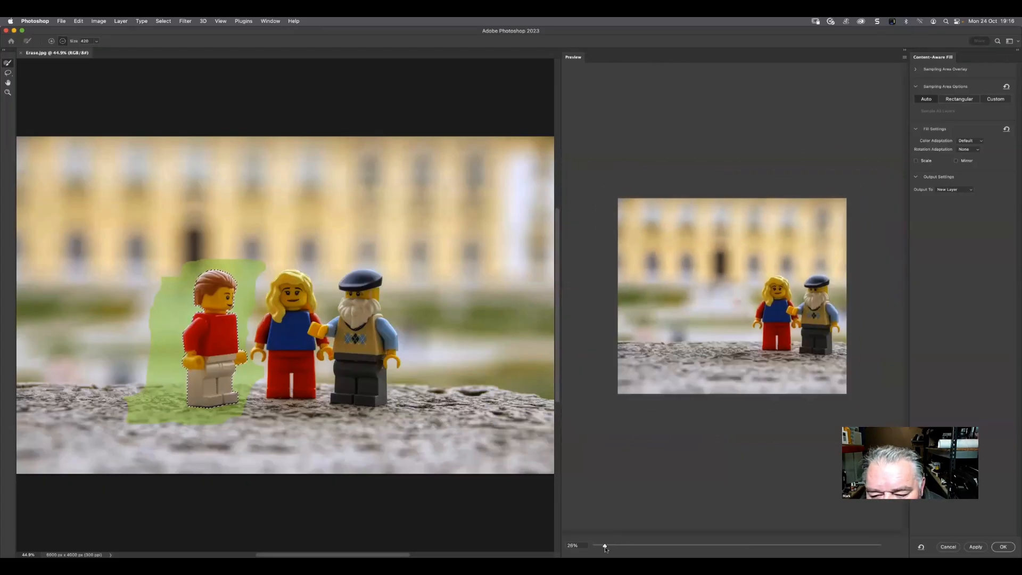
# Trim the outer edge of the sampling area beside the selected figure, and paint the blurred background next to it back in as a source
pyautogui.moveTo(139, 417)
pyautogui.mouseDown()
pyautogui.moveTo(127, 410)
pyautogui.moveTo(136, 437)
pyautogui.mouseUp()
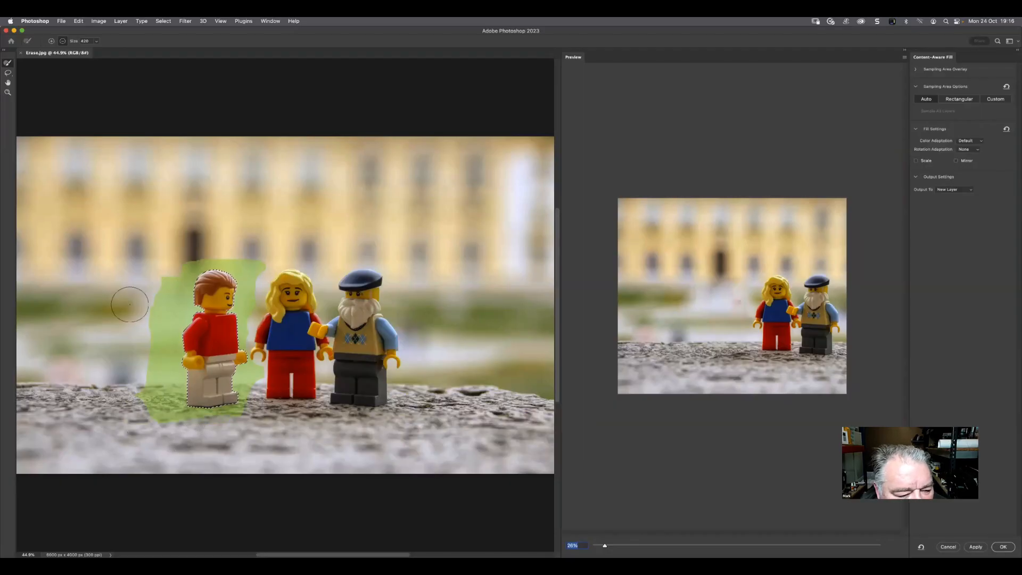
pyautogui.moveTo(126, 298)
pyautogui.mouseDown()
pyautogui.moveTo(147, 275)
pyautogui.moveTo(142, 353)
pyautogui.mouseUp()
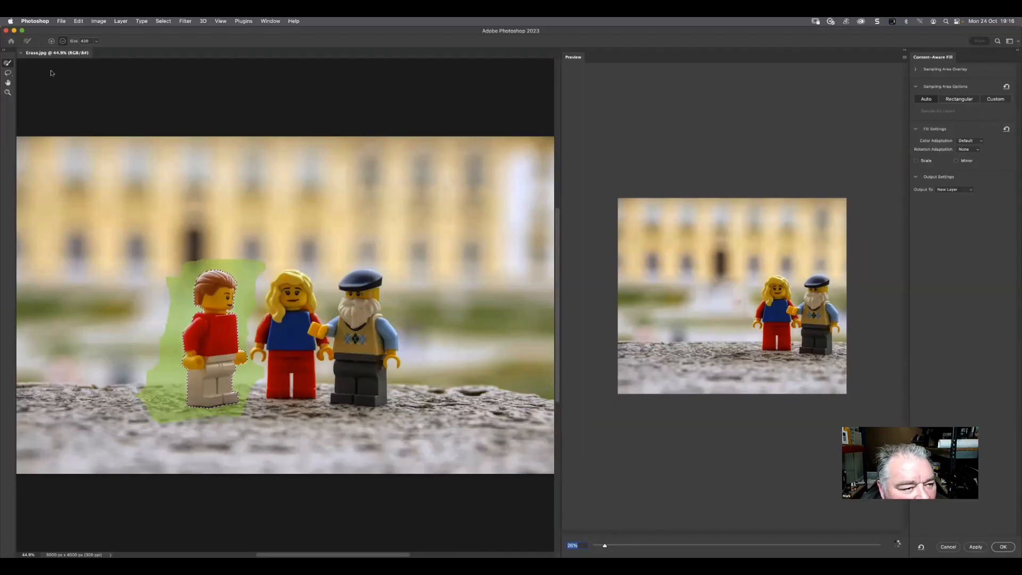
pyautogui.click(50, 40)
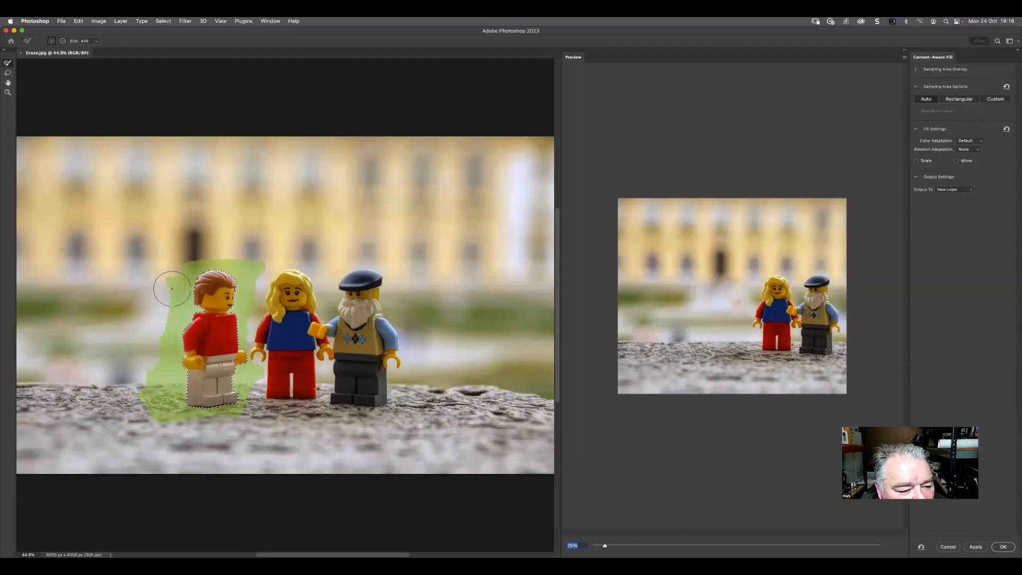
pyautogui.moveTo(168, 286)
pyautogui.mouseDown()
pyautogui.moveTo(162, 318)
pyautogui.moveTo(106, 292)
pyautogui.moveTo(119, 275)
pyautogui.moveTo(182, 269)
pyautogui.moveTo(89, 275)
pyautogui.moveTo(115, 298)
pyautogui.moveTo(43, 321)
pyautogui.moveTo(72, 318)
pyautogui.moveTo(22, 311)
pyautogui.moveTo(35, 341)
pyautogui.moveTo(24, 344)
pyautogui.moveTo(151, 350)
pyautogui.moveTo(126, 353)
pyautogui.mouseUp()
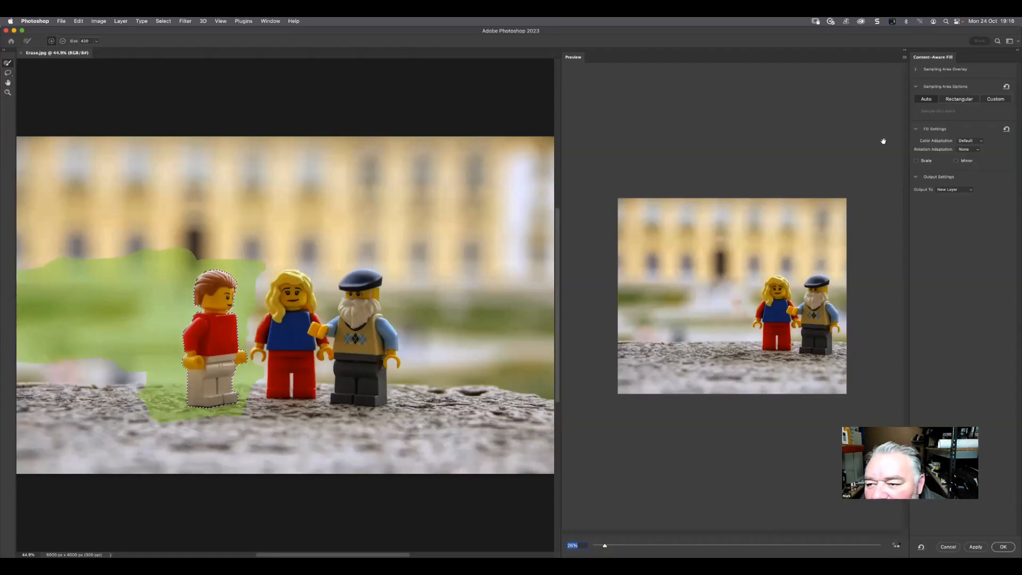
# Change the sampling area overlay color from green to red
pyautogui.click(936, 69)
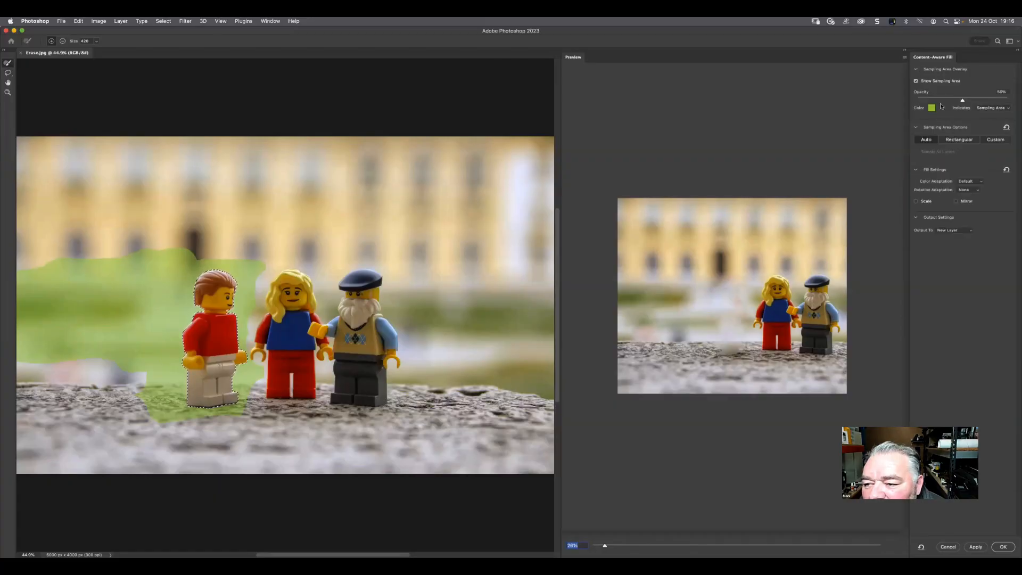
pyautogui.click(930, 108)
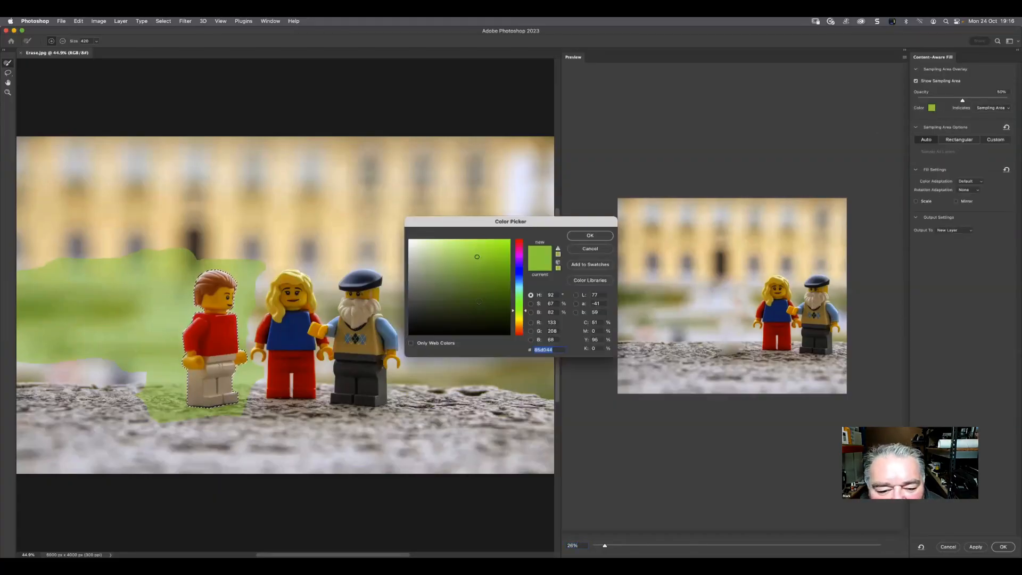
pyautogui.click(520, 245)
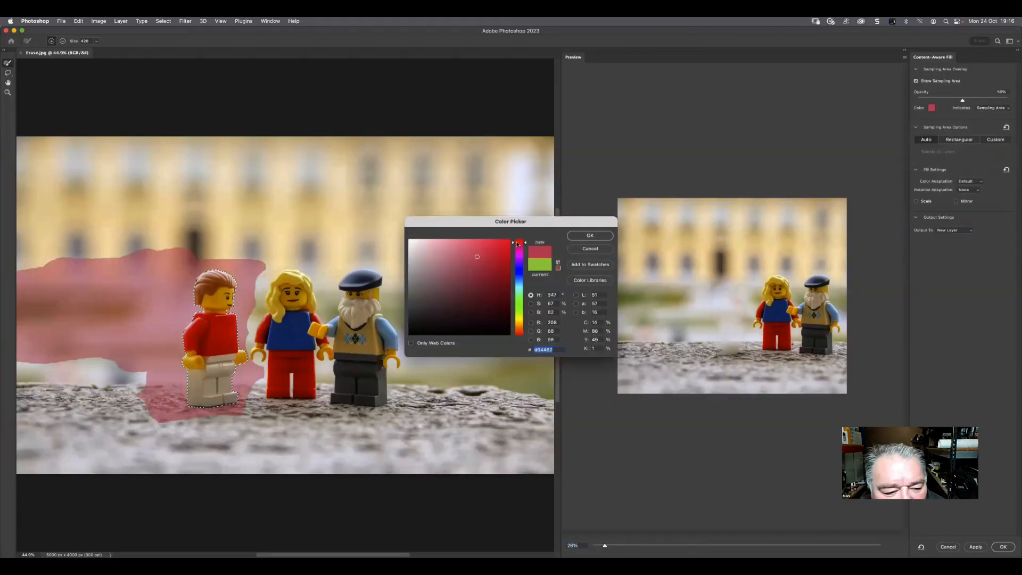
pyautogui.click(582, 236)
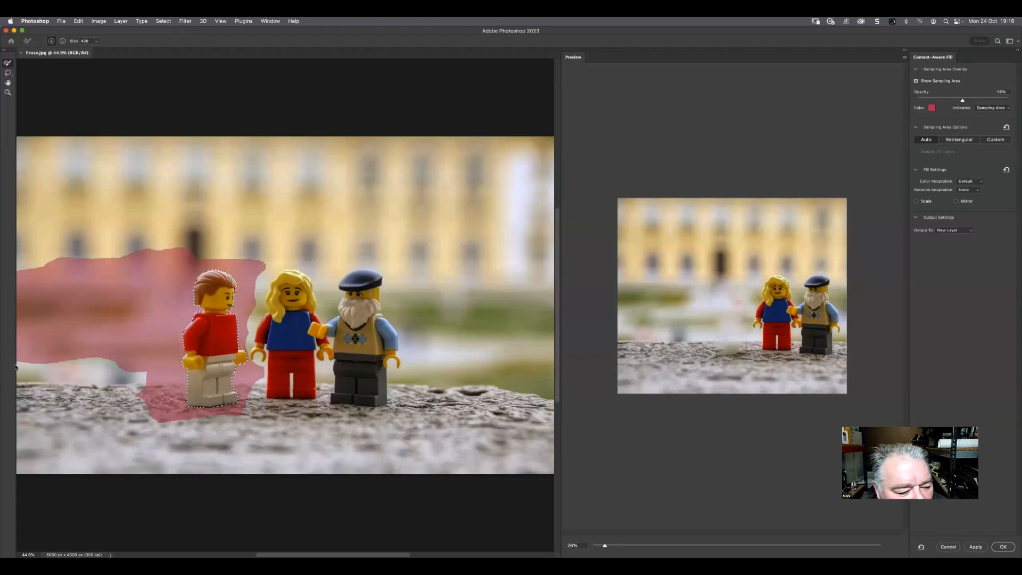
# Extend the sampling area down to the stone's edge and along the upper background beside the red-shirted figure, and switch the sampling brush to subtract
pyautogui.moveTo(15, 366)
pyautogui.mouseDown()
pyautogui.moveTo(150, 370)
pyautogui.moveTo(24, 367)
pyautogui.mouseUp()
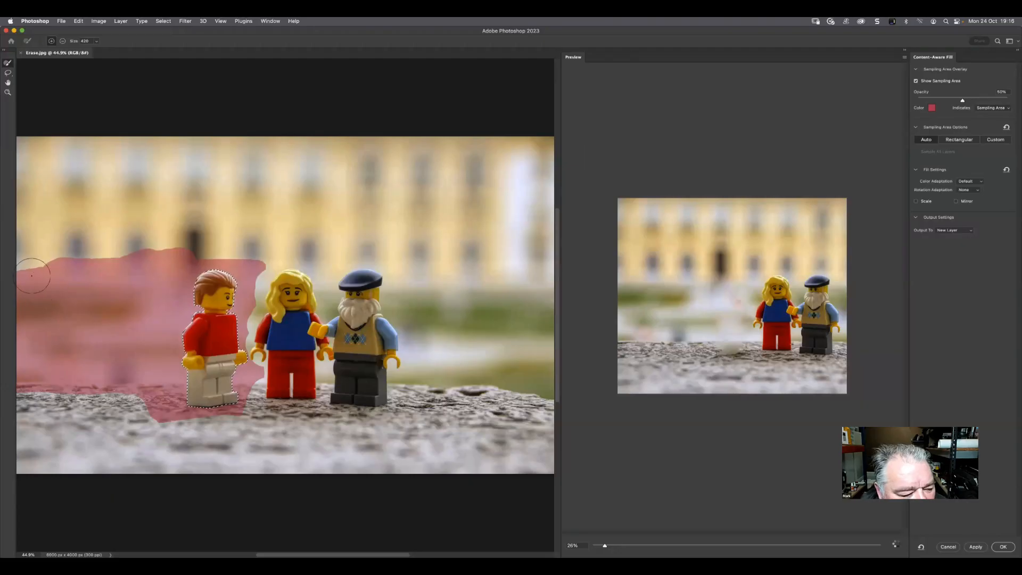
pyautogui.moveTo(26, 275); pyautogui.dragTo(124, 277)
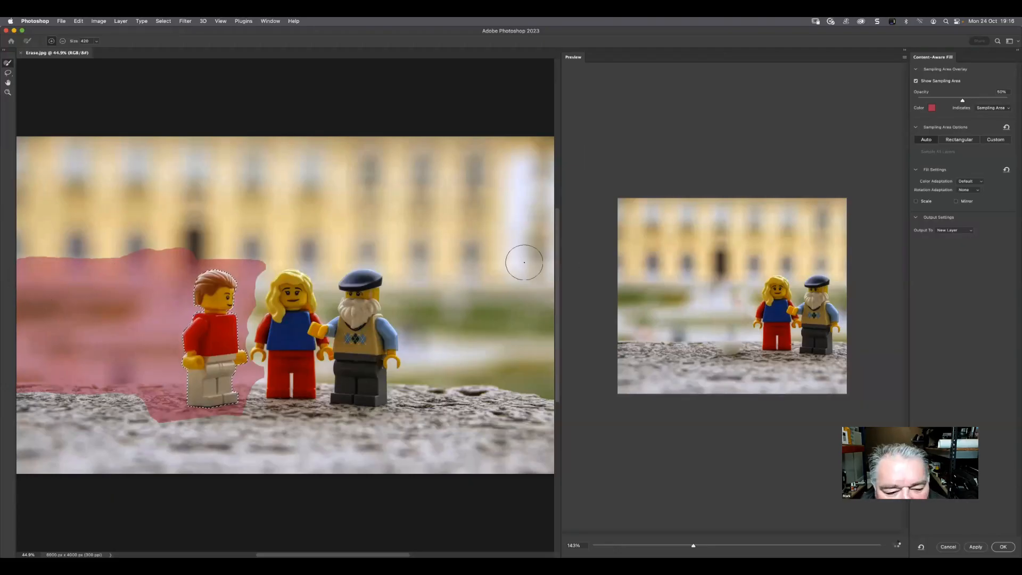
pyautogui.click(63, 41)
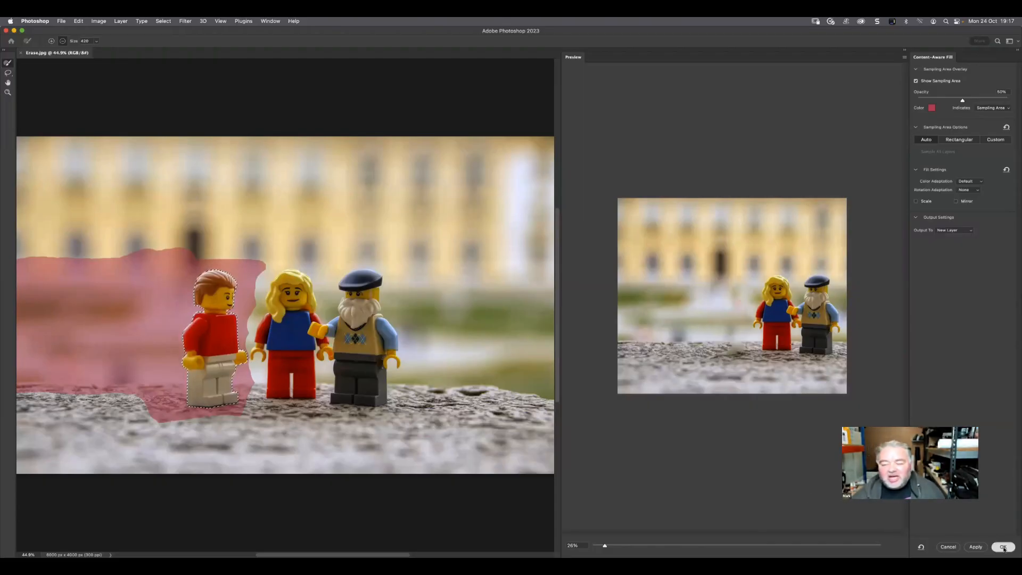
# Apply the Content-Aware Fill to a new layer and clear the selection
pyautogui.press('Return')
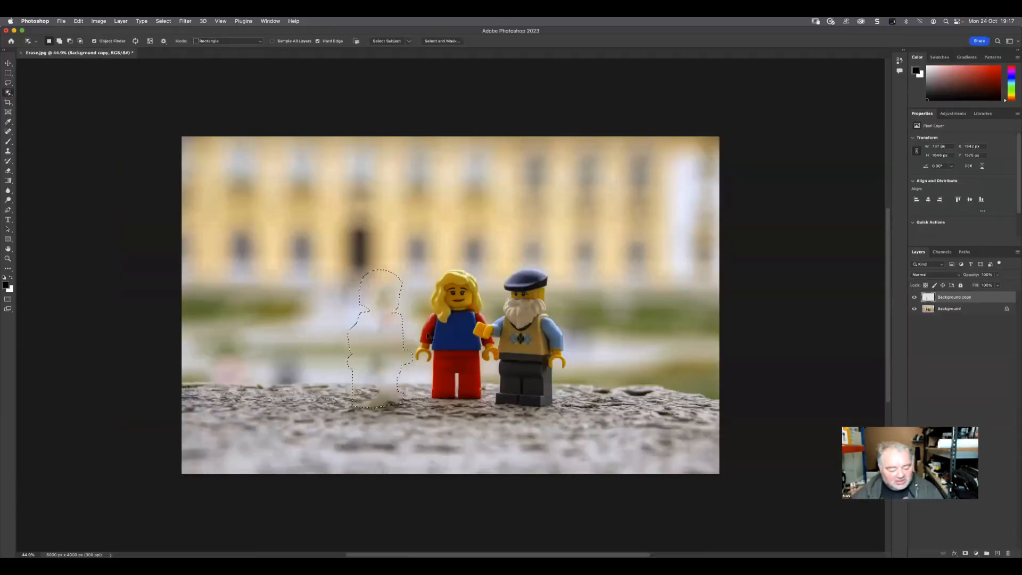
pyautogui.press('super+d')
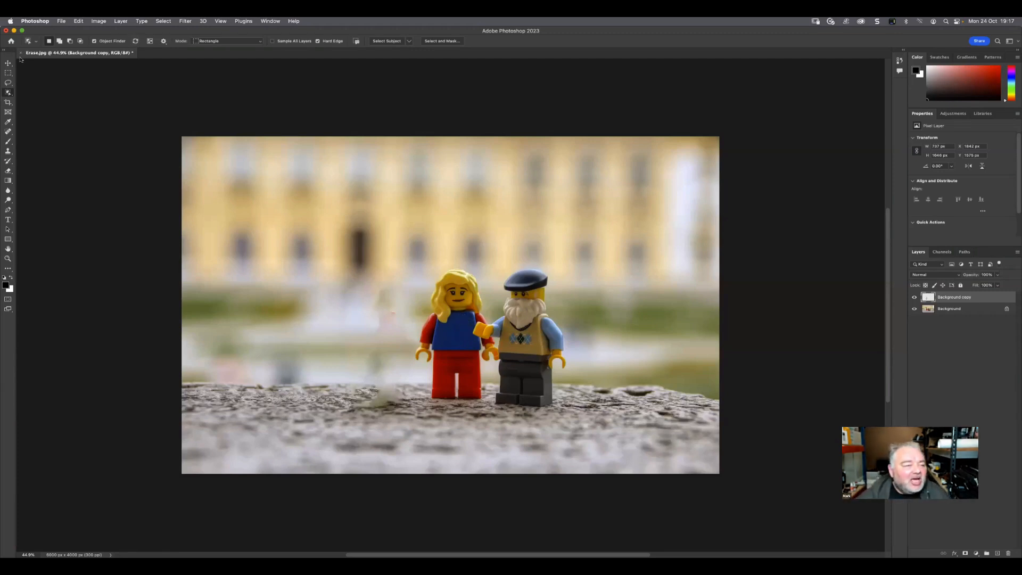
pyautogui.click(61, 23)
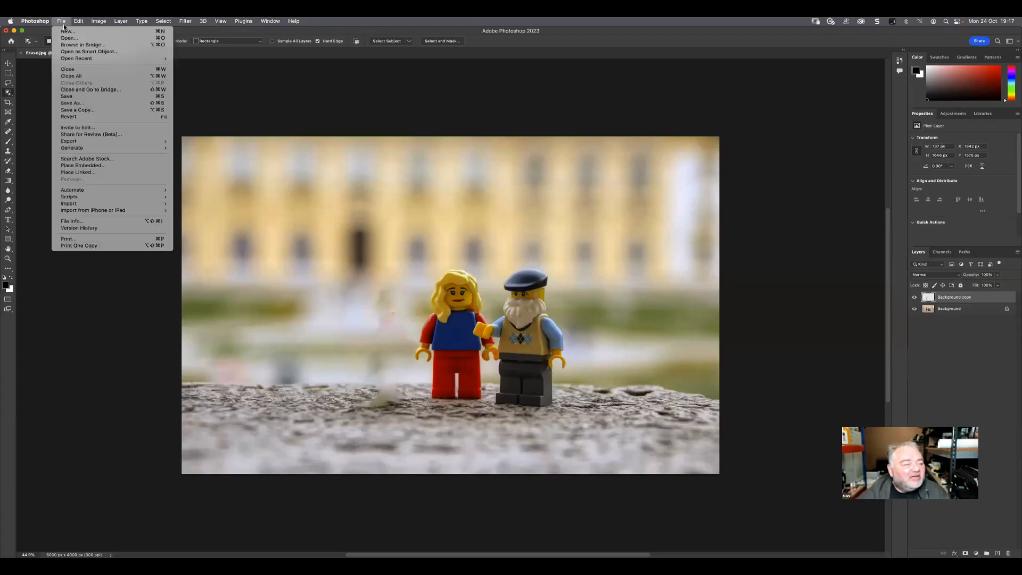
pyautogui.click(85, 97)
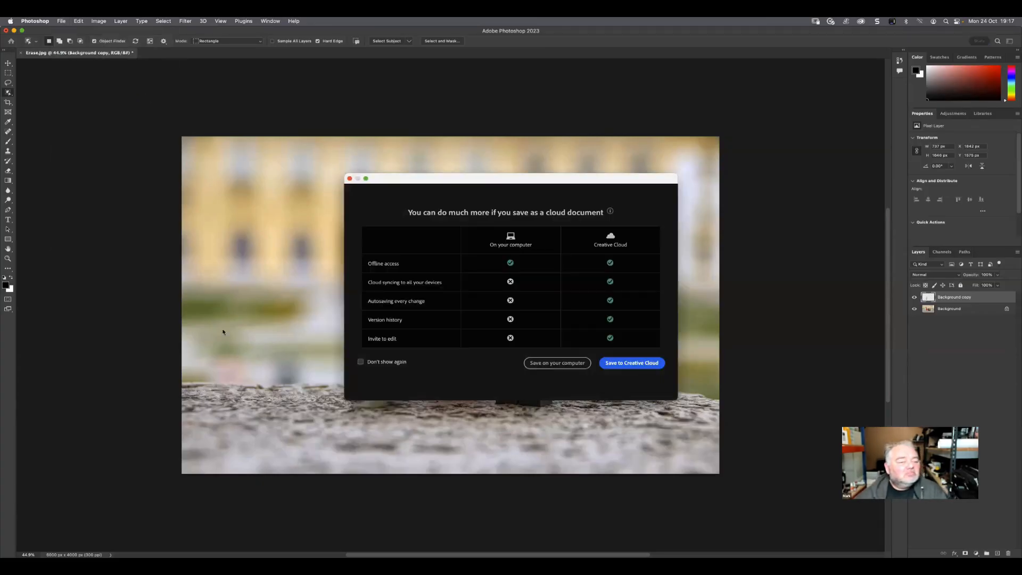
pyautogui.click(560, 367)
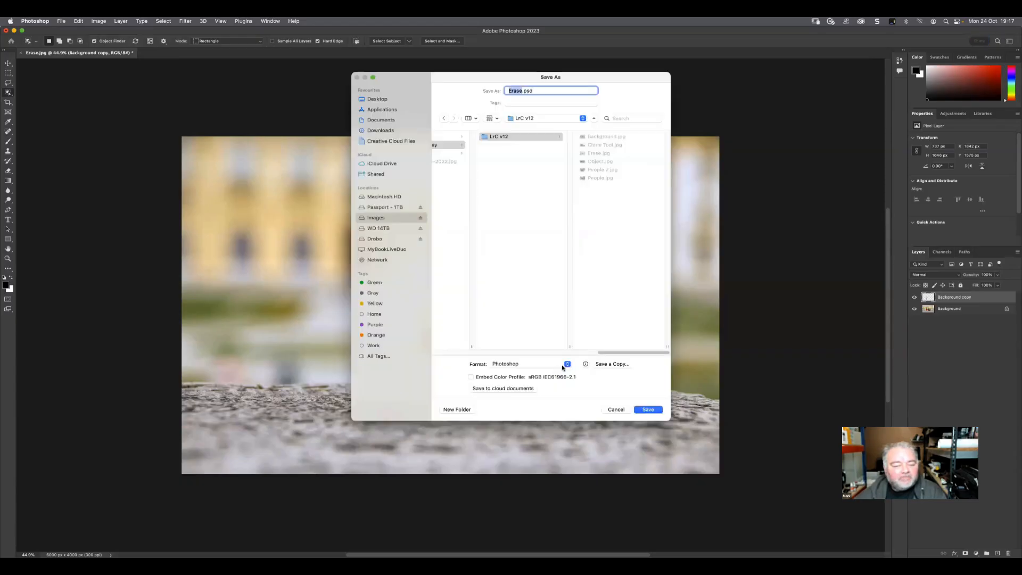
pyautogui.click(616, 410)
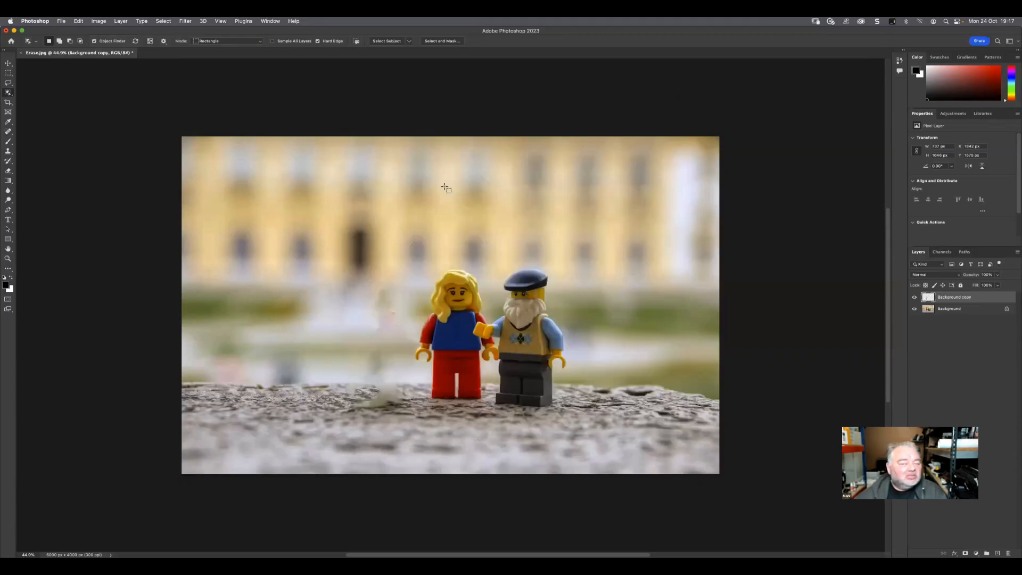
# Close Erase.jpg without saving the changes and minimize the Photoshop window
pyautogui.click(20, 53)
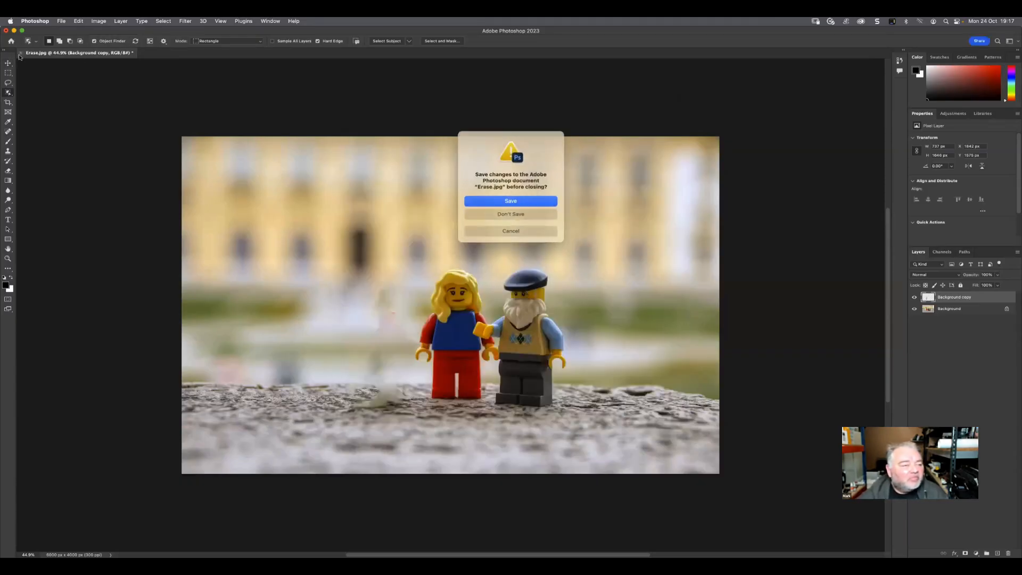
pyautogui.click(499, 214)
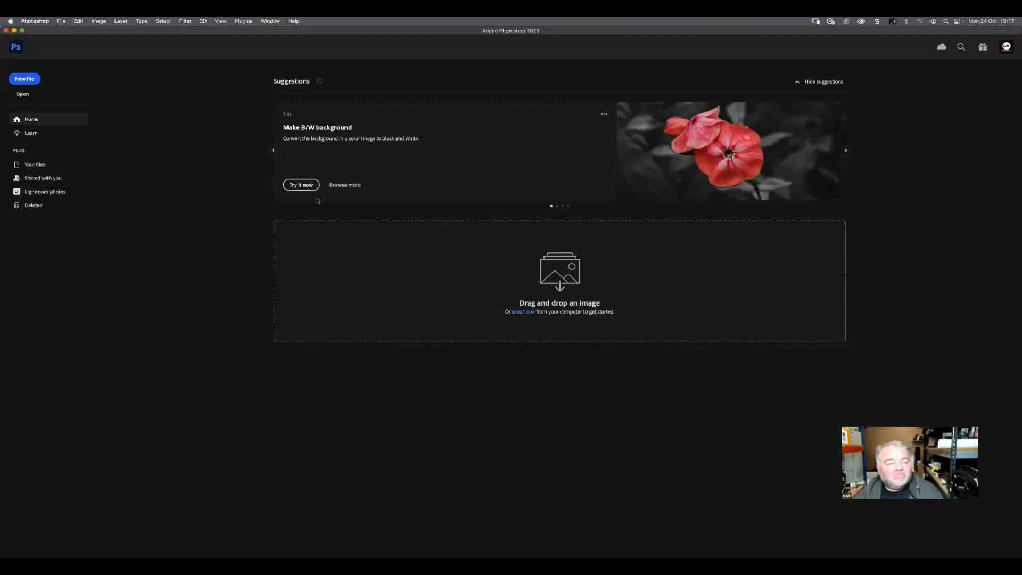
pyautogui.click(14, 30)
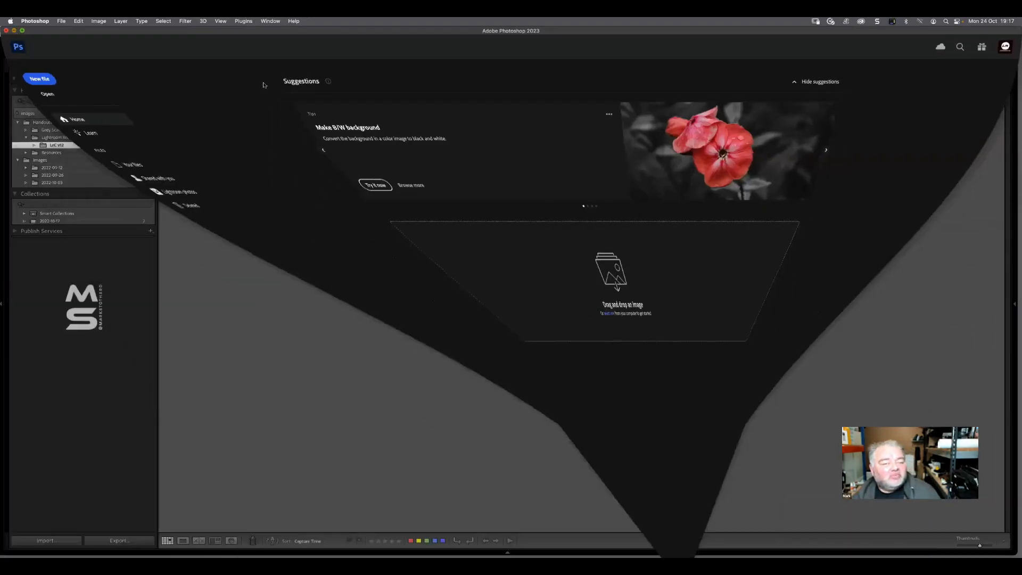
# Switch to Lightroom Classic and open the mountain lake photo Object.jpg in the Develop module
pyautogui.click(516, 265)
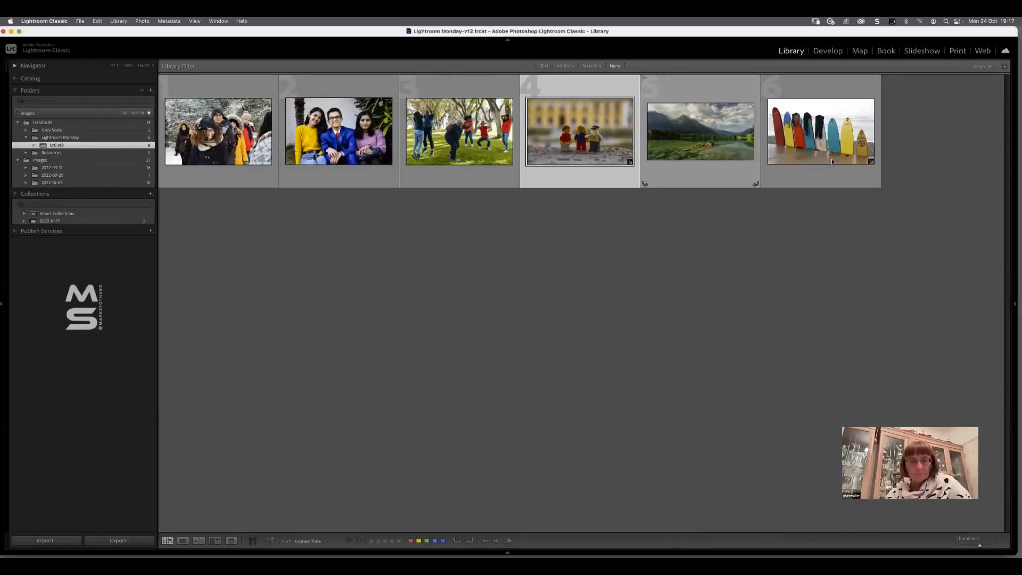
pyautogui.doubleClick(701, 134)
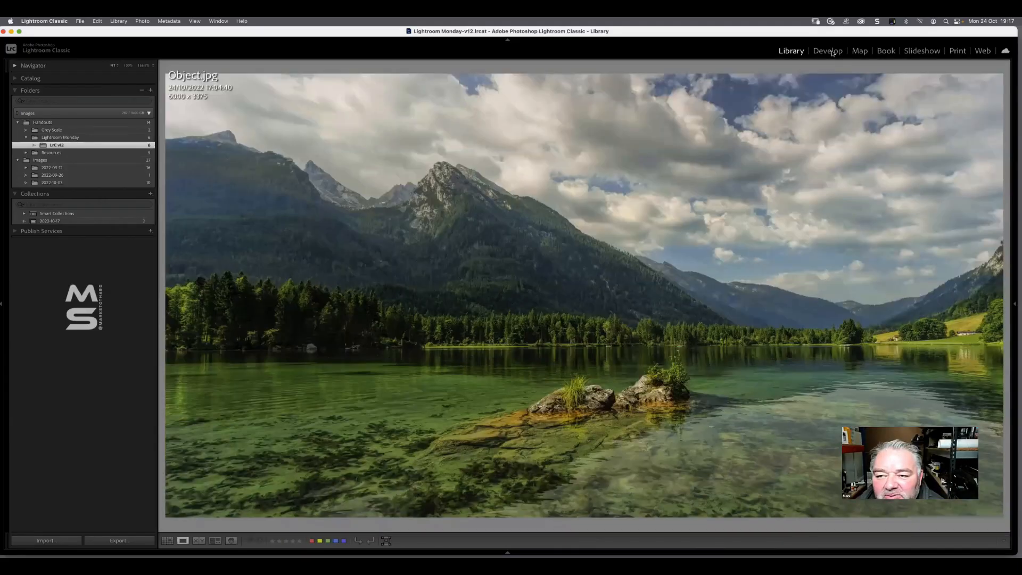
pyautogui.click(827, 51)
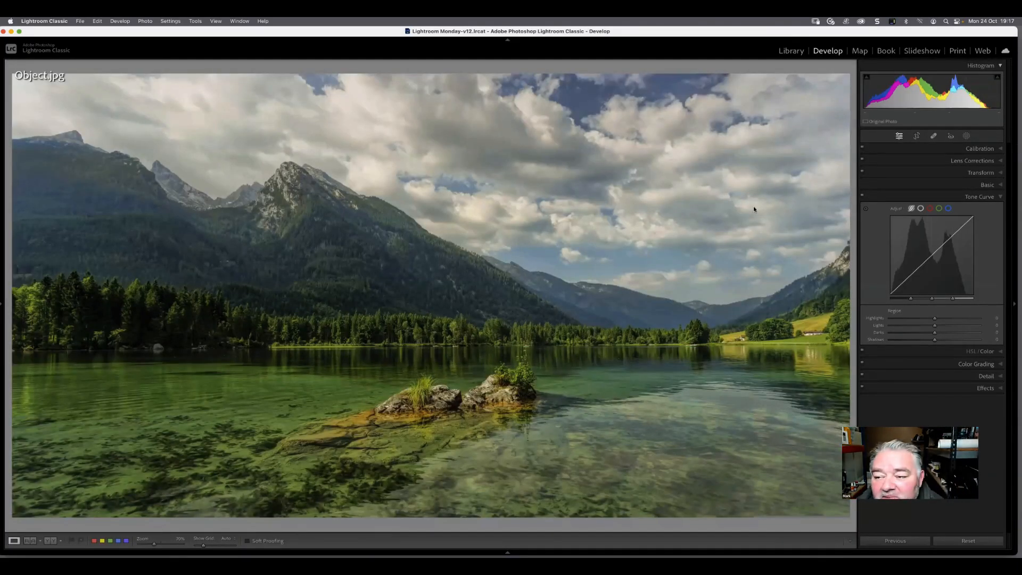
# Create an Objects mask by framing the whole mountain range with a rectangle, and show its overlay
pyautogui.click(967, 137)
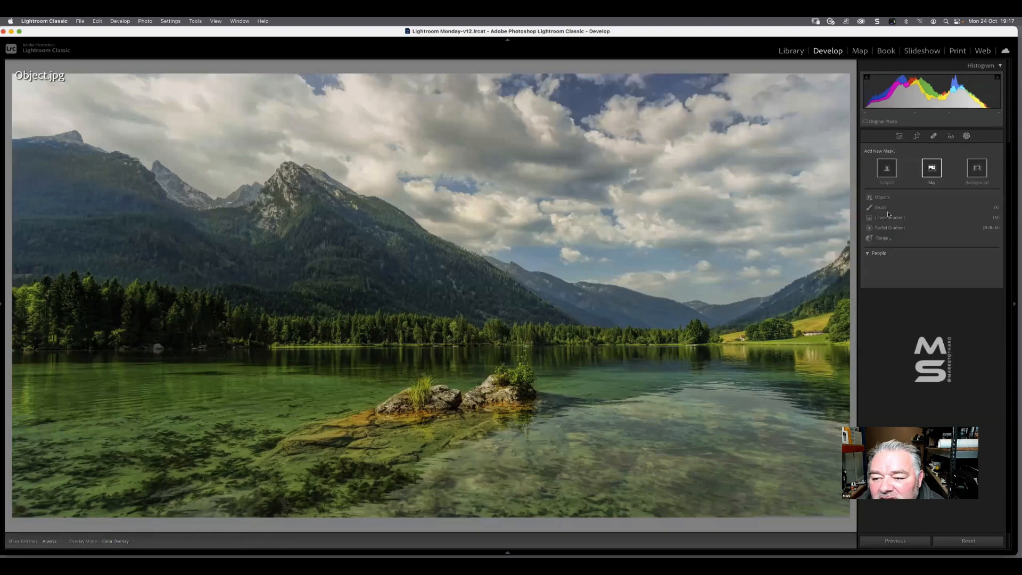
pyautogui.click(881, 198)
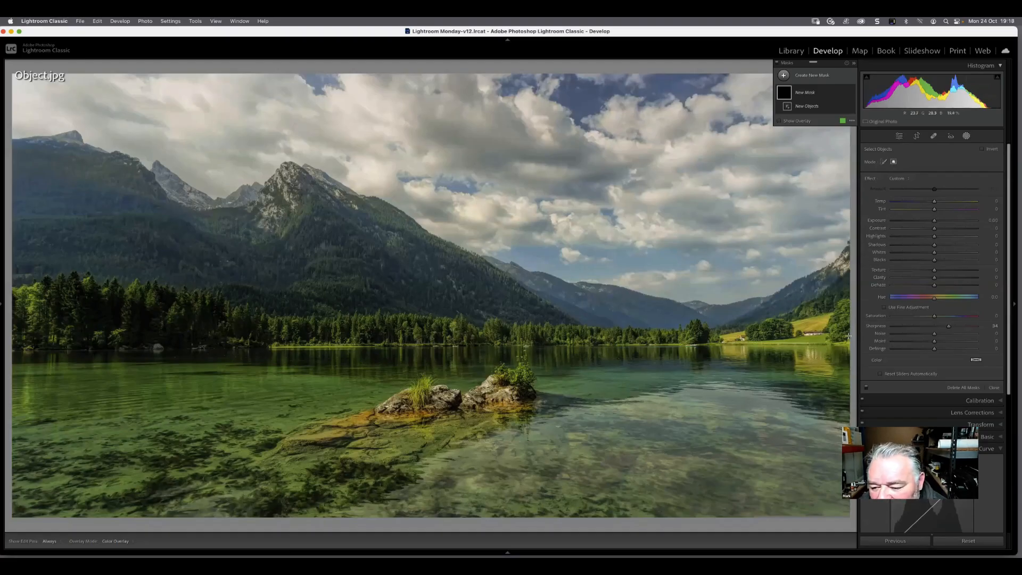
pyautogui.moveTo(846, 342); pyautogui.dragTo(5, 123)
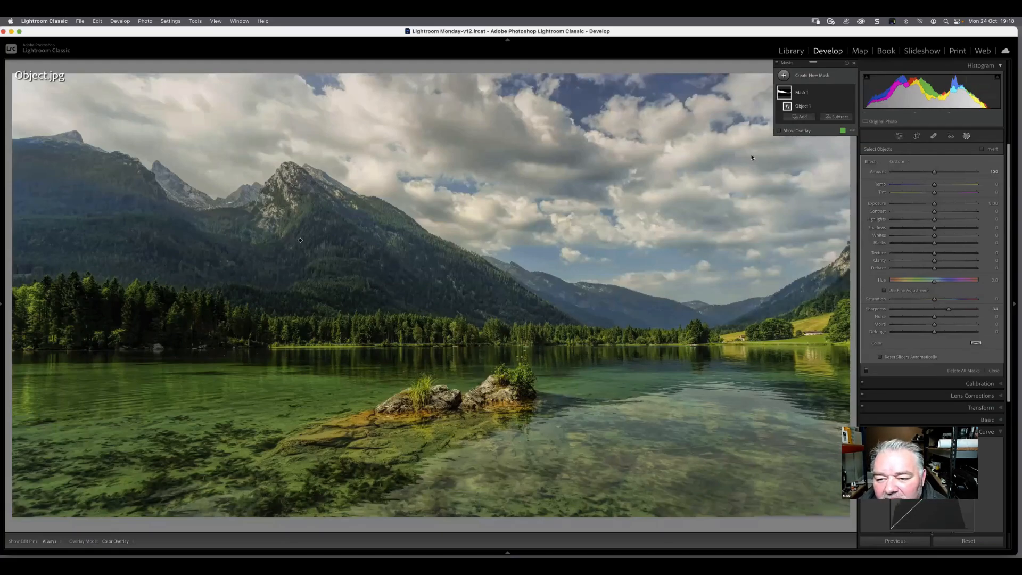
pyautogui.click(780, 131)
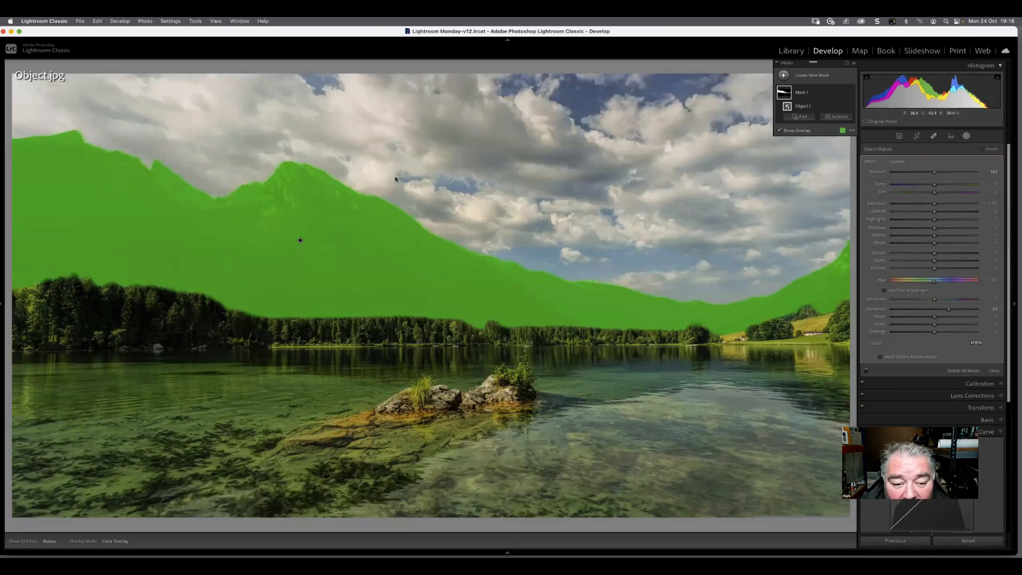
# Delete the mountain object selection from the mask and return to the Library grid
pyautogui.press('Delete')
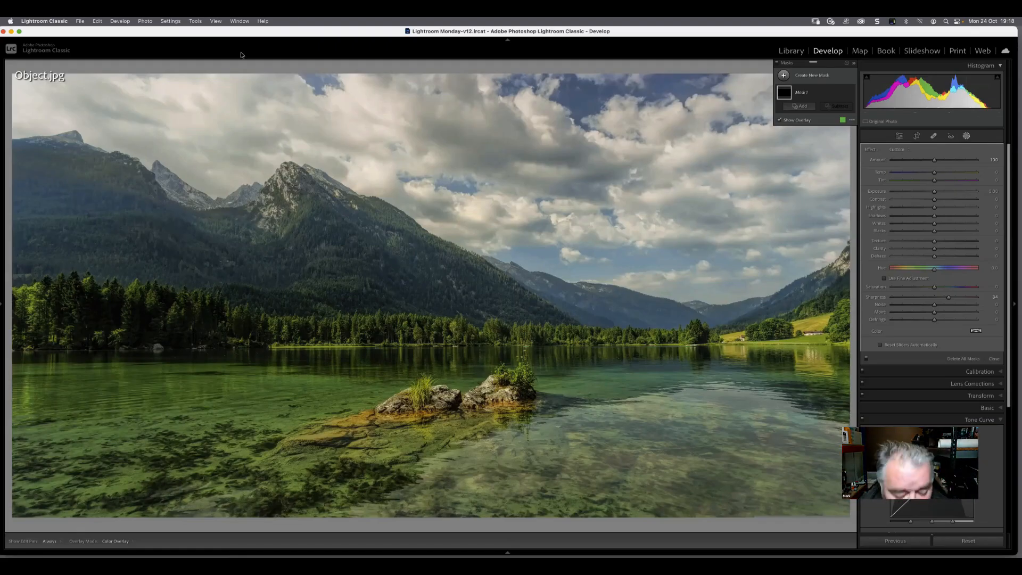
pyautogui.press('g')
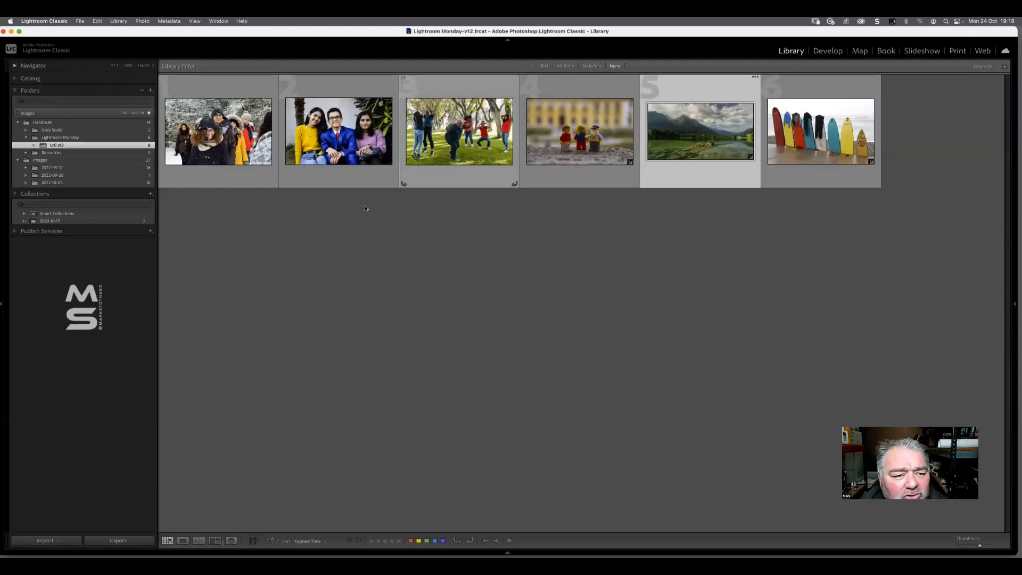
# Review the General and Interface preferences of Lightroom Classic and close them without changes
pyautogui.click(61, 20)
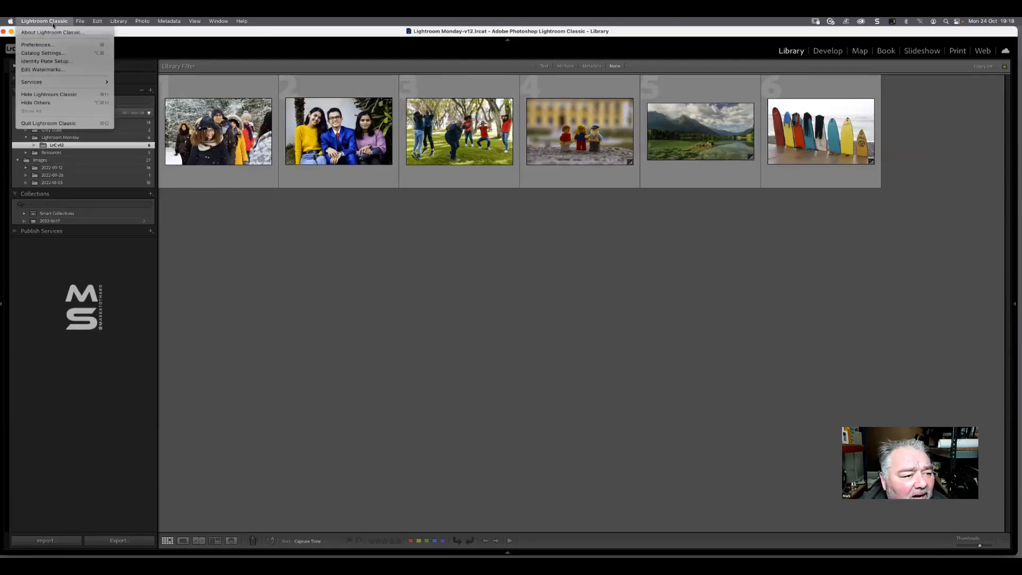
pyautogui.click(37, 45)
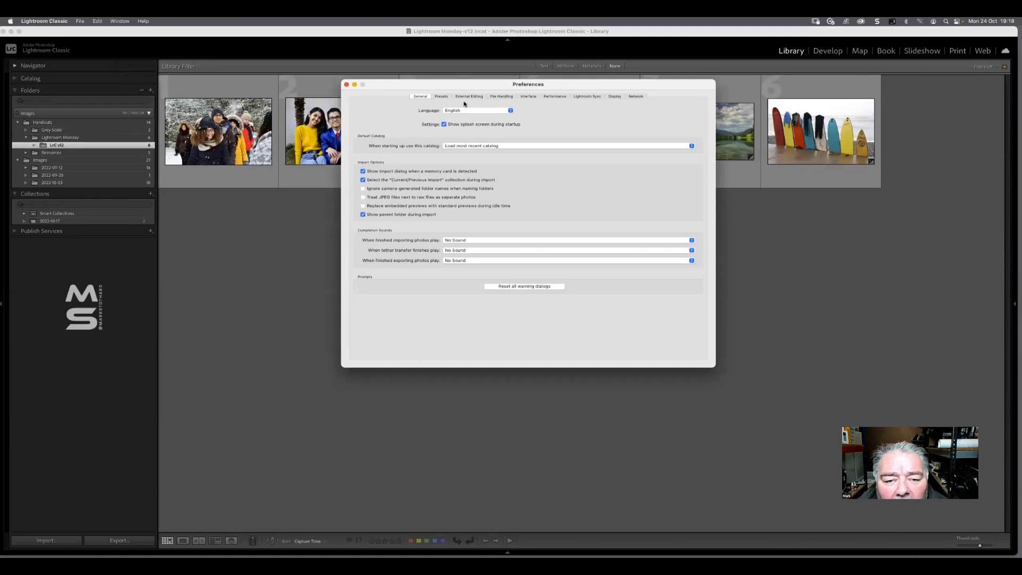
pyautogui.click(528, 97)
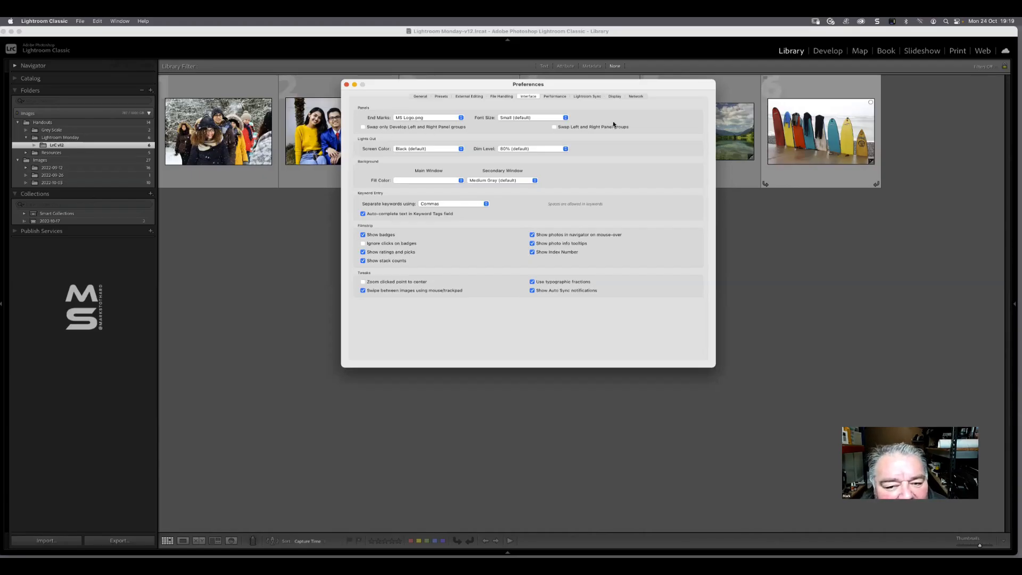
pyautogui.click(346, 85)
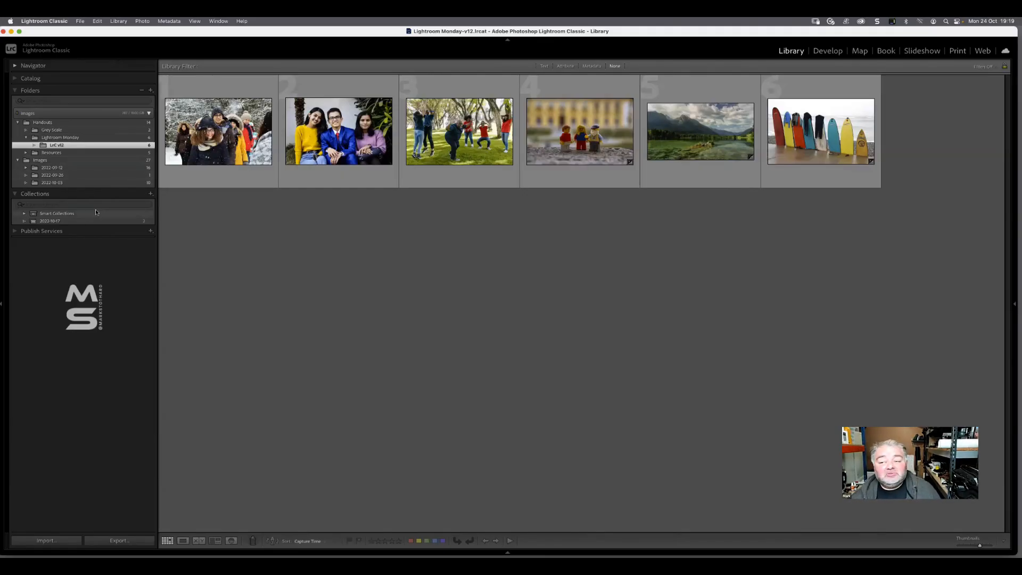
# Reveal the hidden Library panels with the histogram and metadata, and view the lake photo in Develop before returning to the grid
pyautogui.click(1014, 304)
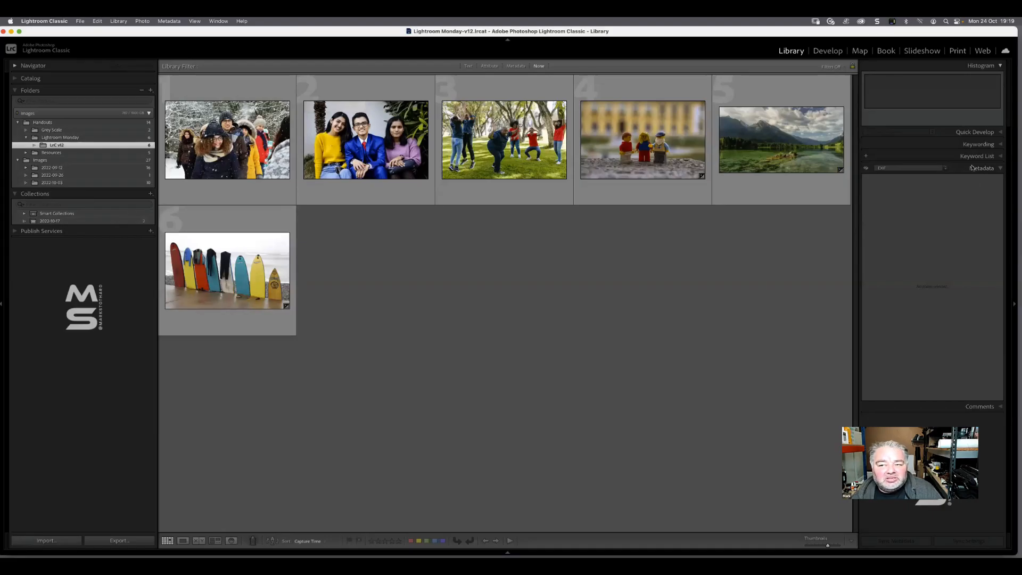
pyautogui.click(828, 53)
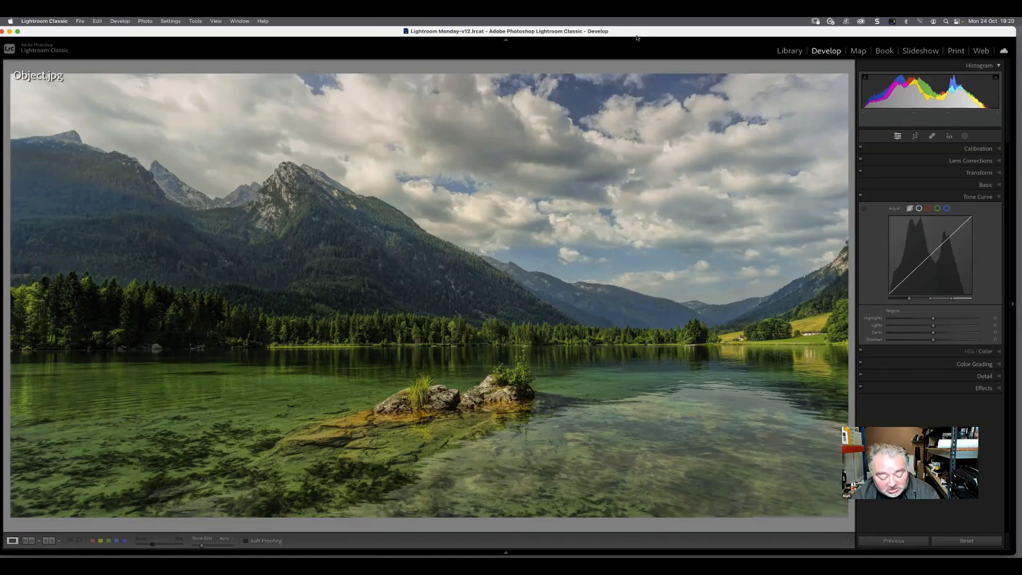
pyautogui.press('g')
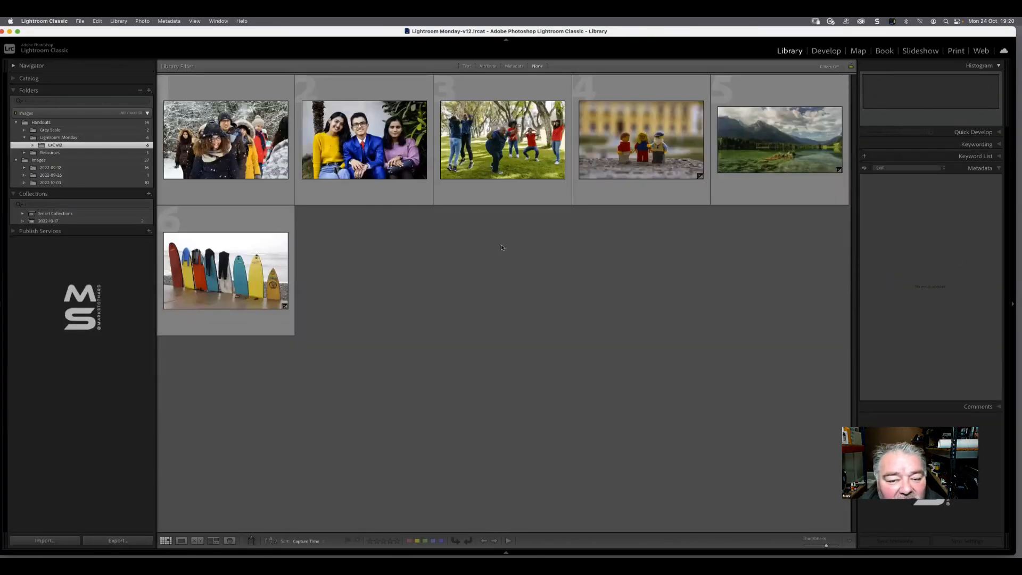
# Open People.jpg, the photo of three seated people, in the Develop module and display its masking options
pyautogui.doubleClick(405, 103)
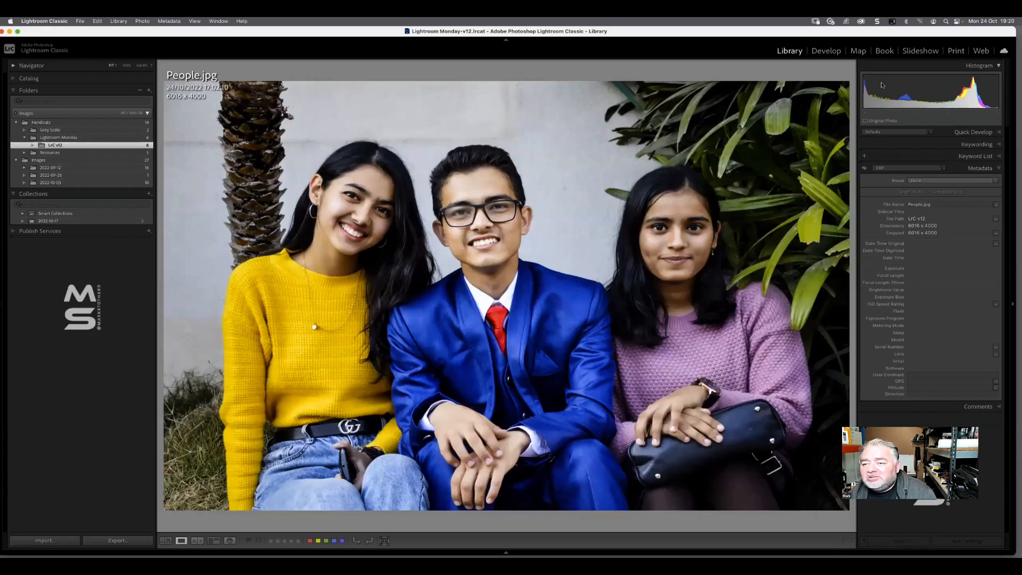
pyautogui.click(832, 53)
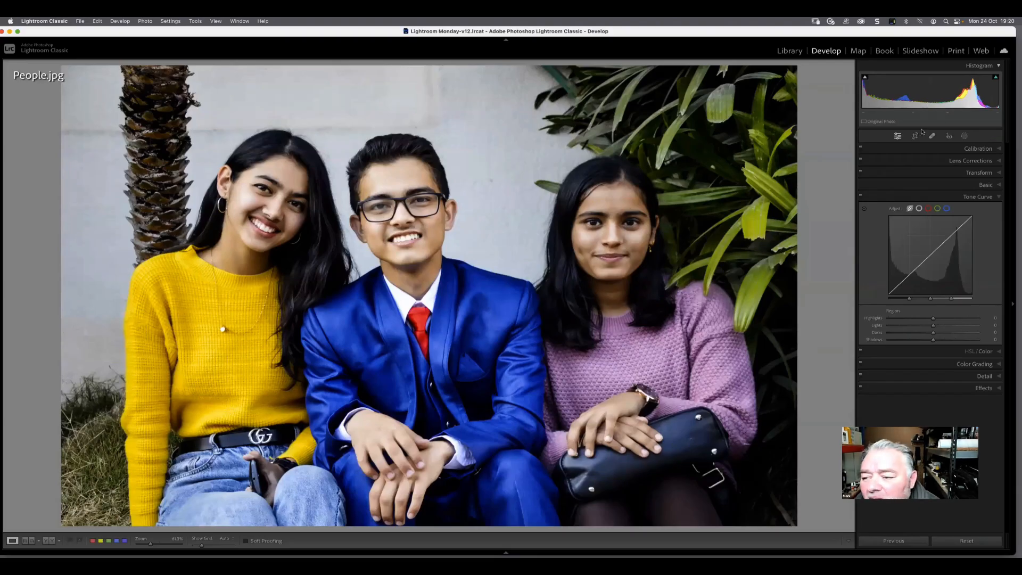
pyautogui.click(964, 136)
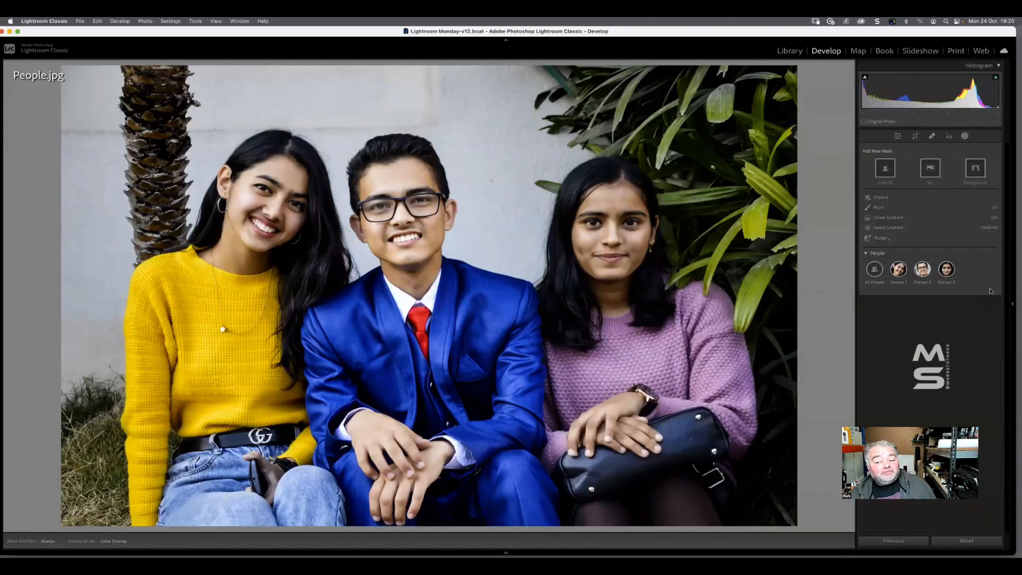
# Start a person mask for Person 1 without Entire Person, preview Face Skin and Body Skin, and clear both selections
pyautogui.click(899, 269)
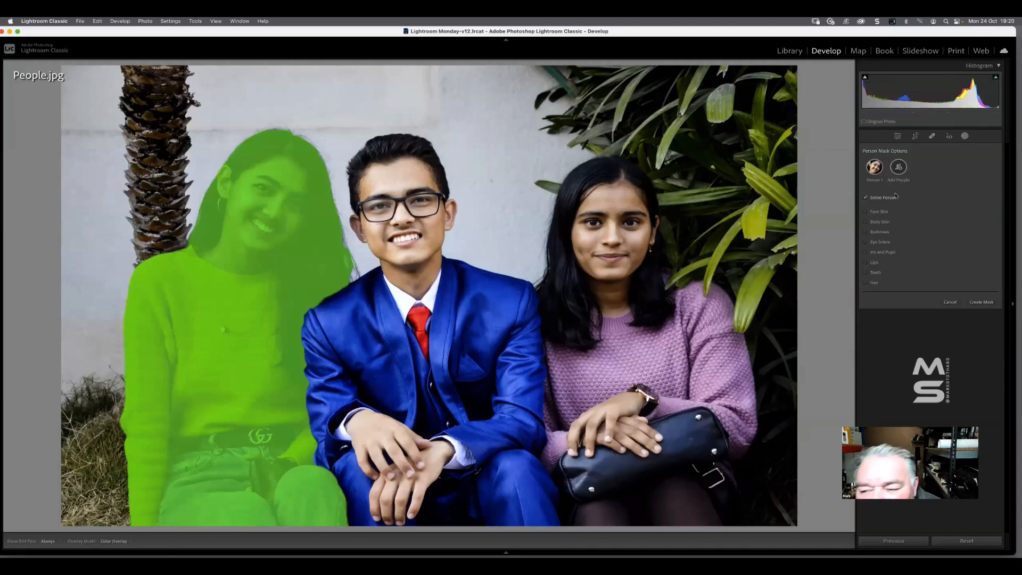
pyautogui.click(866, 198)
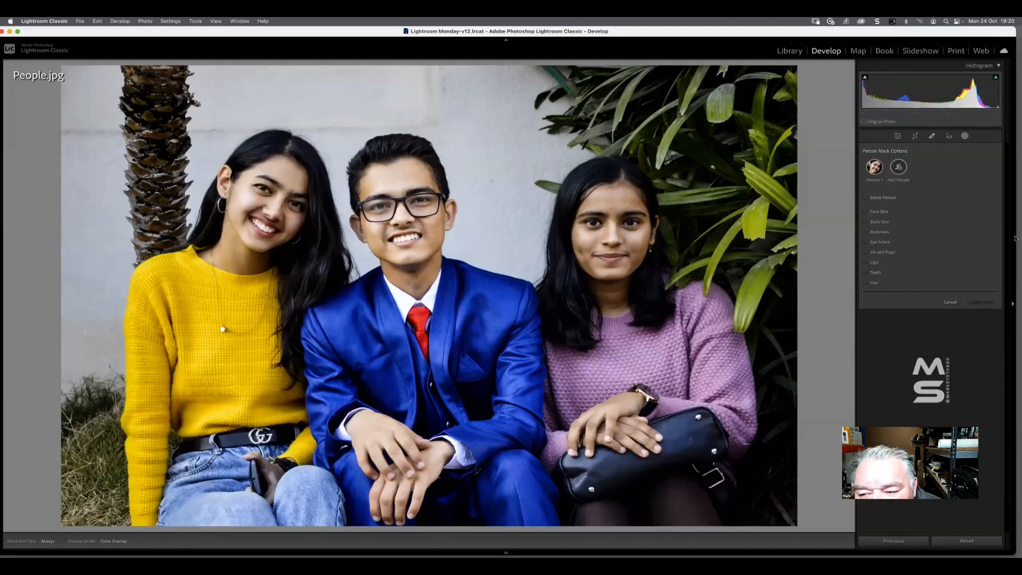
pyautogui.click(886, 211)
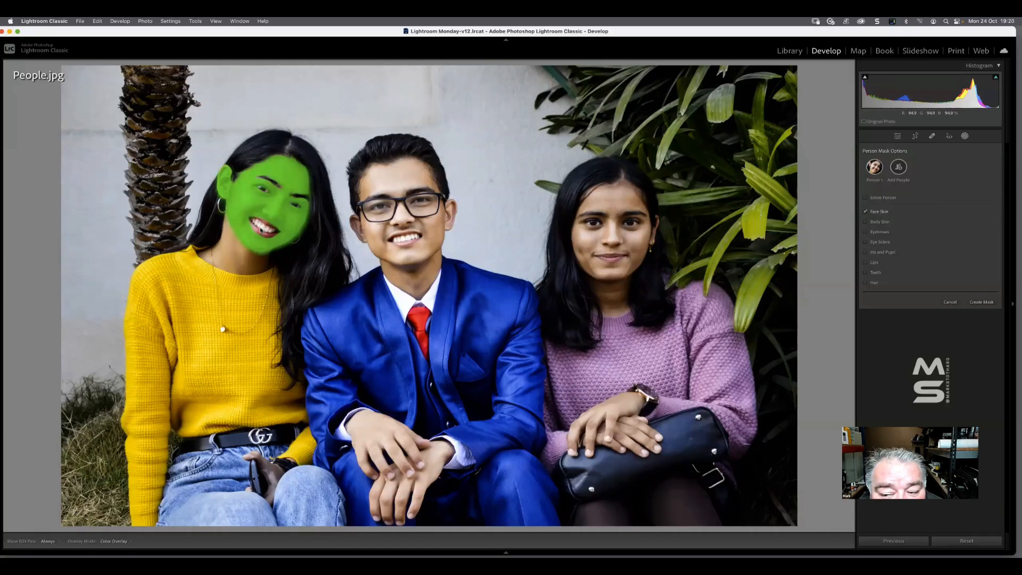
pyautogui.click(880, 222)
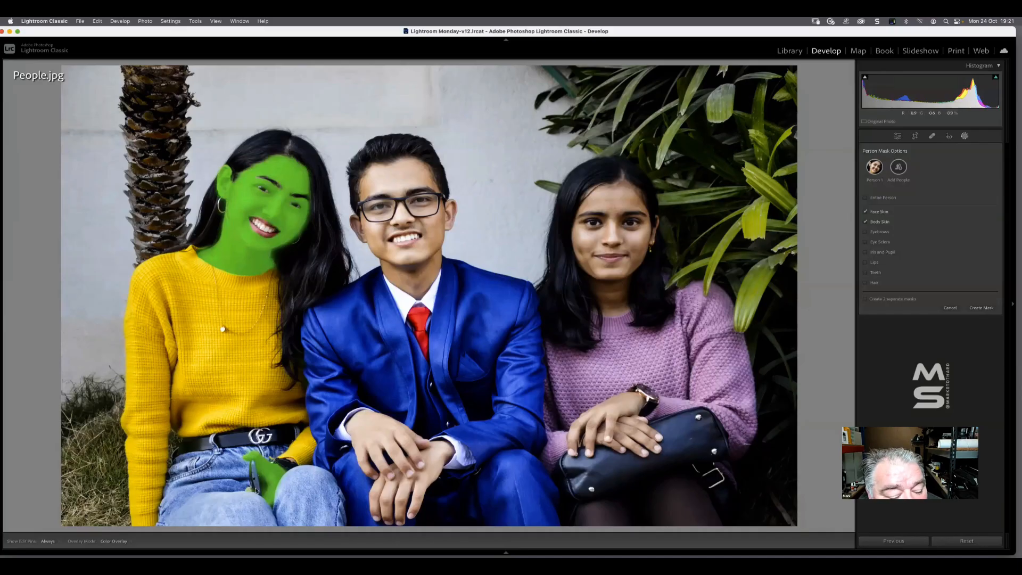
pyautogui.click(879, 222)
pyautogui.click(878, 211)
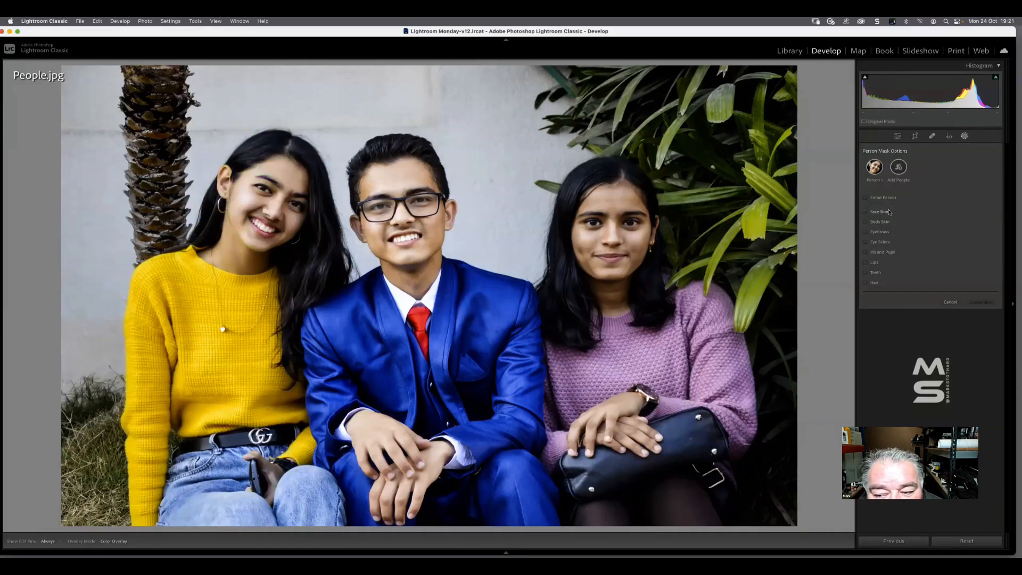
# Preview the Eyebrows, Eye Sclera, Lips, Teeth and Hair selections of Person 1 one at a time, clearing each
pyautogui.click(875, 232)
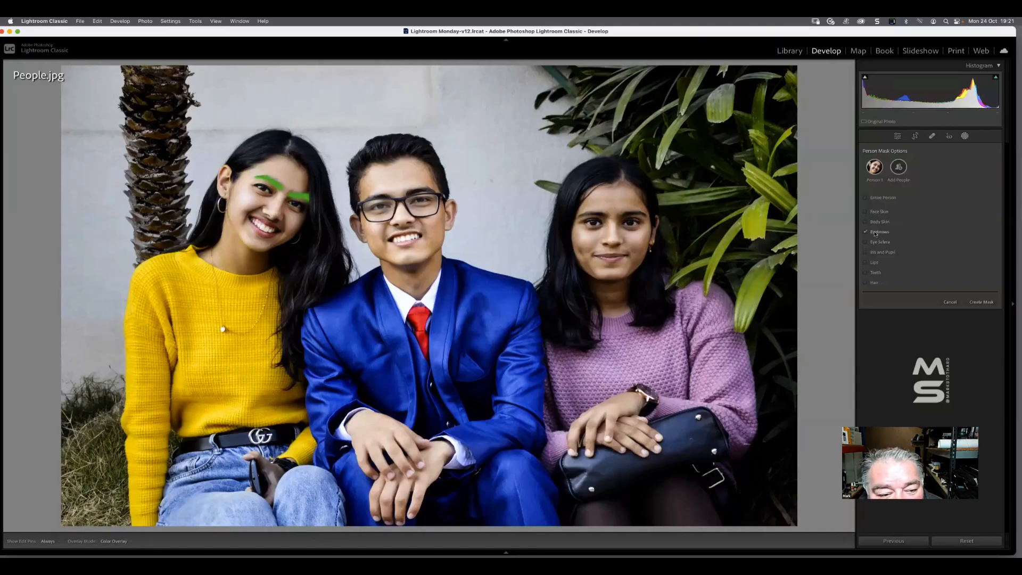
pyautogui.click(875, 233)
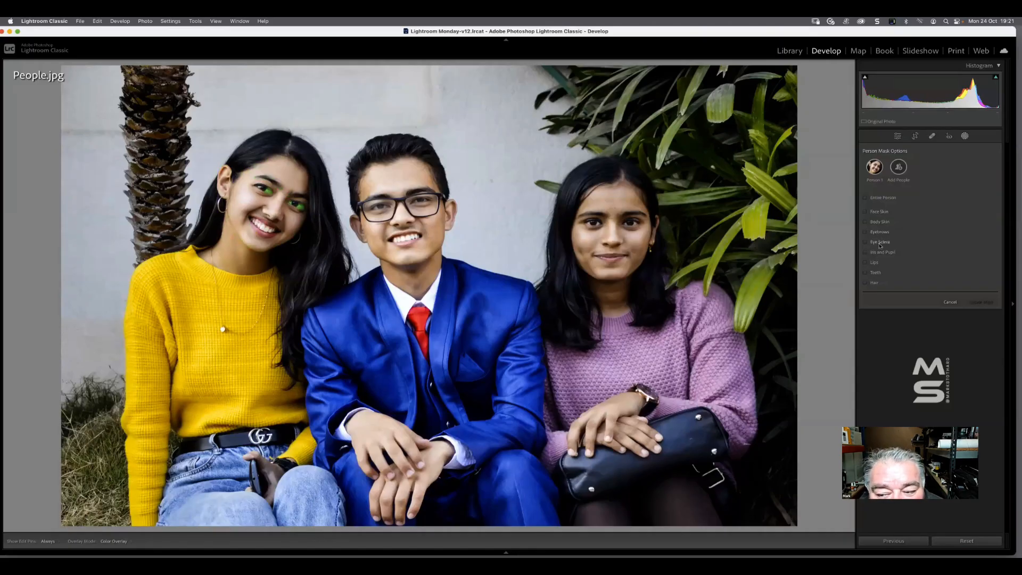
pyautogui.click(878, 242)
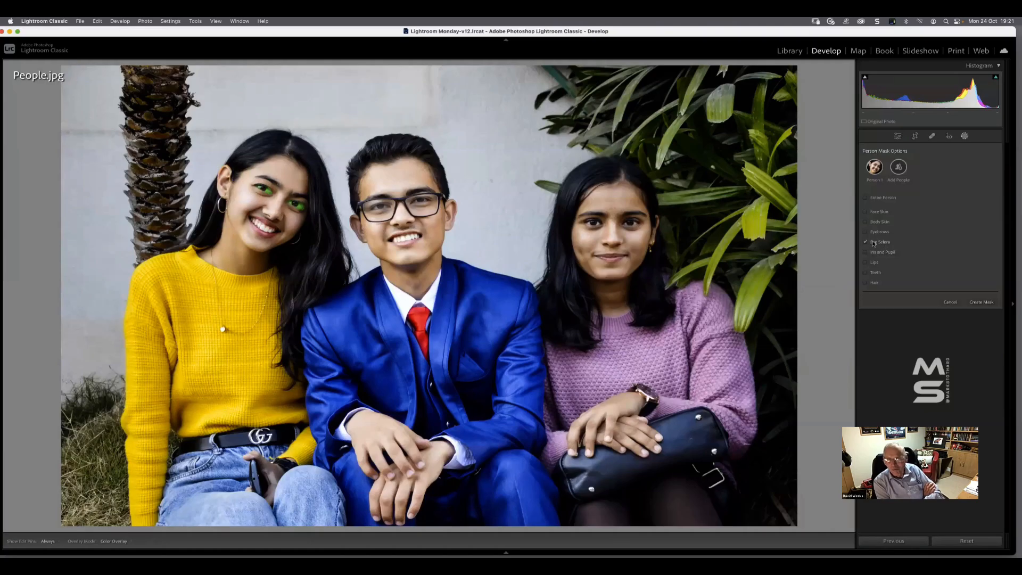
pyautogui.click(886, 243)
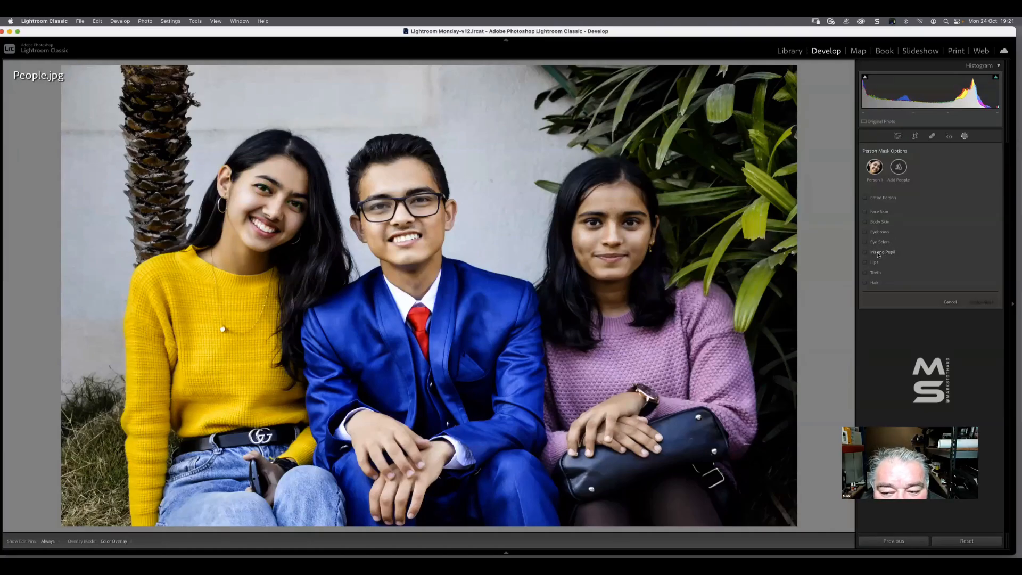
pyautogui.click(874, 263)
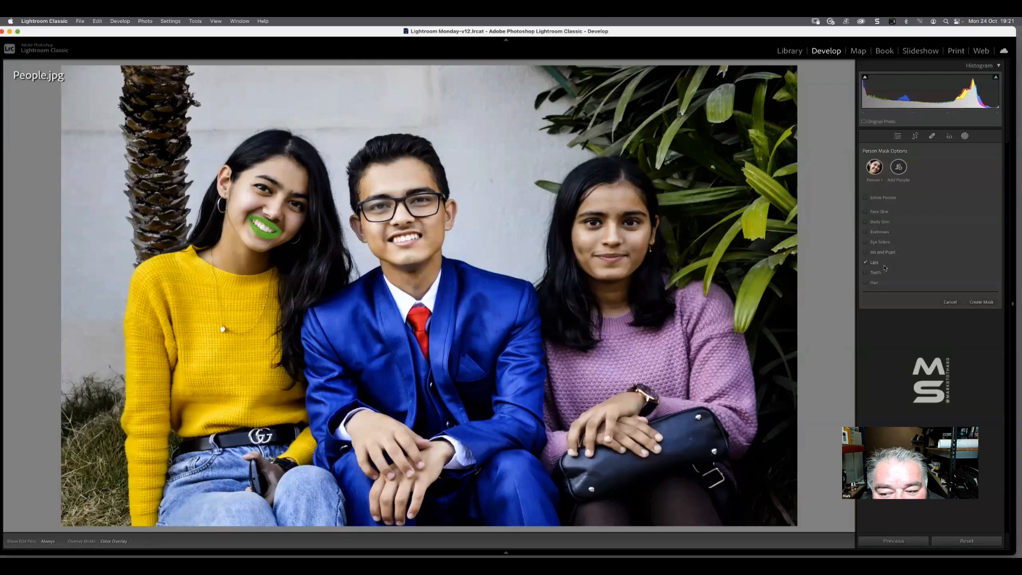
pyautogui.click(875, 265)
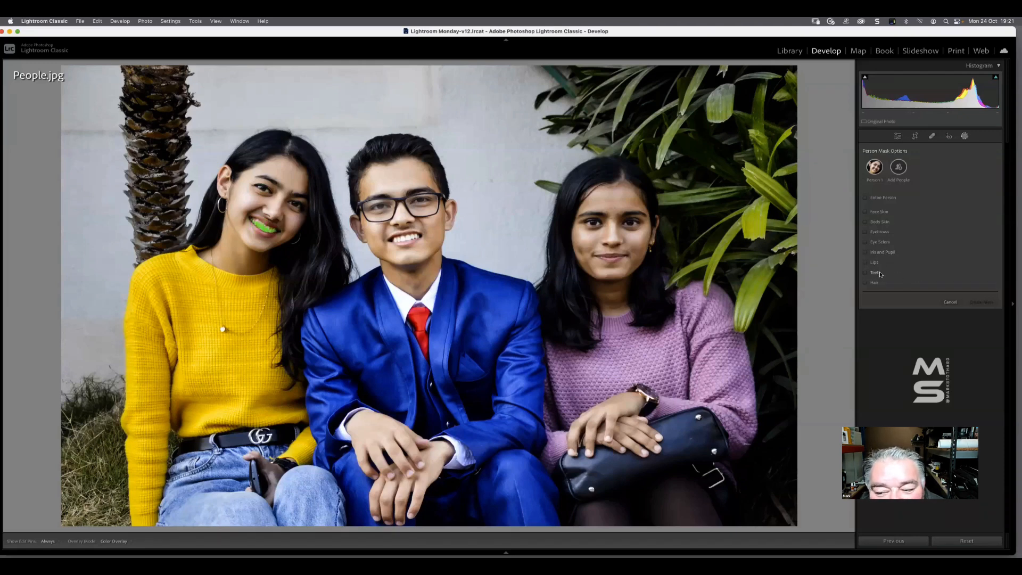
pyautogui.click(878, 274)
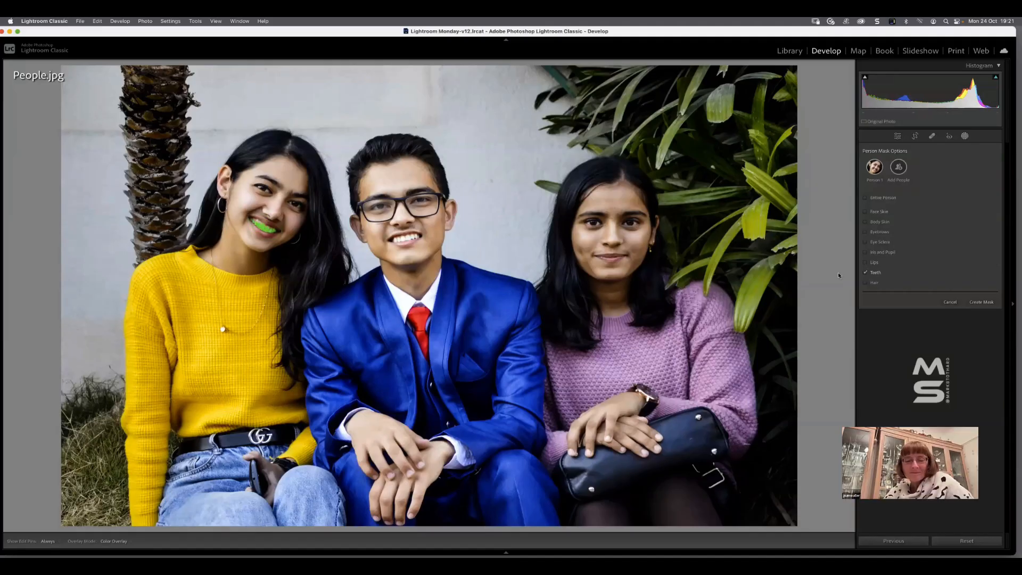
pyautogui.click(875, 272)
pyautogui.click(876, 282)
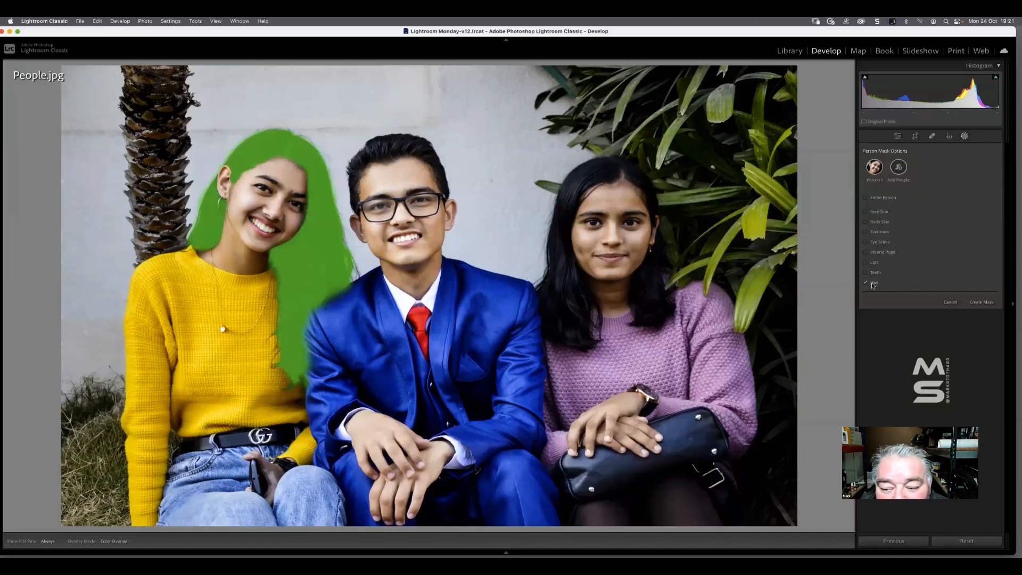
pyautogui.click(872, 285)
# Create a mask from only the Teeth of Person 1
pyautogui.click(885, 274)
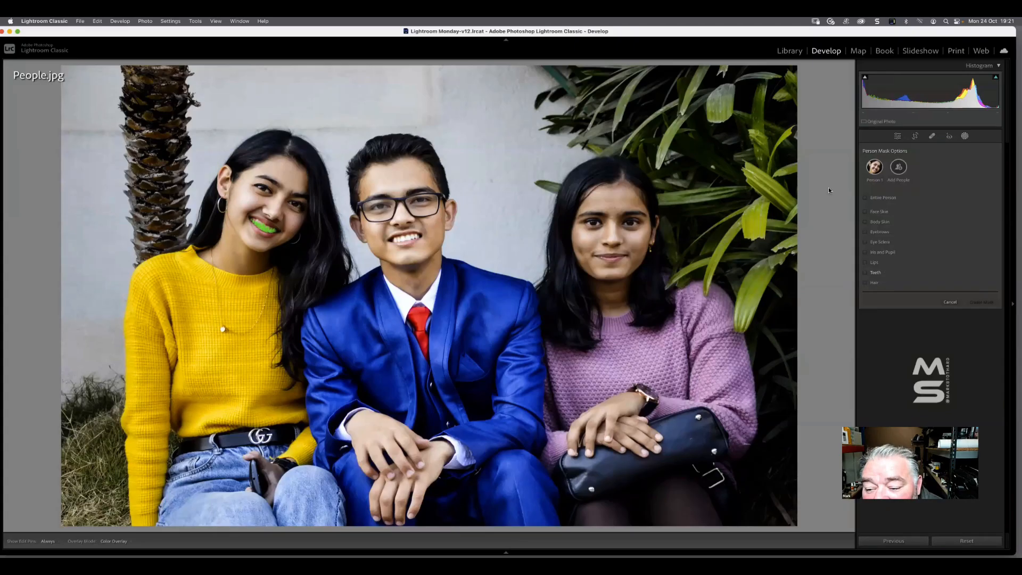
pyautogui.click(865, 273)
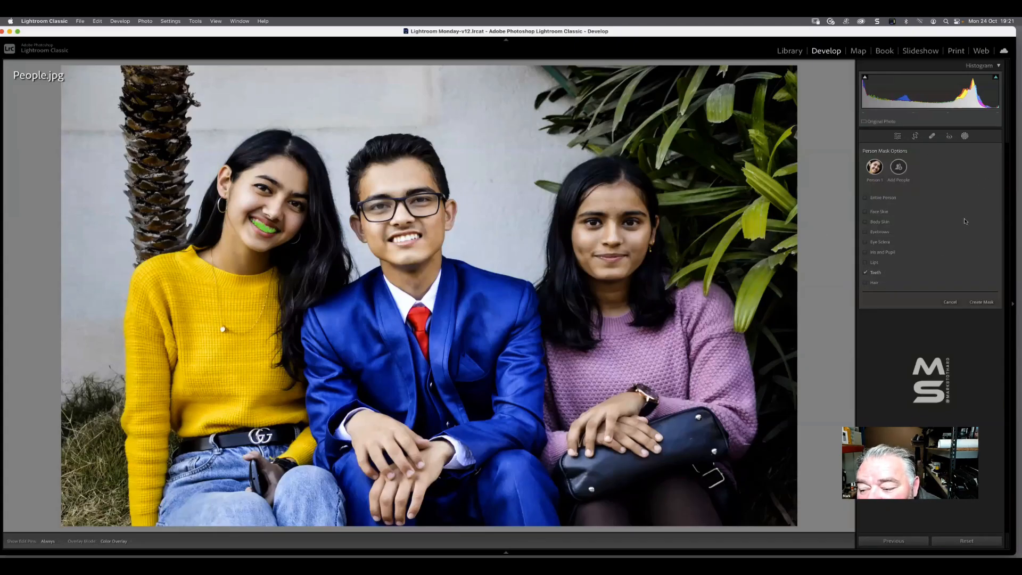
pyautogui.click(980, 301)
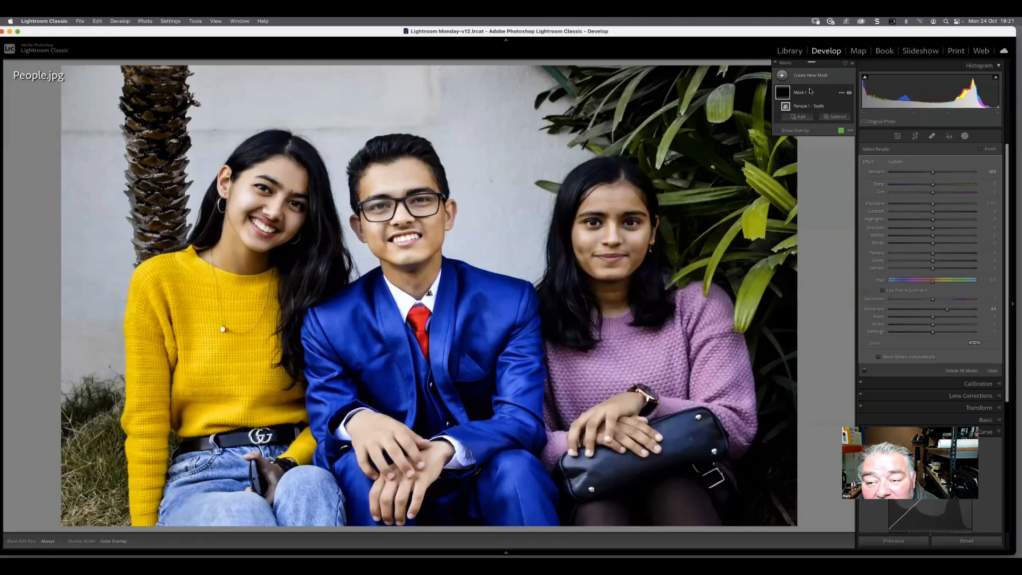
# Set the teeth mask's Tint to 20, test its Exposure at -4.00 and 4.00, and reset the Exposure to zero
pyautogui.moveTo(934, 205); pyautogui.dragTo(942, 204)
pyautogui.click(946, 194)
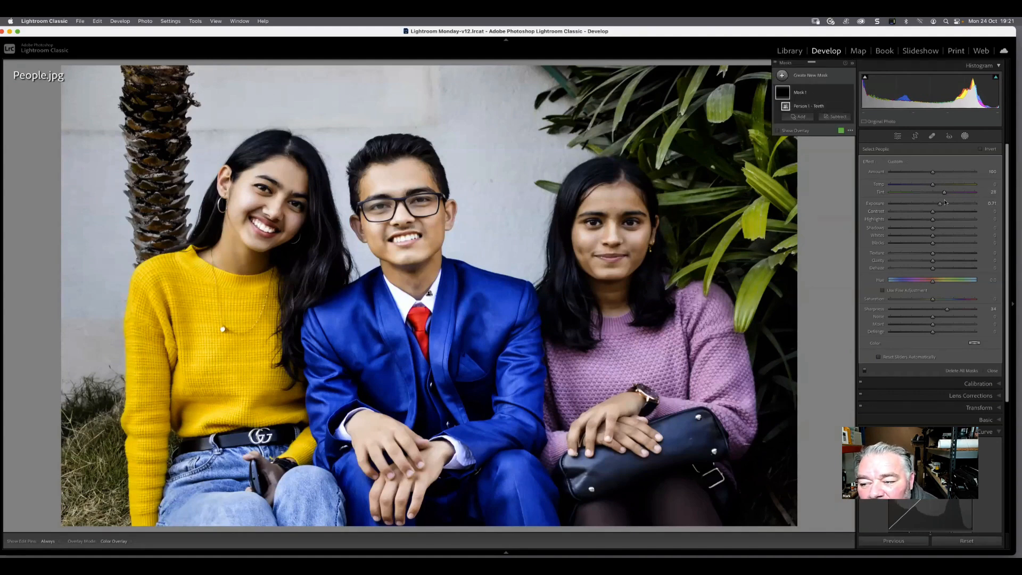
pyautogui.moveTo(944, 206); pyautogui.dragTo(867, 213)
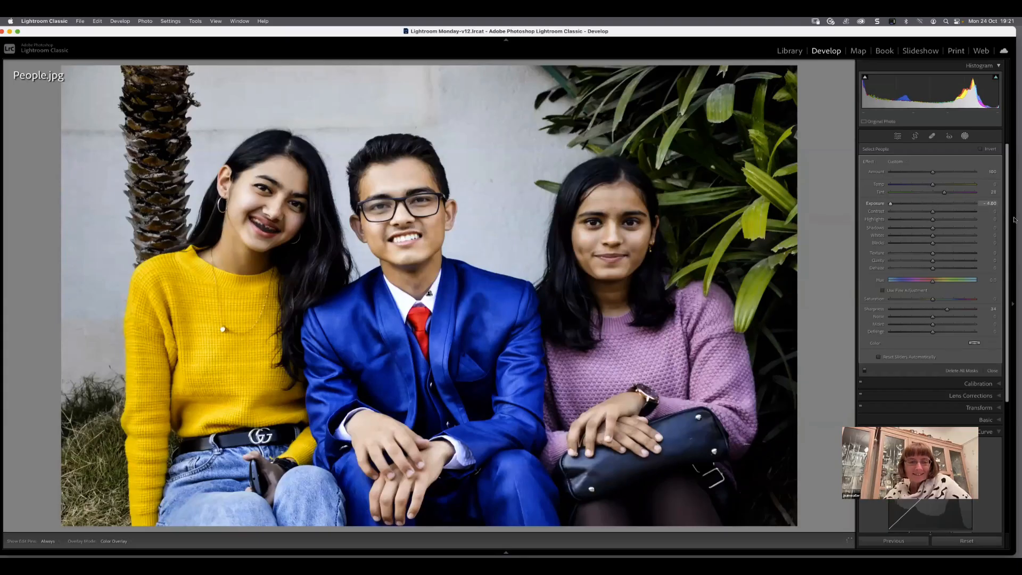
pyautogui.moveTo(1014, 220); pyautogui.dragTo(1017, 220)
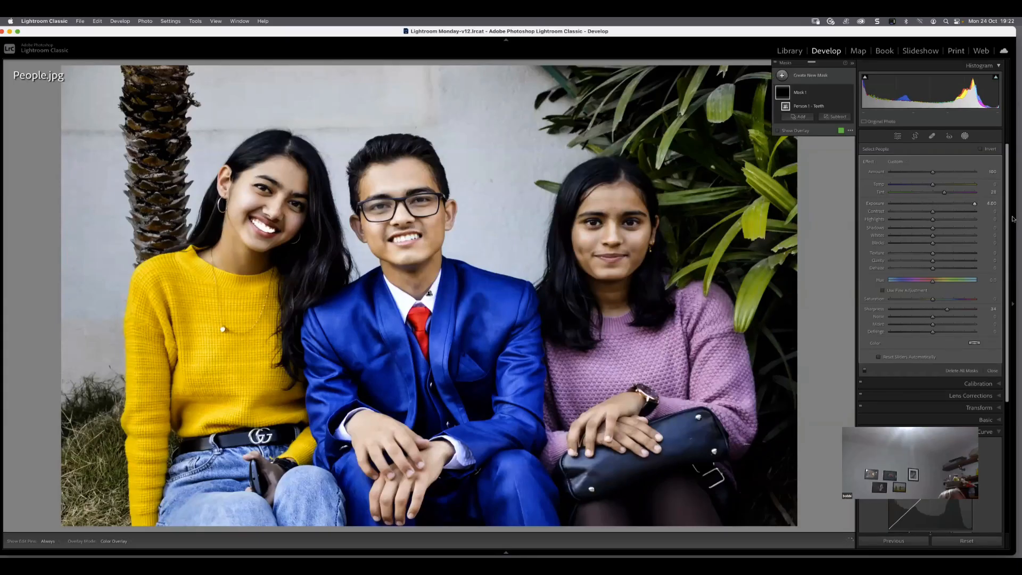
pyautogui.doubleClick(875, 204)
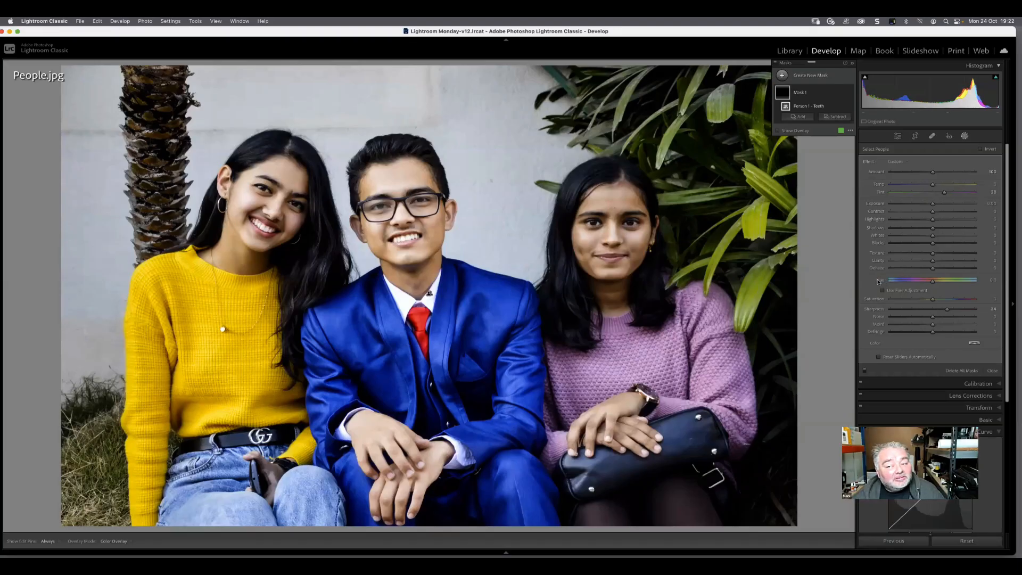
pyautogui.click(963, 137)
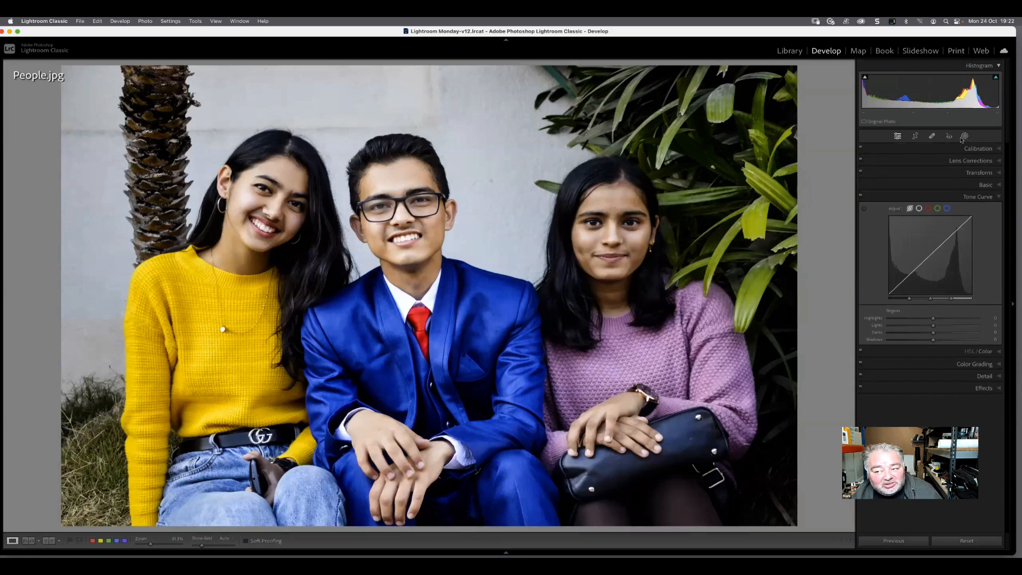
pyautogui.click(963, 137)
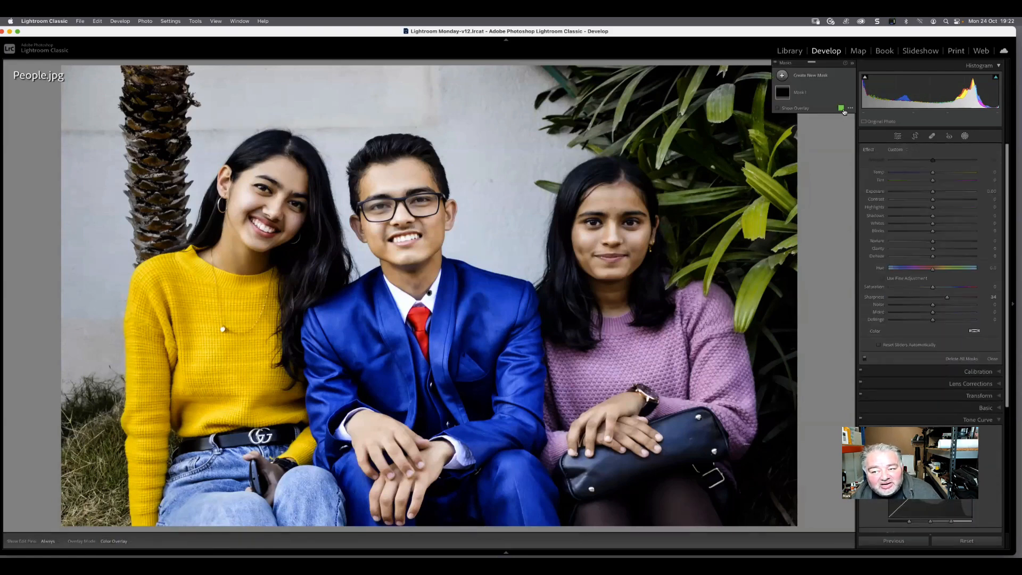
pyautogui.click(992, 358)
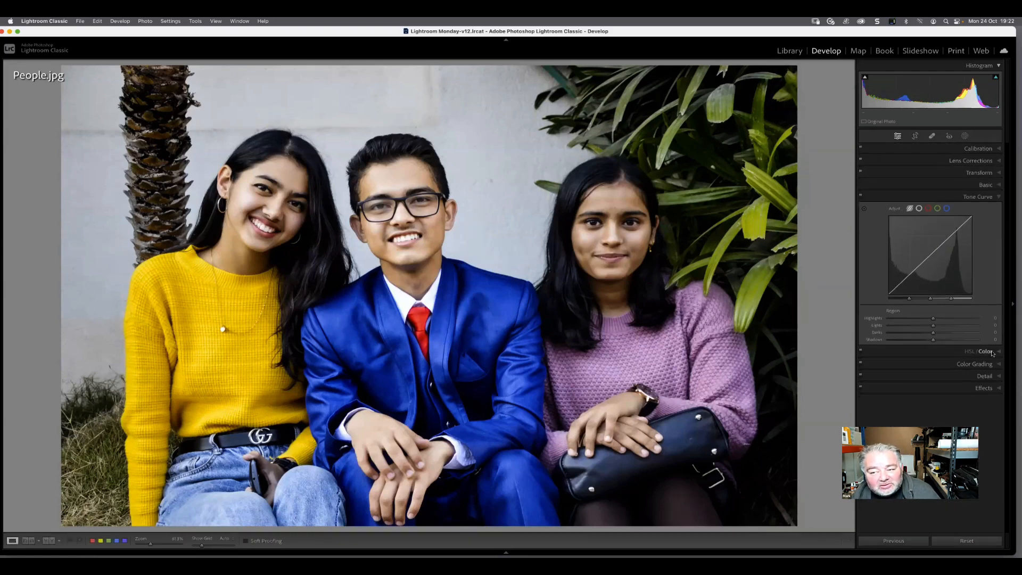
pyautogui.click(964, 137)
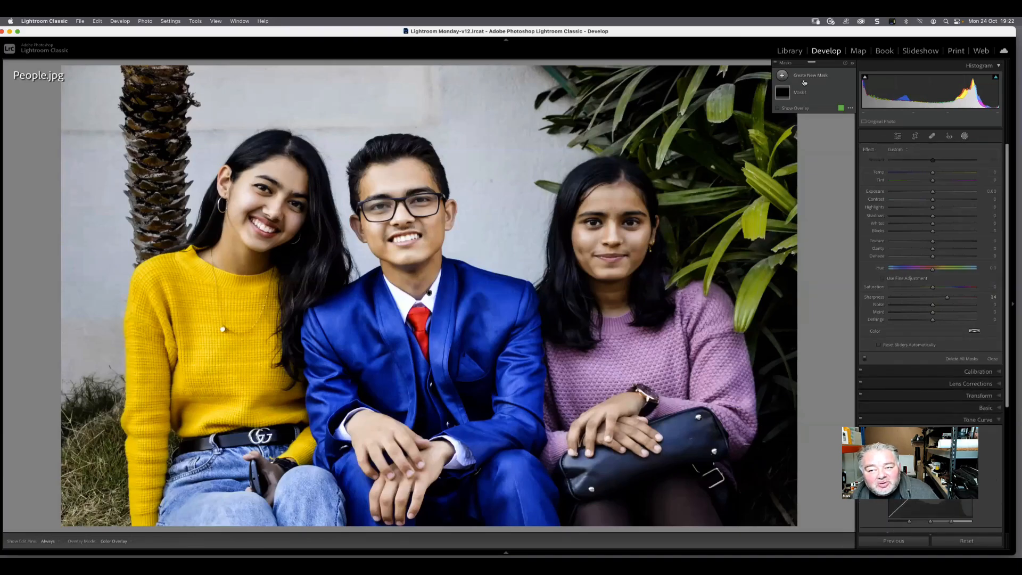
# Start a new Select People mask with Person 2 and add Person 1 and Person 3 to the selection
pyautogui.click(804, 81)
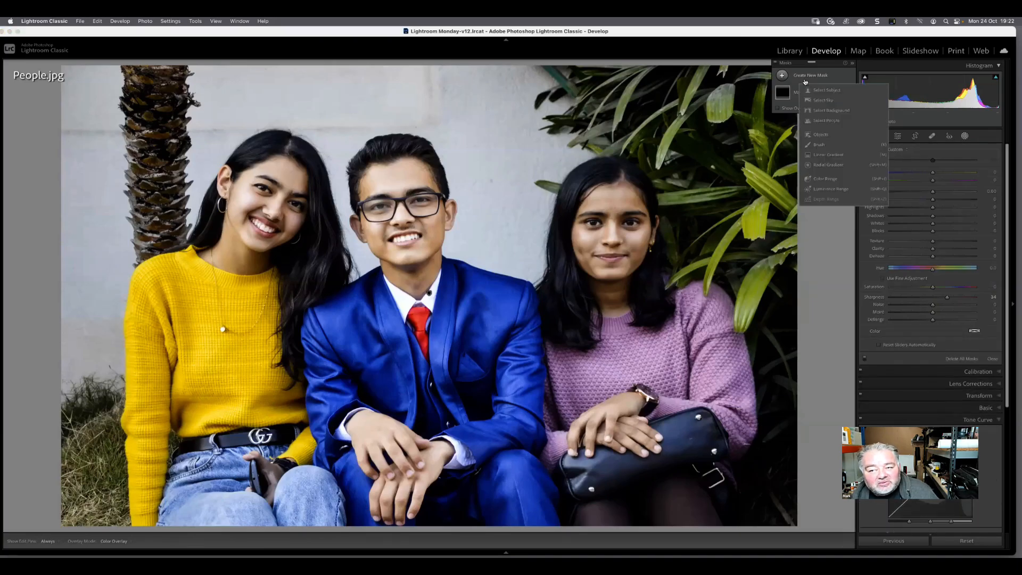
pyautogui.click(828, 120)
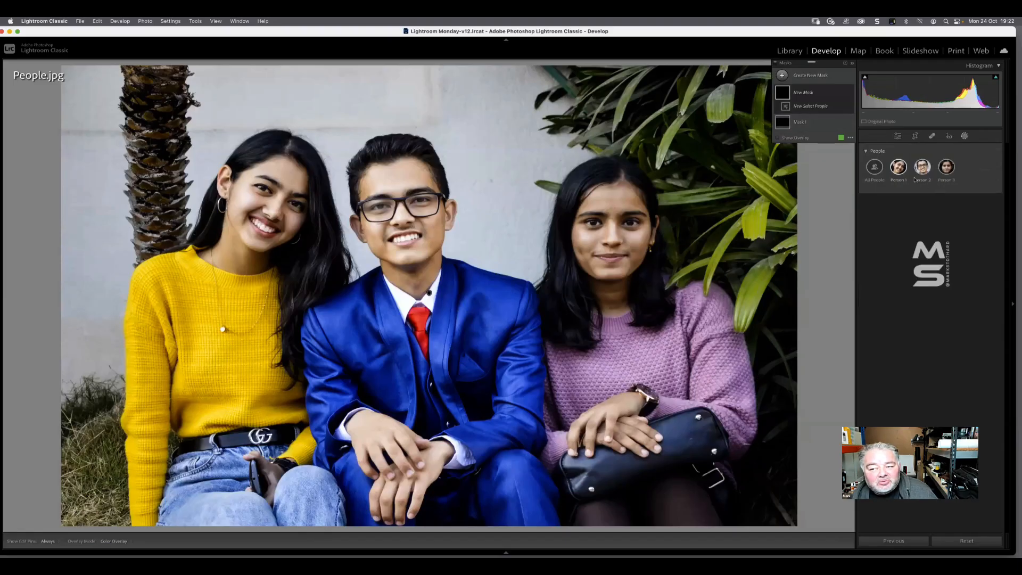
pyautogui.click(922, 170)
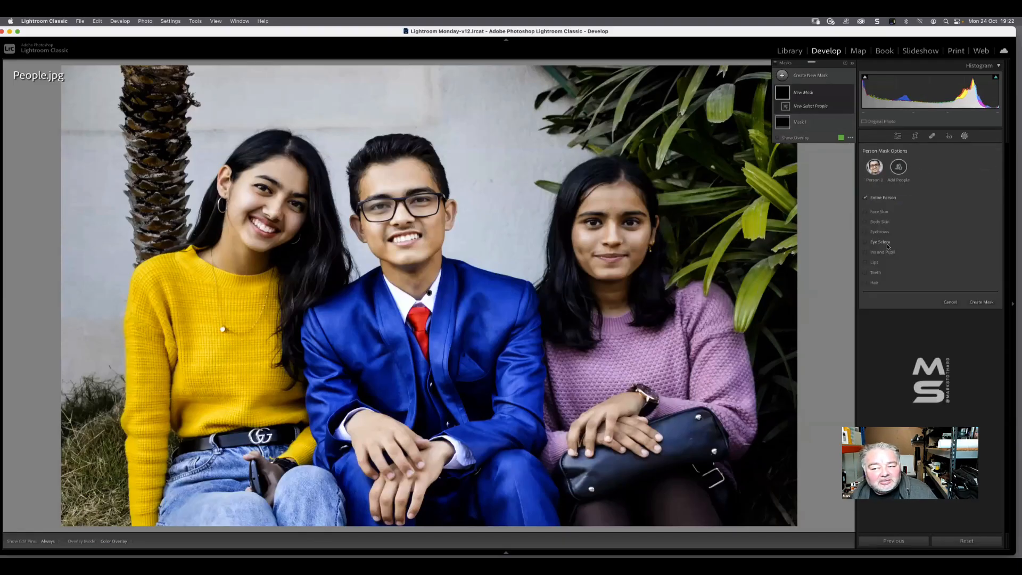
pyautogui.click(898, 167)
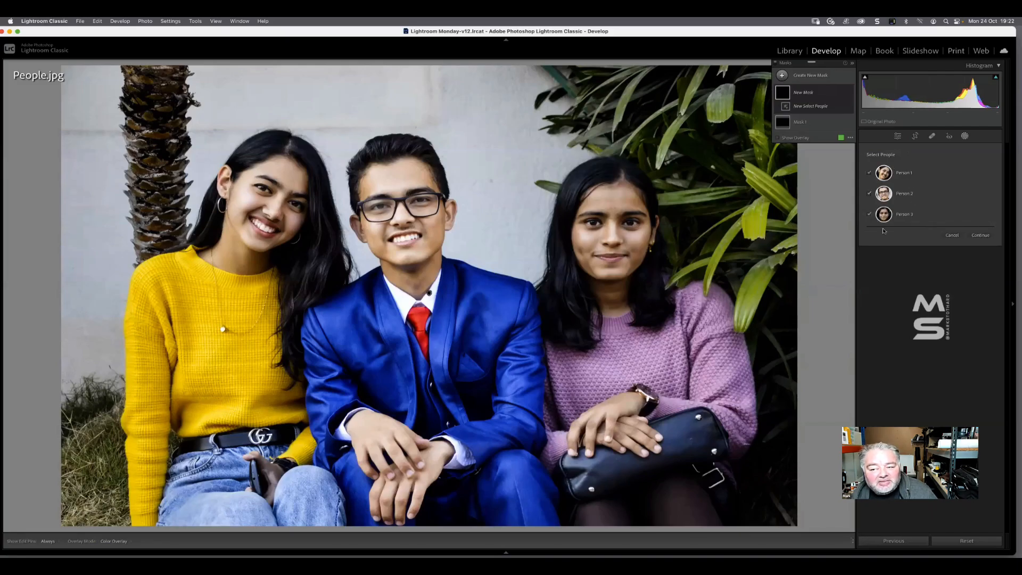
pyautogui.click(980, 236)
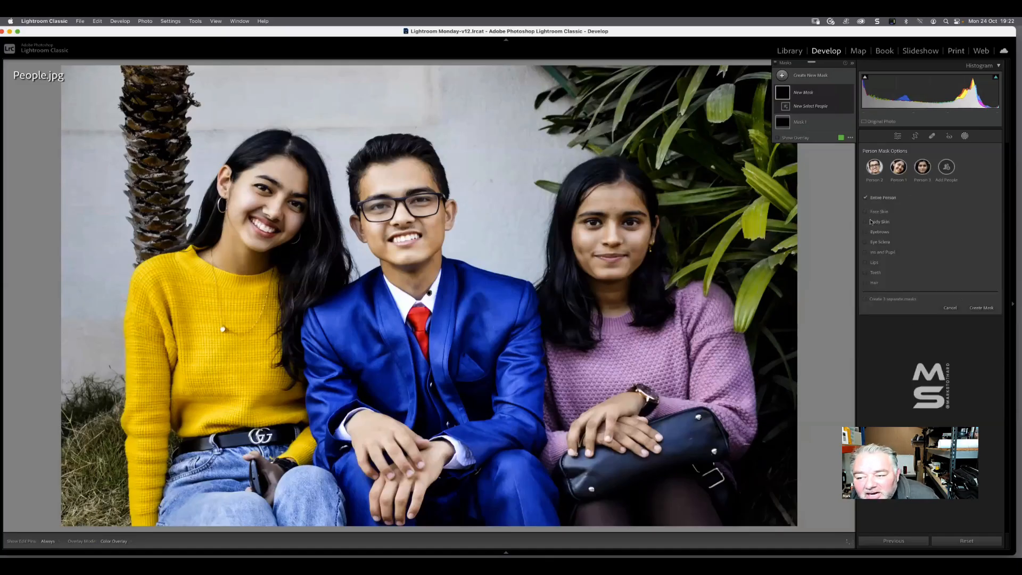
# Replace Entire Person with Face Skin and Body Skin, show the overlay, and create one combined mask for all three people
pyautogui.click(873, 198)
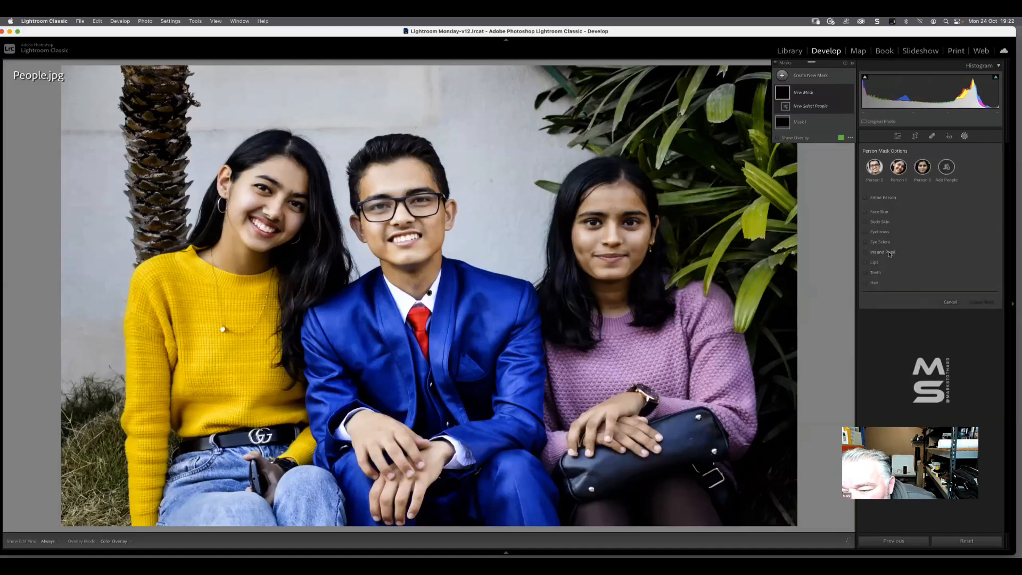
pyautogui.click(881, 213)
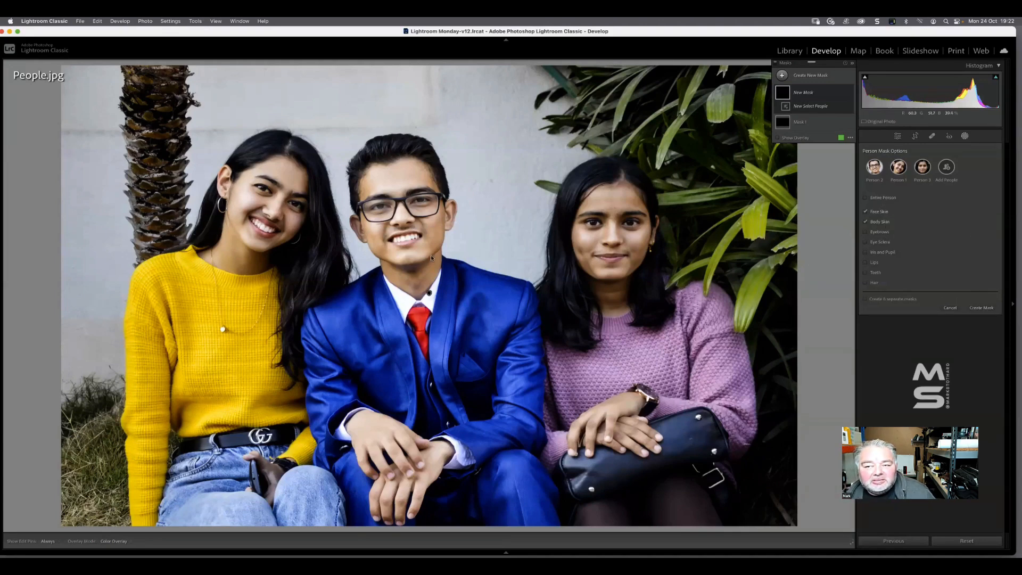
pyautogui.click(803, 139)
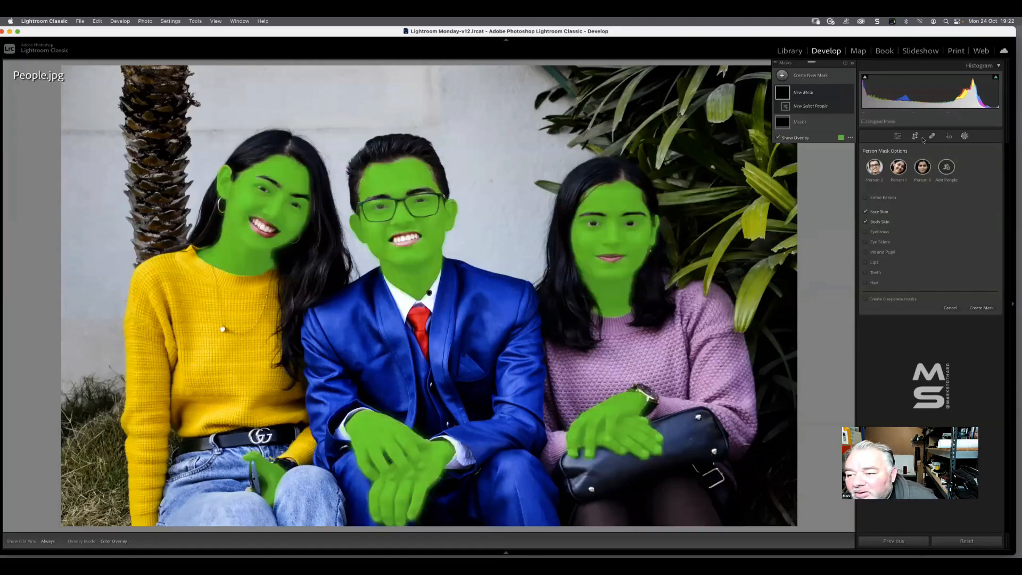
pyautogui.click(981, 307)
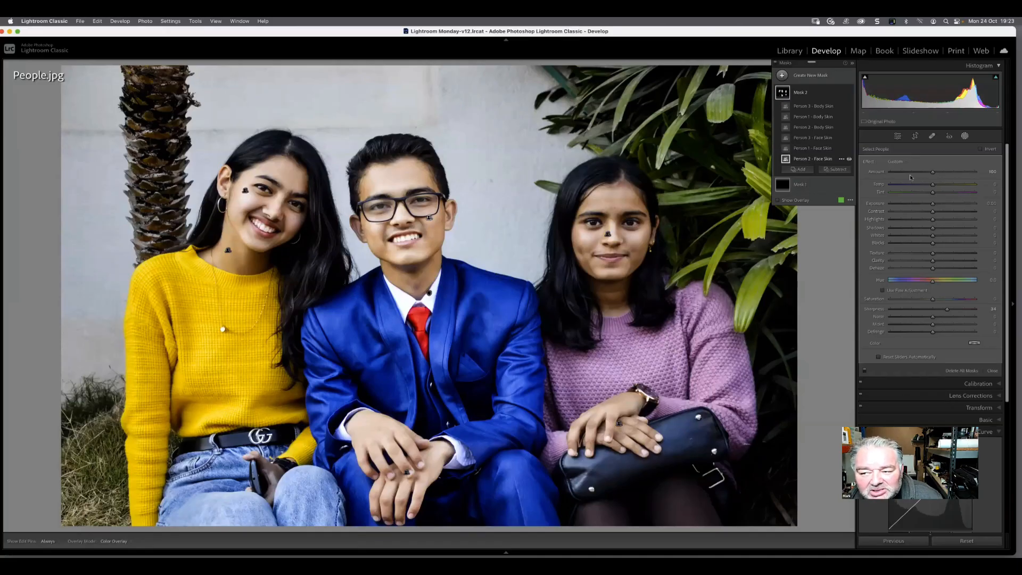
# Raise the Exposure of the combined skin mask to about 0.88 and select the whole Mask 2
pyautogui.moveTo(932, 203); pyautogui.dragTo(941, 205)
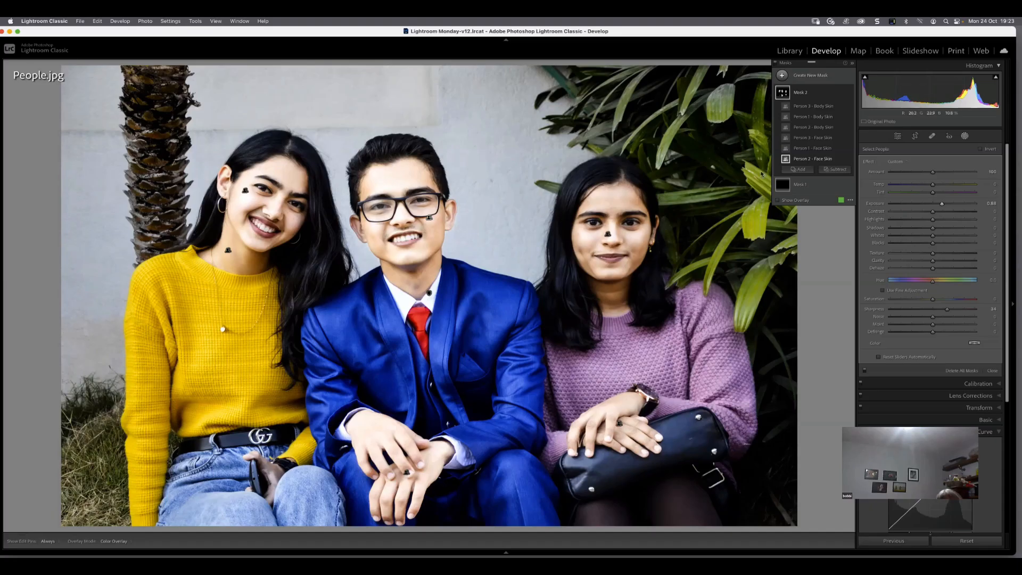
pyautogui.click(807, 93)
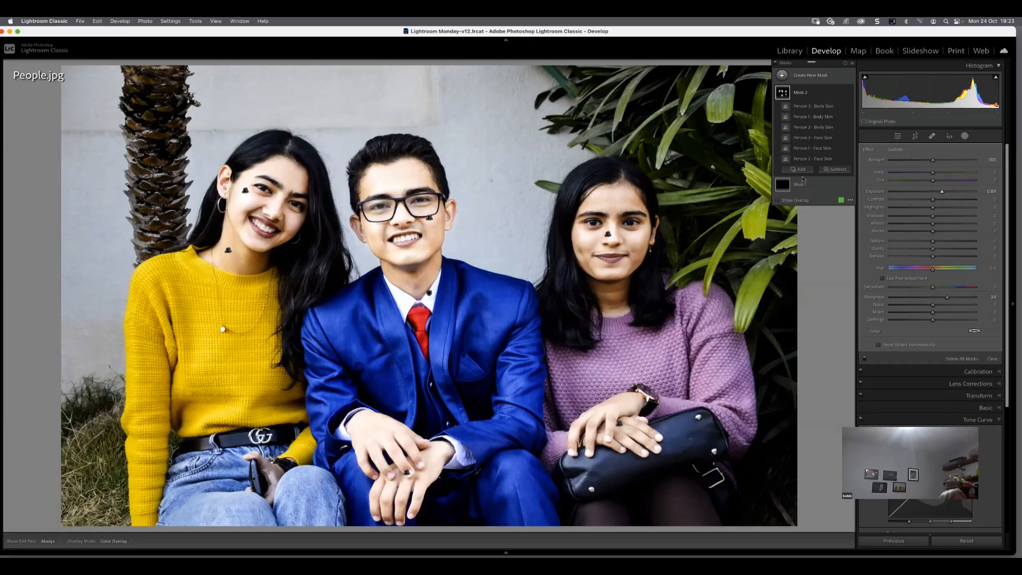
# Create a new Select People mask for Person 1's Hair only and show its overlay
pyautogui.click(810, 78)
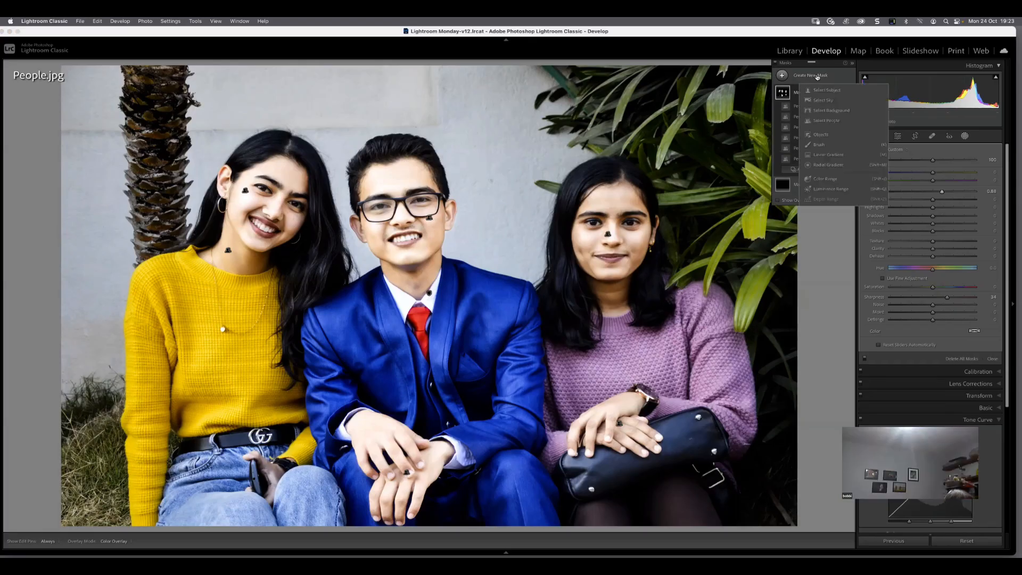
pyautogui.click(826, 121)
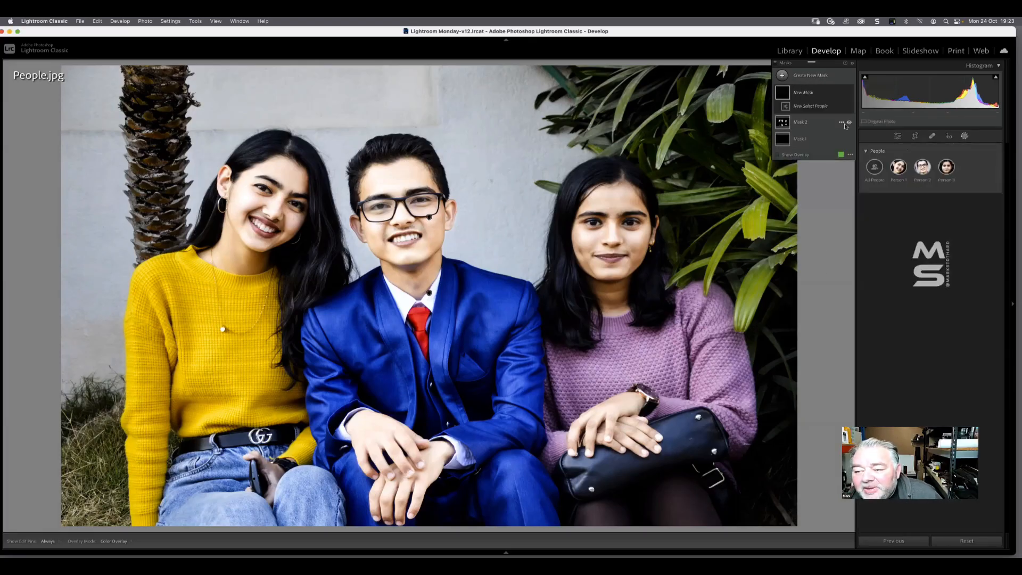
pyautogui.click(898, 166)
pyautogui.click(875, 282)
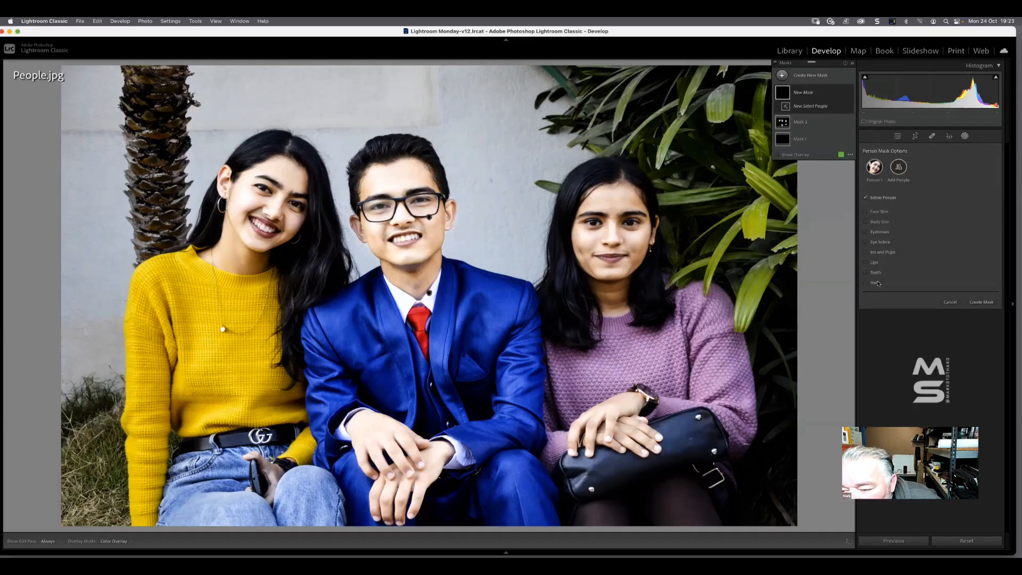
pyautogui.click(988, 302)
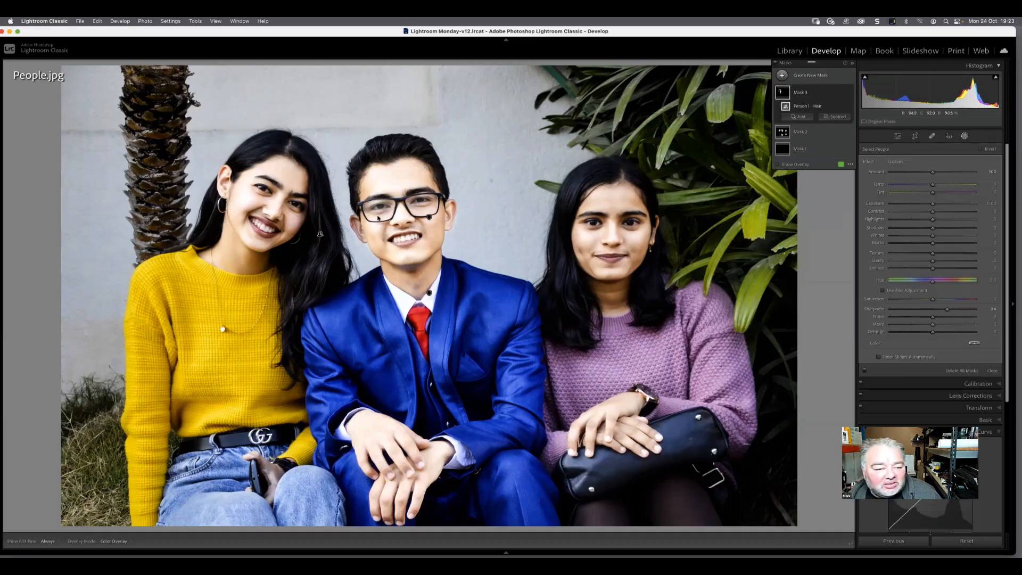
pyautogui.click(778, 164)
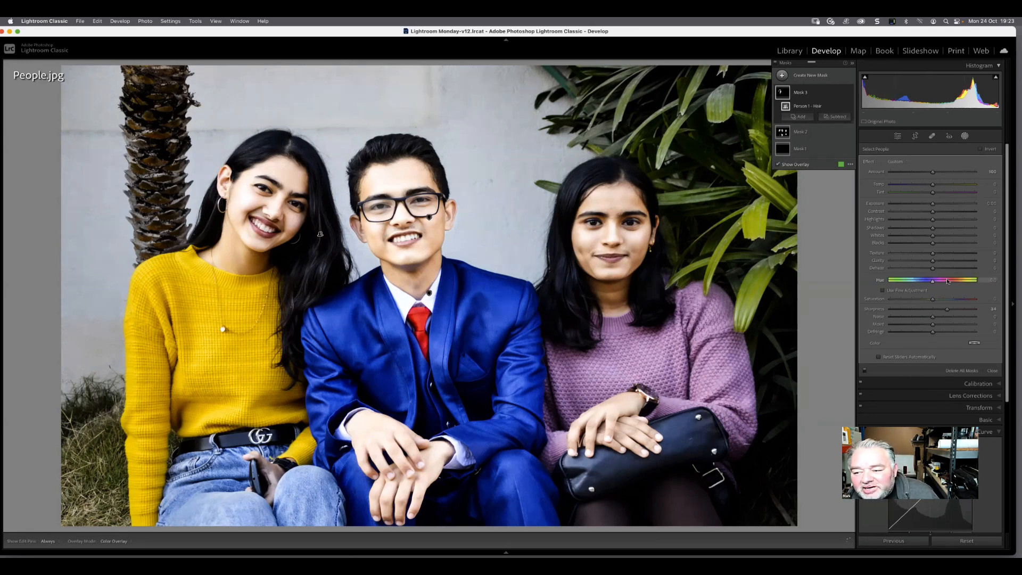
# Shift the hair mask's Hue strongly, raise its Saturation to 87, and refine the Hue with Use Fine Adjustment enabled
pyautogui.moveTo(933, 280); pyautogui.dragTo(971, 282)
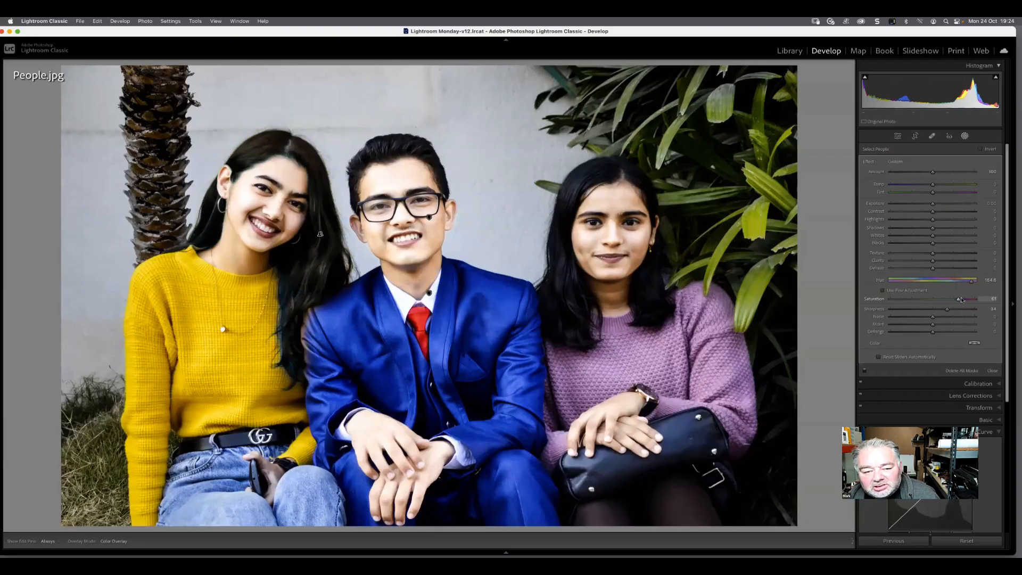
pyautogui.moveTo(961, 299); pyautogui.dragTo(963, 300)
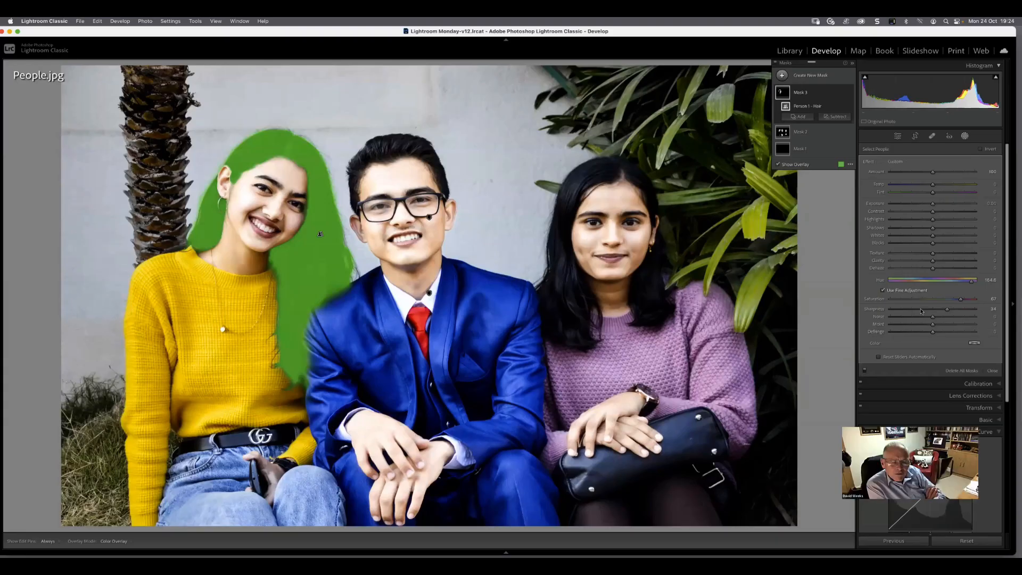
pyautogui.moveTo(958, 279); pyautogui.dragTo(904, 285)
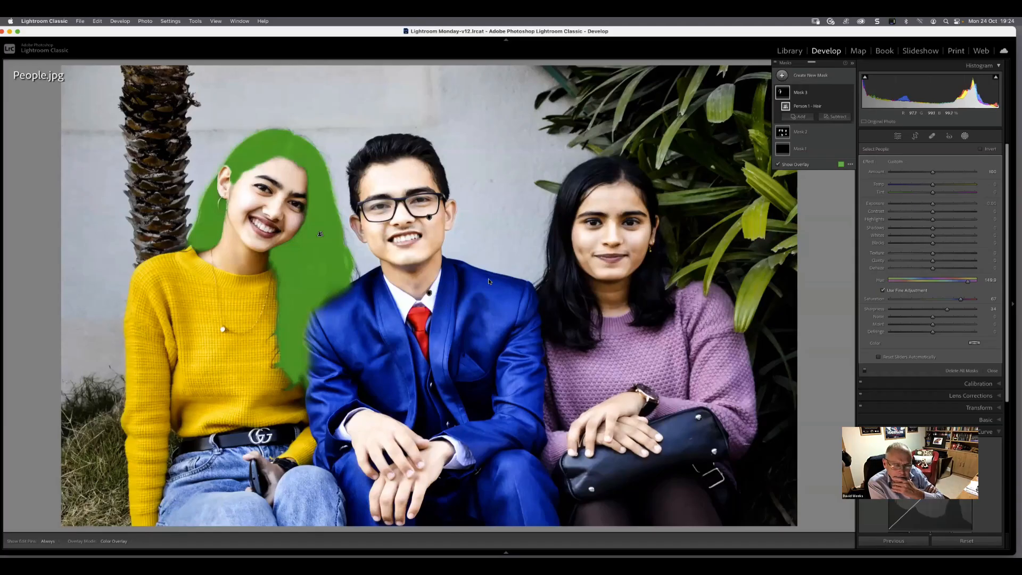
# Subtract the hair mask's spill along the blue jacket's shoulder and sleeve with an Auto Mask brush
pyautogui.click(804, 95)
pyautogui.click(805, 94)
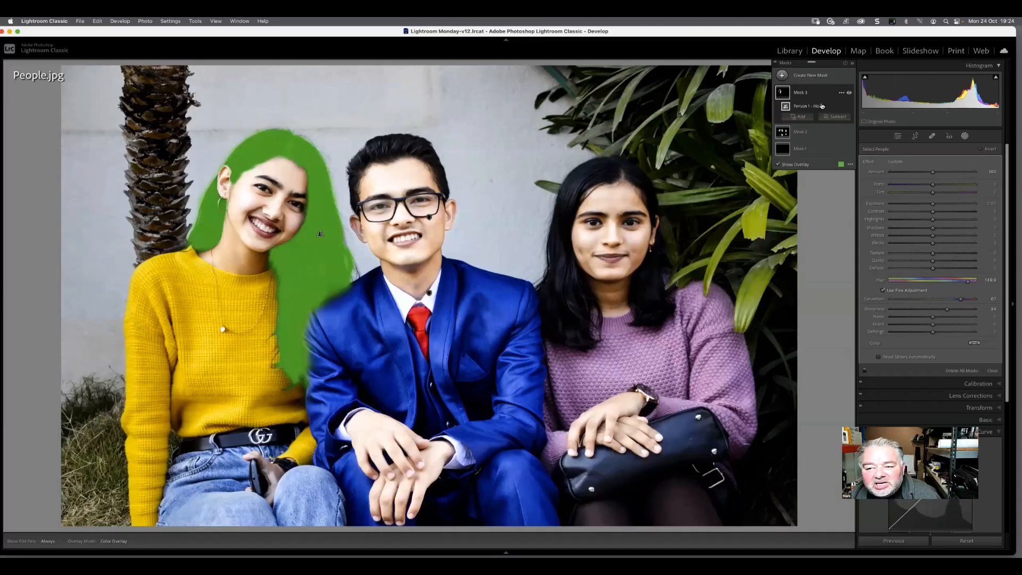
pyautogui.click(836, 116)
pyautogui.click(838, 190)
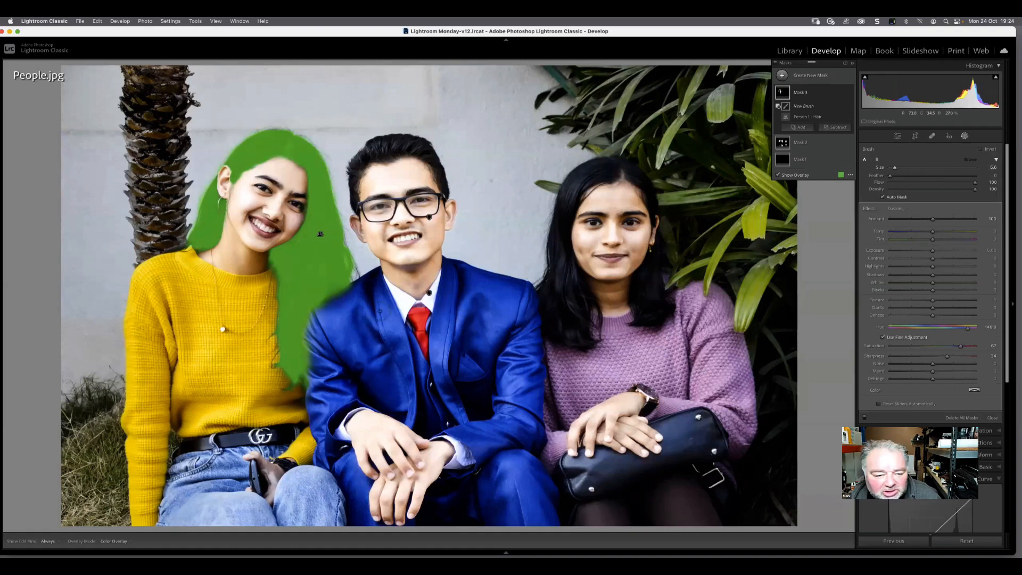
pyautogui.moveTo(343, 286); pyautogui.dragTo(318, 308)
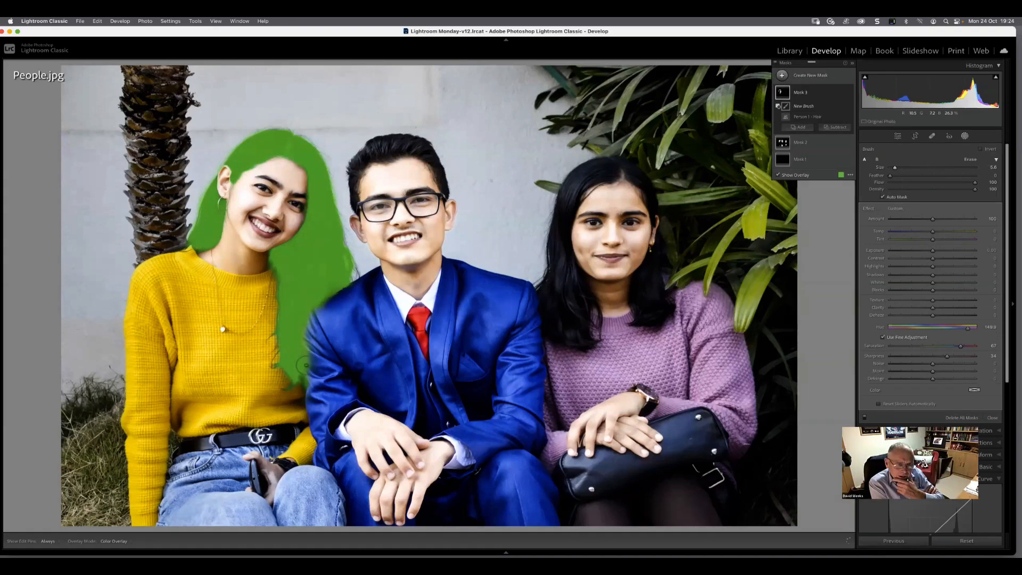
# Toggle the visibility of the mask's edit pins on the photo and close the masking tool
pyautogui.press('h')
pyautogui.press('h')
pyautogui.press('h')
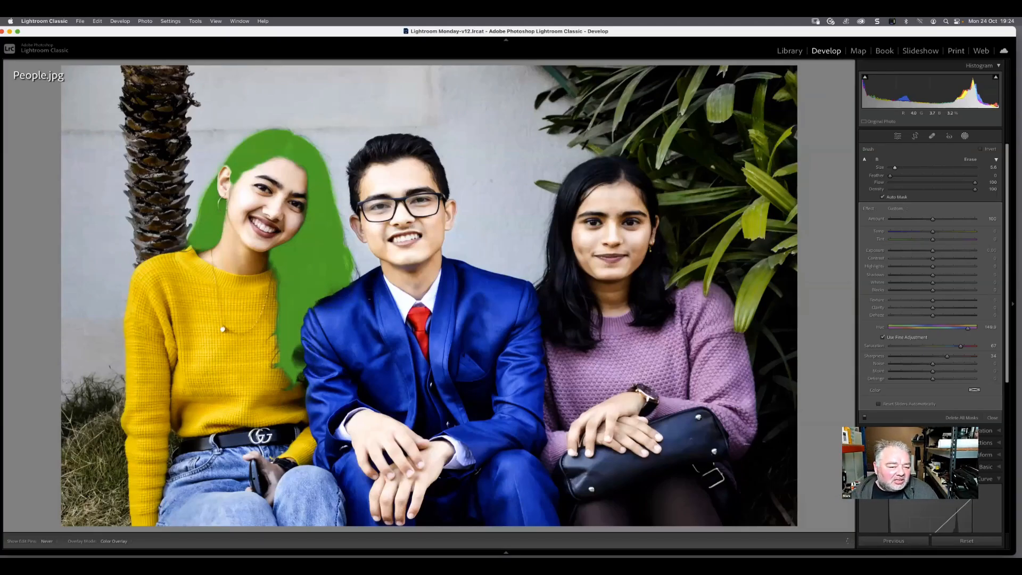
pyautogui.press('h')
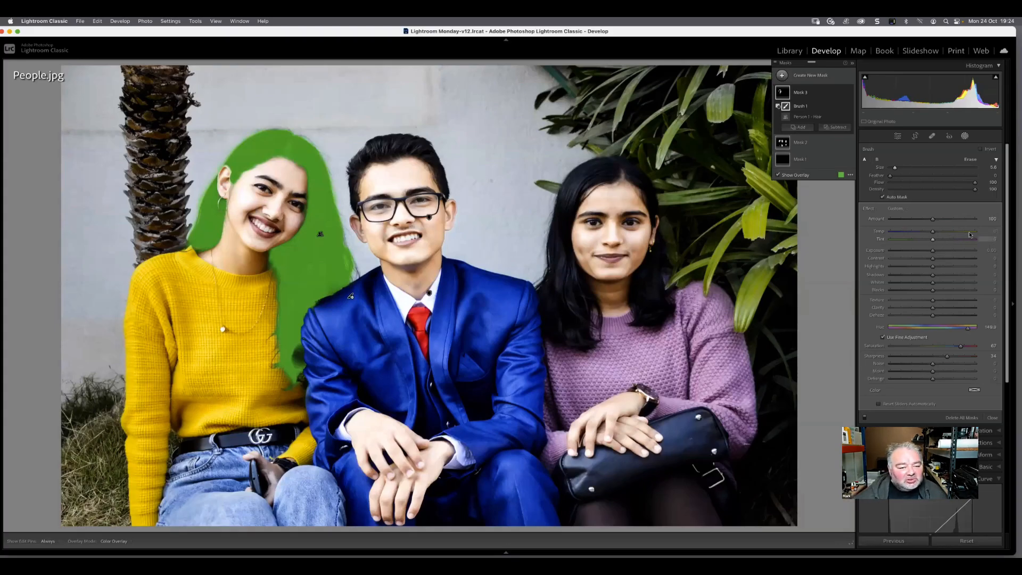
pyautogui.moveTo(537, 552)
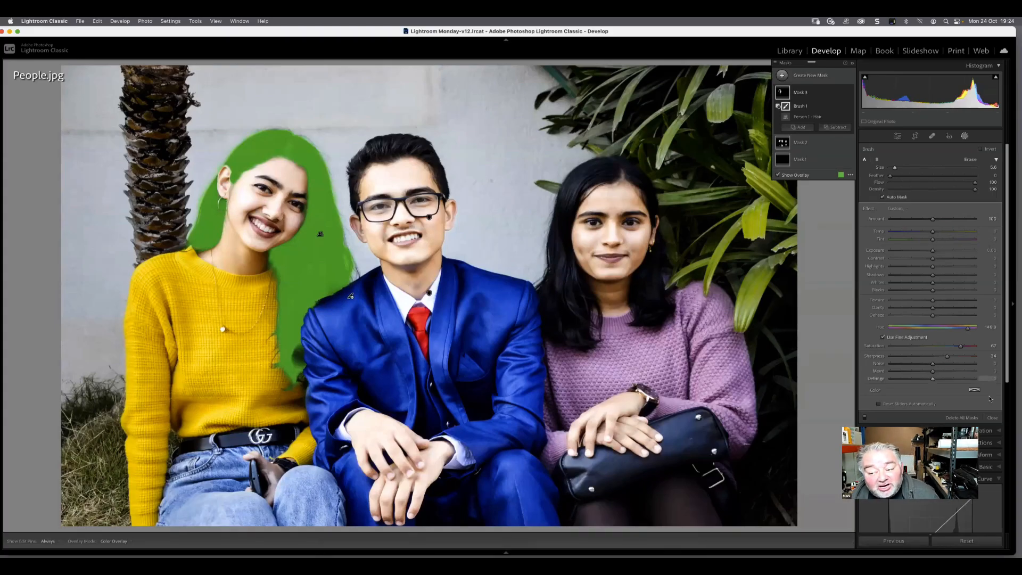
pyautogui.click(992, 418)
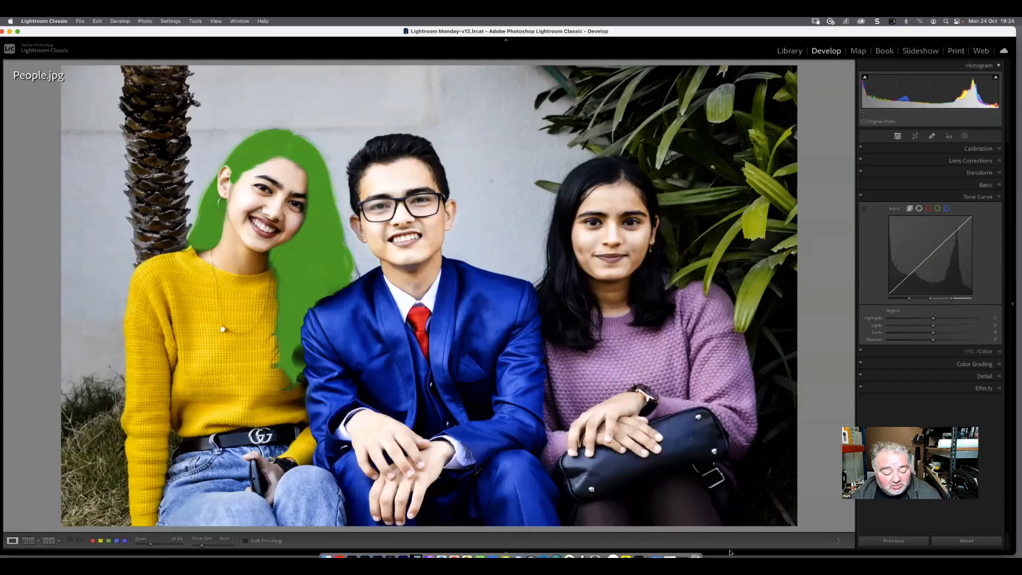
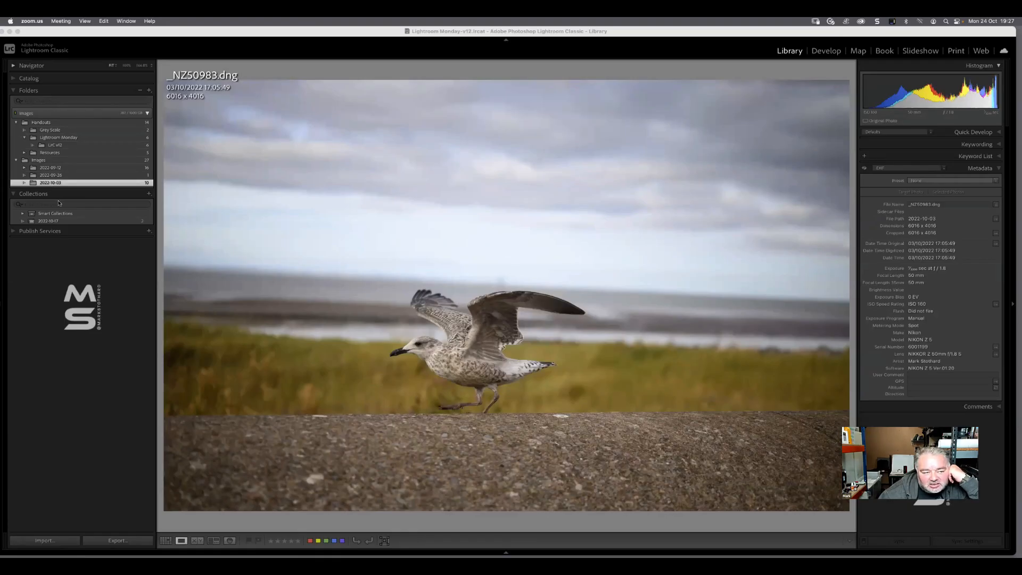
# Open the walking gull photo from the 2022-10-03 folder in the Develop module and collapse the Tone Curve settings
pyautogui.click(49, 183)
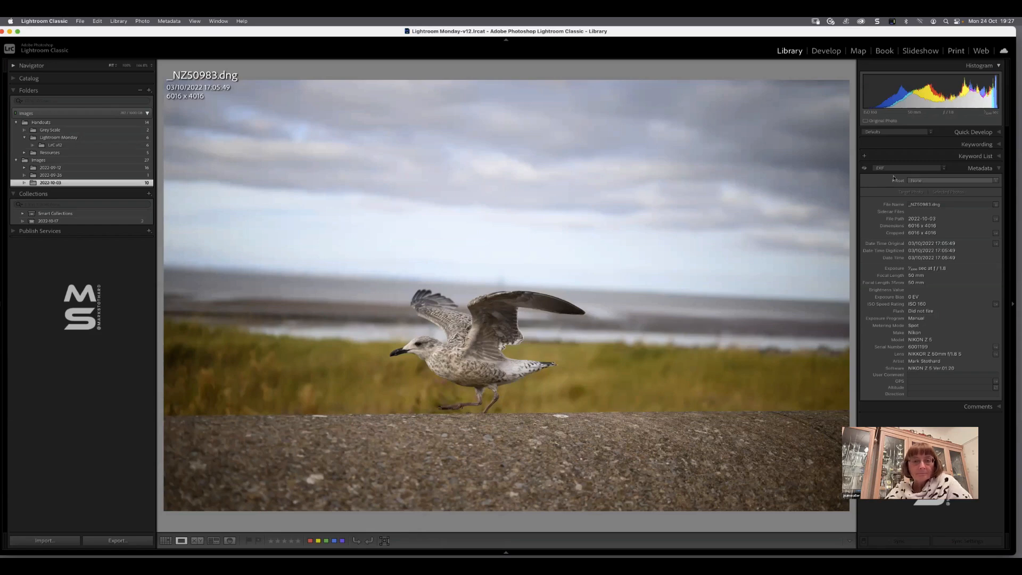
pyautogui.click(820, 51)
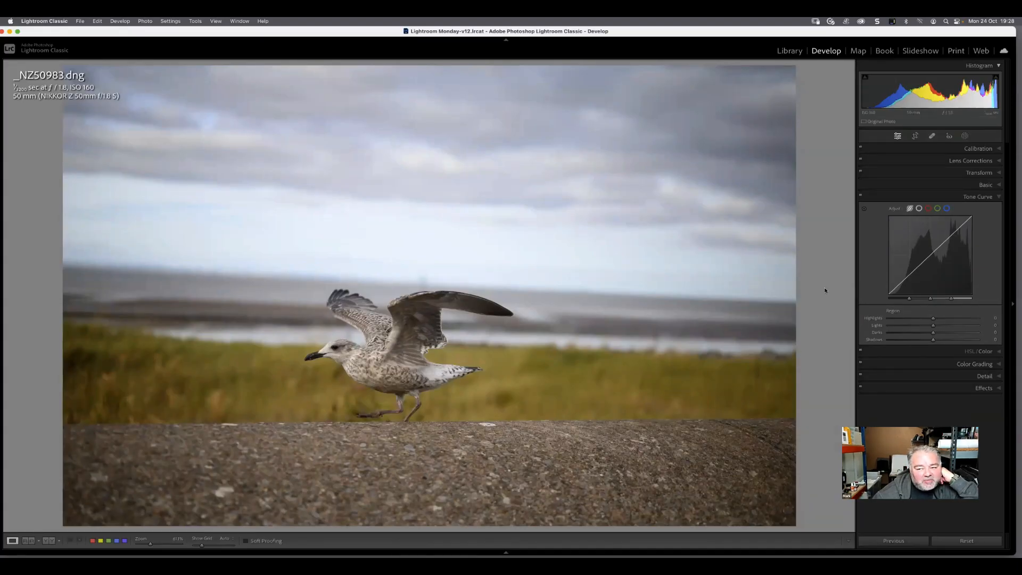
pyautogui.click(998, 197)
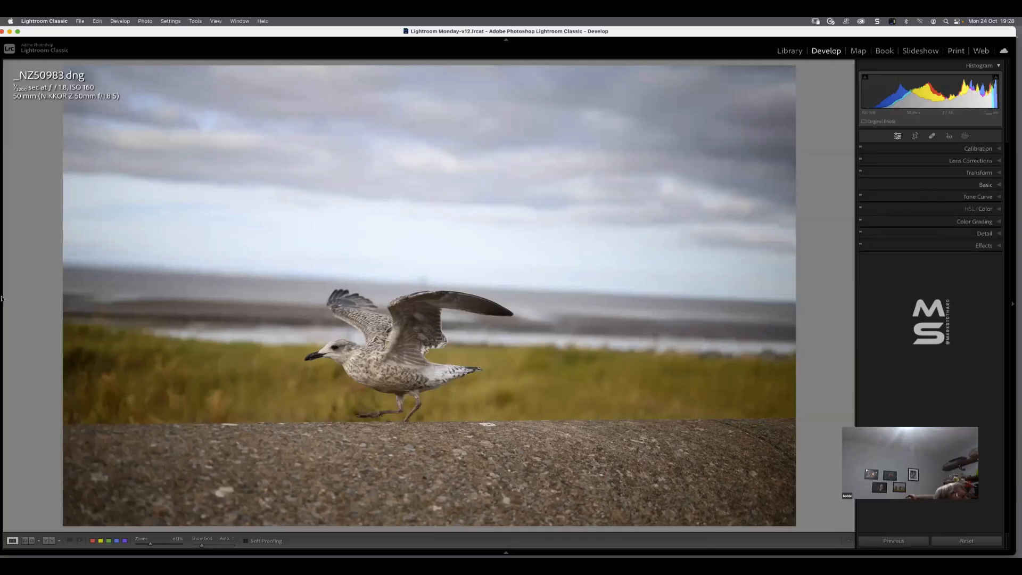
# View the 2022-10-03 folder's thumbnails in the library grid and reopen the gull photo _NZ50983.dng in Develop
pyautogui.press('g')
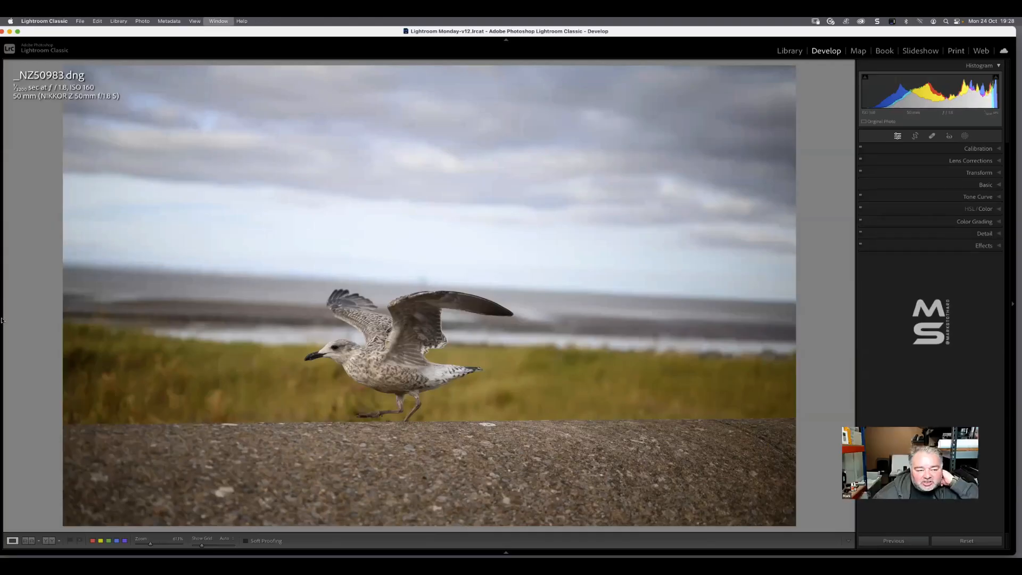
pyautogui.click(45, 160)
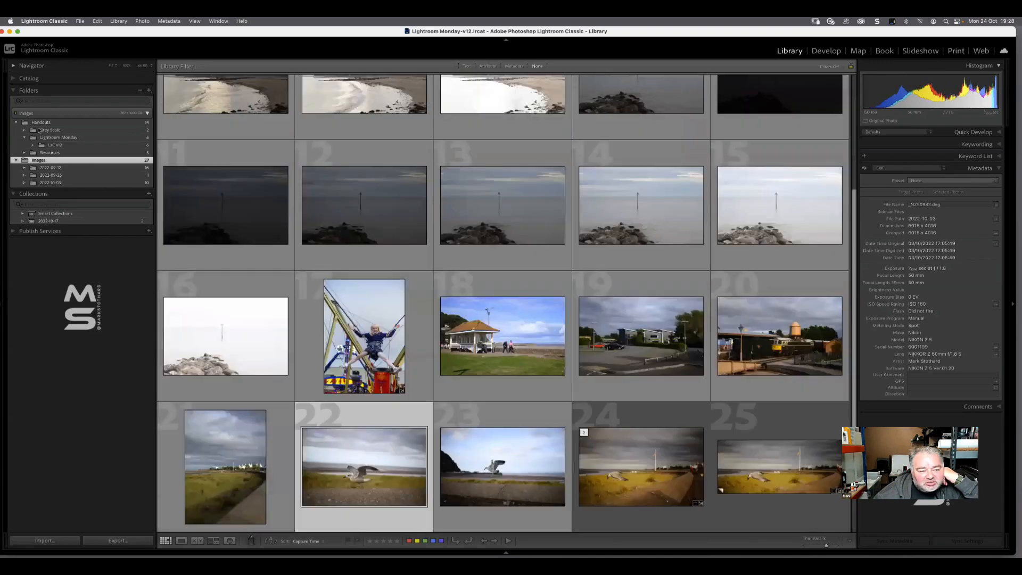
pyautogui.click(52, 183)
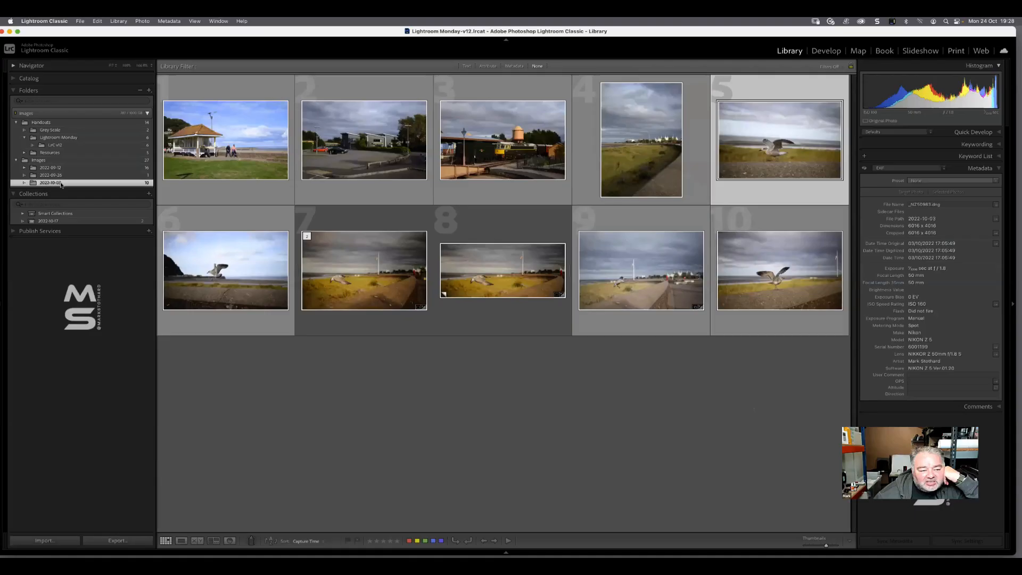
pyautogui.doubleClick(806, 141)
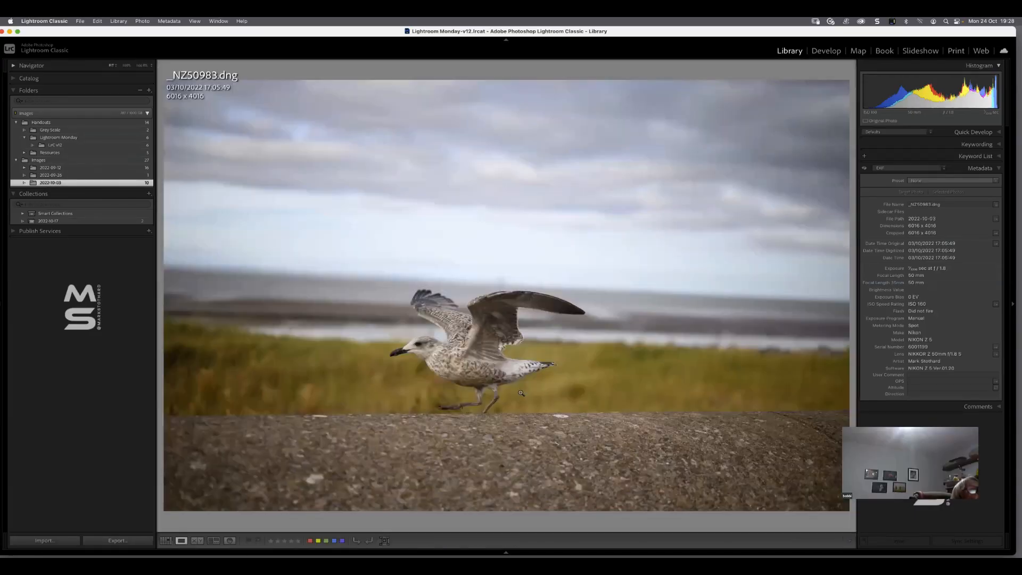
pyautogui.press('d')
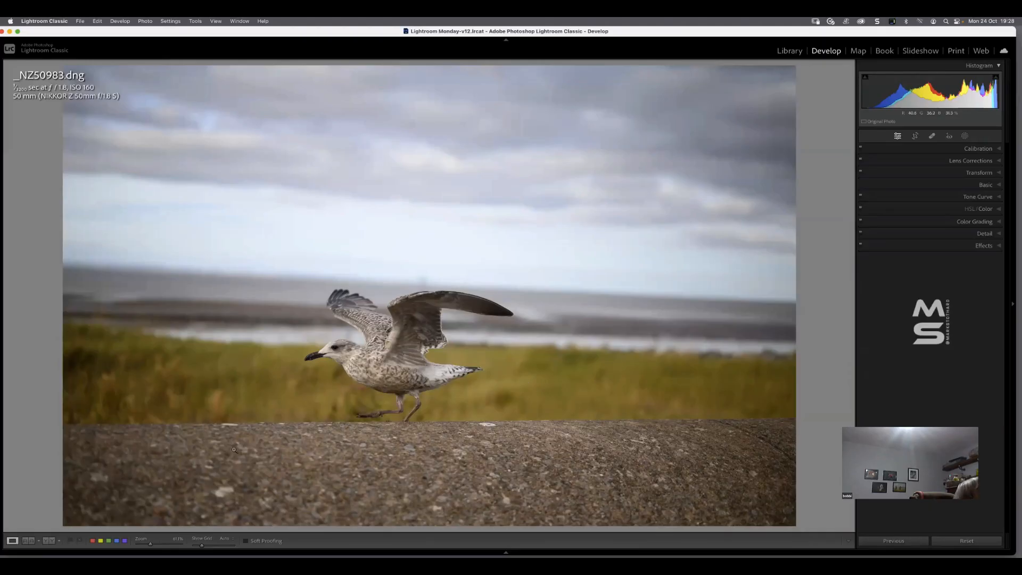
# Straighten the gull photo by tracing the sloping sea horizon with the Straighten tool, and apply the crop
pyautogui.click(915, 136)
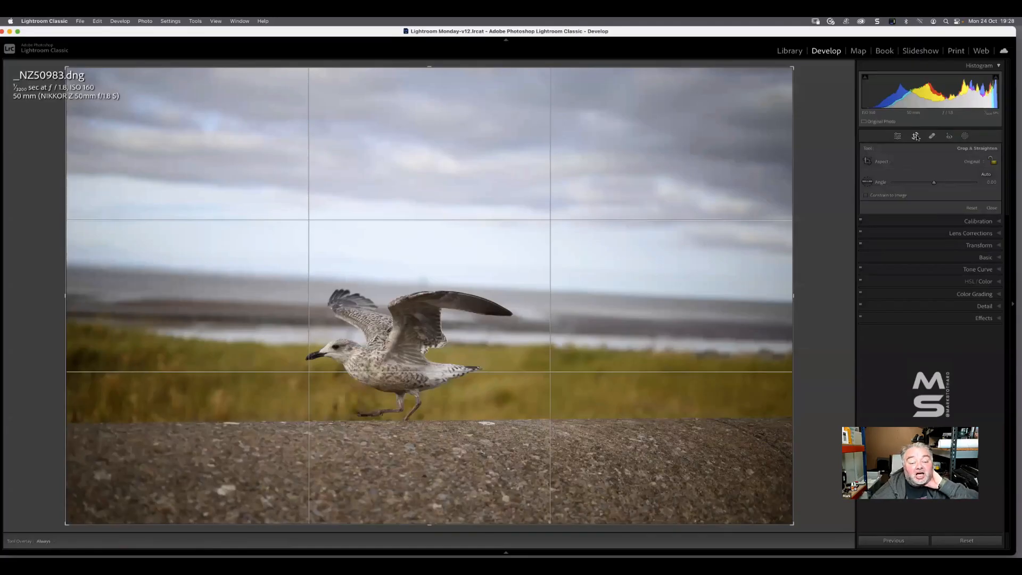
pyautogui.click(869, 182)
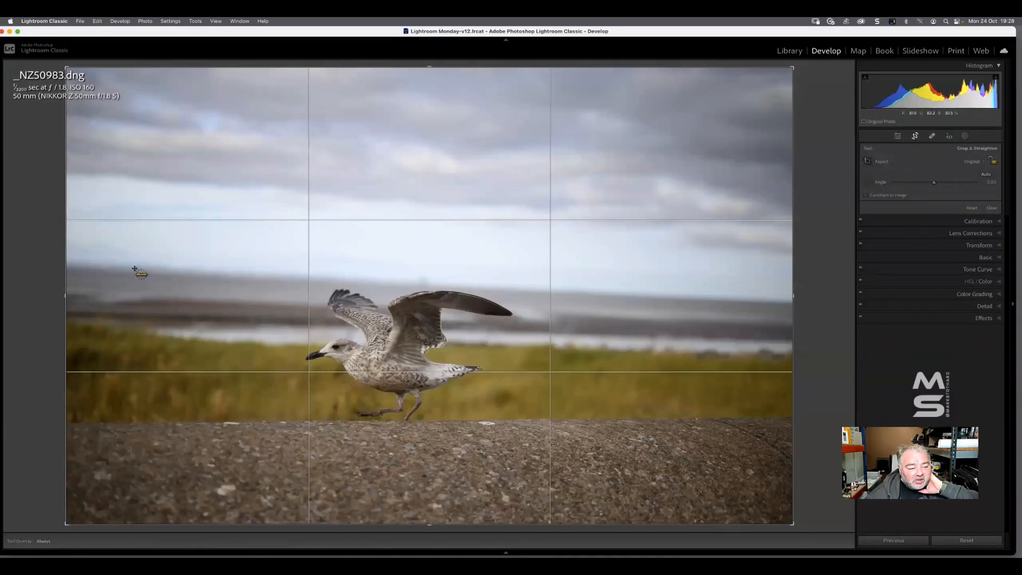
pyautogui.moveTo(134, 269); pyautogui.dragTo(667, 298)
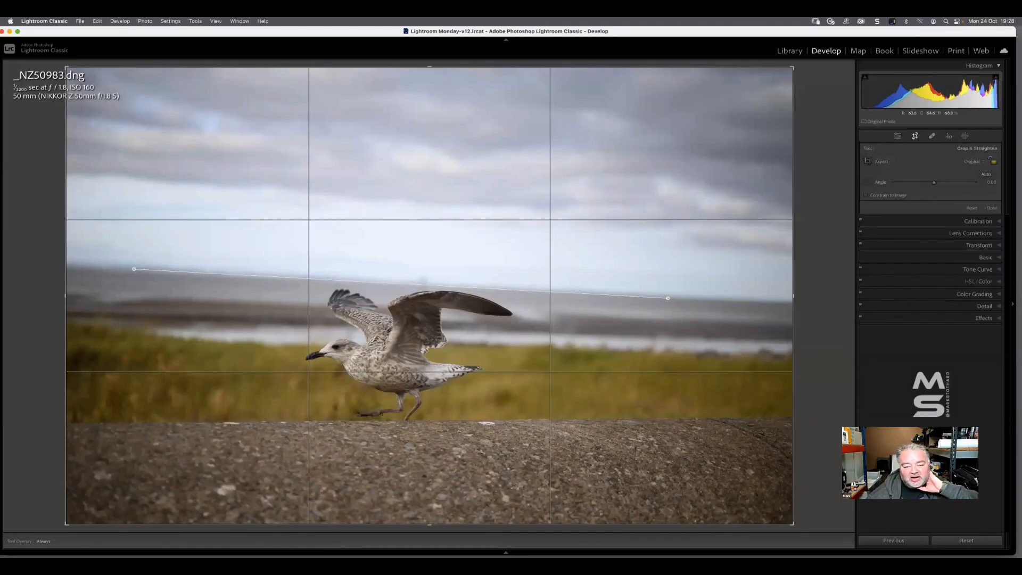
pyautogui.moveTo(668, 298); pyautogui.dragTo(667, 298)
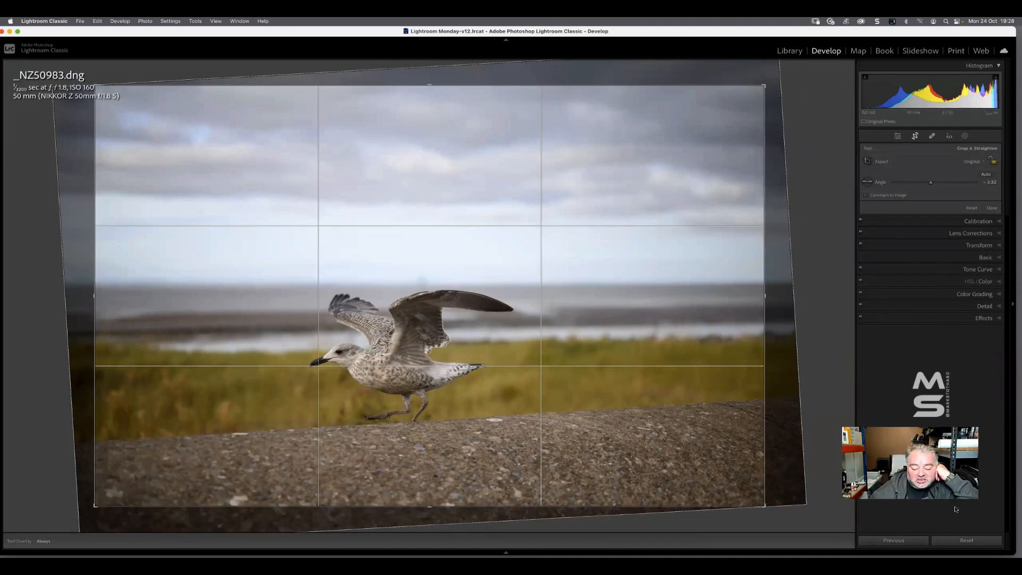
pyautogui.press('Return')
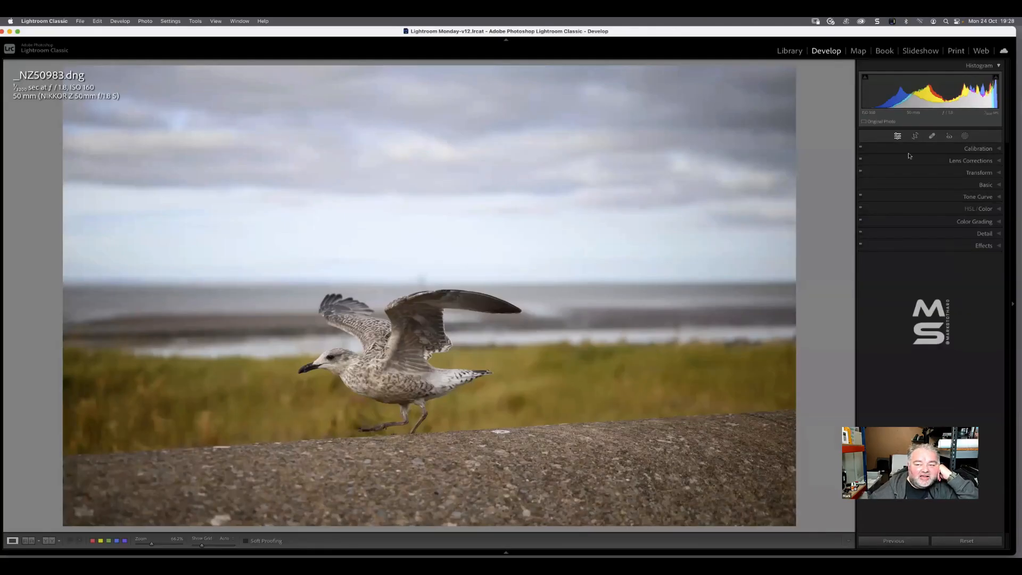
# Fine-tune the crop's rotation angle to about -2.8 and close the crop tool
pyautogui.click(914, 135)
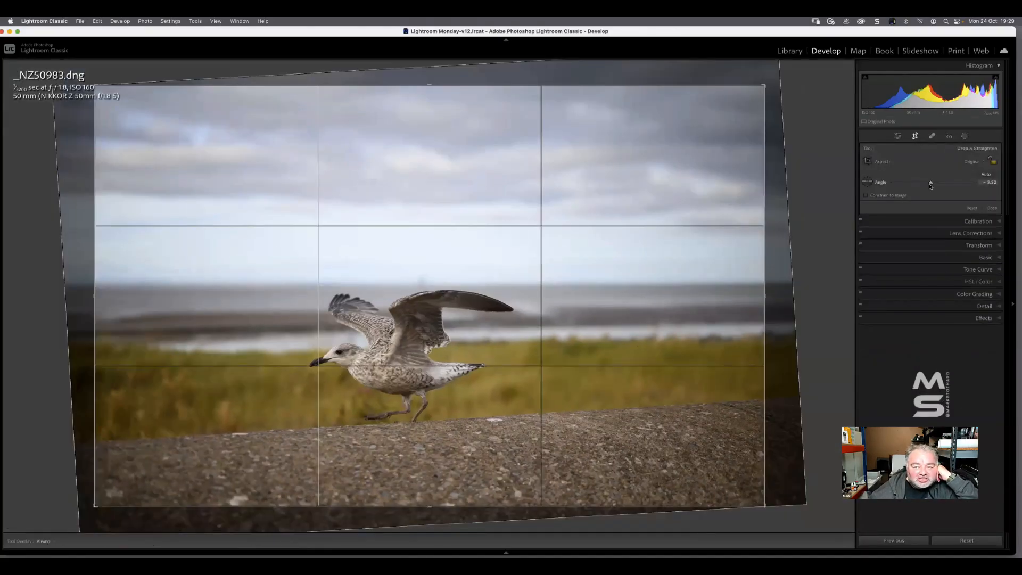
pyautogui.moveTo(930, 185); pyautogui.dragTo(927, 195)
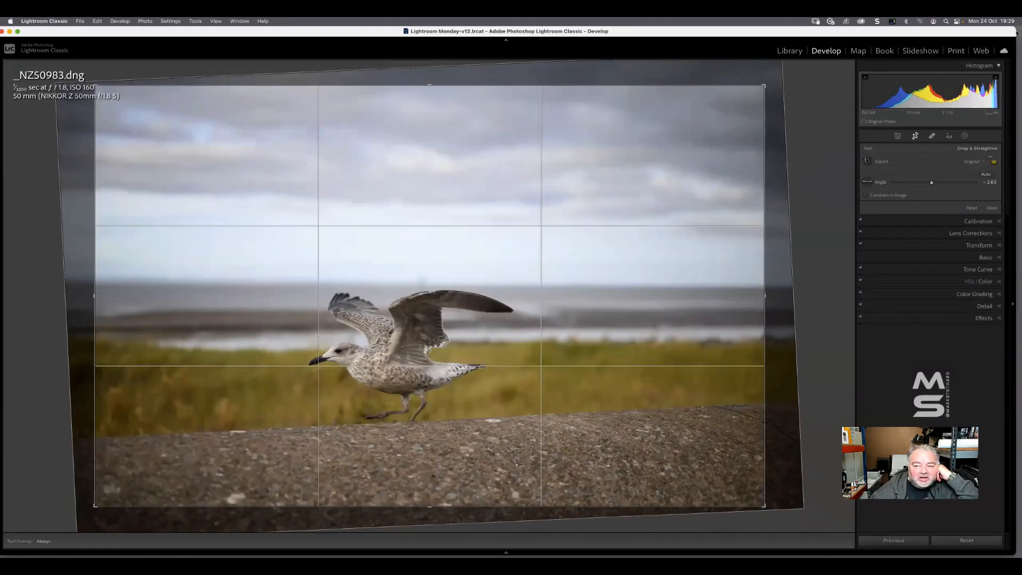
pyautogui.click(992, 208)
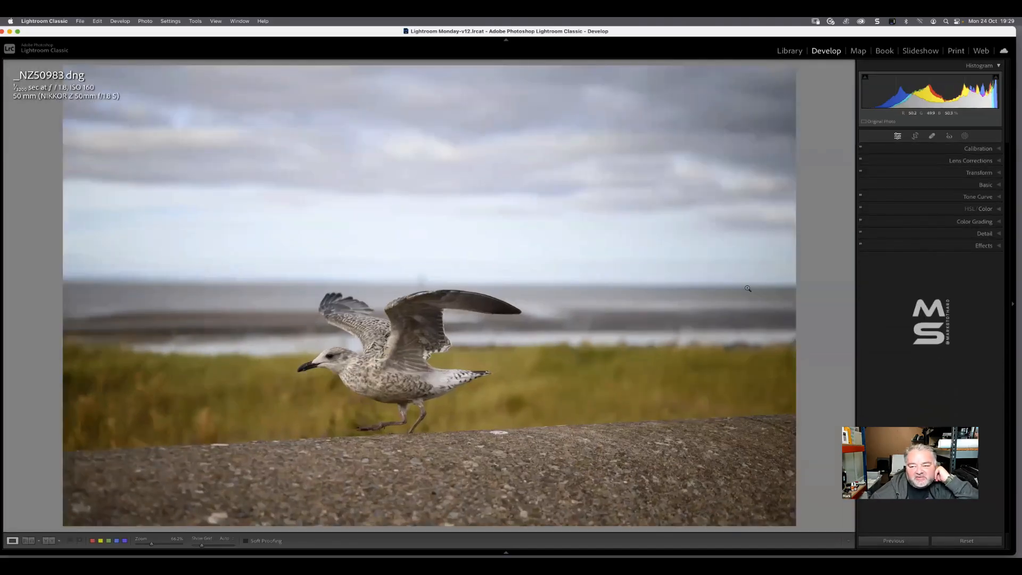
# Enable lens profile corrections for the gull photo and collapse the Lens Corrections settings
pyautogui.click(980, 164)
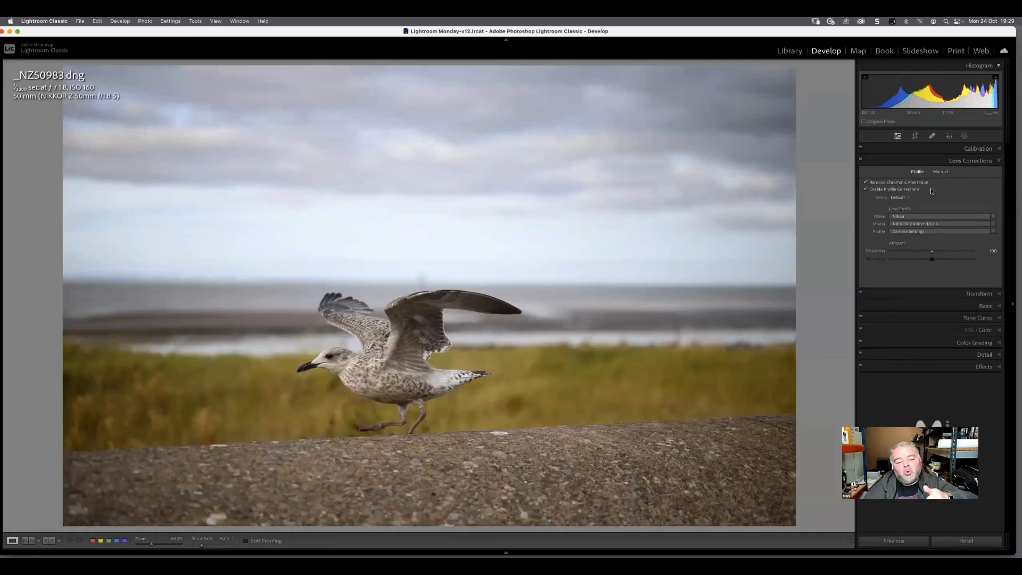
pyautogui.click(960, 161)
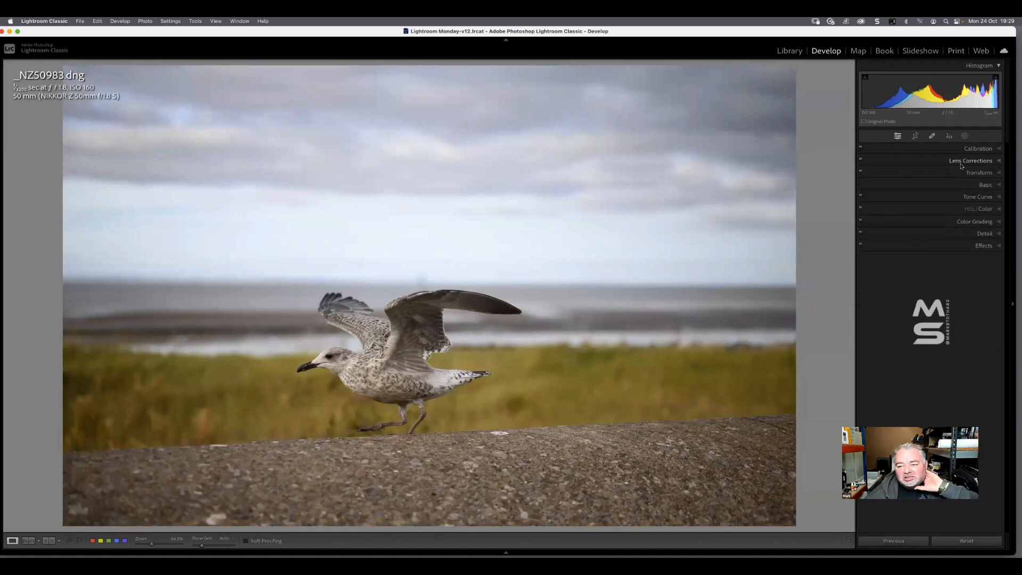
# Apply the Auto white balance and cool the colour temperature to 5,493
pyautogui.click(988, 185)
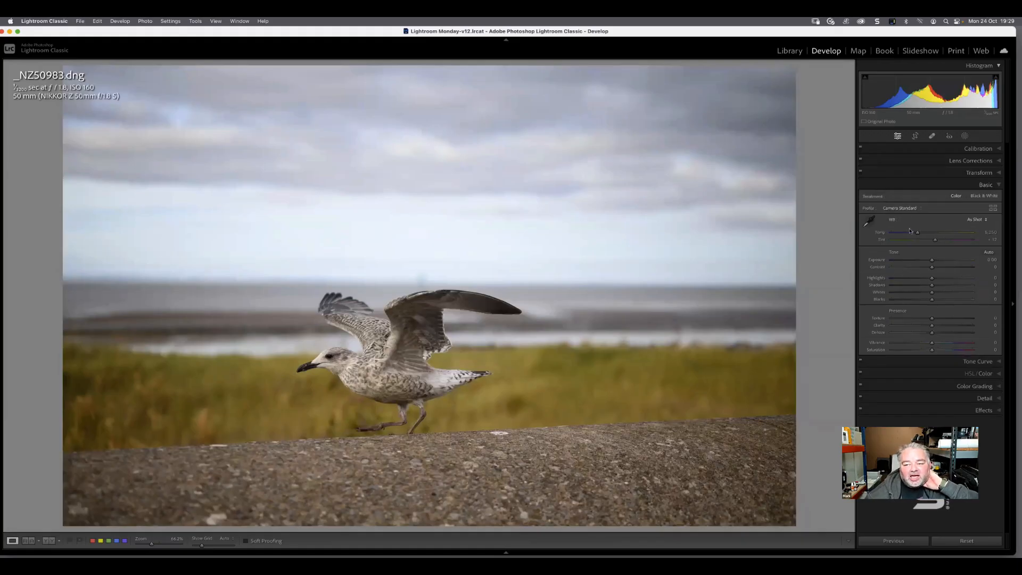
pyautogui.click(975, 220)
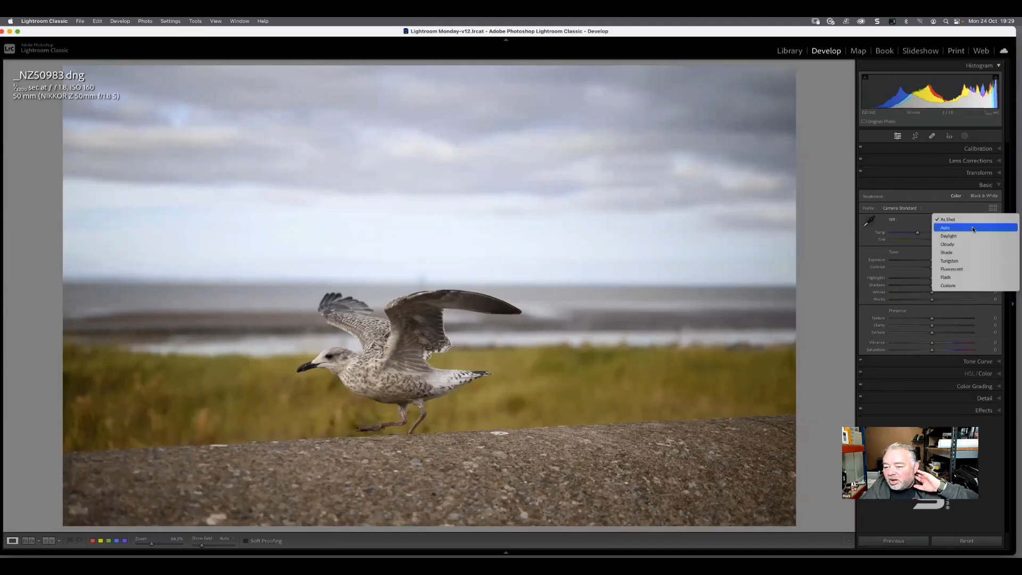
pyautogui.click(973, 228)
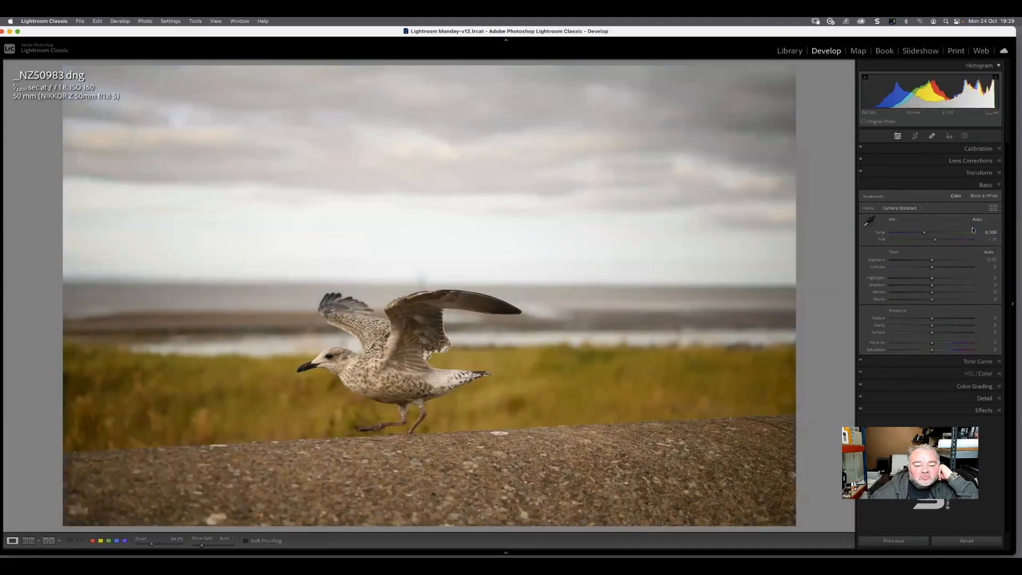
pyautogui.moveTo(924, 233); pyautogui.dragTo(921, 237)
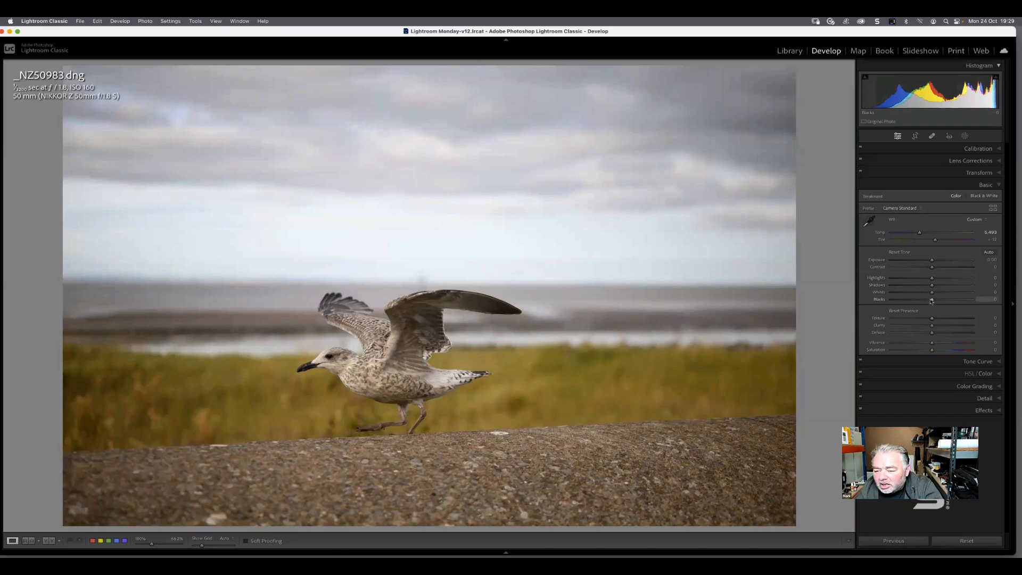
# Raise the Whites to +32 and lower the Blacks to -57, inspecting the gull's beak and eye at close zoom
pyautogui.moveTo(931, 299)
pyautogui.mouseDown()
pyautogui.moveTo(899, 301)
pyautogui.moveTo(953, 295)
pyautogui.moveTo(945, 296)
pyautogui.mouseUp()
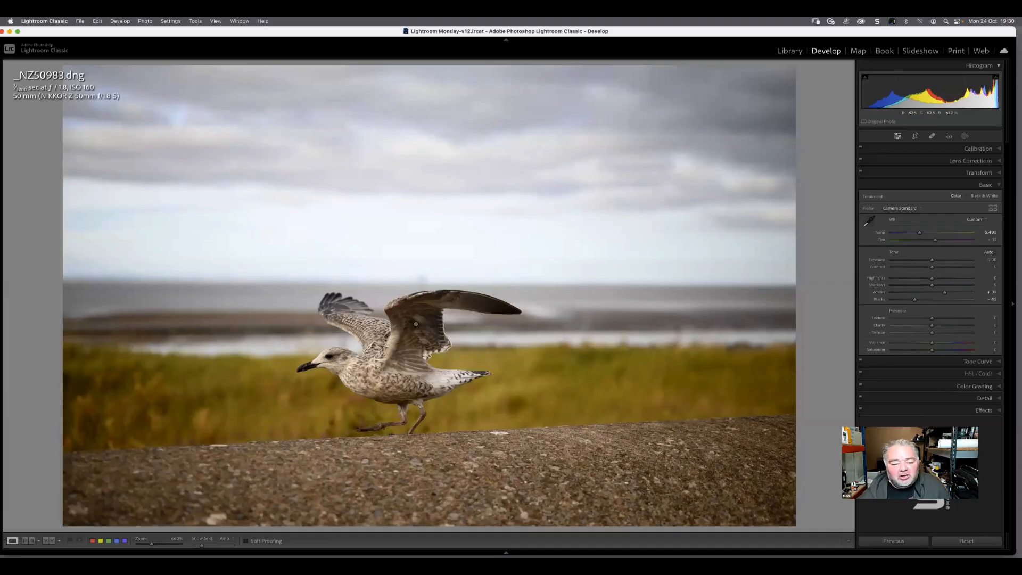
pyautogui.click(302, 369)
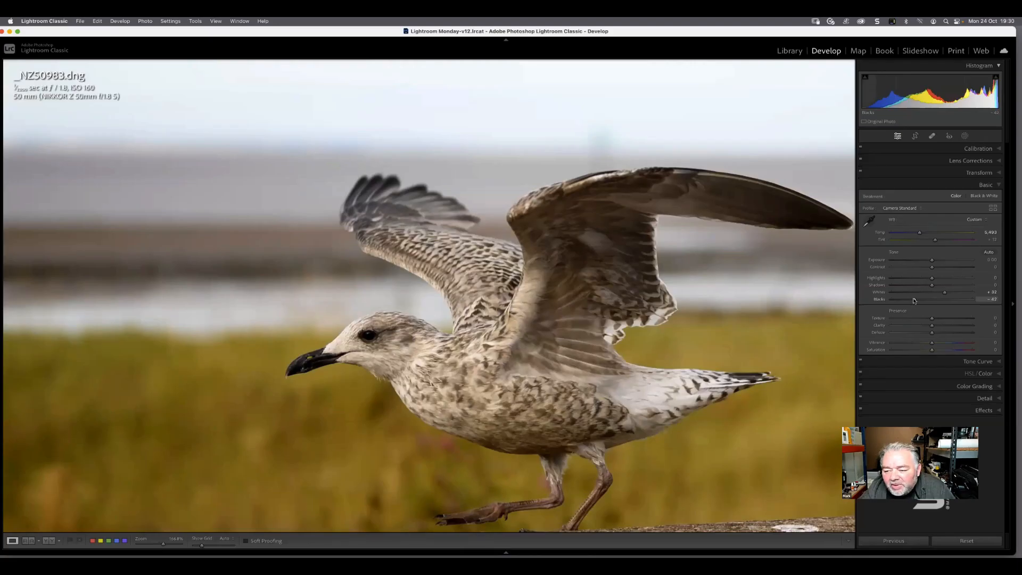
pyautogui.moveTo(913, 300); pyautogui.dragTo(911, 301)
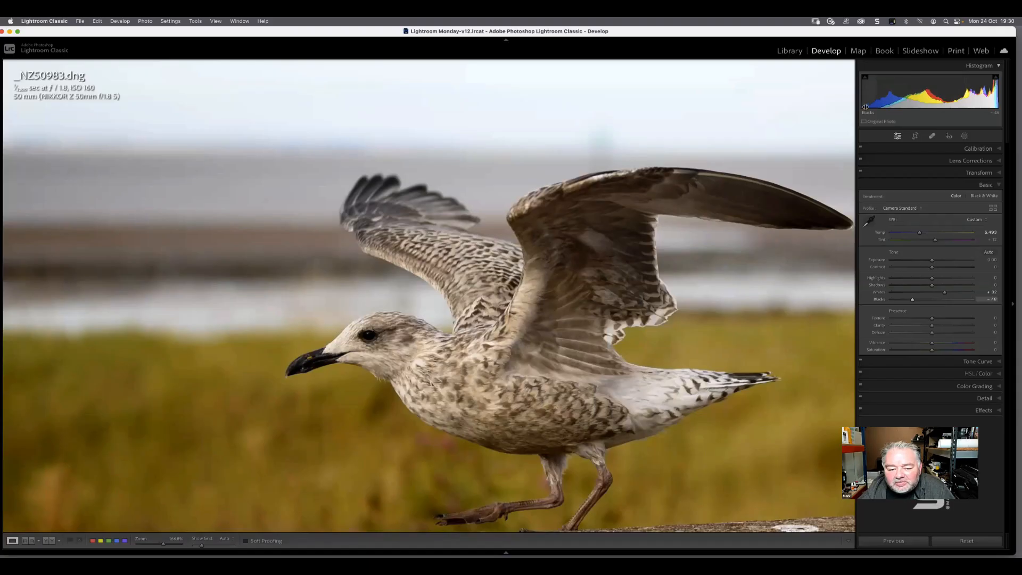
pyautogui.moveTo(913, 301); pyautogui.dragTo(912, 301)
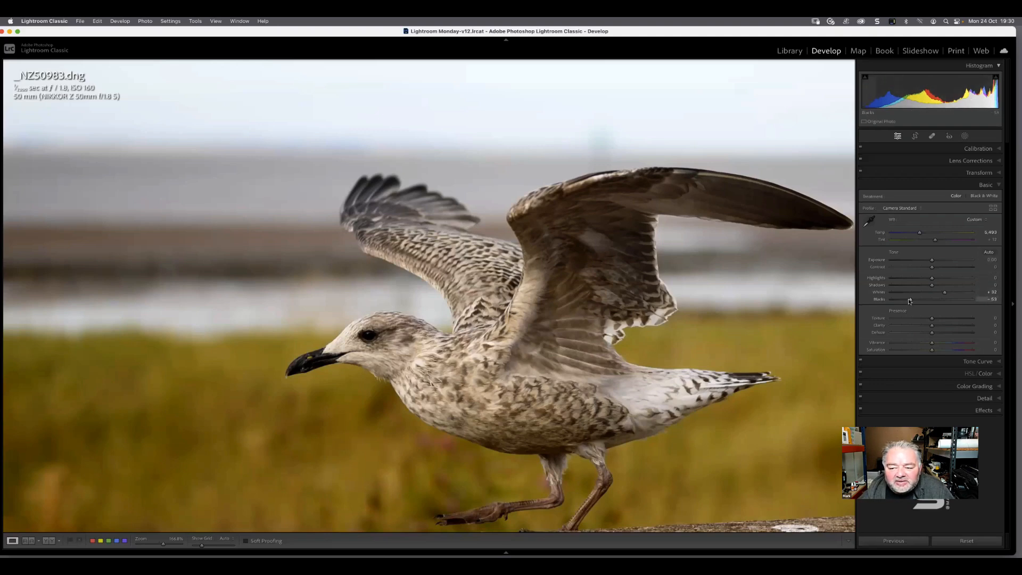
pyautogui.moveTo(910, 300); pyautogui.dragTo(907, 300)
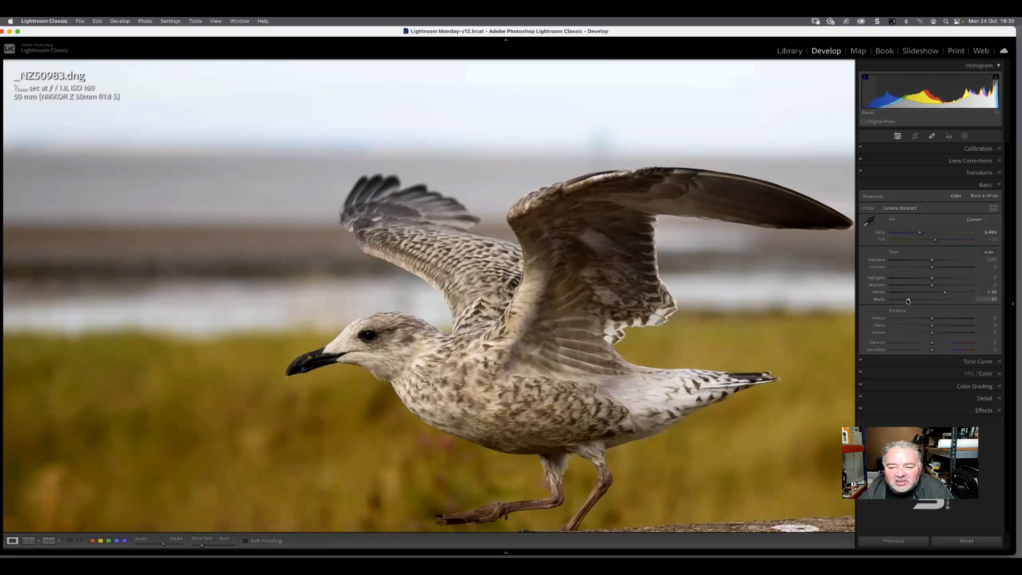
pyautogui.click(585, 324)
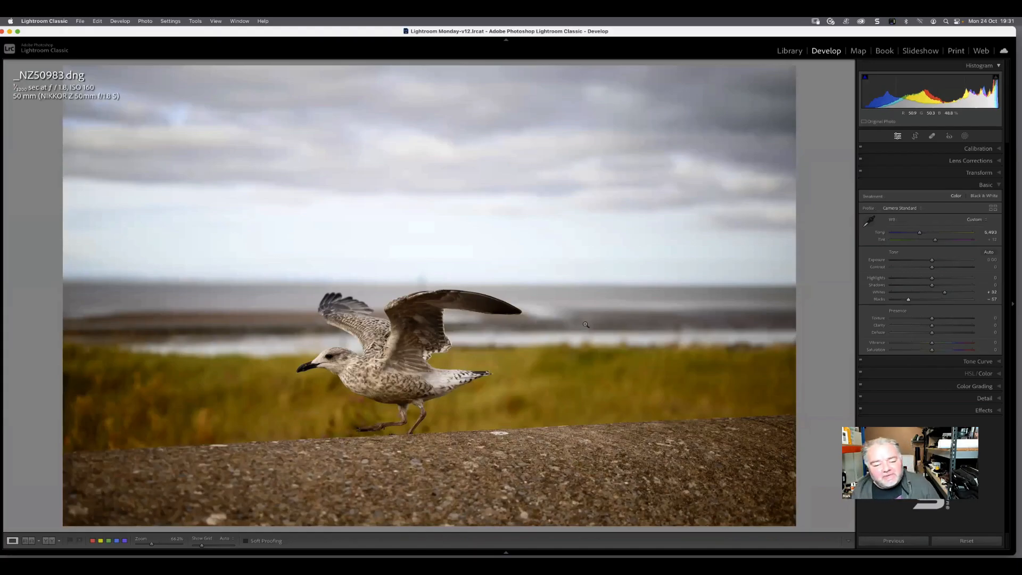
# Use the clipping warning on the gull's beak and eye to set the Blacks to -40
pyautogui.press('j')
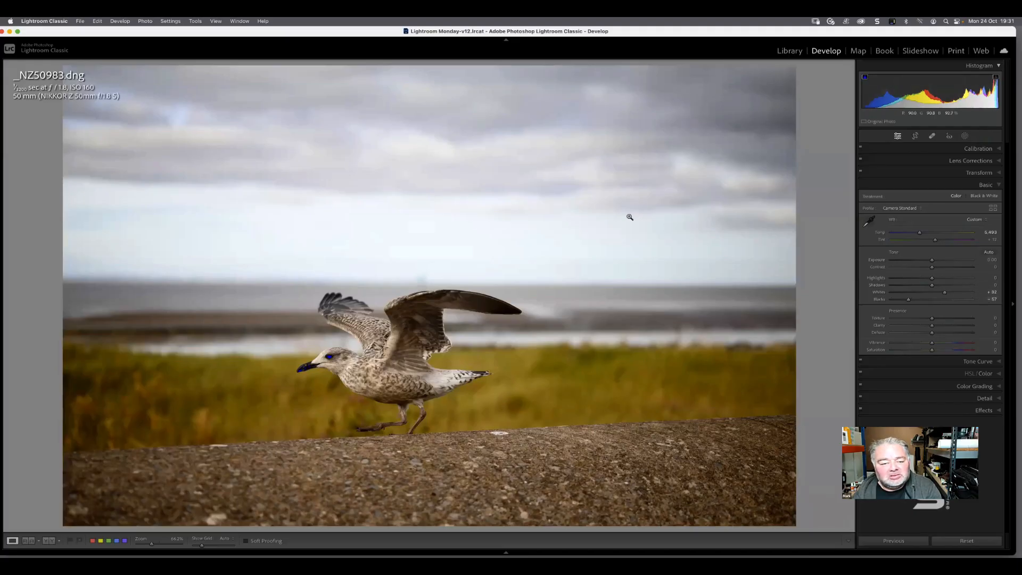
pyautogui.click(309, 367)
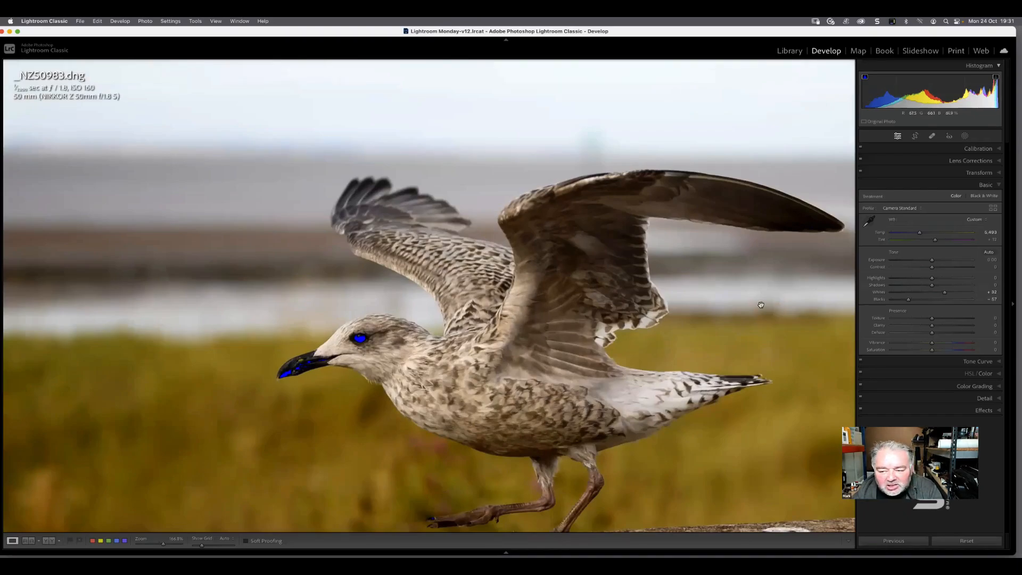
pyautogui.moveTo(909, 301); pyautogui.dragTo(915, 301)
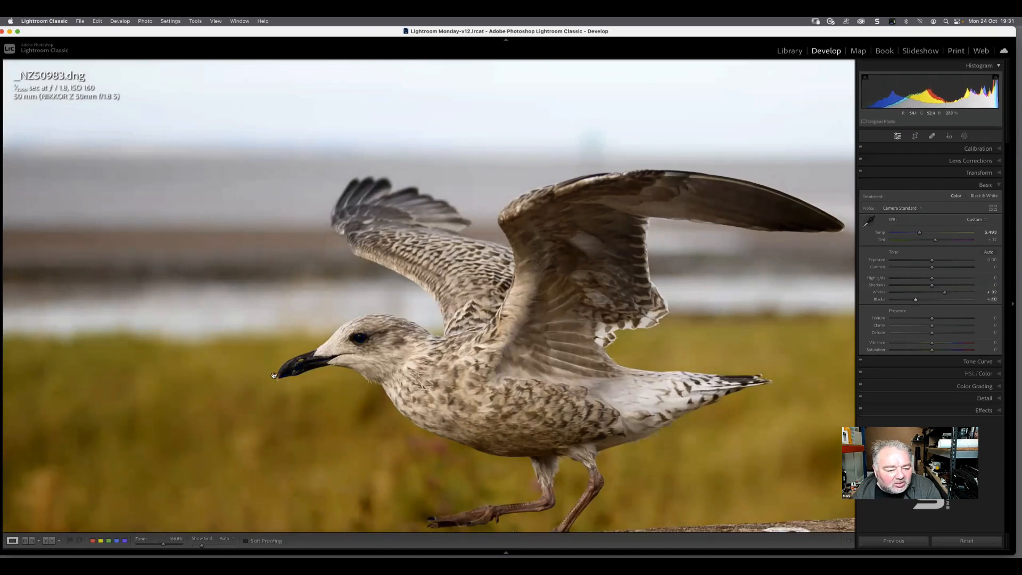
pyautogui.press('j')
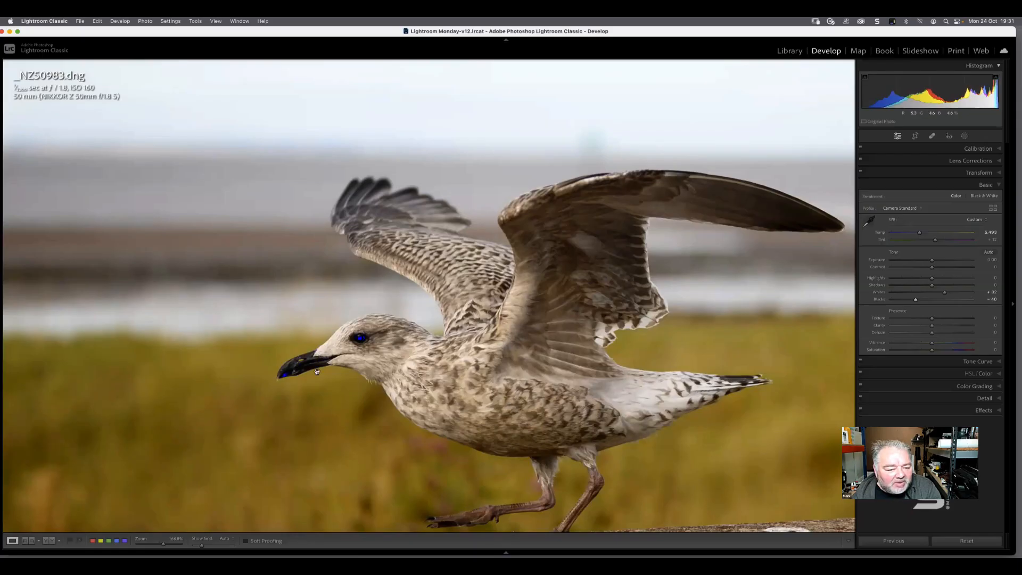
pyautogui.click(396, 343)
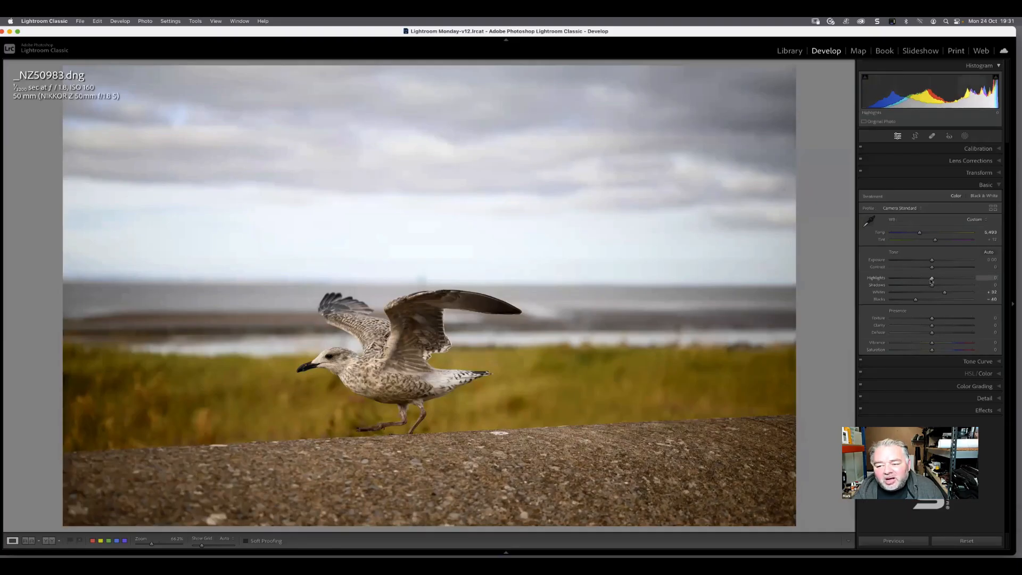
# Set the Highlights to -25 and show the Navigator and edit History beside the photo
pyautogui.moveTo(930, 280); pyautogui.dragTo(919, 282)
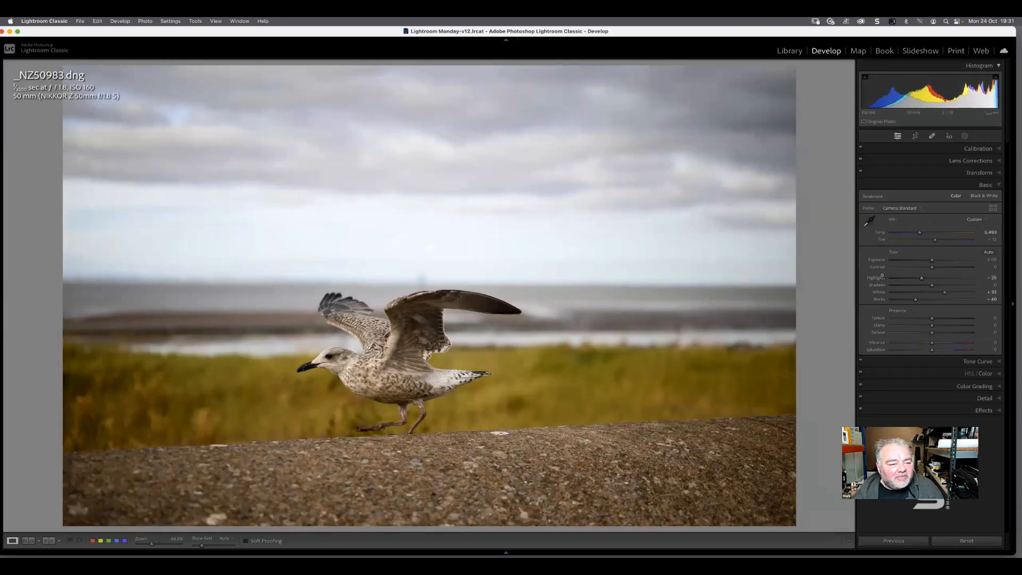
pyautogui.click(2, 299)
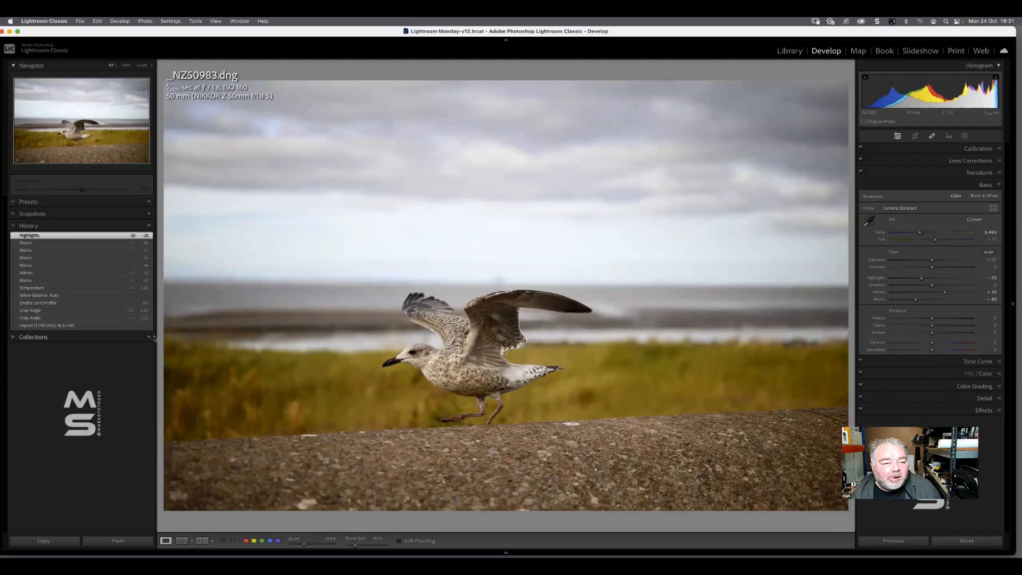
# Zoom the gull photo to 200%, start at its upper-left corner and enable Visualize Spots with the healing tool
pyautogui.click(150, 66)
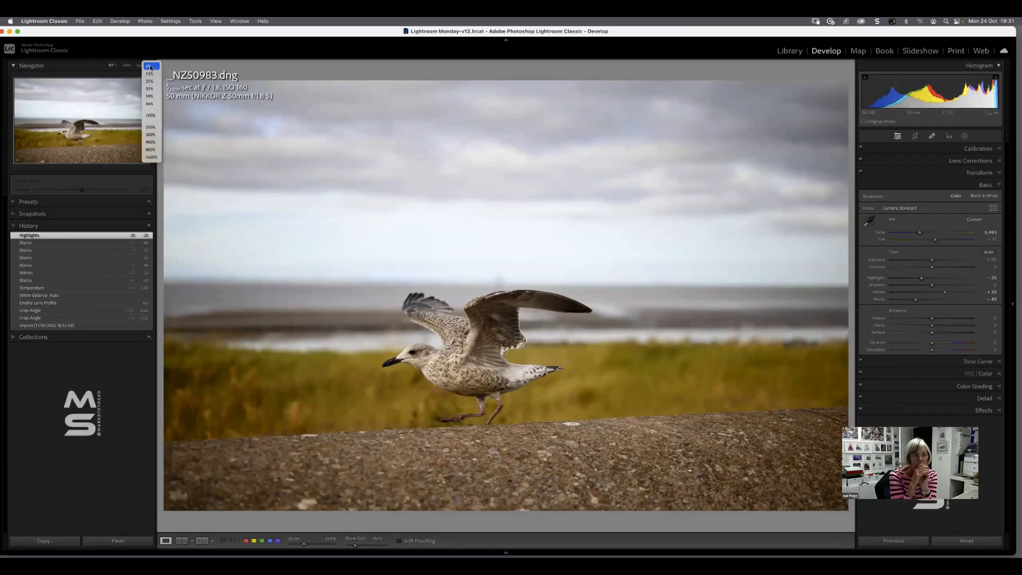
pyautogui.click(151, 127)
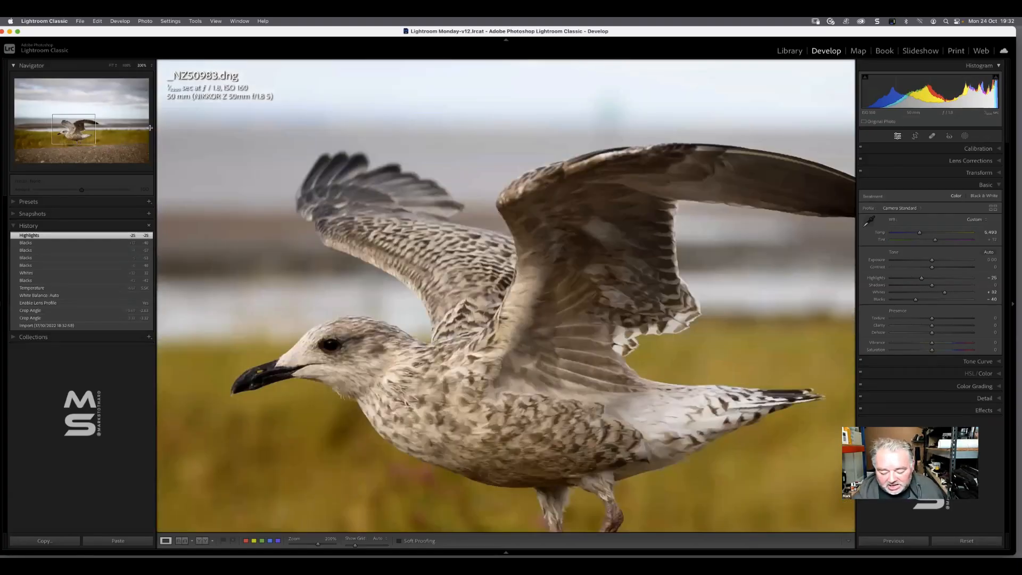
pyautogui.press('Home')
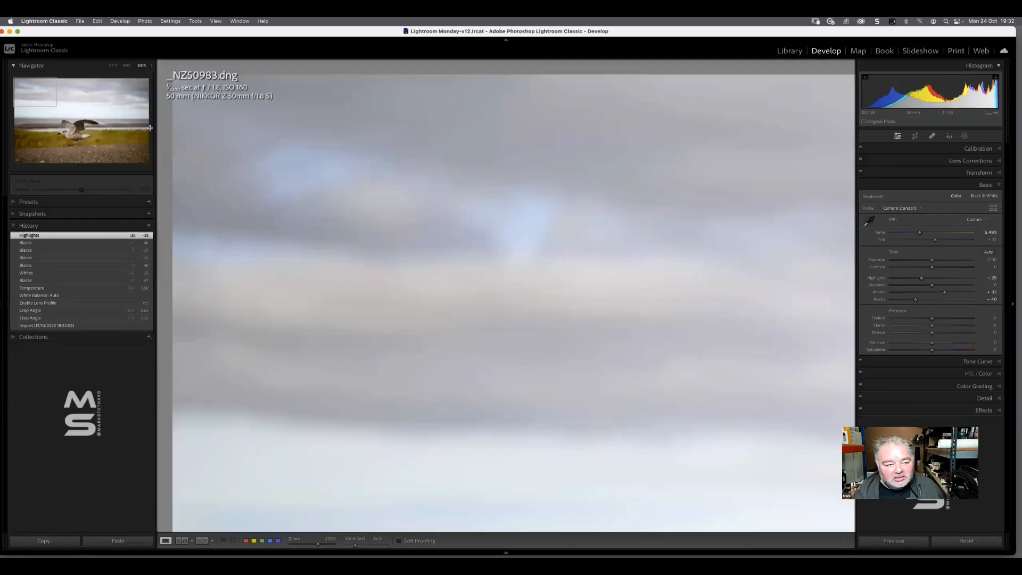
pyautogui.click(932, 136)
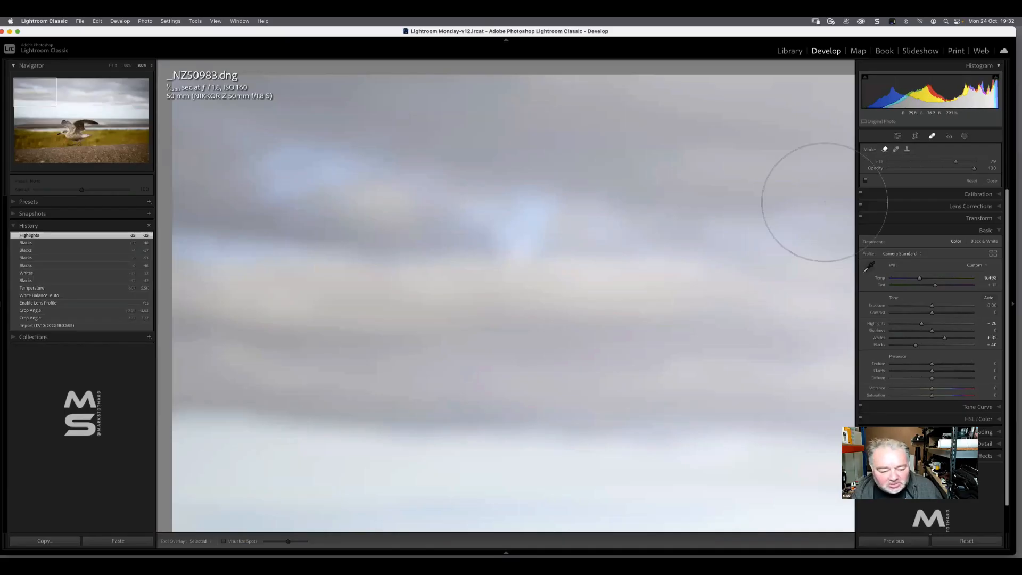
pyautogui.click(222, 541)
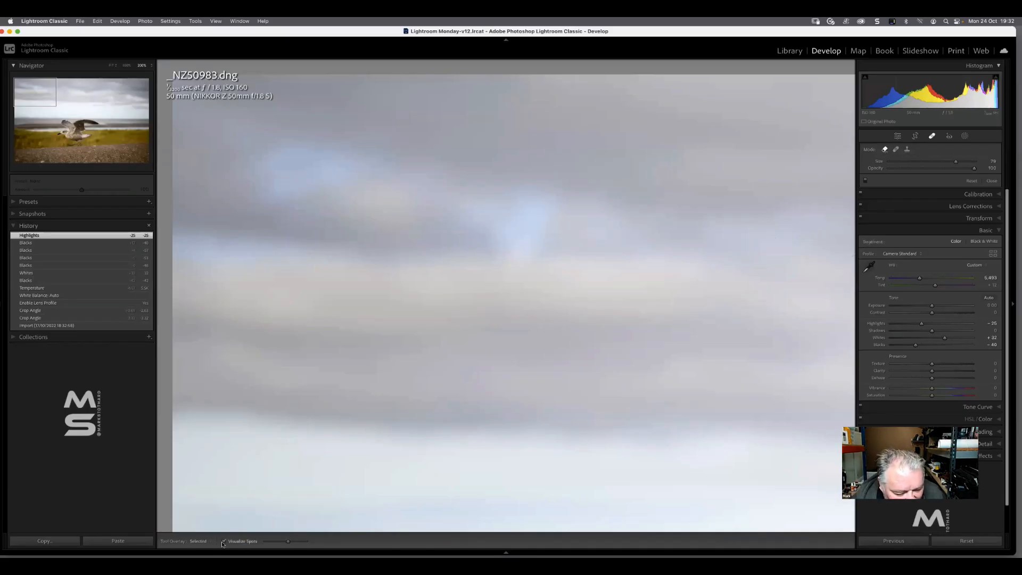
# Examine the whole photo for dust spots, section by section down to its lower-right corner, using the spot visualization
pyautogui.scroll(-10, 232, 530)
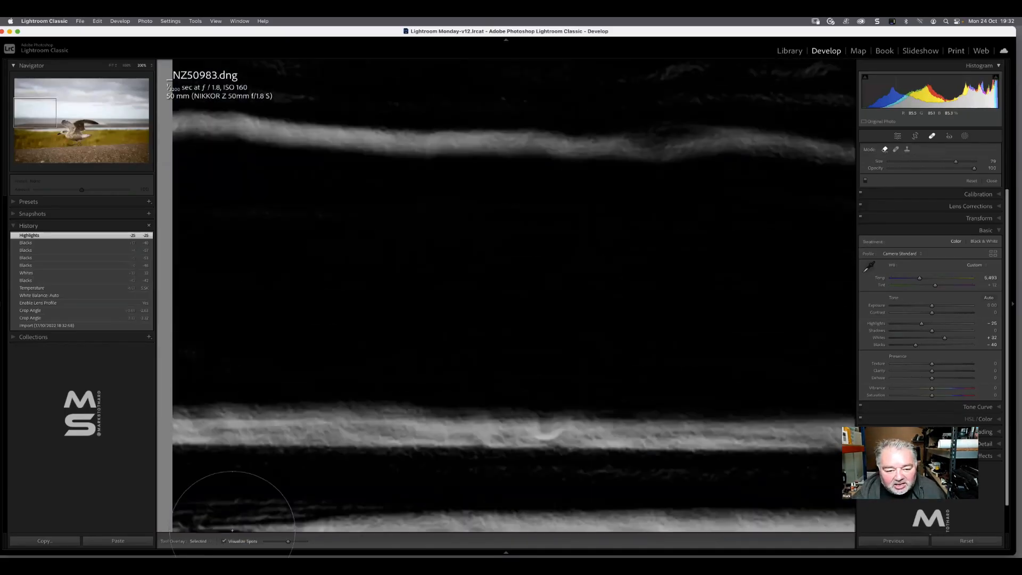
pyautogui.press('pagedown')
pyautogui.press('pagedown')
pyautogui.press('pagedown')
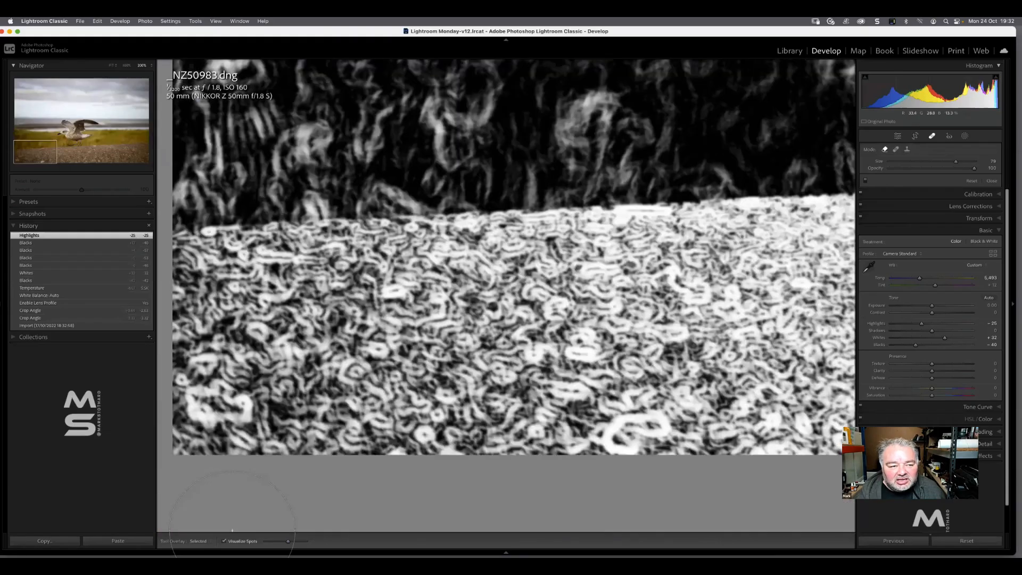
pyautogui.press('pagedown')
pyautogui.press('pagedown')
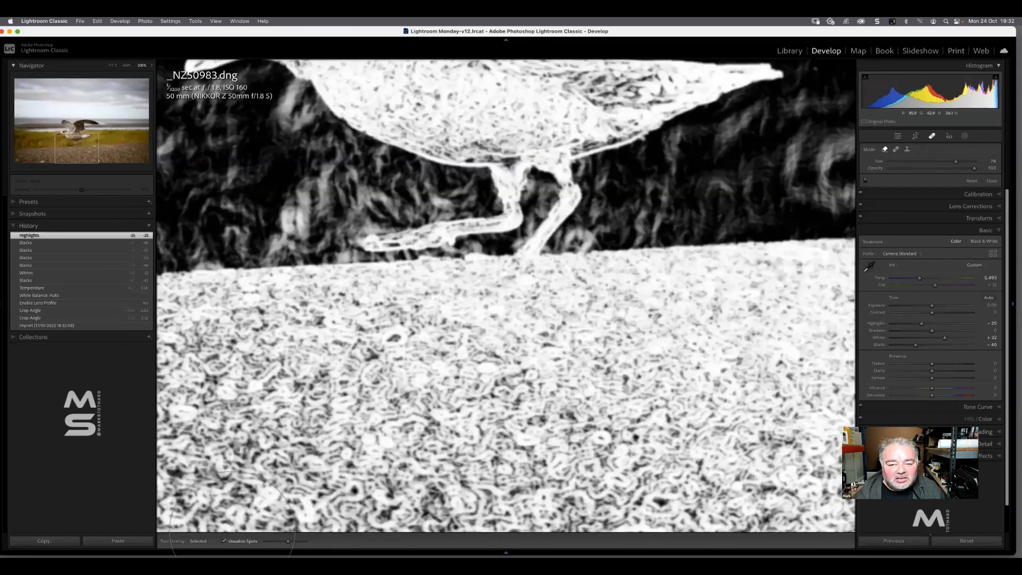
pyautogui.press('pagedown')
pyautogui.press('pagedown')
pyautogui.press('pagedown')
pyautogui.press('pagedown')
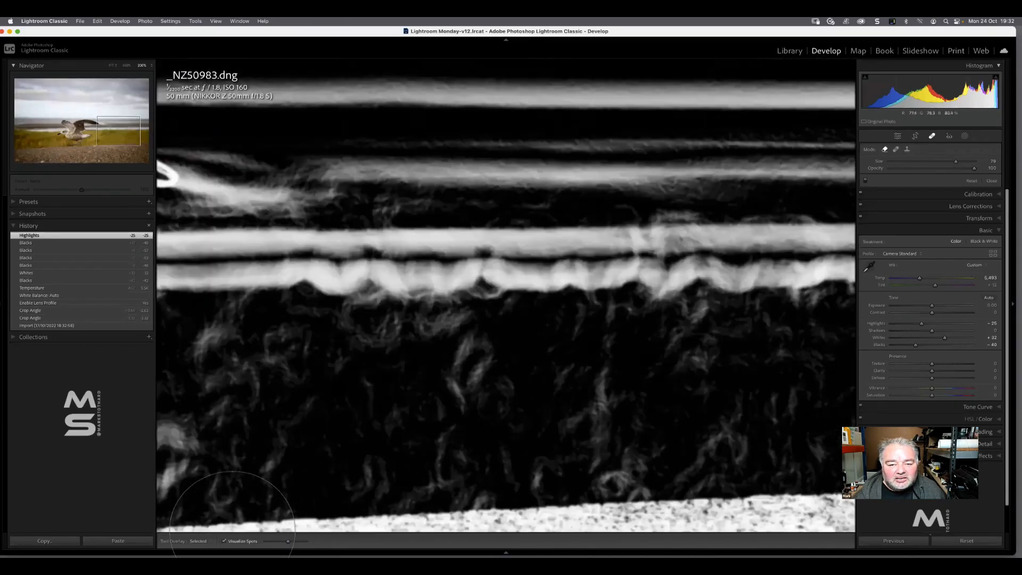
pyautogui.press('pagedown')
pyautogui.press('pagedown')
pyautogui.press('pagedown')
pyautogui.press('pagedown')
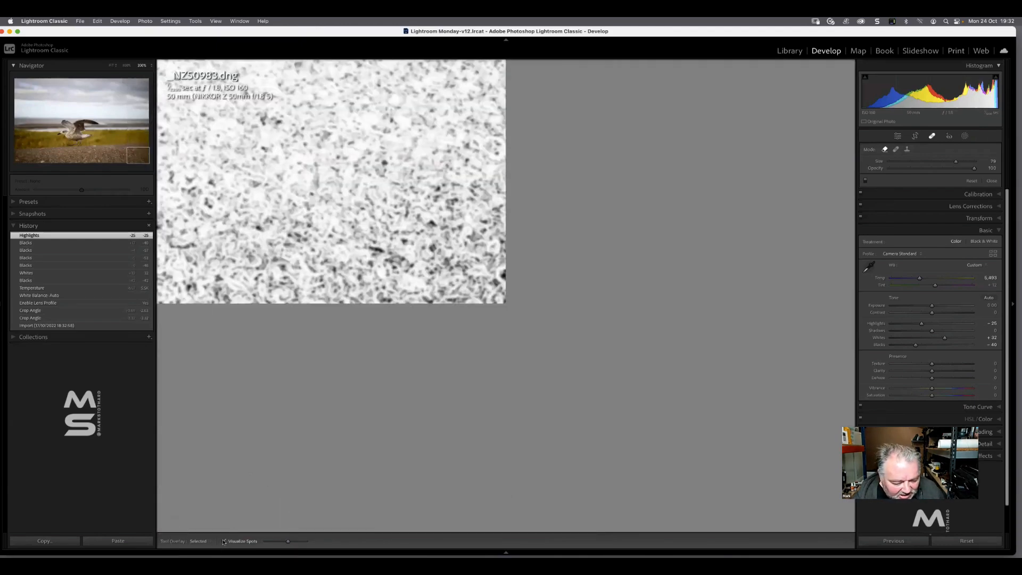
# Turn off Visualize Spots, check the photo in normal colour back up to its upper-left corner, and close the healing tool
pyautogui.click(224, 541)
pyautogui.press('pageup')
pyautogui.press('pageup')
pyautogui.press('pageup')
pyautogui.press('pageup')
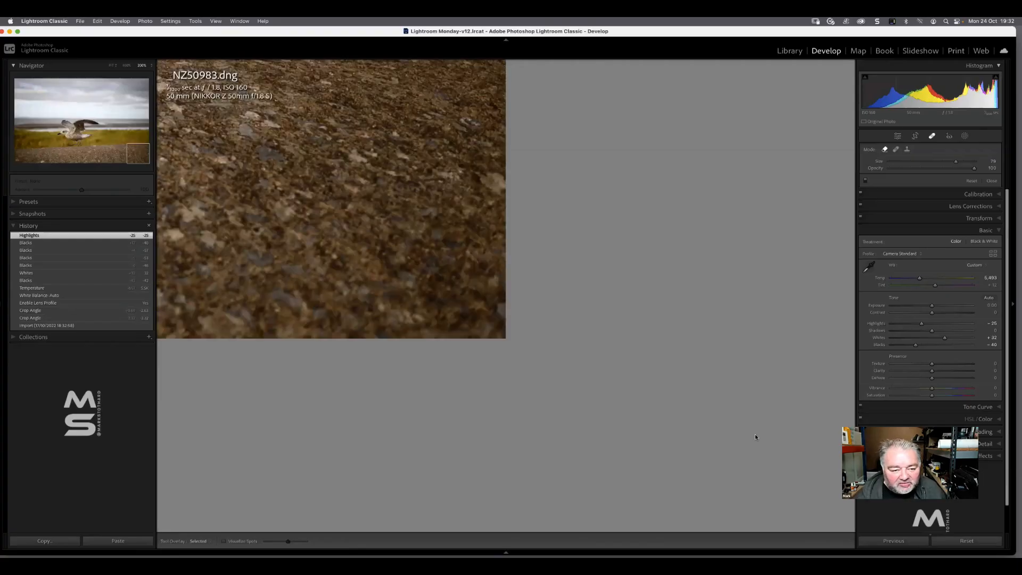
pyautogui.scroll(-15, 755, 435)
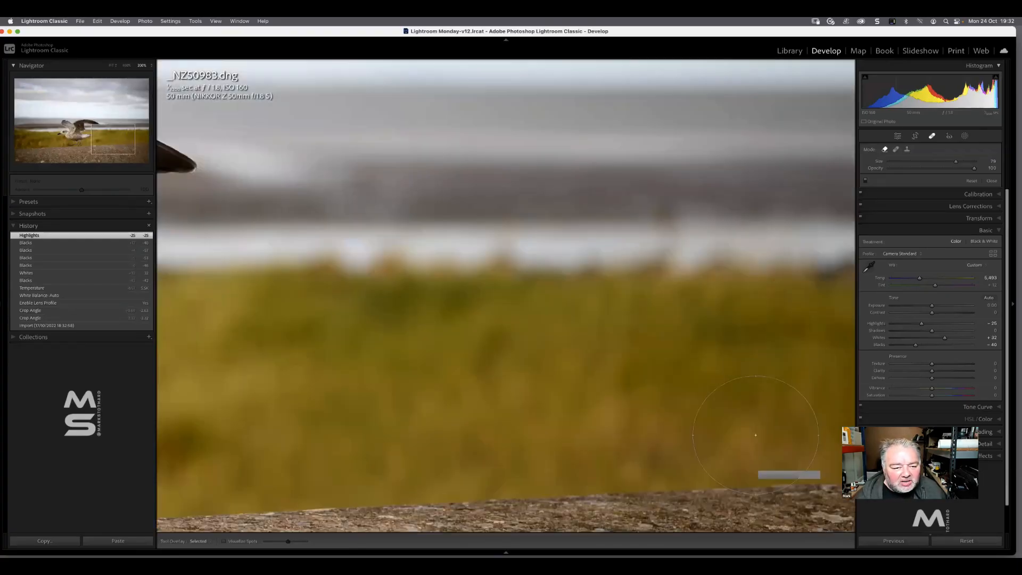
pyautogui.scroll(7, 755, 435)
pyautogui.press('pageup')
pyautogui.press('pageup')
pyautogui.press('pageup')
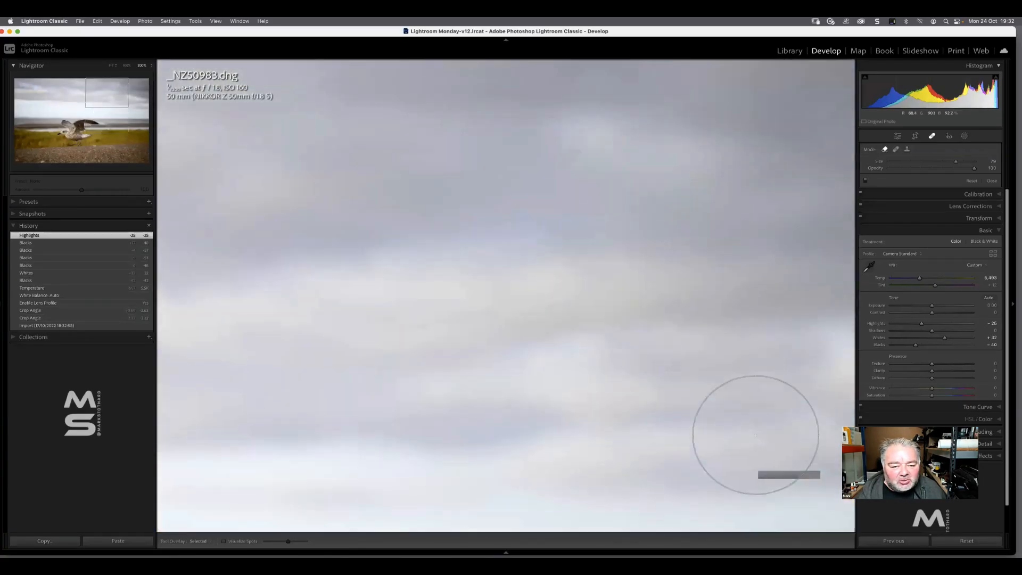
pyautogui.press('pageup')
pyautogui.press('pageup')
pyautogui.press('pageup')
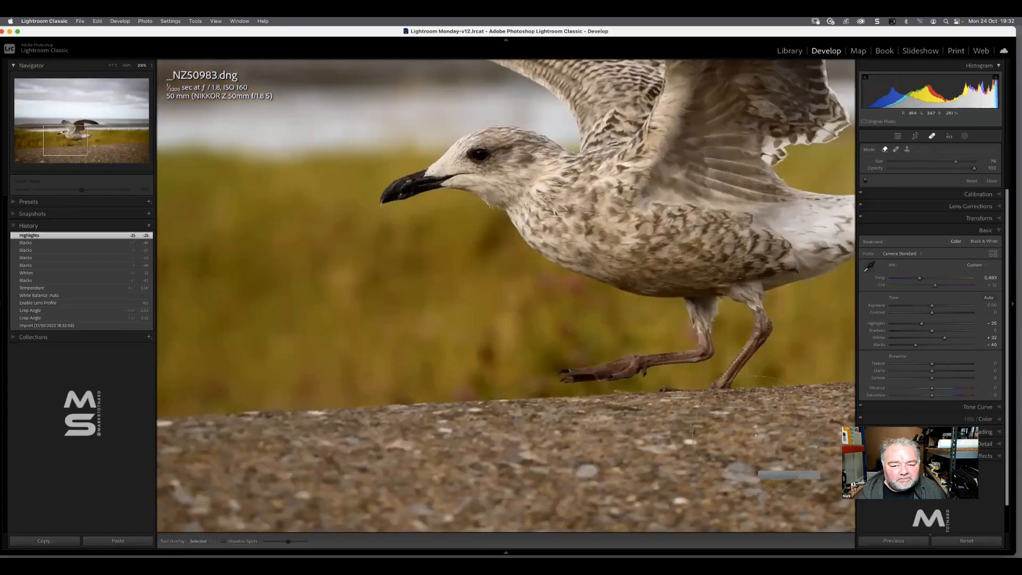
pyautogui.press('pageup')
pyautogui.press('pageup')
pyautogui.press('pageup')
pyautogui.press('pageup')
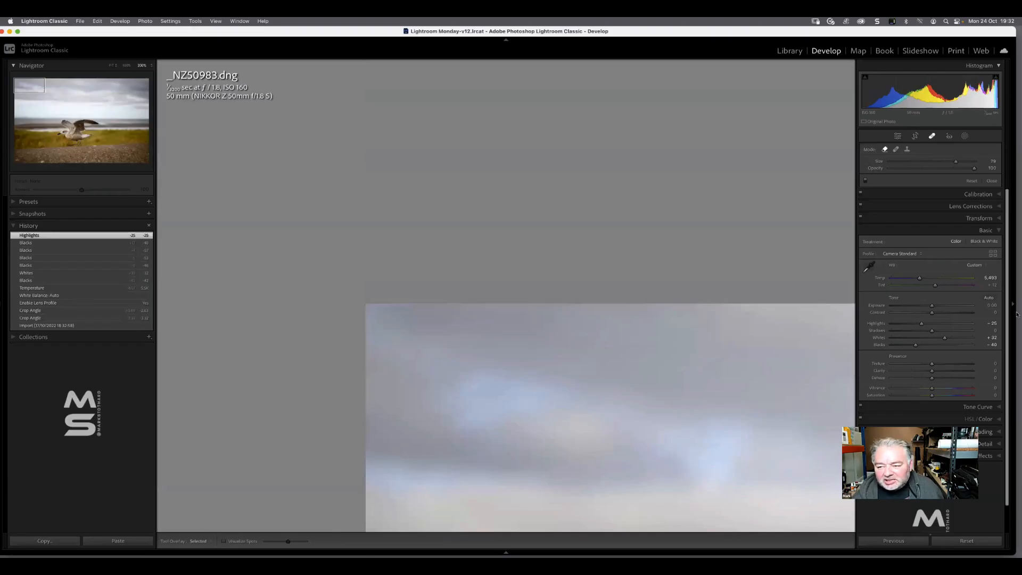
pyautogui.click(992, 181)
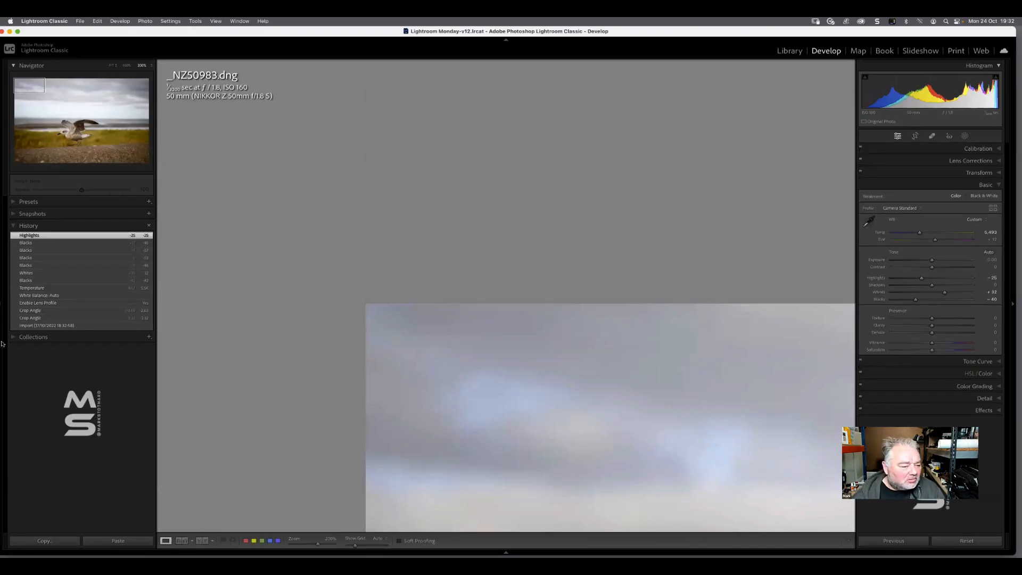
# Fit the whole photo in view and revert it to its Import state in the edit History
pyautogui.click(4, 308)
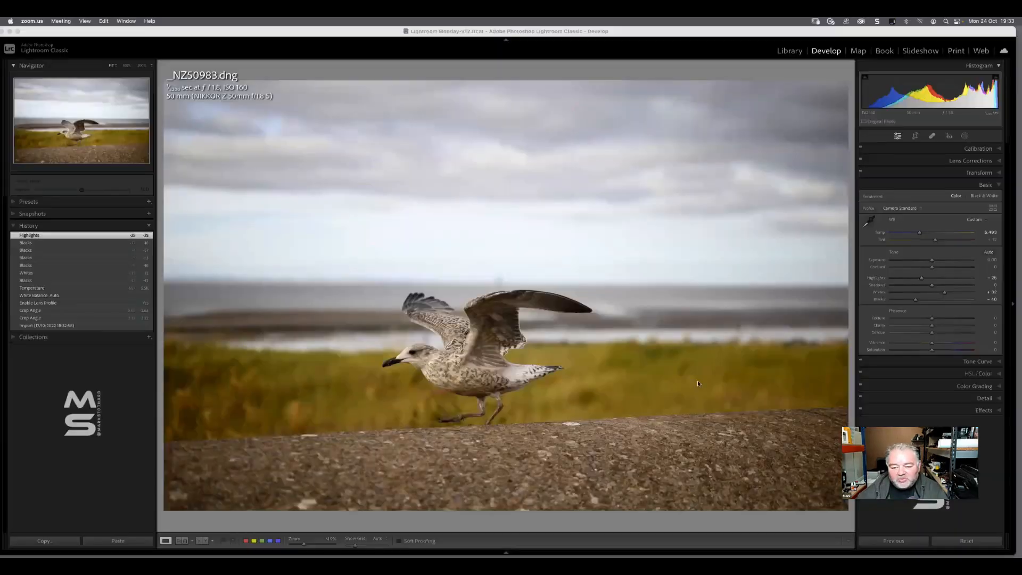
pyautogui.click(357, 39)
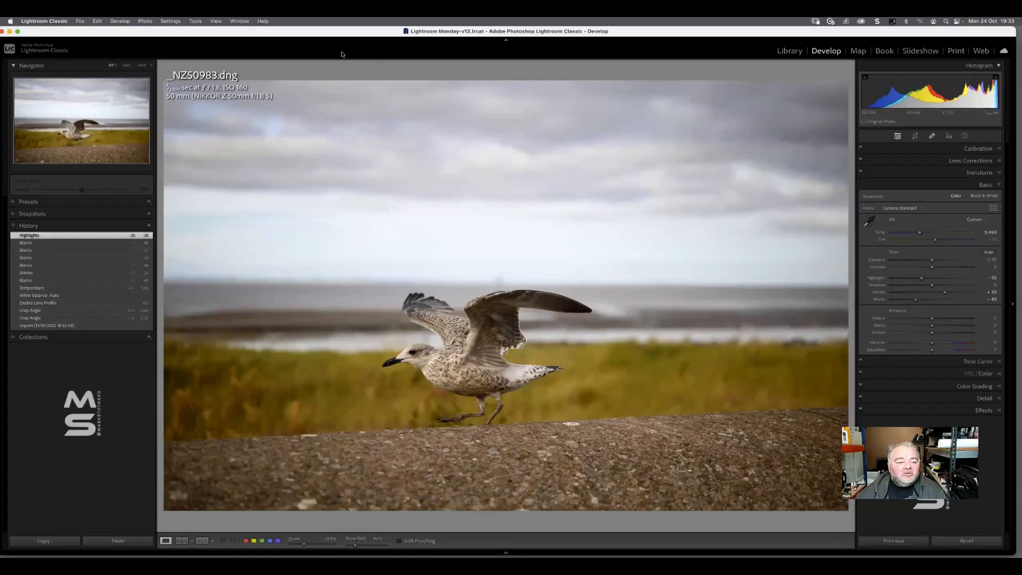
pyautogui.click(59, 326)
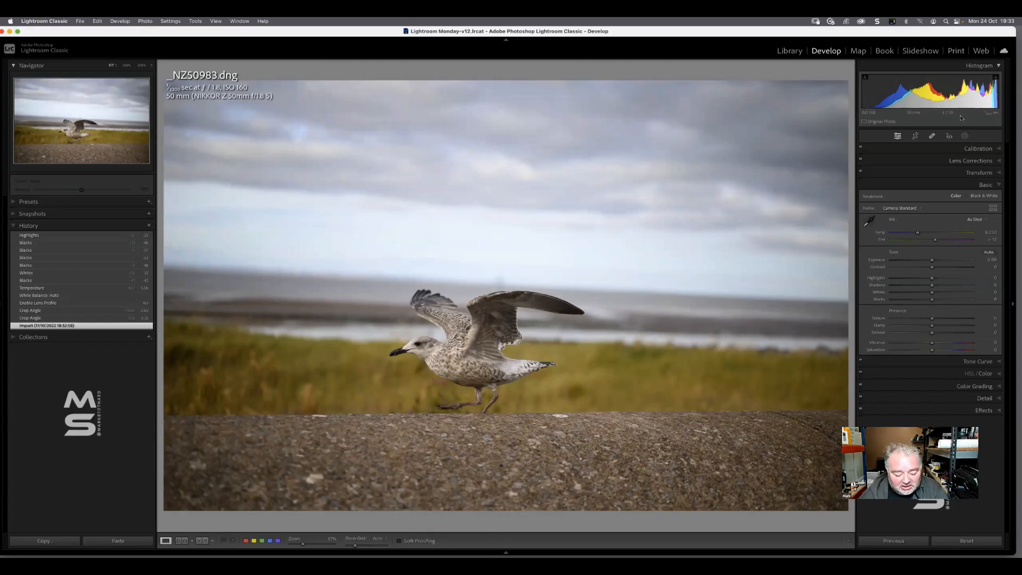
# Open the Crop tool and cycle through all its composition overlays, returning to the rule-of-thirds grid
pyautogui.press('r')
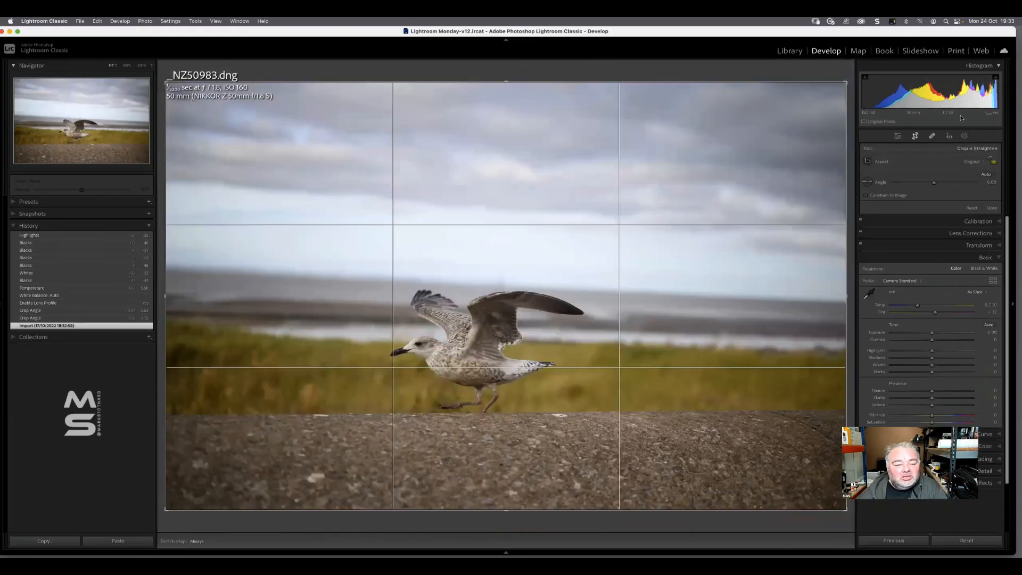
pyautogui.press('o')
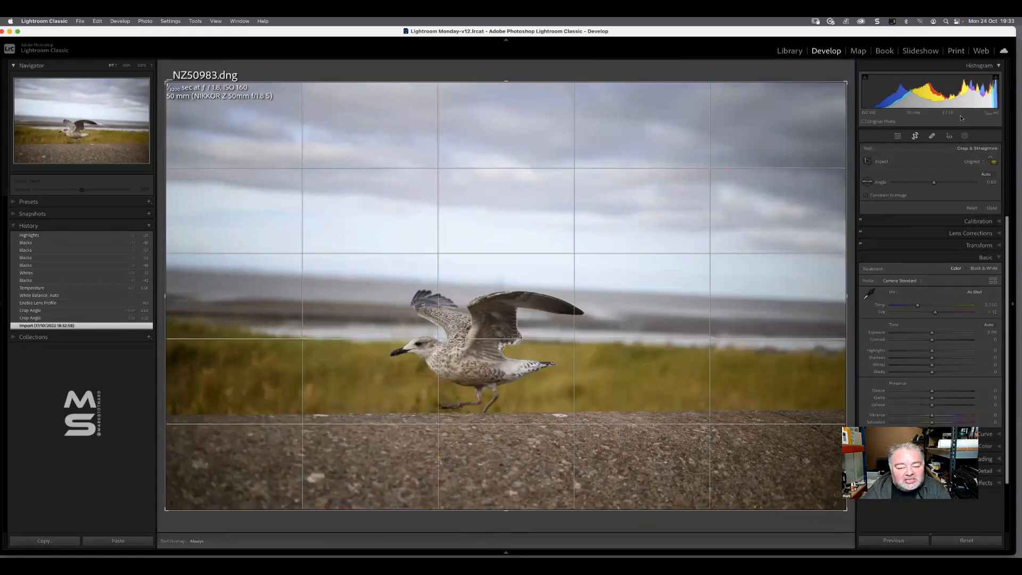
pyautogui.press('o')
pyautogui.press('o')
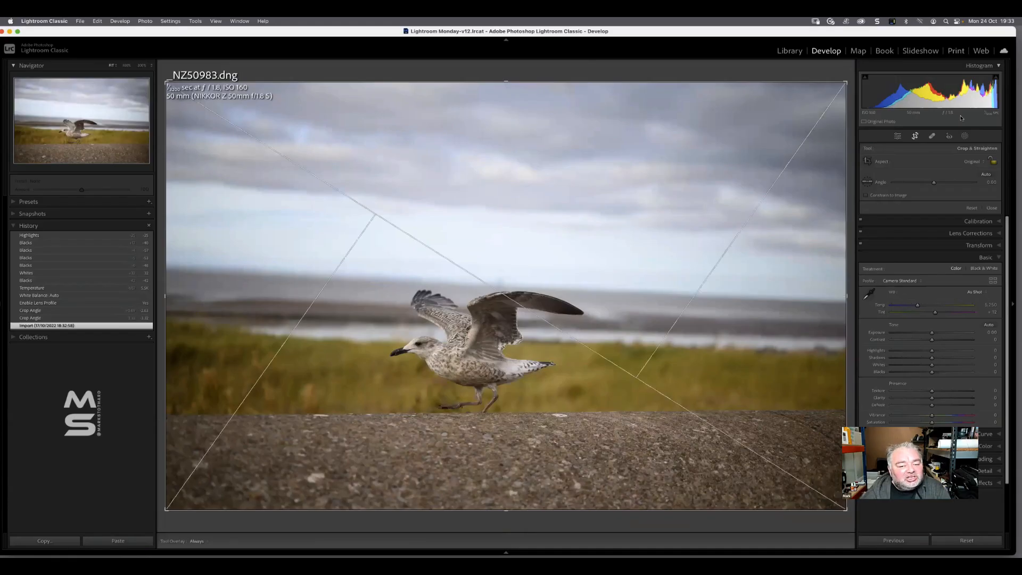
pyautogui.press('o')
pyautogui.press('o')
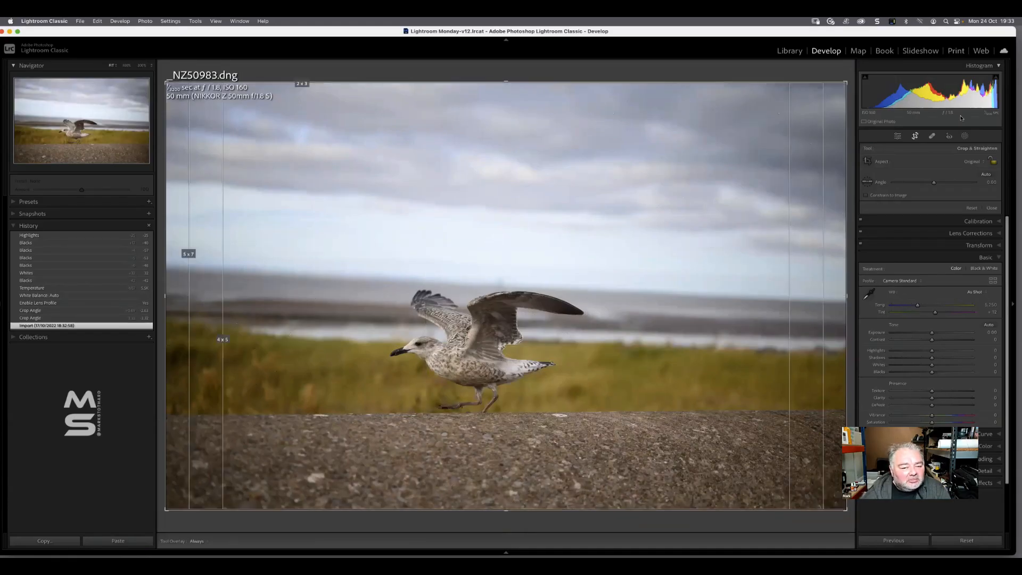
pyautogui.press('o')
pyautogui.press('o')
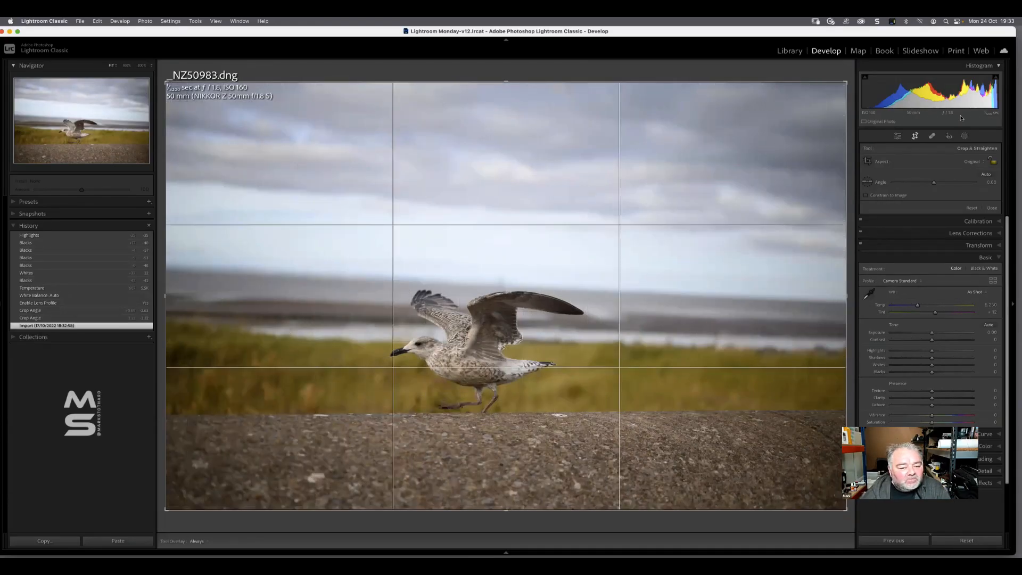
pyautogui.press('o')
pyautogui.press('o')
pyautogui.press('o')
pyautogui.press('o')
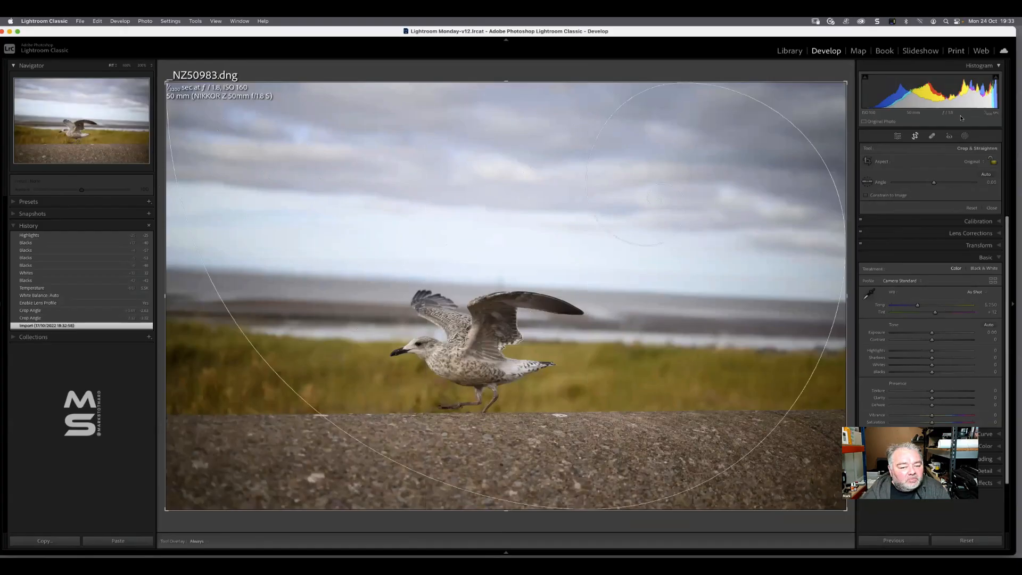
pyautogui.press('o')
pyautogui.press('o')
pyautogui.press('o')
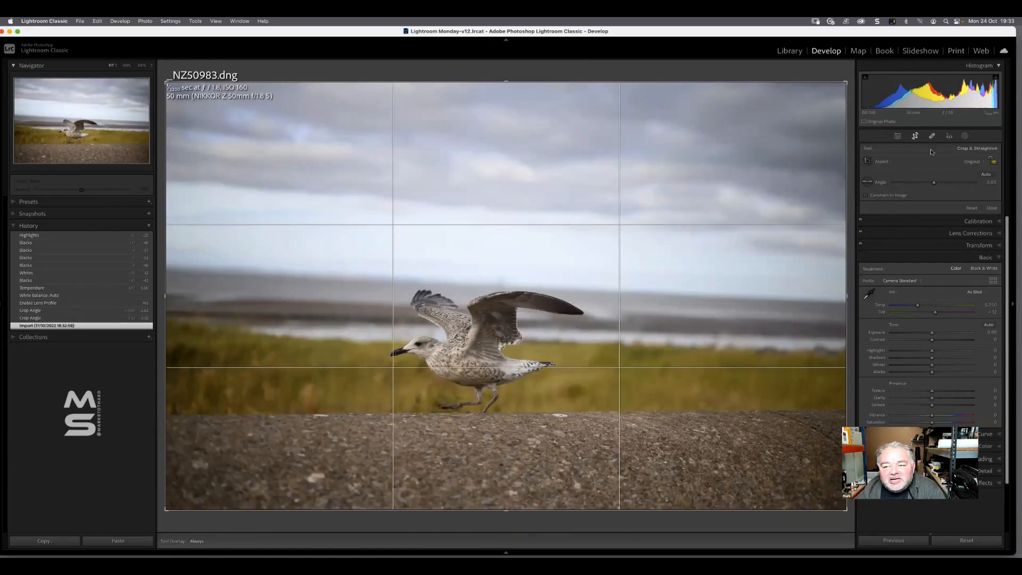
# Straighten the photo's sea horizon with the crop angle, refining it to about -2 degrees, and apply the crop
pyautogui.moveTo(933, 181); pyautogui.dragTo(931, 186)
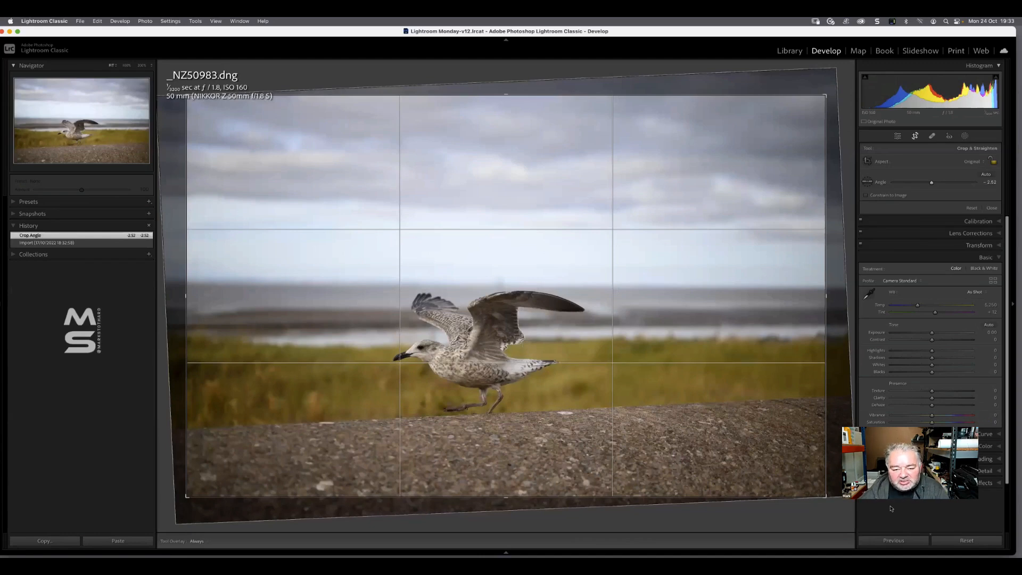
pyautogui.press('r')
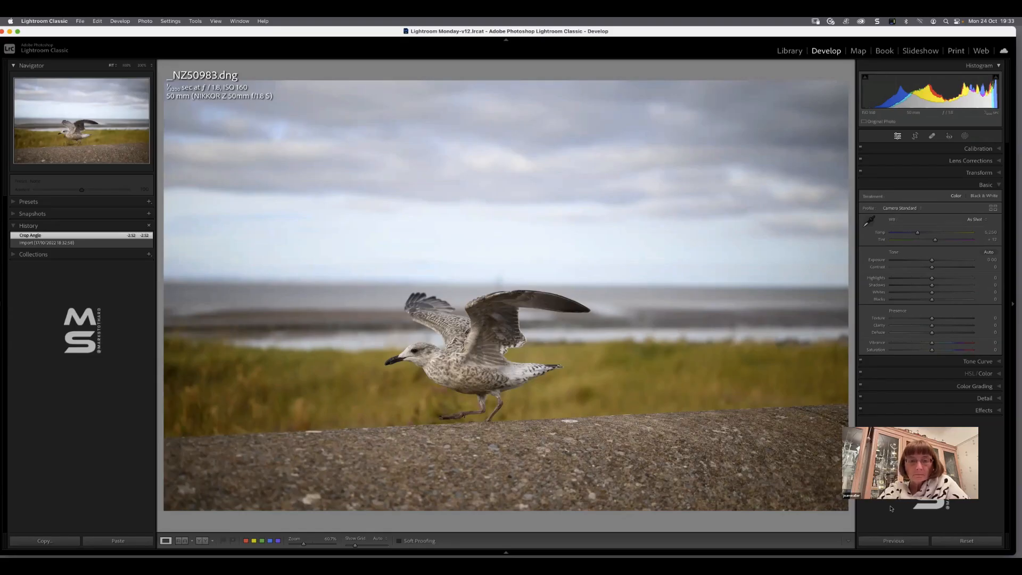
pyautogui.click(915, 137)
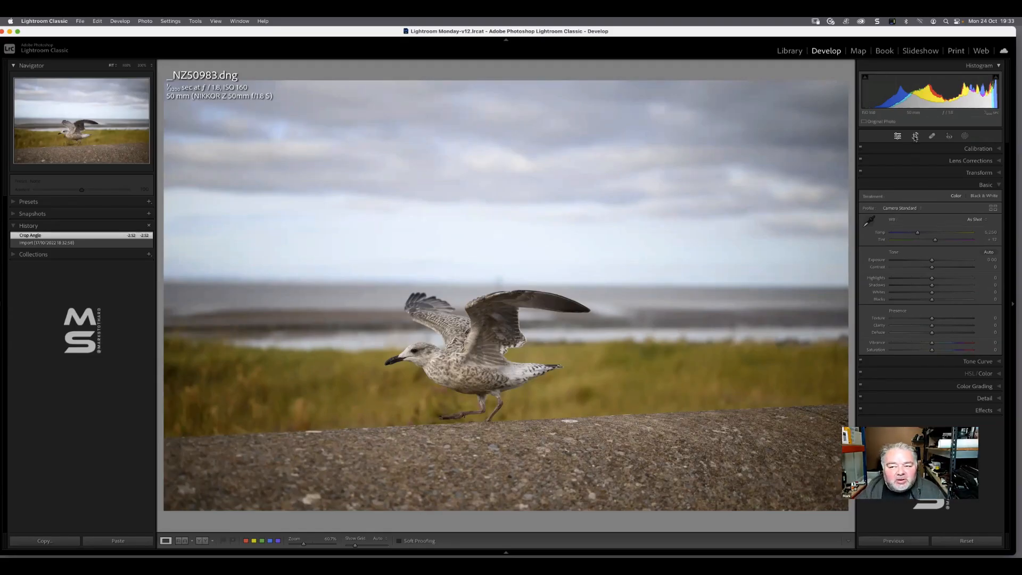
pyautogui.moveTo(932, 182); pyautogui.dragTo(933, 182)
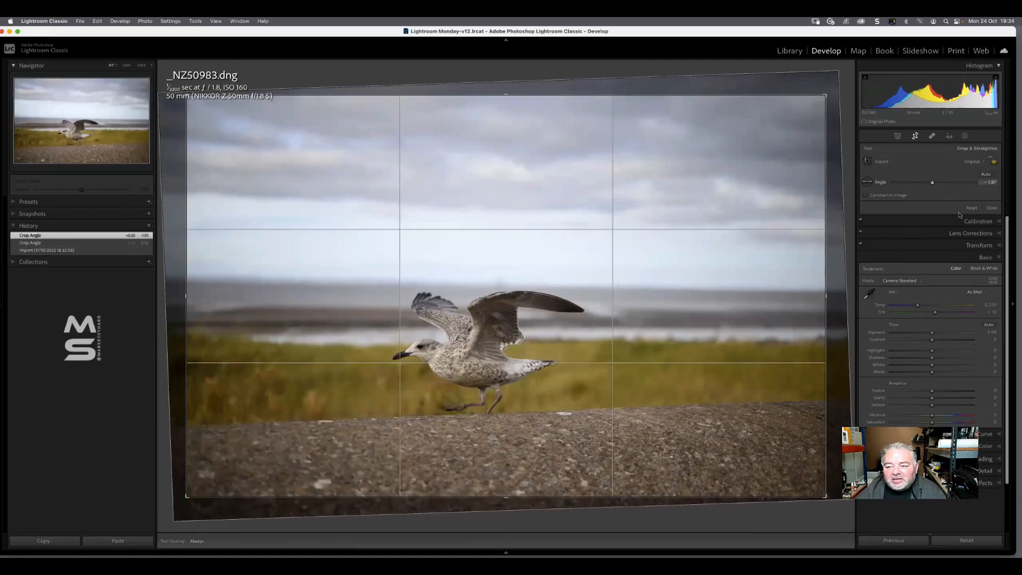
pyautogui.click(993, 209)
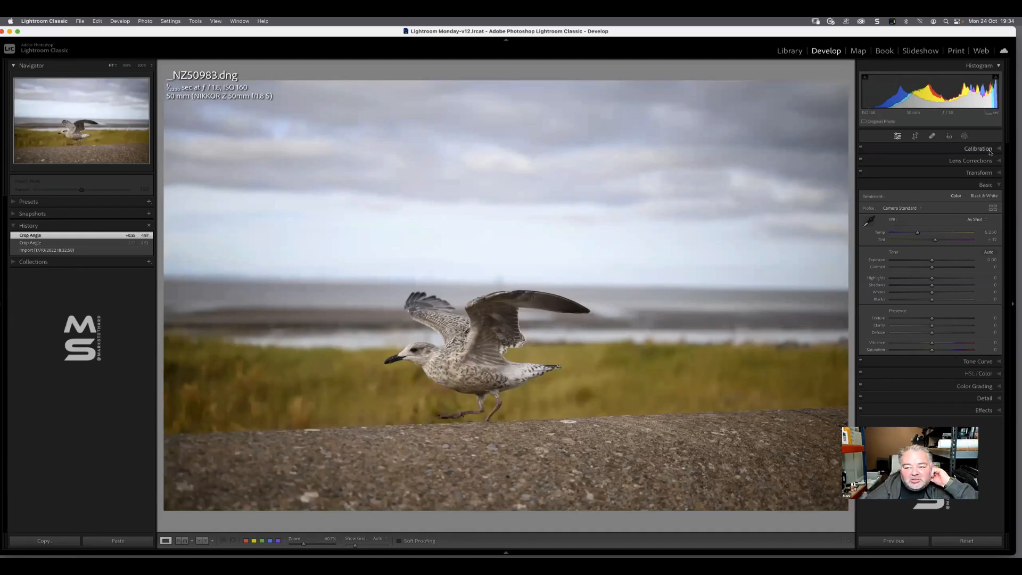
# Enable the lens Profile Corrections for the photo and bring up the Basic adjustments
pyautogui.click(974, 161)
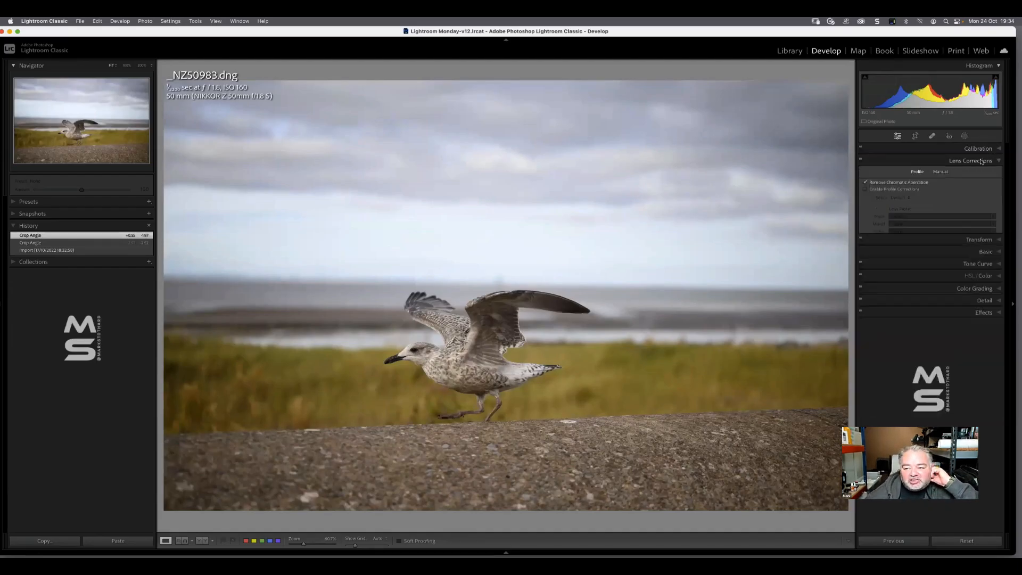
pyautogui.click(885, 190)
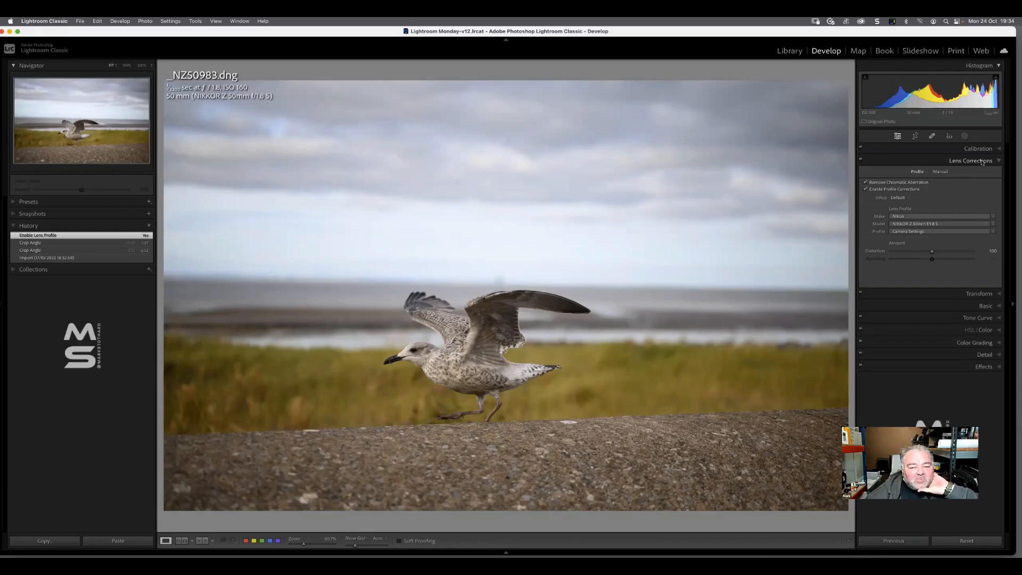
pyautogui.click(982, 161)
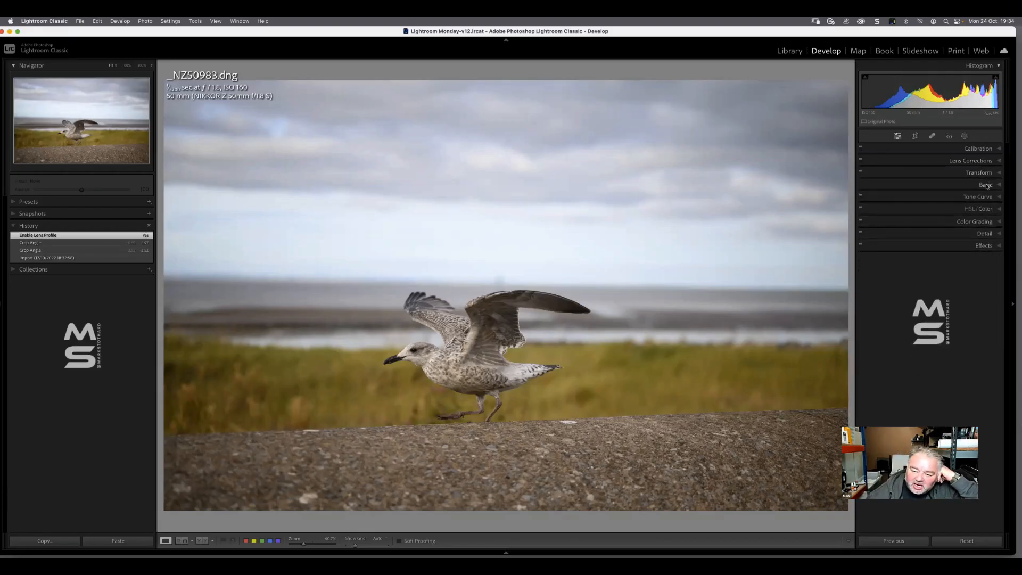
pyautogui.click(985, 185)
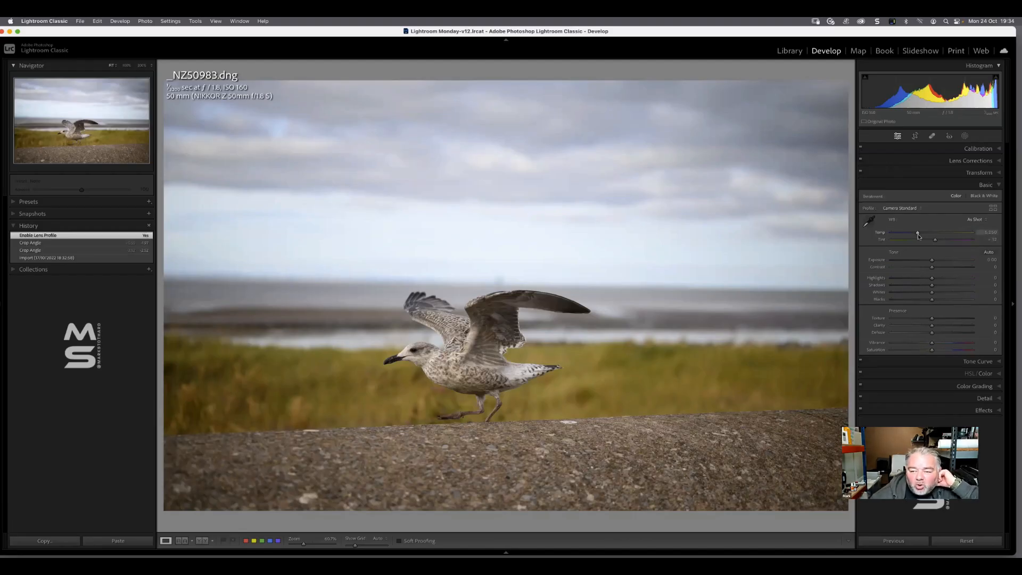
# Try a warmer color temperature, reset it, and sample the stone wall below the gull as the white balance neutral
pyautogui.moveTo(916, 233); pyautogui.dragTo(937, 233)
pyautogui.doubleClick(883, 232)
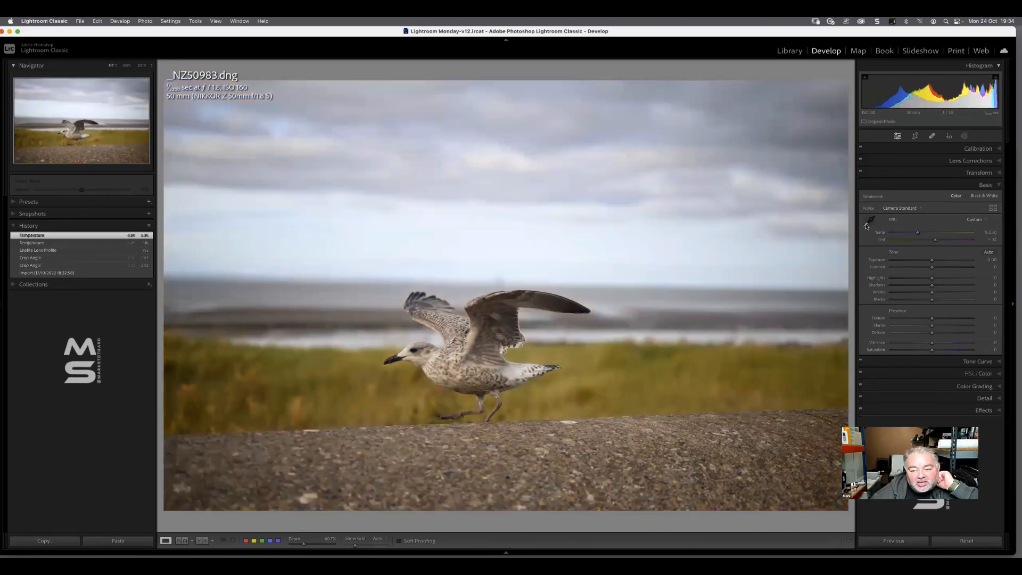
pyautogui.click(867, 222)
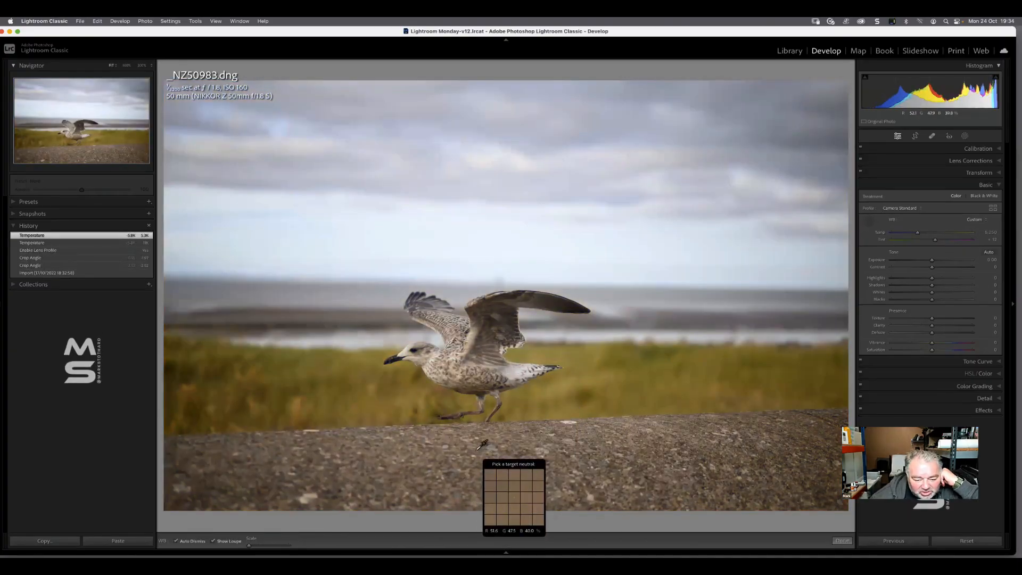
pyautogui.click(491, 449)
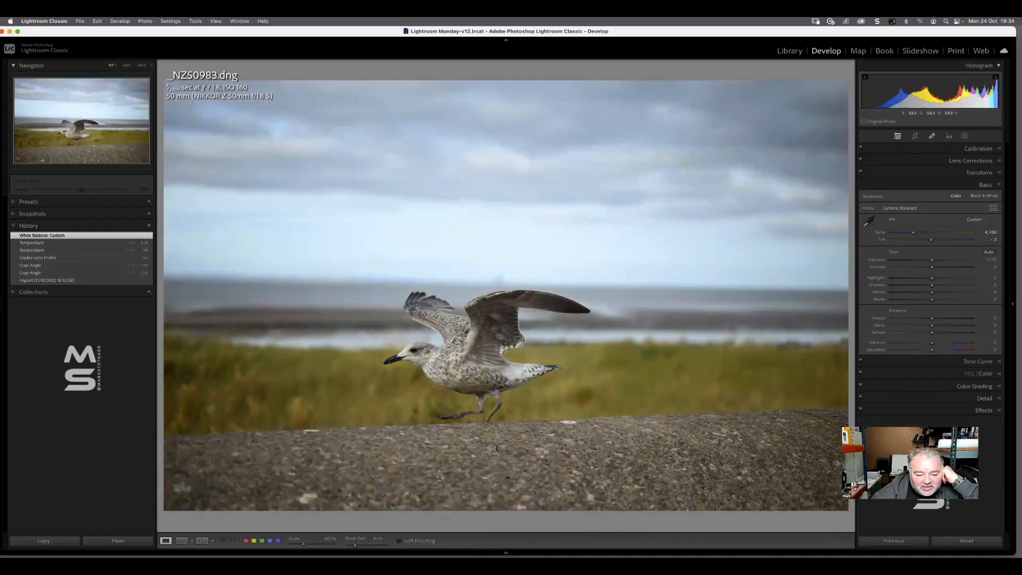
pyautogui.click(989, 232)
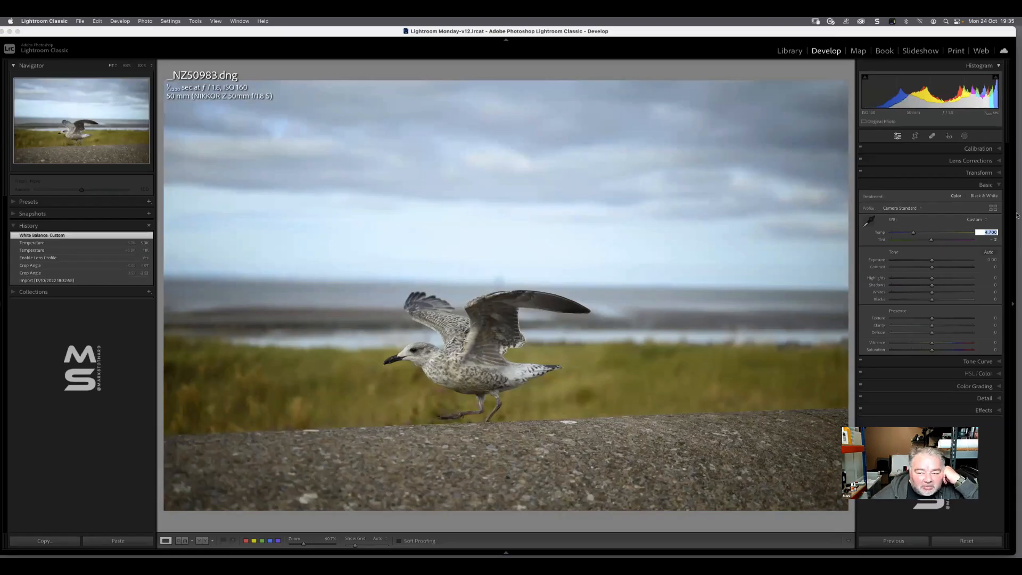
# Apply the Cloudy white balance preset and set the color temperature to 4700
pyautogui.click(974, 220)
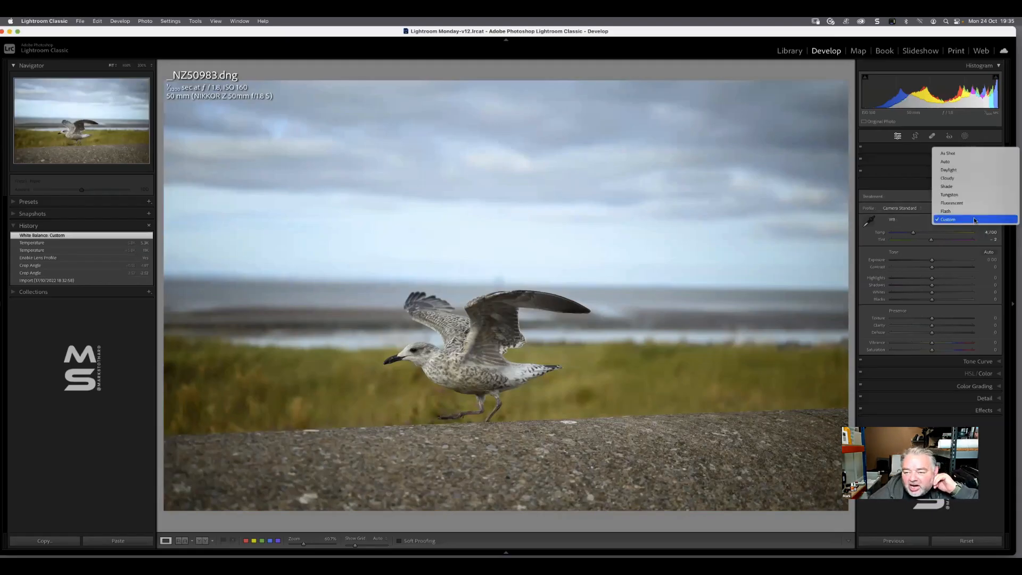
pyautogui.click(963, 178)
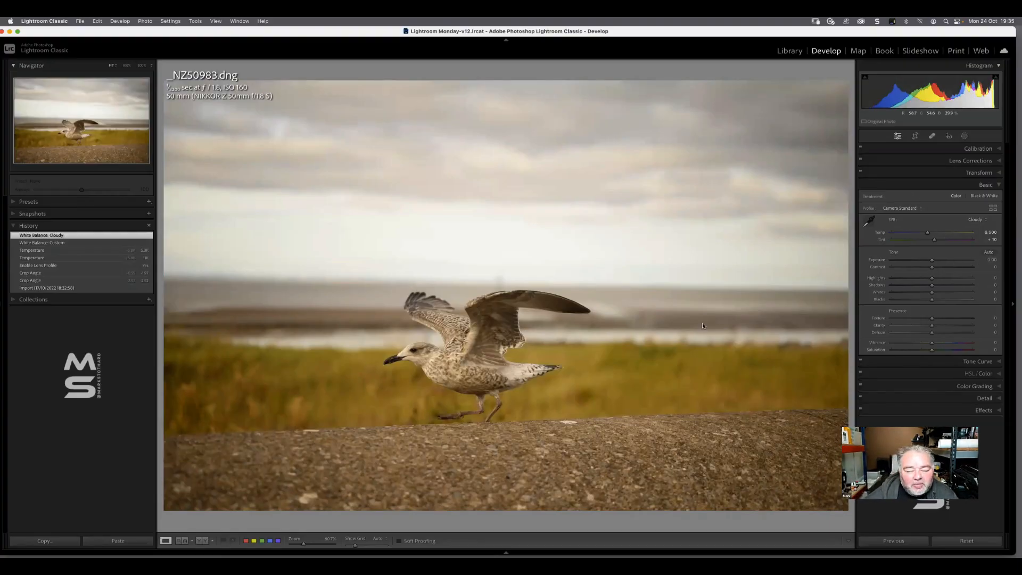
pyautogui.click(995, 233)
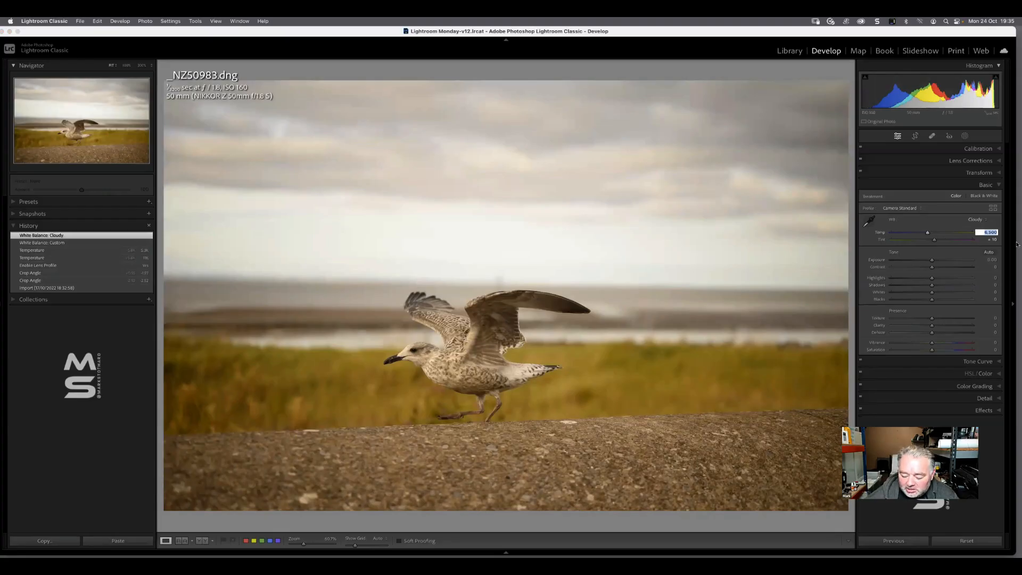
pyautogui.write('4700')
pyautogui.press('Return')
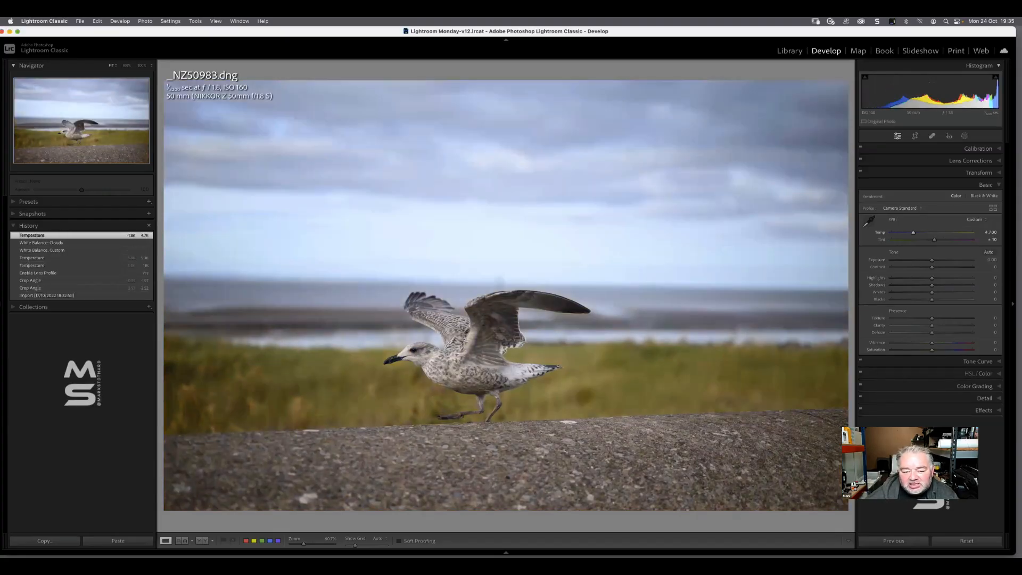
# Compare the photo's white balance at color temperatures of 6500 and 4700
pyautogui.click(995, 231)
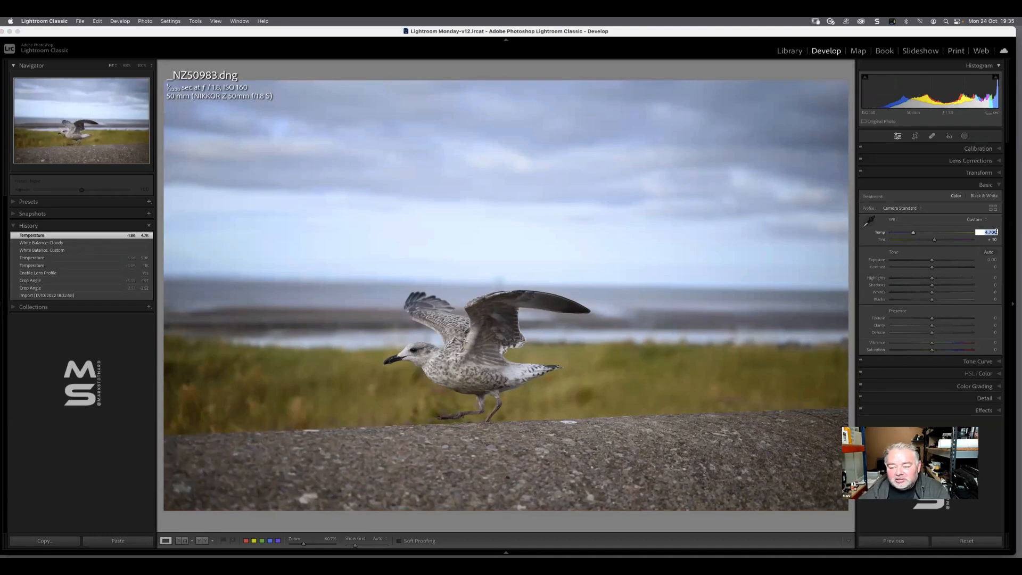
pyautogui.write('6500')
pyautogui.press('Return')
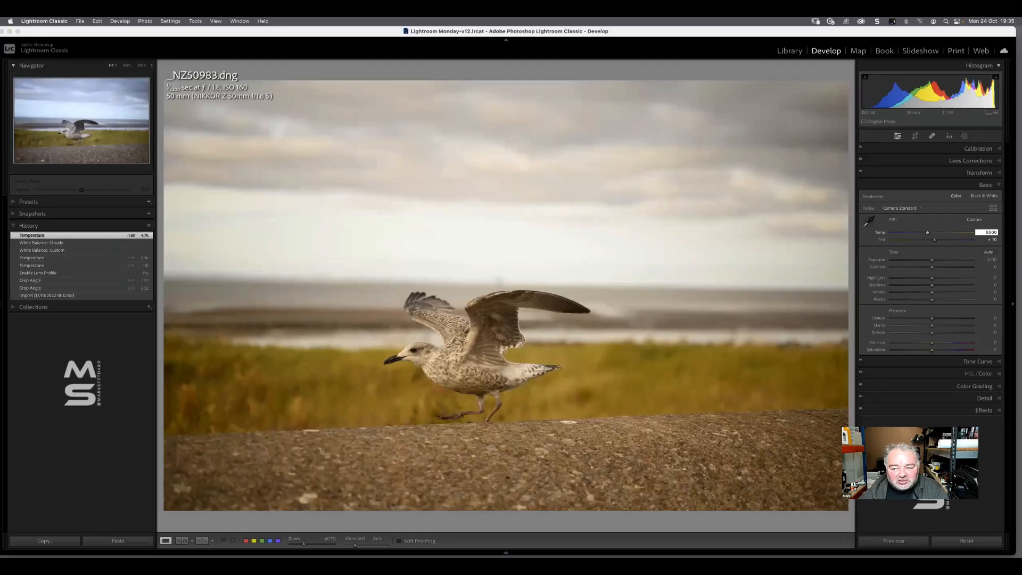
pyautogui.write('47')
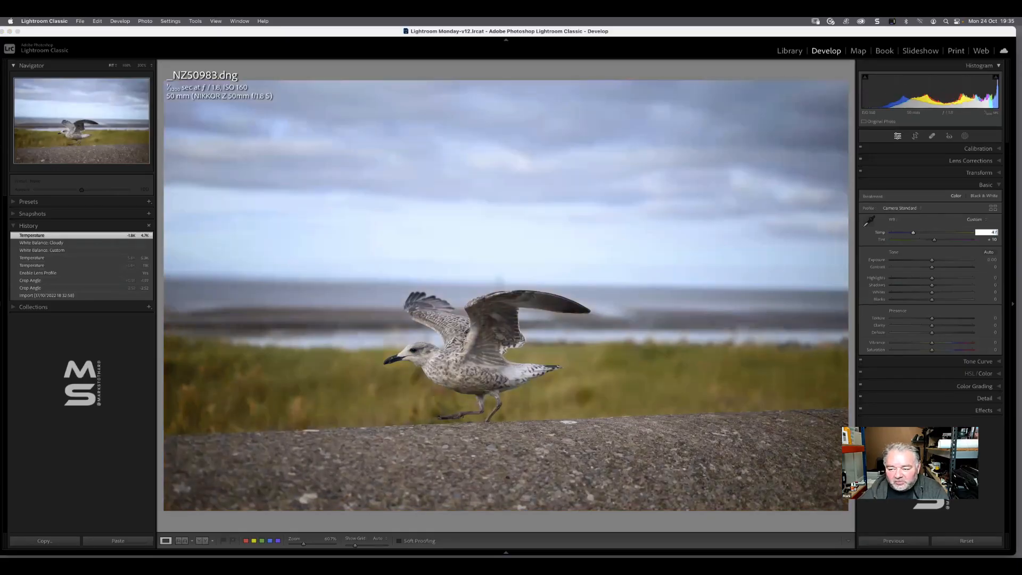
pyautogui.write('00')
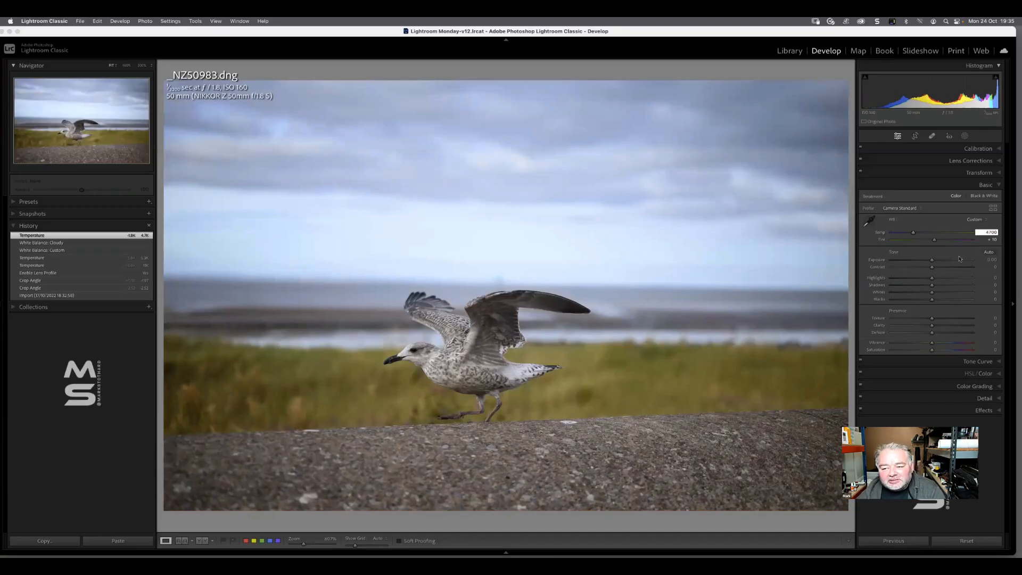
# Warm up the photo slightly by setting its color temperature to 5250
pyautogui.moveTo(915, 234)
pyautogui.mouseDown()
pyautogui.moveTo(946, 235)
pyautogui.moveTo(916, 234)
pyautogui.mouseUp()
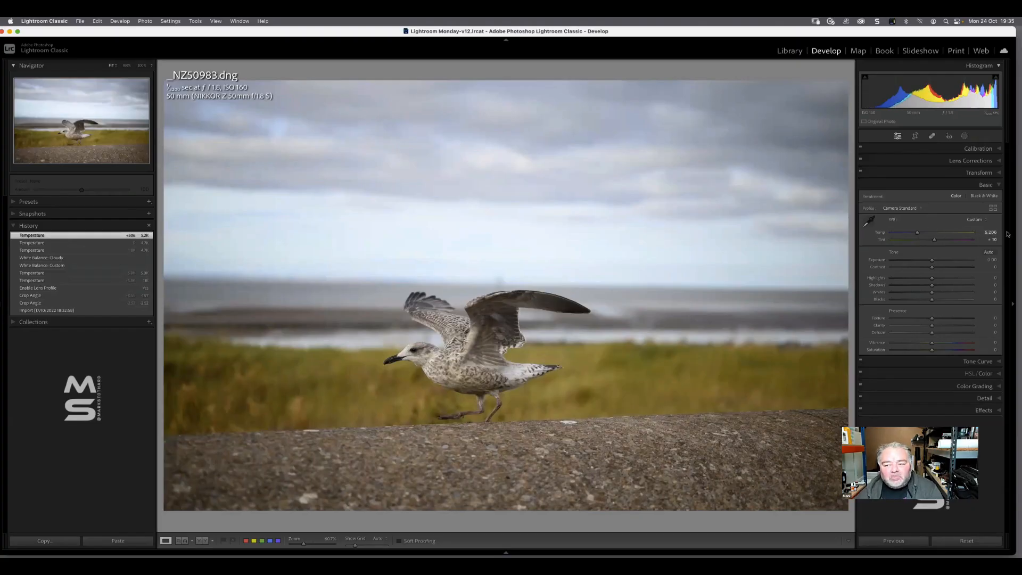
pyautogui.click(988, 232)
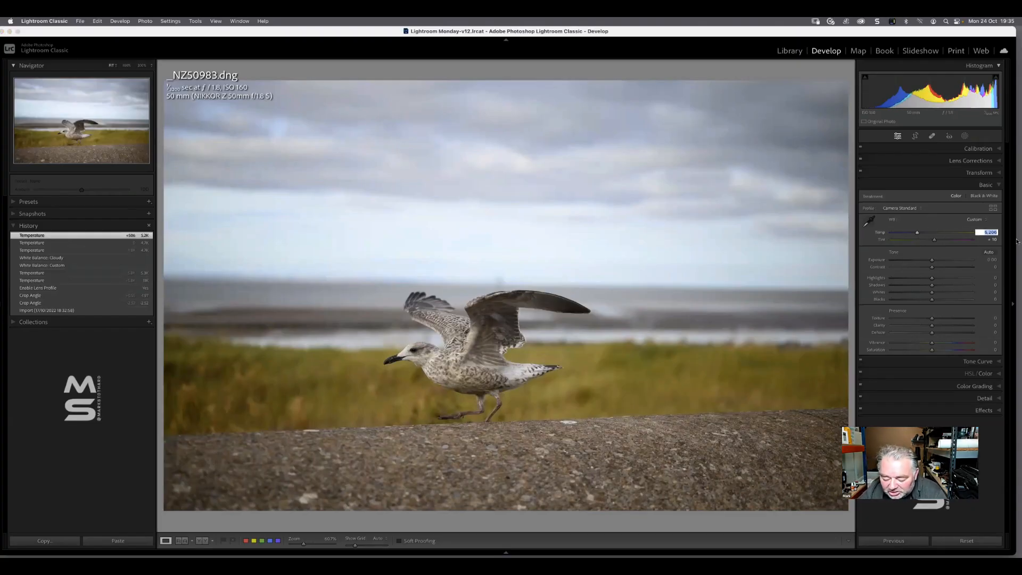
pyautogui.write('5,250')
pyautogui.press('Return')
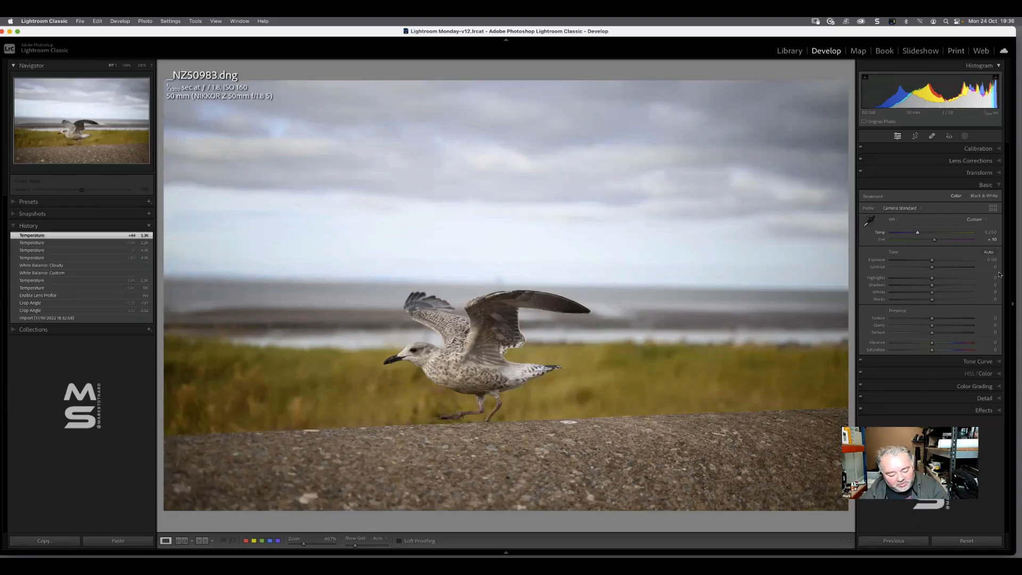
# Lower the Blacks to about -50 and turn on the clipping indicators
pyautogui.press('alt')
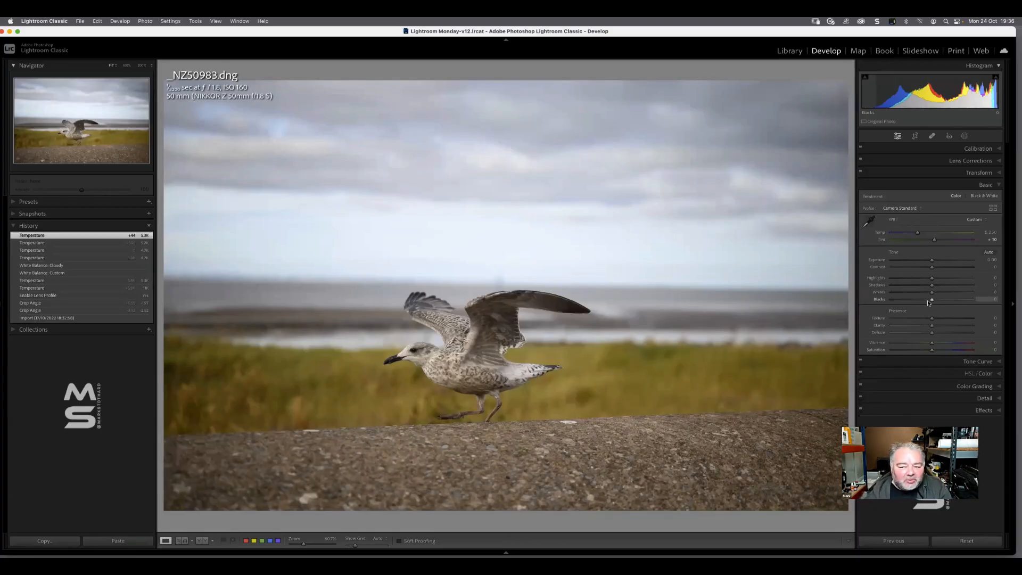
pyautogui.moveTo(928, 302); pyautogui.dragTo(911, 301)
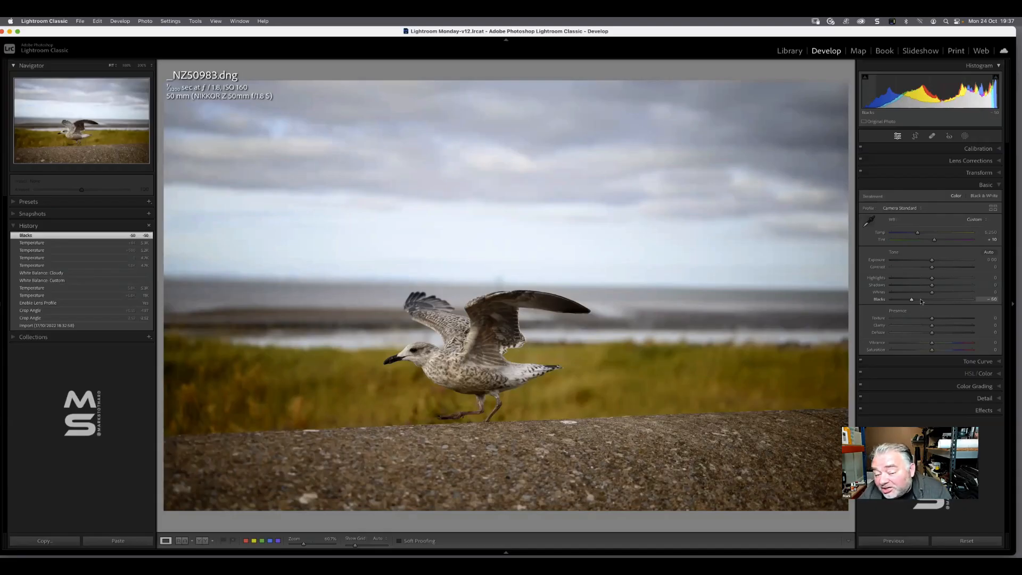
pyautogui.press('j')
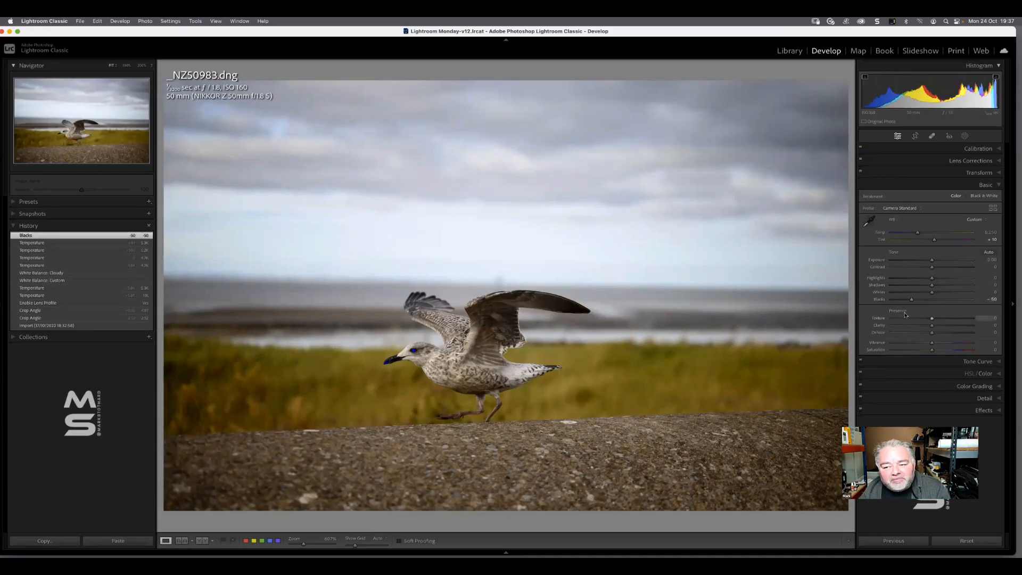
# Refine the Blacks to about -42 and inspect the shadow clipping on the gull's beak and eye up close
pyautogui.moveTo(912, 302); pyautogui.dragTo(901, 302)
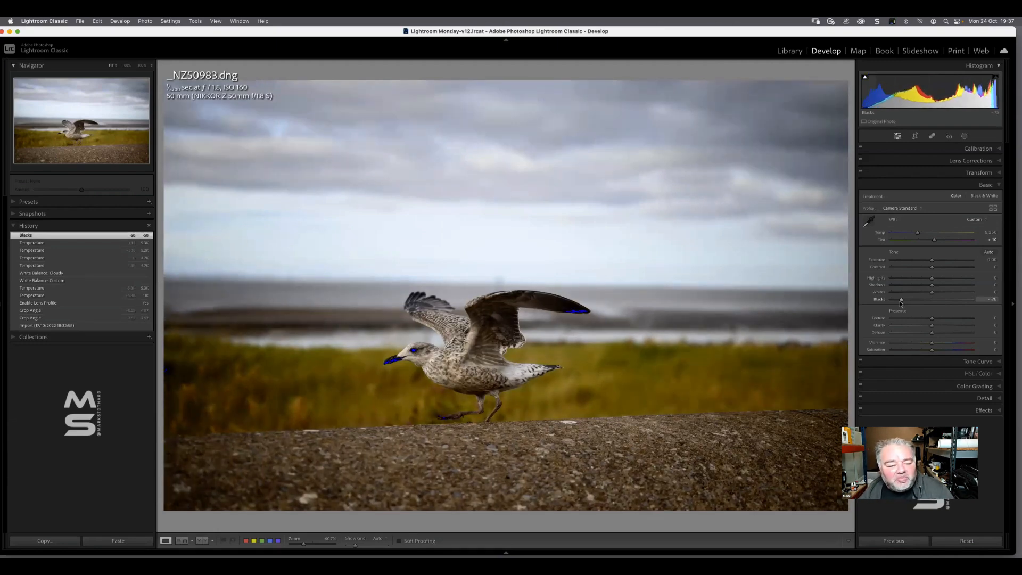
pyautogui.moveTo(901, 302); pyautogui.dragTo(913, 302)
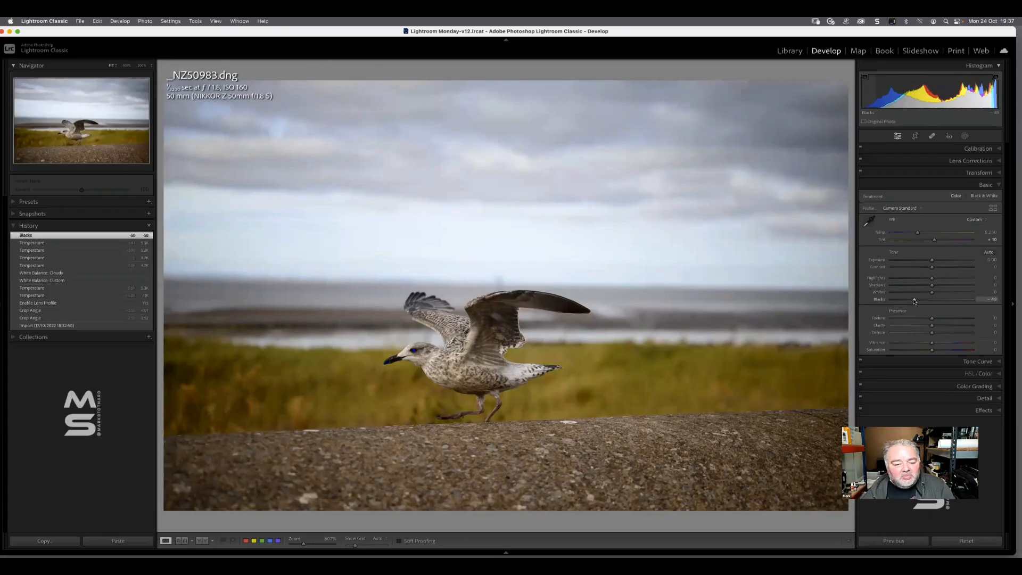
pyautogui.moveTo(914, 301); pyautogui.dragTo(915, 300)
pyautogui.click(392, 362)
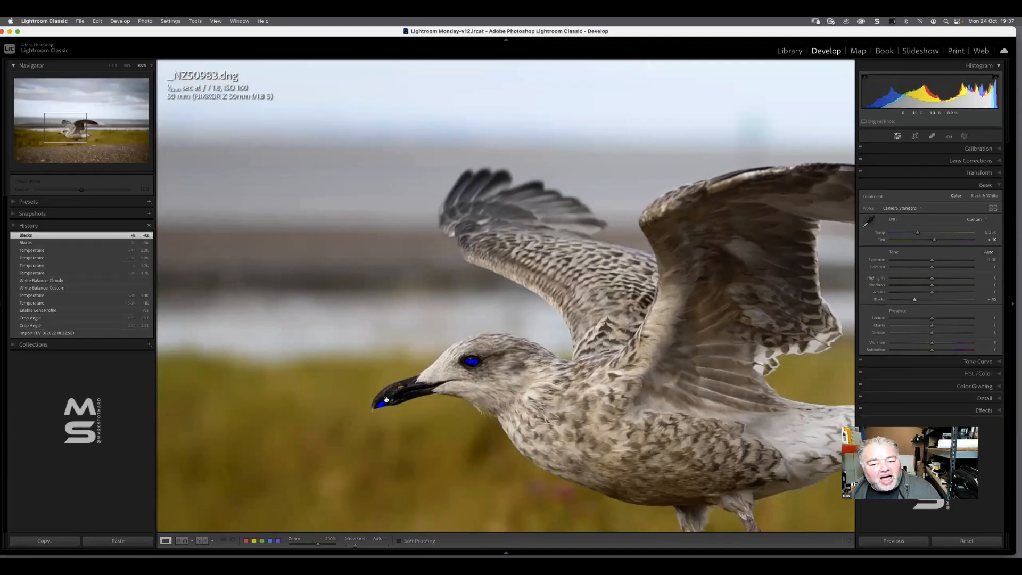
pyautogui.click(386, 399)
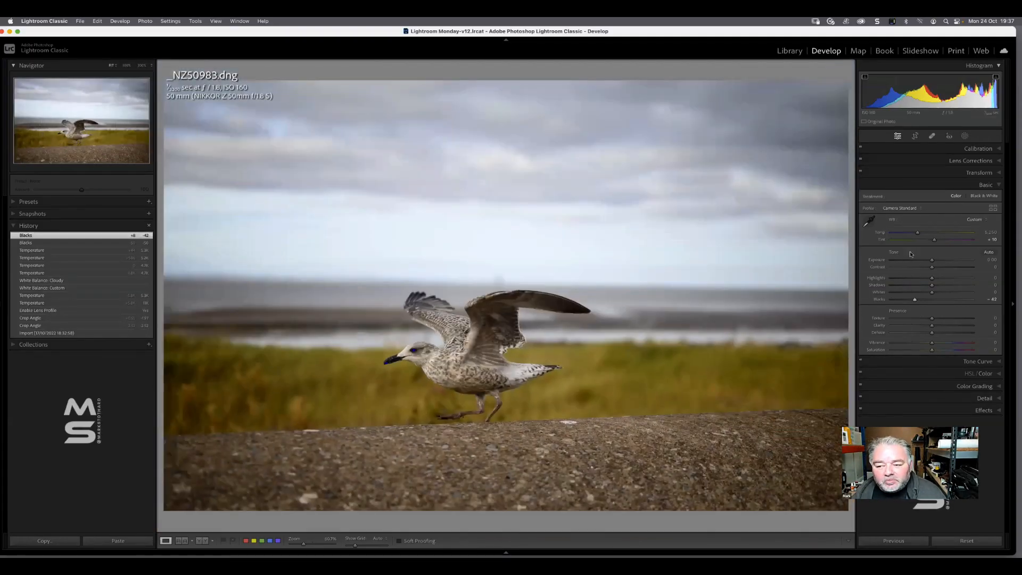
# Raise the Whites to about +23 and lower the Highlights to about -52
pyautogui.moveTo(932, 292)
pyautogui.mouseDown()
pyautogui.moveTo(951, 294)
pyautogui.moveTo(939, 292)
pyautogui.mouseUp()
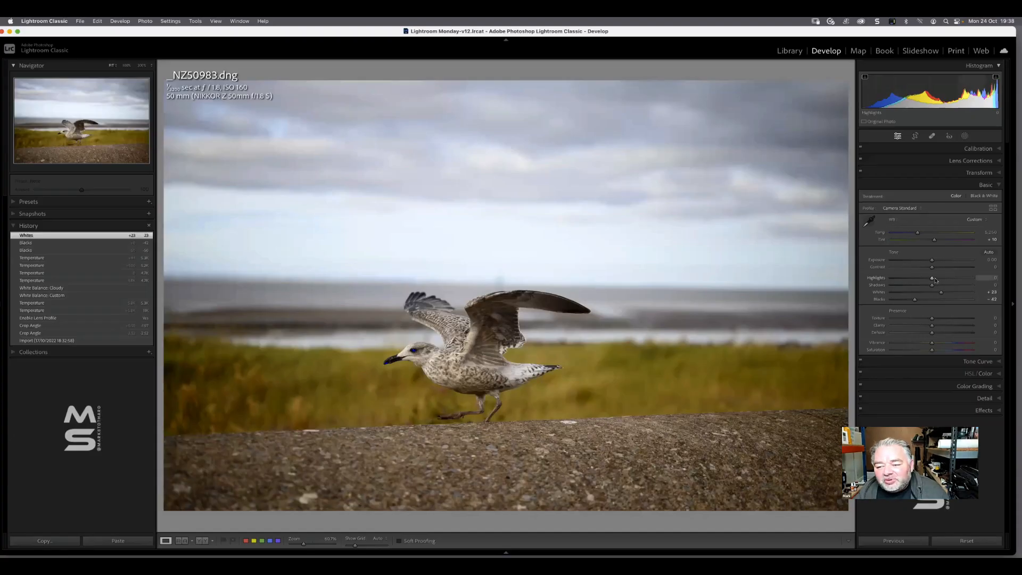
pyautogui.moveTo(934, 280); pyautogui.dragTo(923, 281)
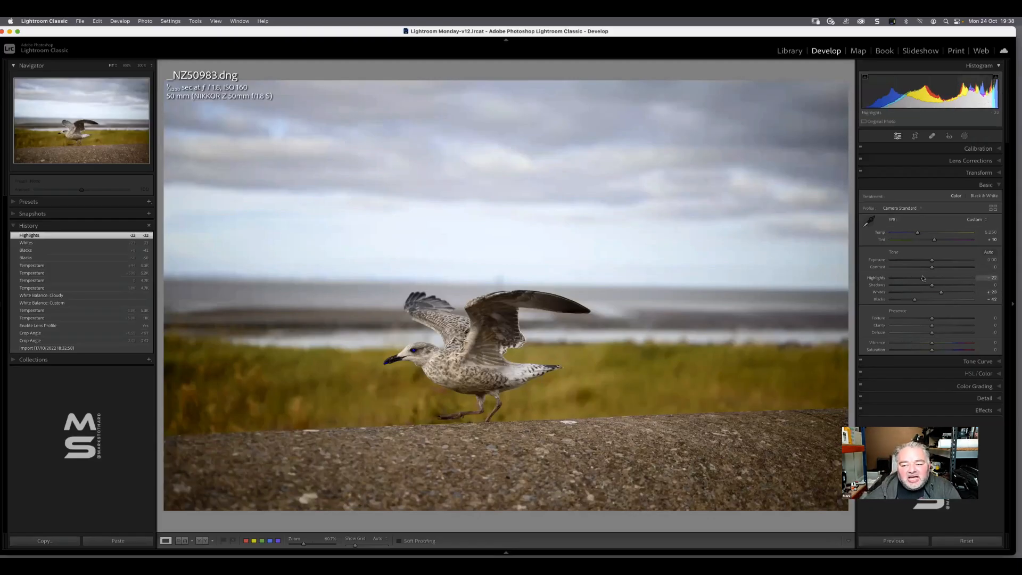
pyautogui.moveTo(922, 277); pyautogui.dragTo(910, 281)
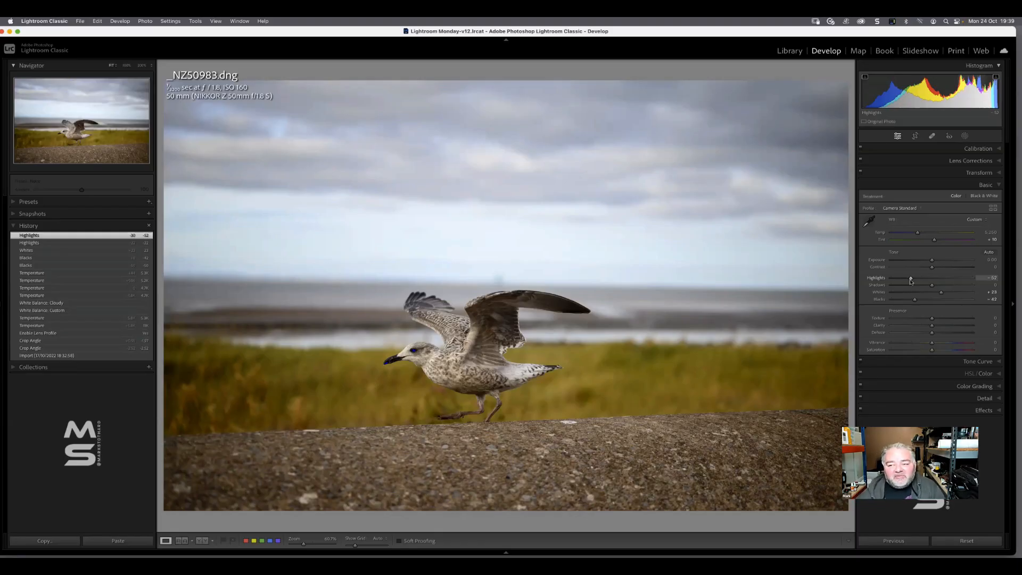
# Readjust the crop angle to about -2.64 degrees to level the horizon, apply the crop, and collapse the edit History
pyautogui.click(914, 137)
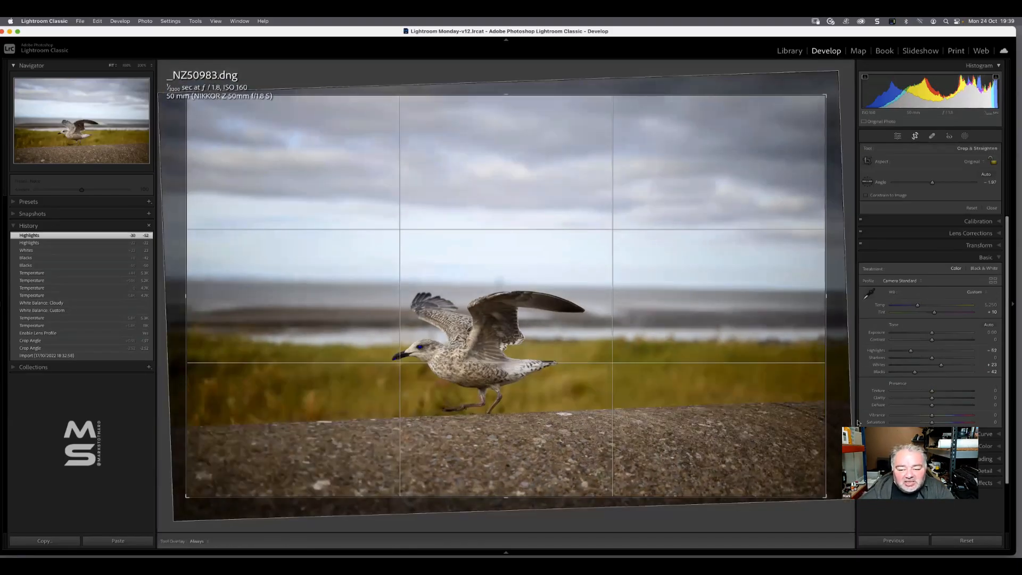
pyautogui.moveTo(932, 183); pyautogui.dragTo(931, 185)
pyautogui.press('r')
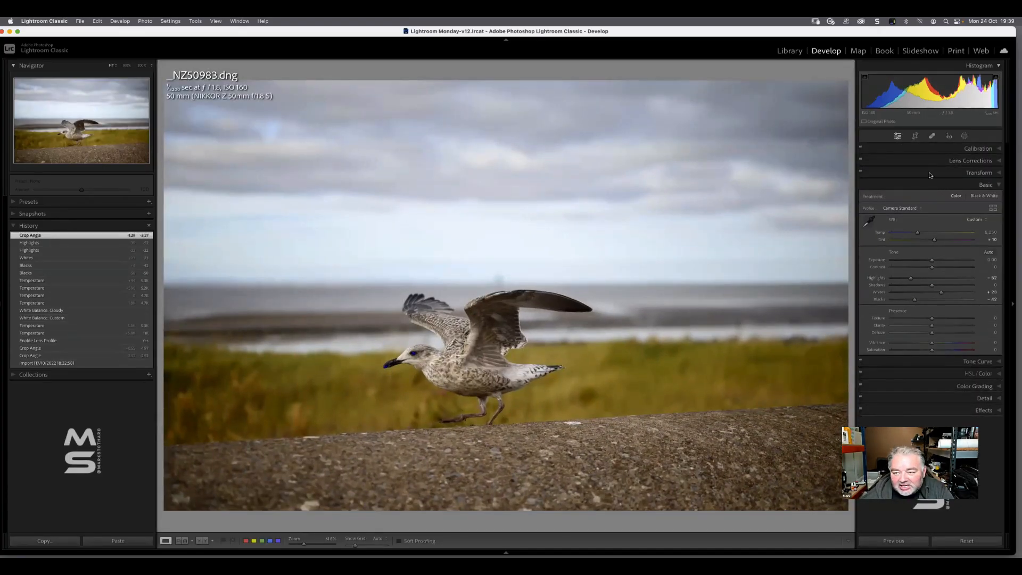
pyautogui.click(915, 136)
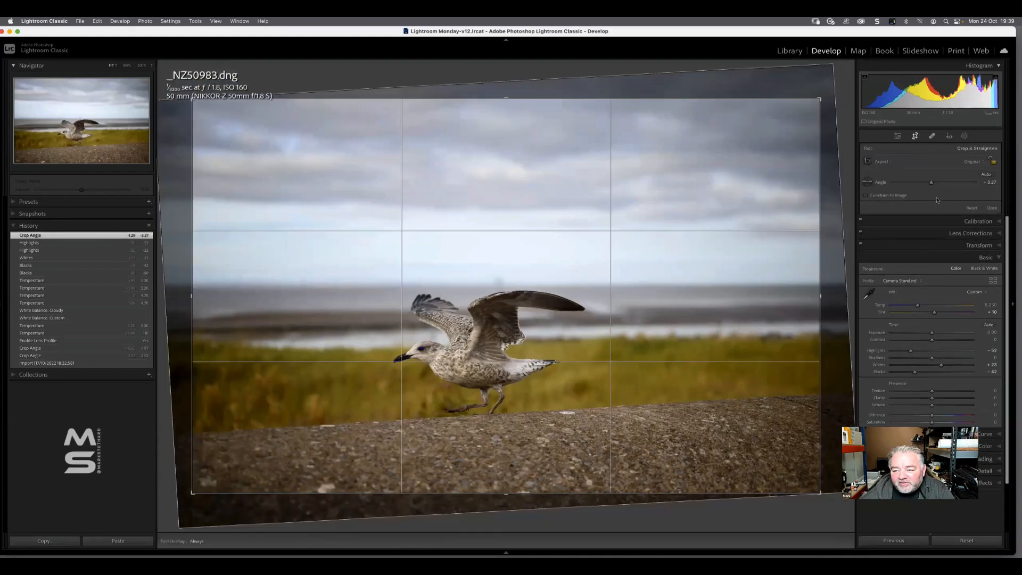
pyautogui.moveTo(930, 183); pyautogui.dragTo(932, 189)
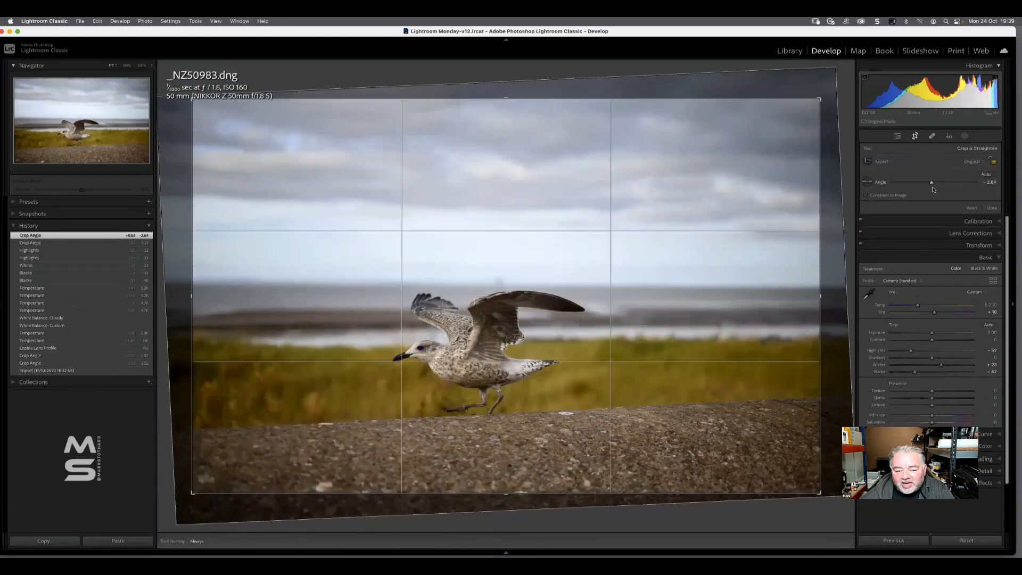
pyautogui.press('Return')
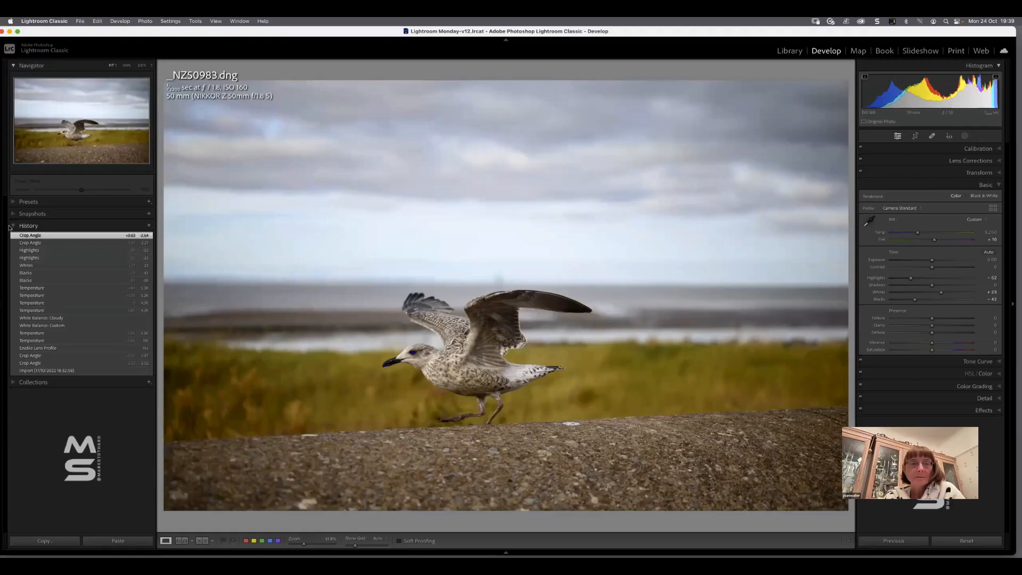
pyautogui.click(25, 225)
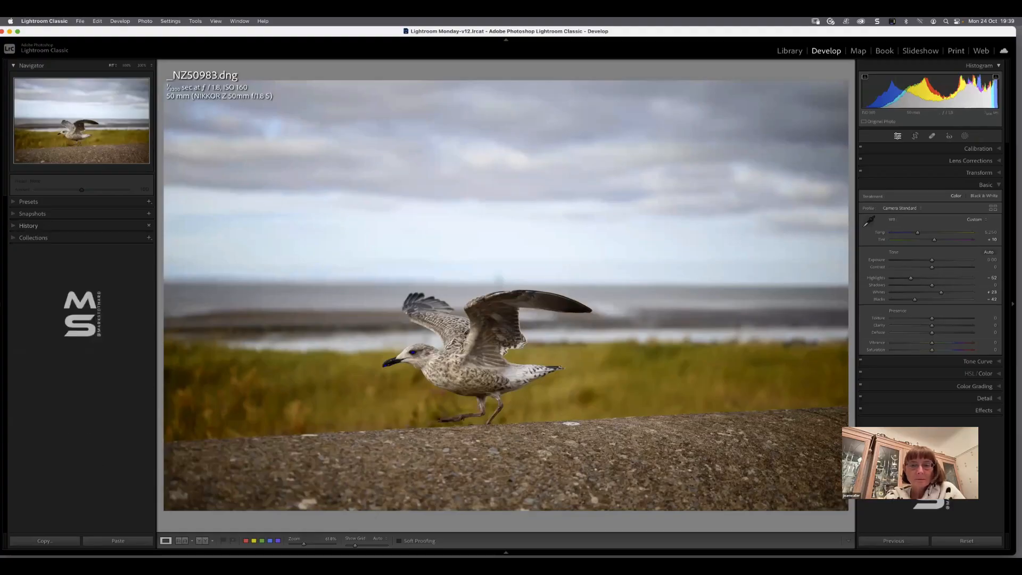
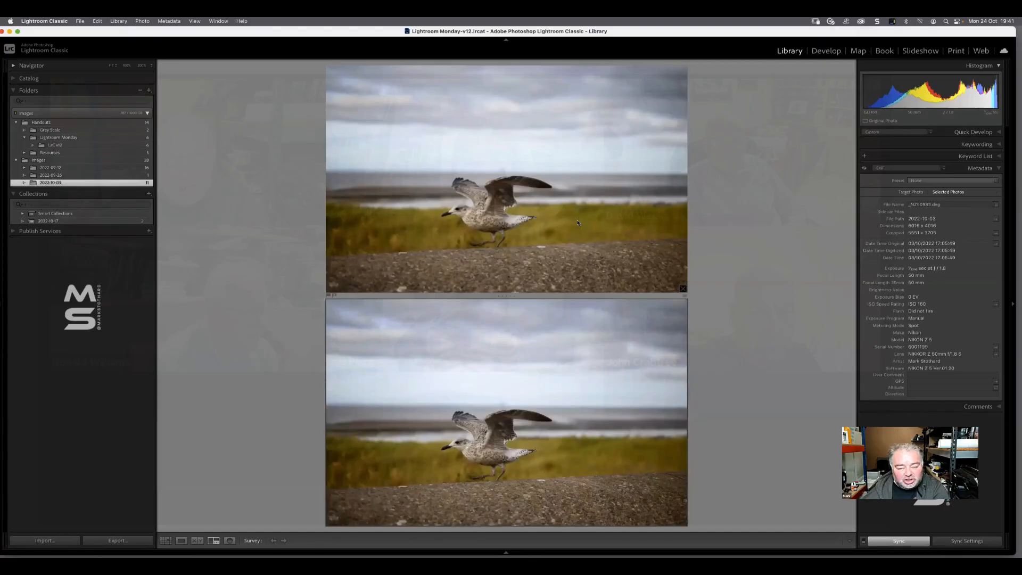
# Return to the grid and create another virtual copy of the original running gull photo
pyautogui.press('g')
pyautogui.click(766, 138)
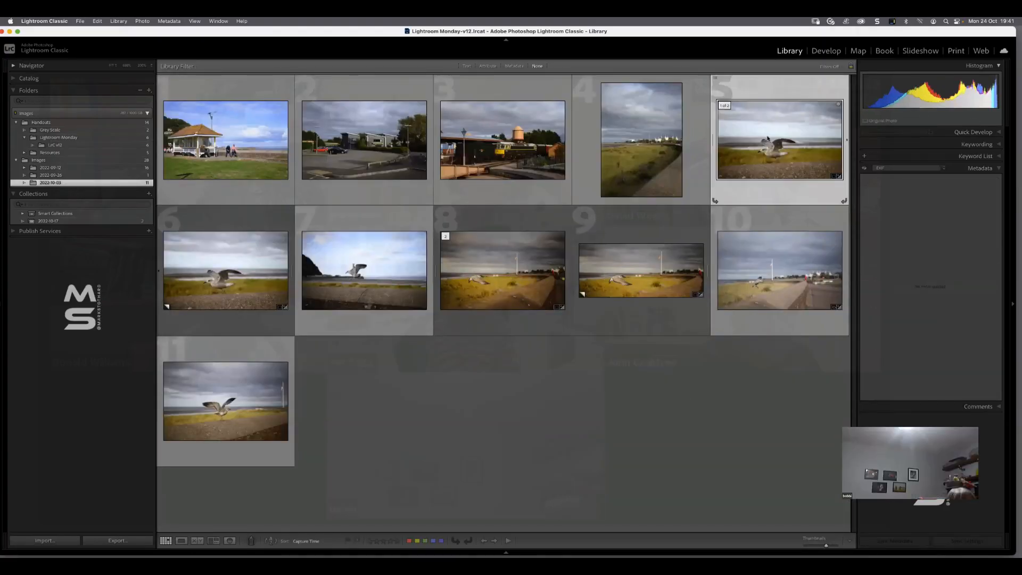
pyautogui.rightClick(766, 138)
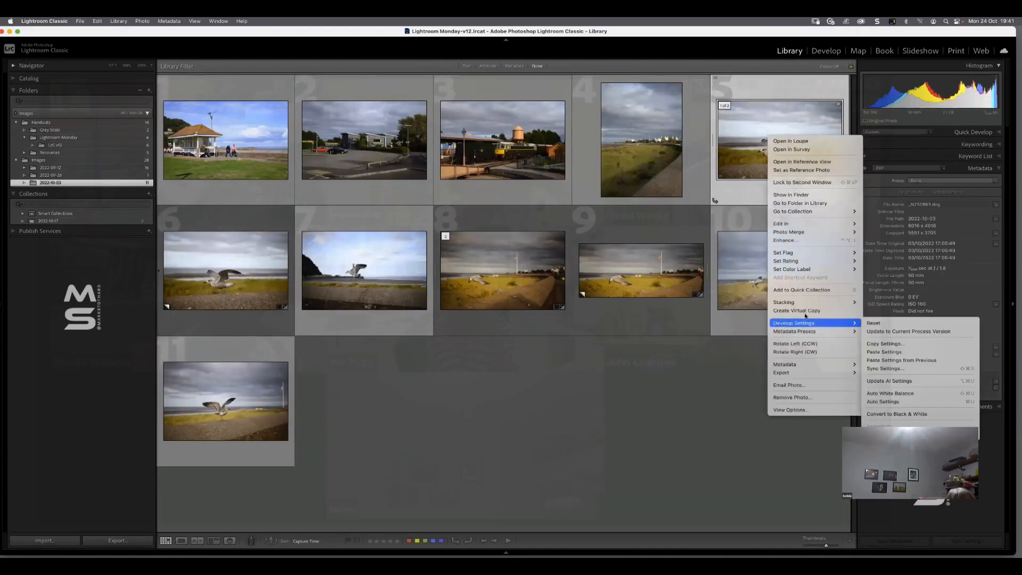
pyautogui.click(806, 310)
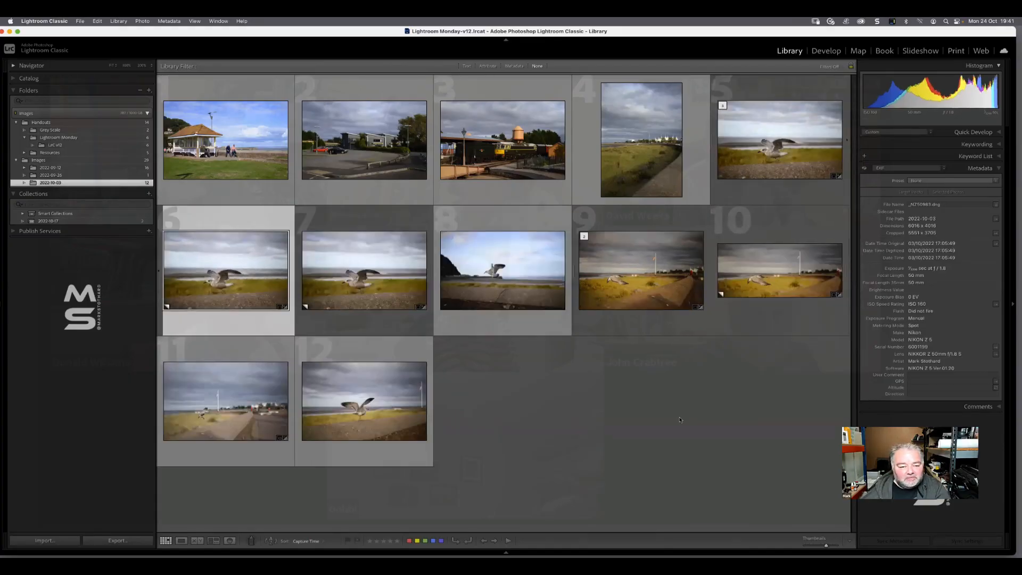
# Compare the original running gull photo and its two virtual copies in Survey view with the side panels hidden, and return to the grid
pyautogui.click(679, 420)
pyautogui.click(784, 131)
pyautogui.keyDown('shift'); pyautogui.click(374, 255); pyautogui.keyUp('shift')
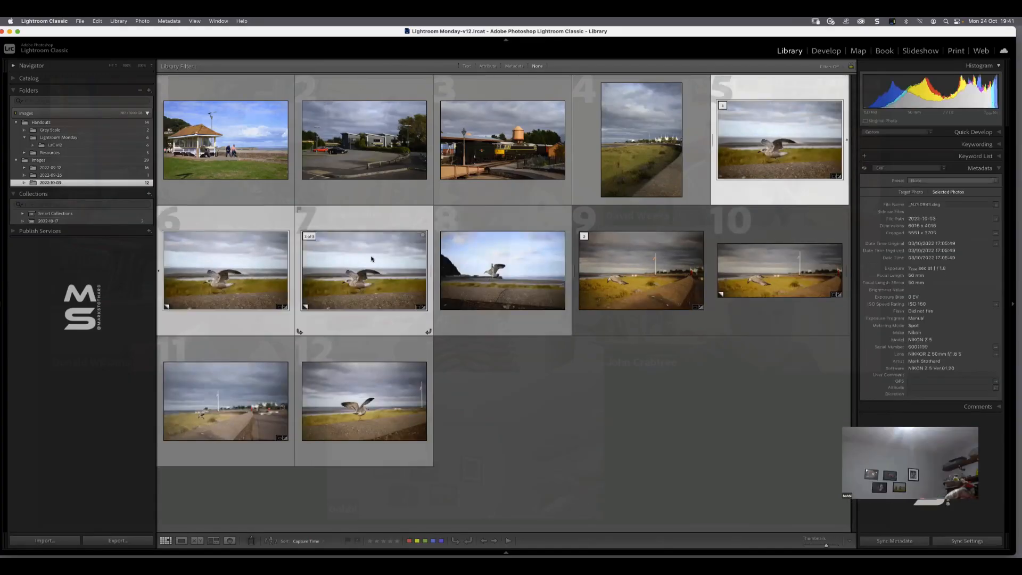
pyautogui.press('n')
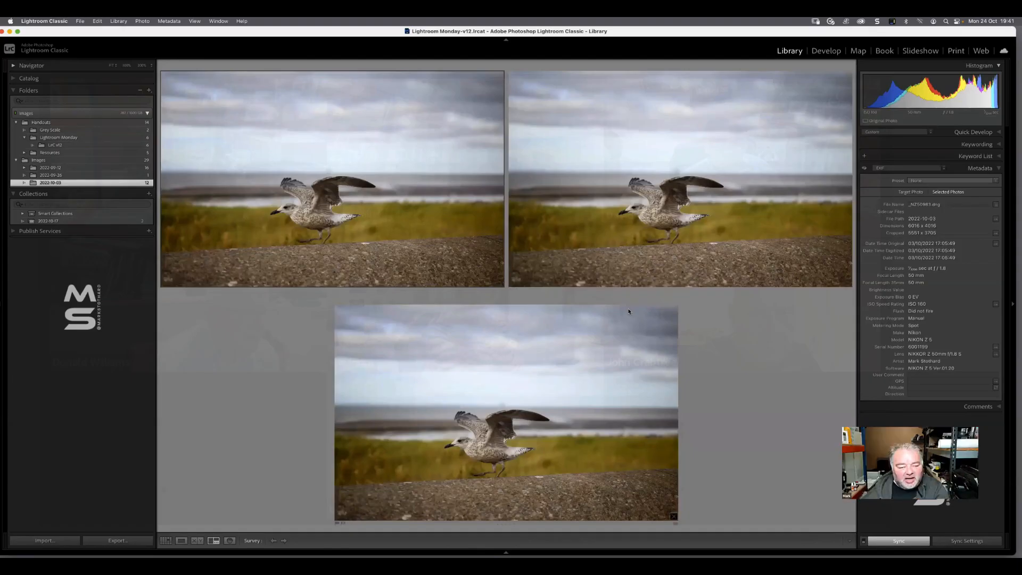
pyautogui.press('Tab')
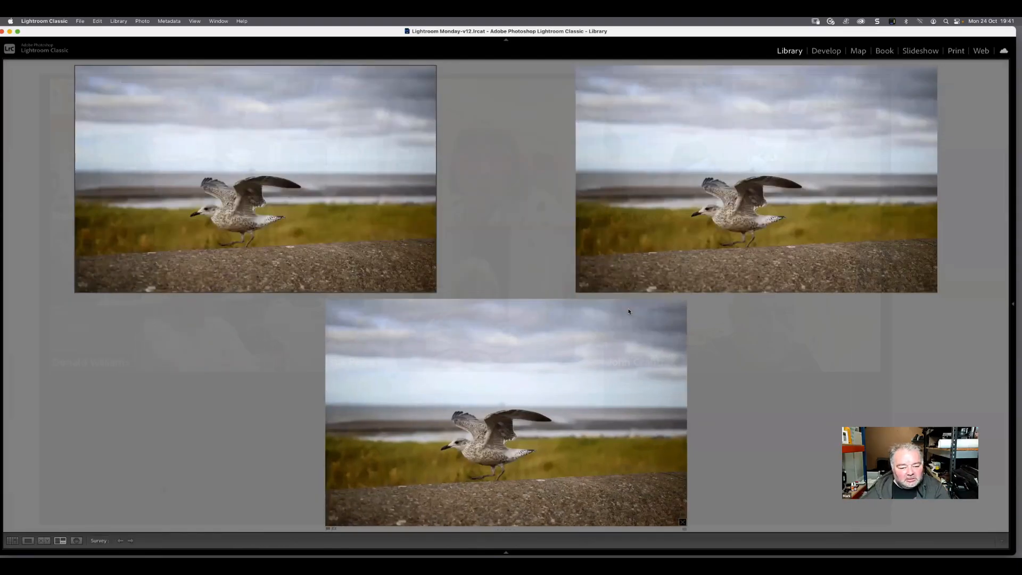
pyautogui.press('g')
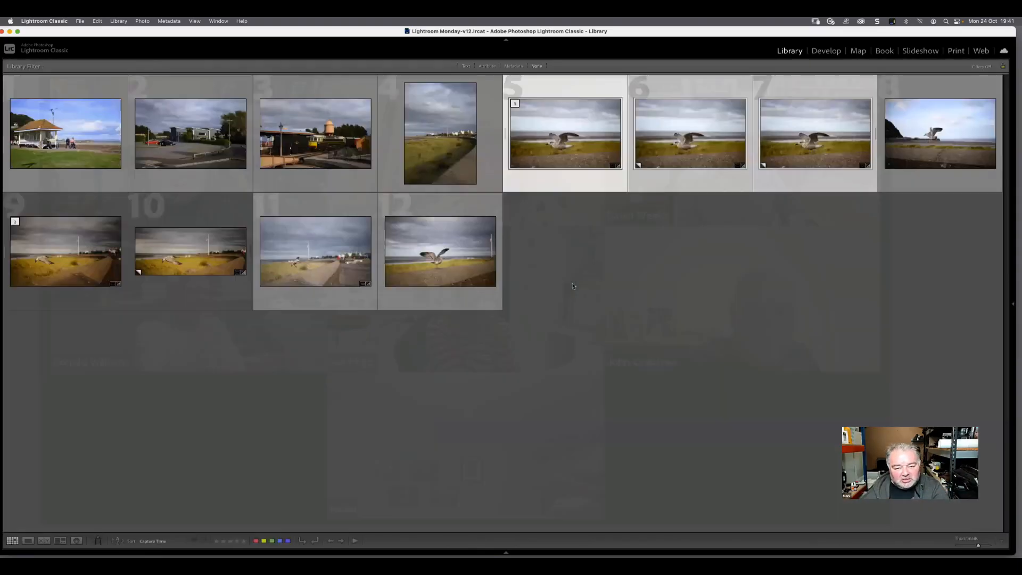
pyautogui.click(627, 307)
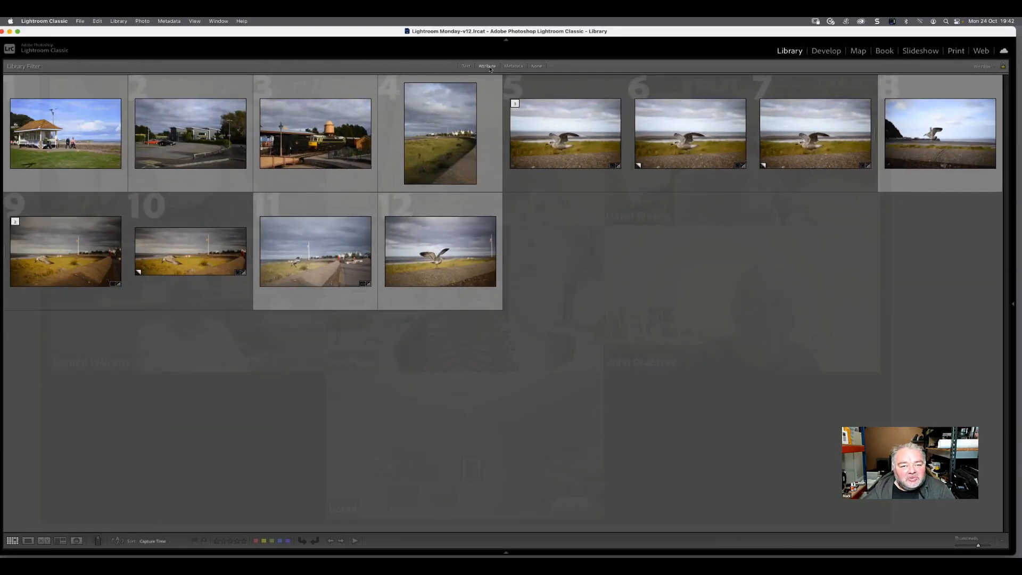
# Filter the photos by the kind attribute, showing only virtual copies and only original photos in turn
pyautogui.click(487, 66)
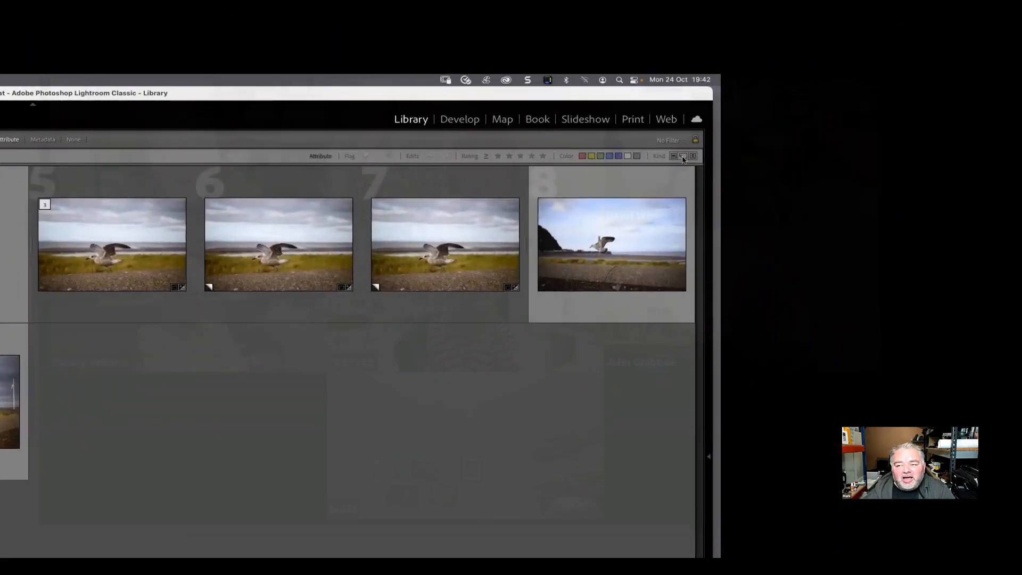
pyautogui.click(683, 155)
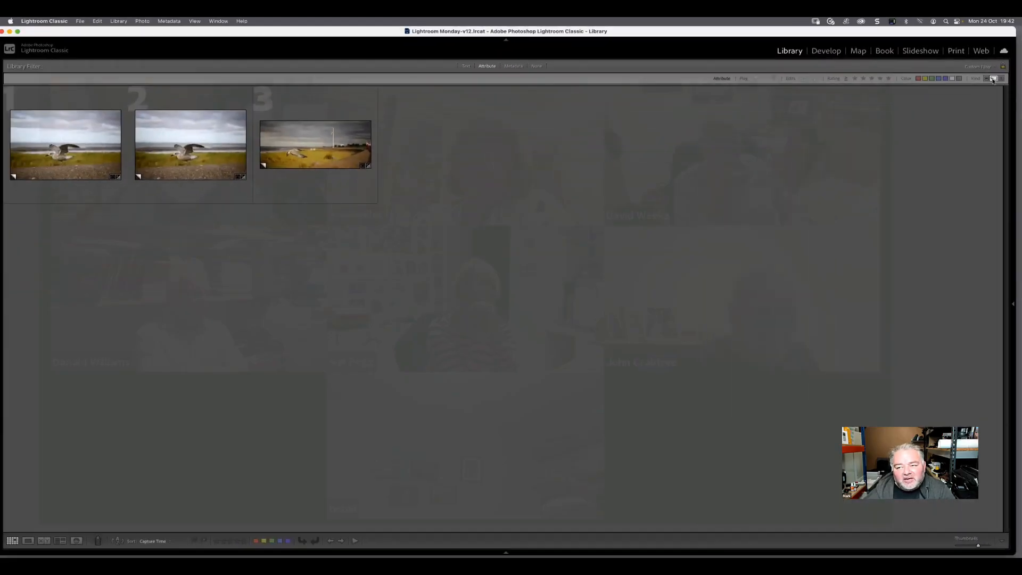
pyautogui.click(992, 79)
pyautogui.click(986, 78)
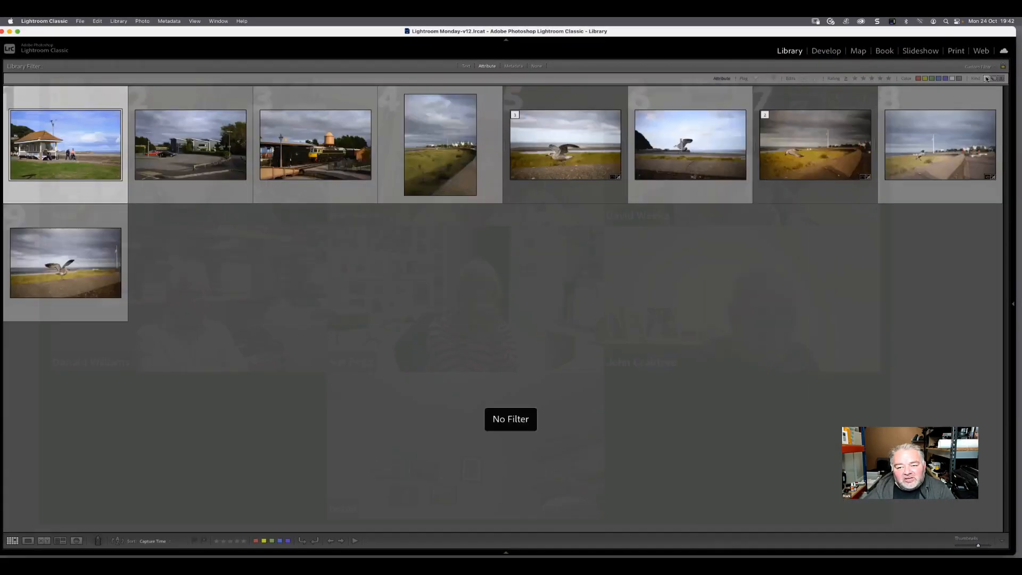
pyautogui.click(898, 272)
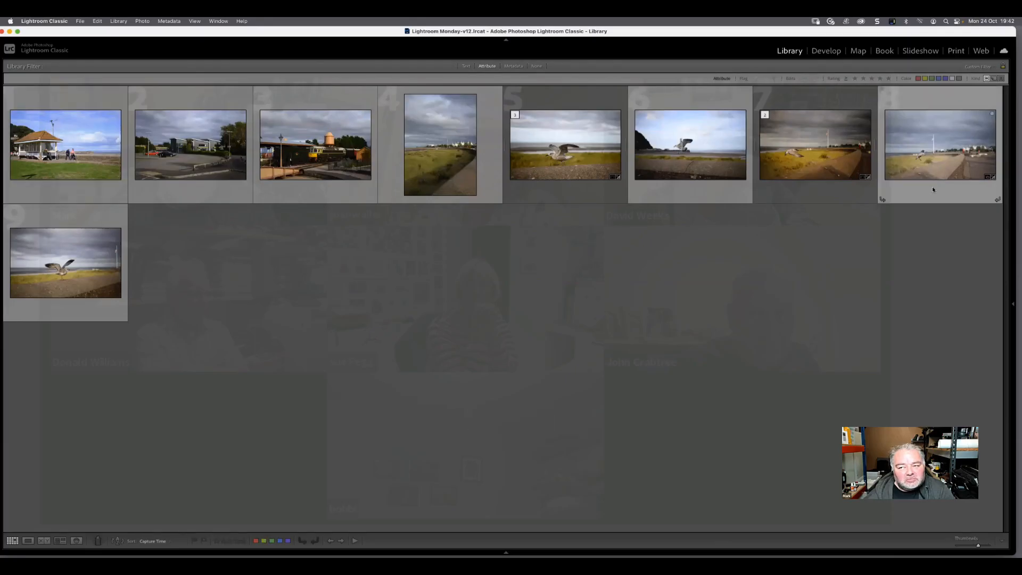
pyautogui.click(986, 78)
# Toggle the virtual copy, original photo and video kind filters, and leave the folder unfiltered
pyautogui.click(993, 78)
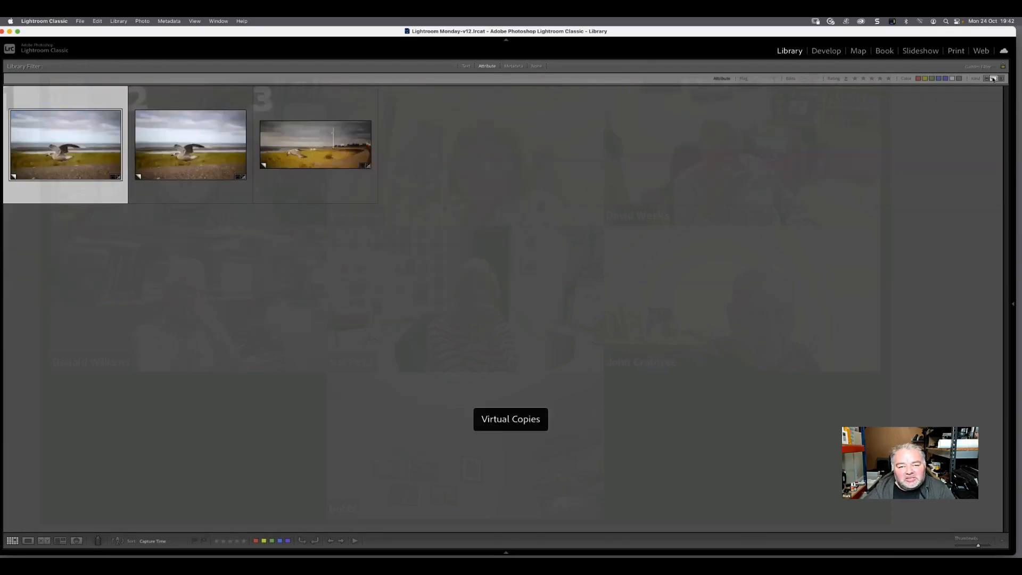
pyautogui.click(985, 79)
pyautogui.click(992, 79)
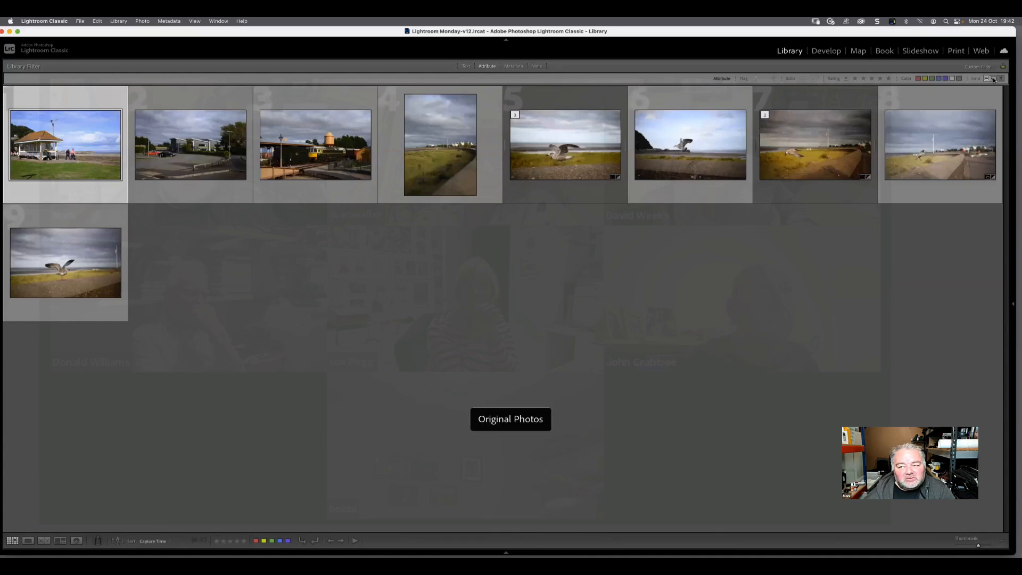
pyautogui.click(993, 79)
pyautogui.click(993, 79)
pyautogui.click(987, 79)
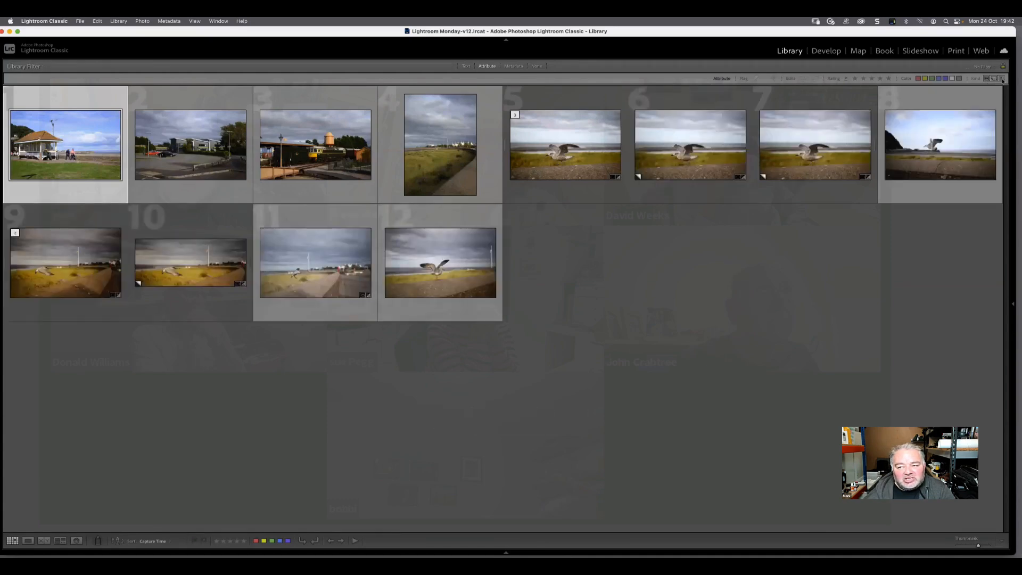
pyautogui.click(1001, 79)
pyautogui.click(1001, 78)
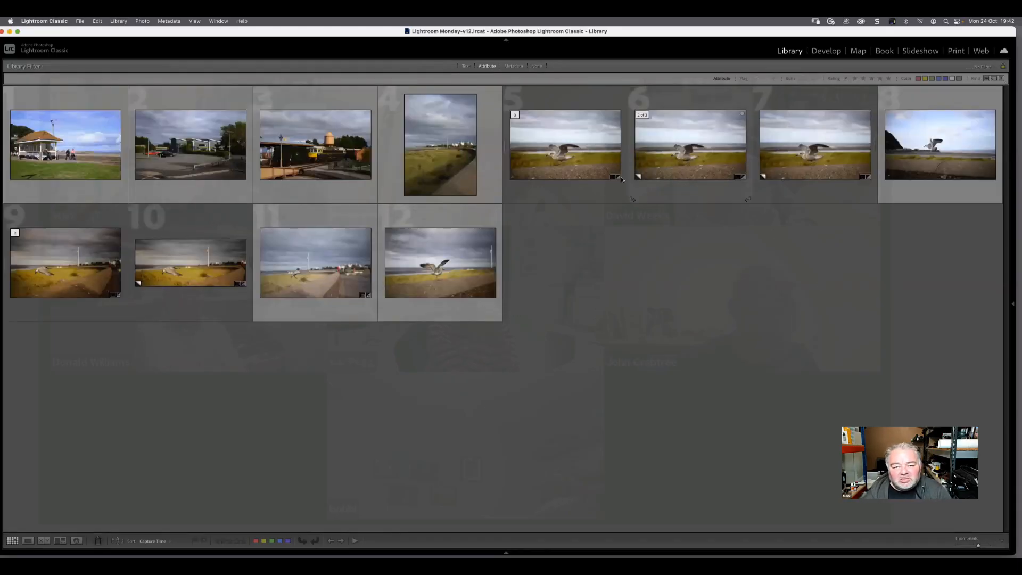
pyautogui.click(575, 154)
pyautogui.keyDown('shift'); pyautogui.click(814, 162); pyautogui.keyUp('shift')
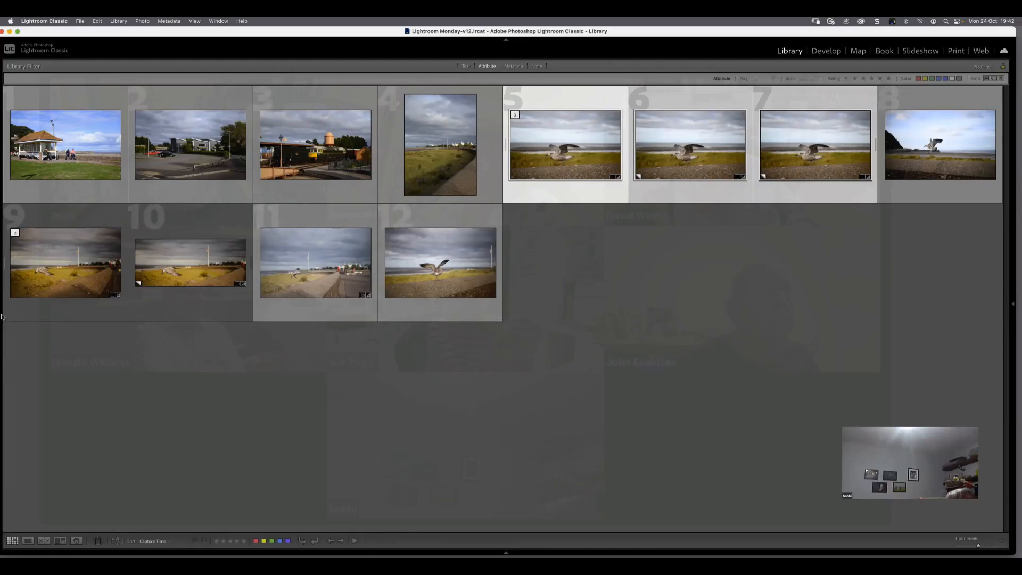
pyautogui.click(89, 380)
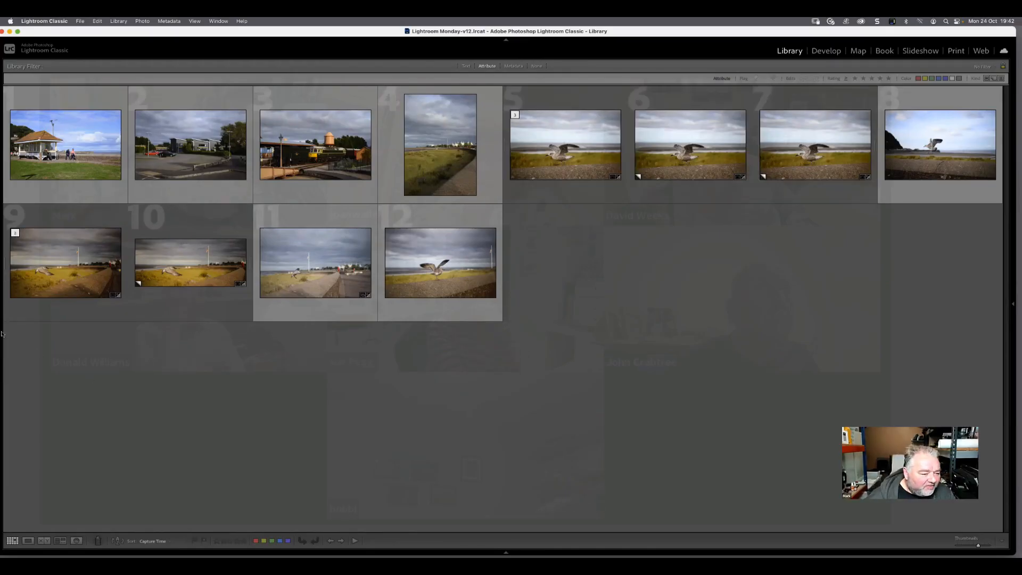
# Create a collection named 2022-10-24 that includes the three versions of the running gull photo, without making new virtual copies
pyautogui.press('Tab')
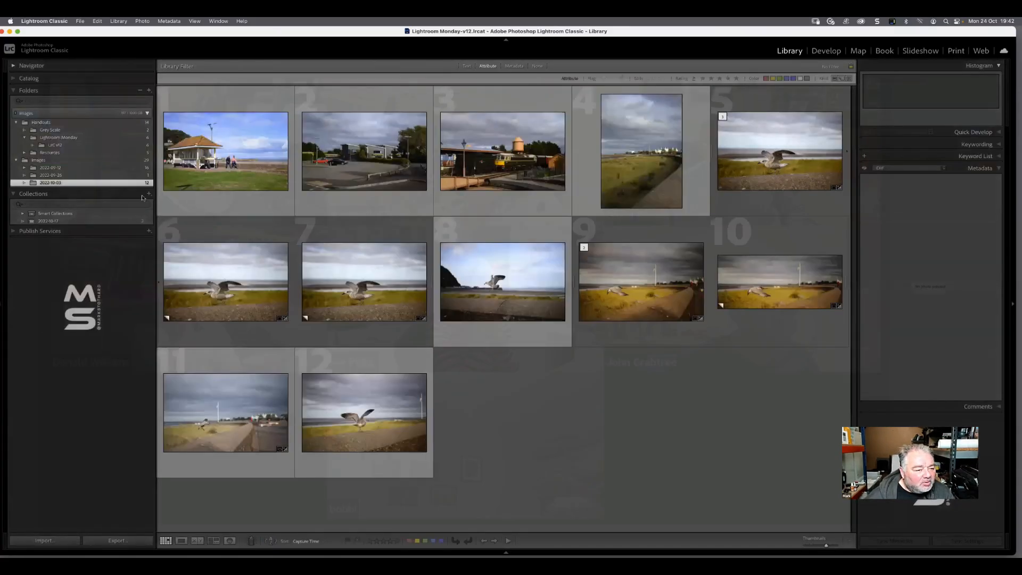
pyautogui.click(791, 153)
pyautogui.keyDown('shift'); pyautogui.click(364, 282); pyautogui.keyUp('shift')
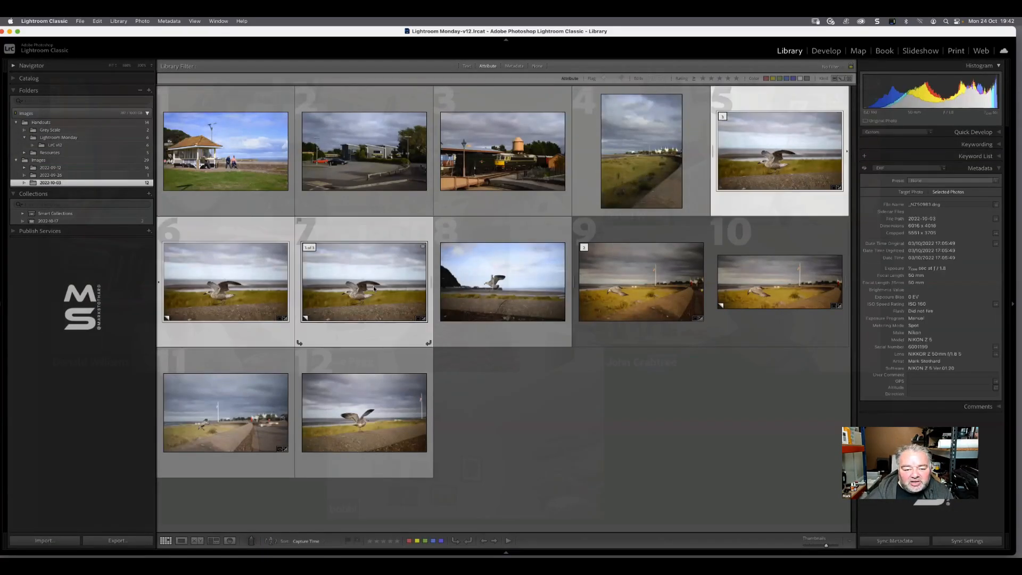
pyautogui.click(149, 194)
pyautogui.click(175, 202)
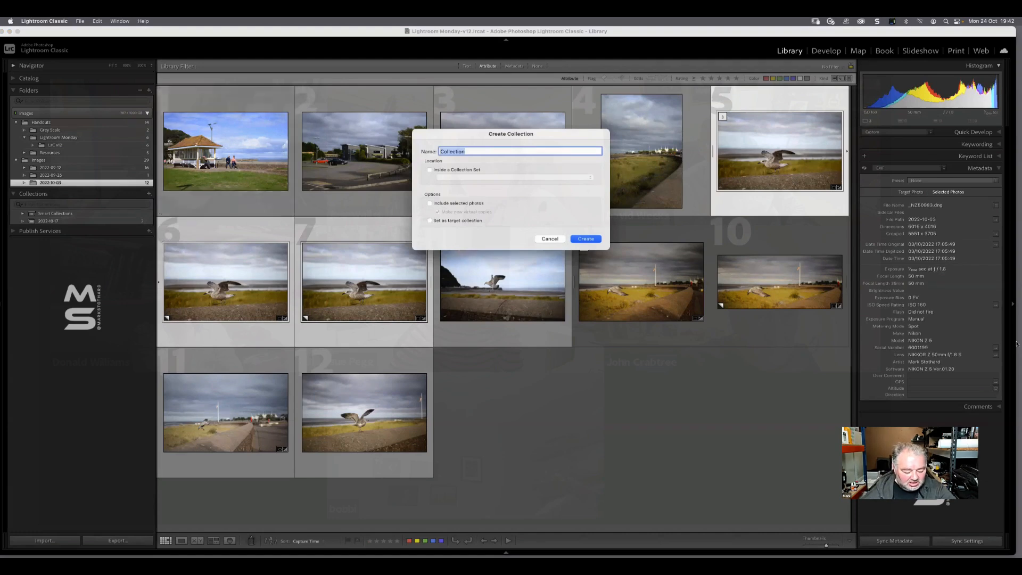
pyautogui.write('2022-1')
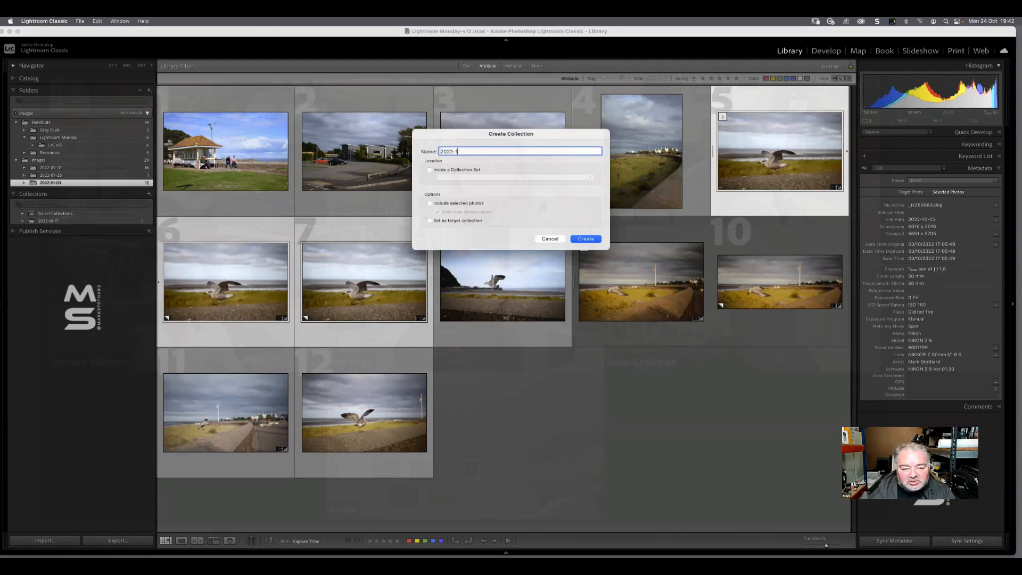
pyautogui.write('0-24')
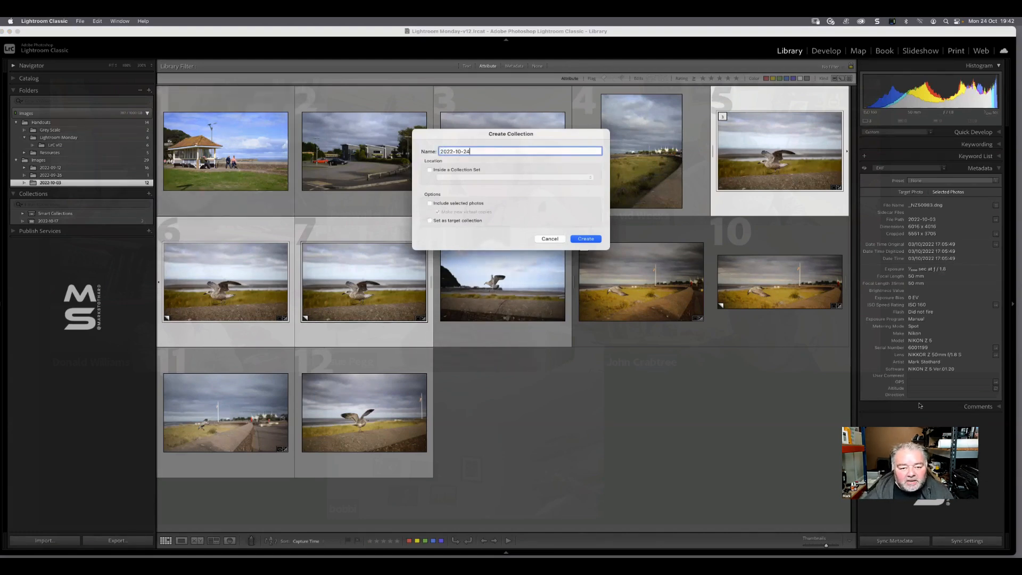
pyautogui.click(448, 206)
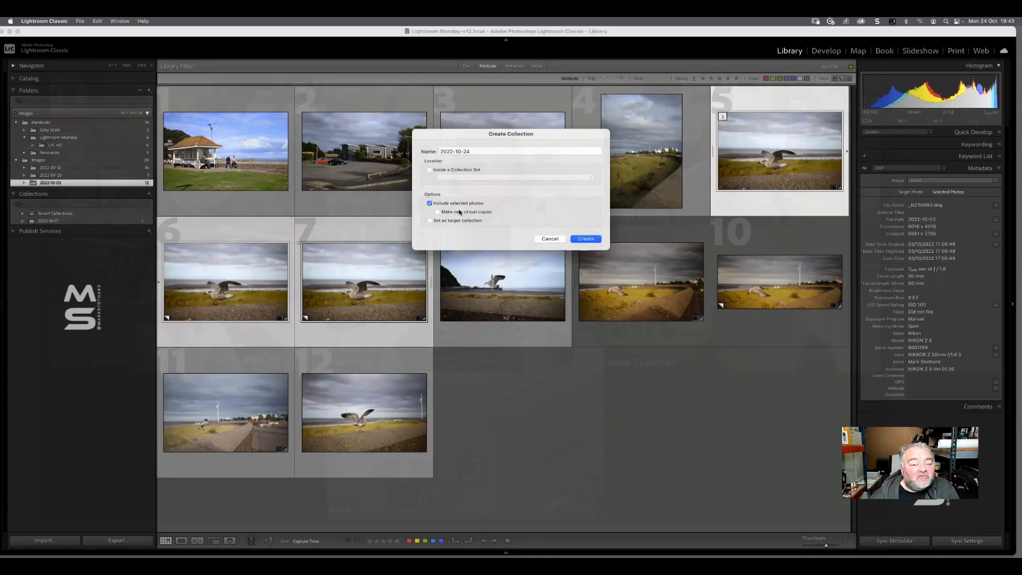
pyautogui.click(585, 239)
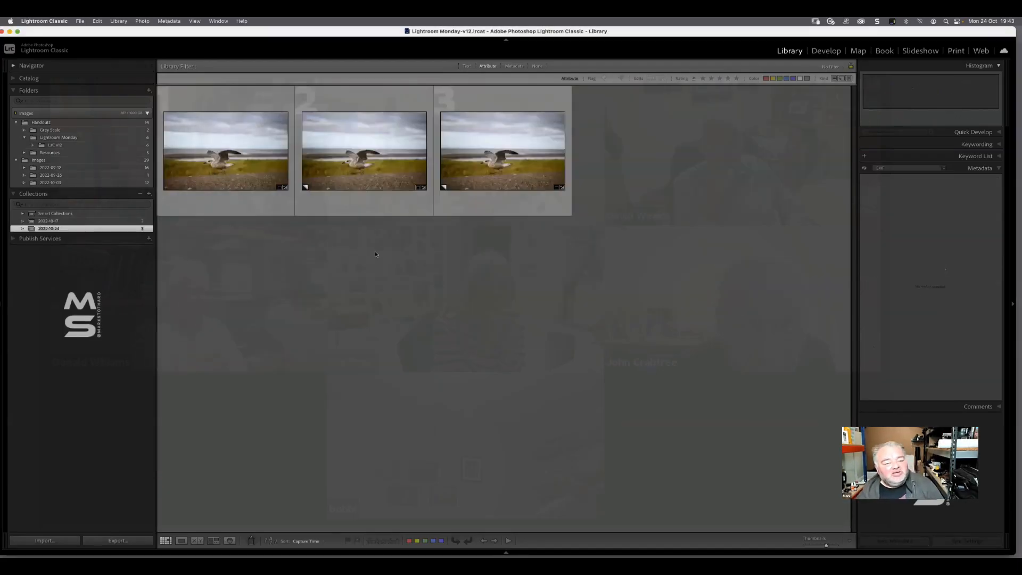
# Hide the side panels, convert the first virtual copy of the gull photo to black and white in Develop, and return to the grid
pyautogui.press('Tab')
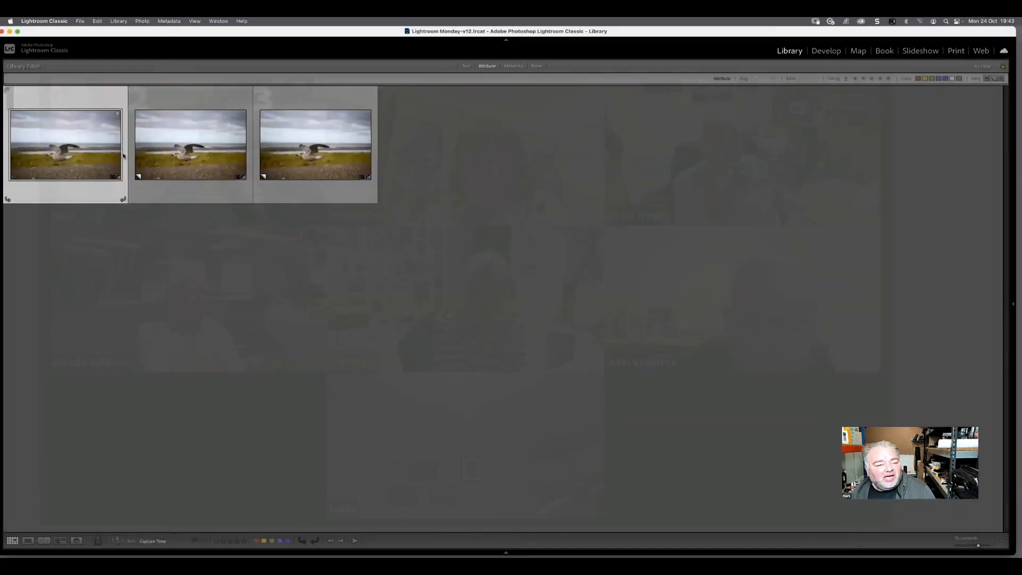
pyautogui.click(204, 144)
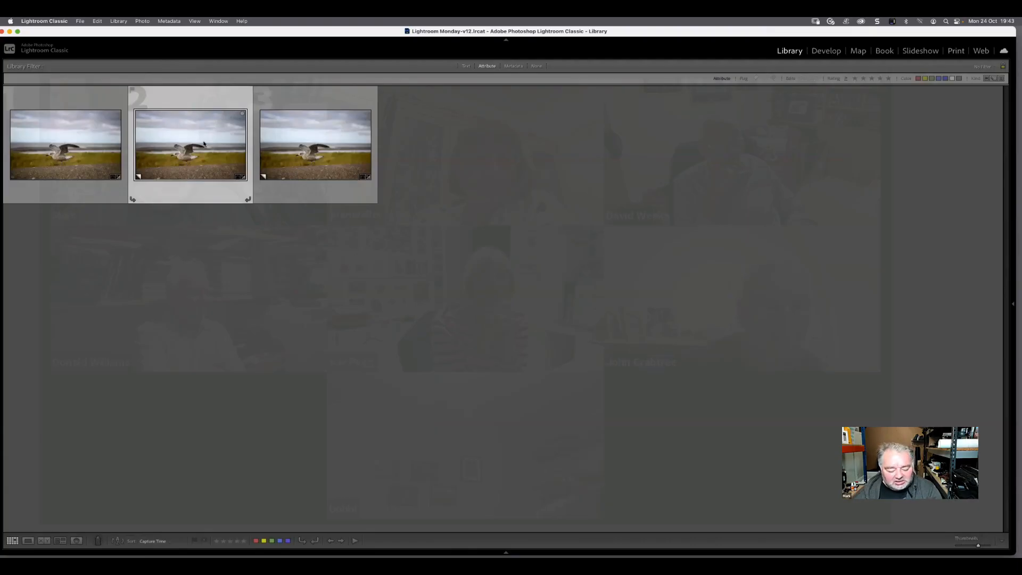
pyautogui.press('d')
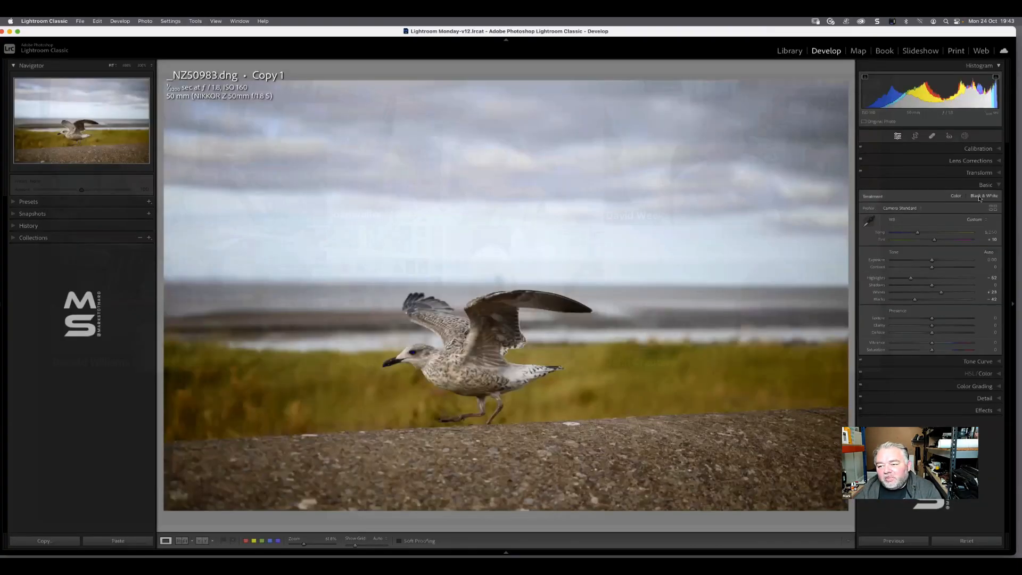
pyautogui.press('v')
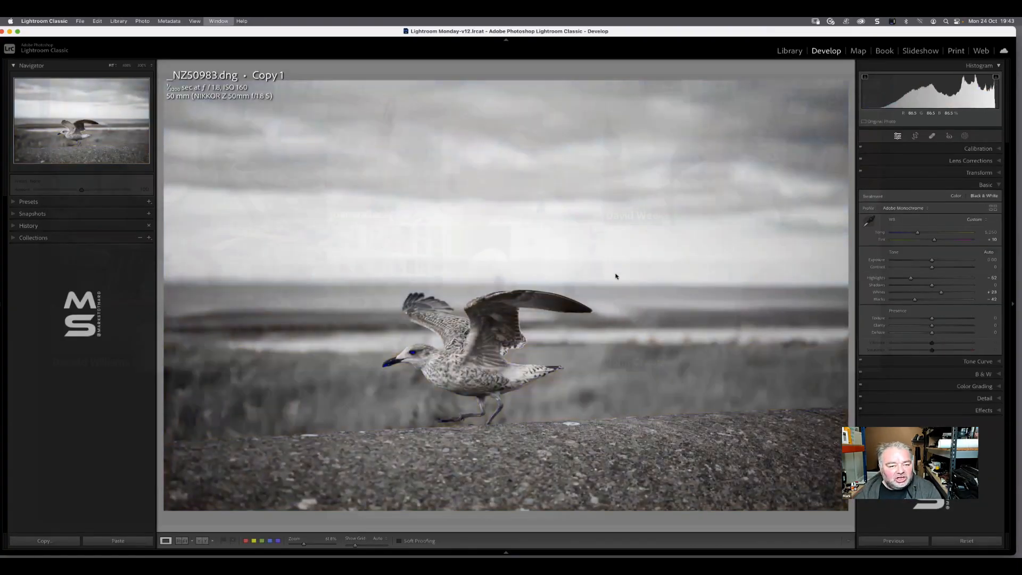
pyautogui.press('g')
# Apply the FT01 preset from the Style: Futuristic group to the second virtual copy of the gull photo
pyautogui.click(330, 143)
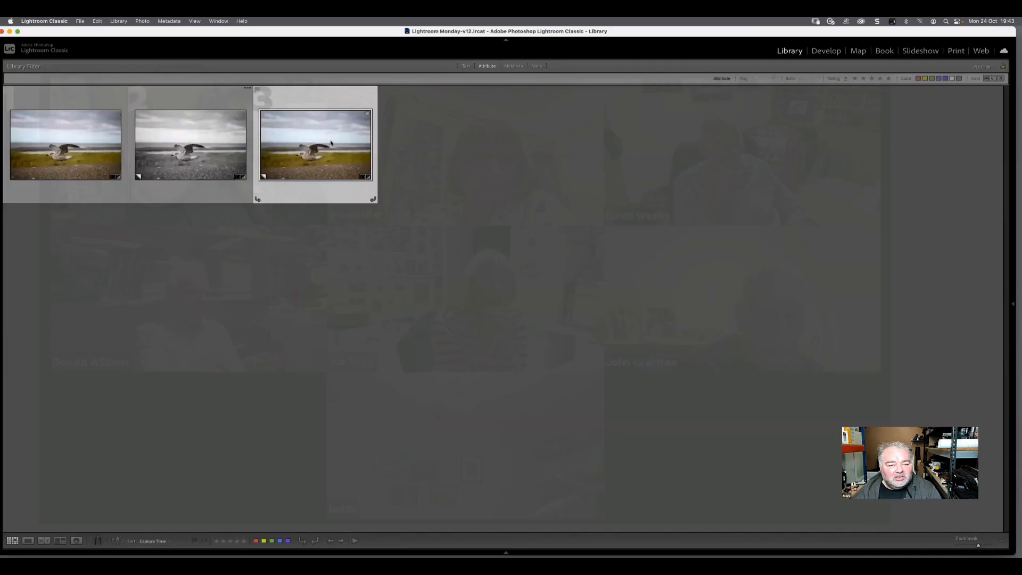
pyautogui.press('d')
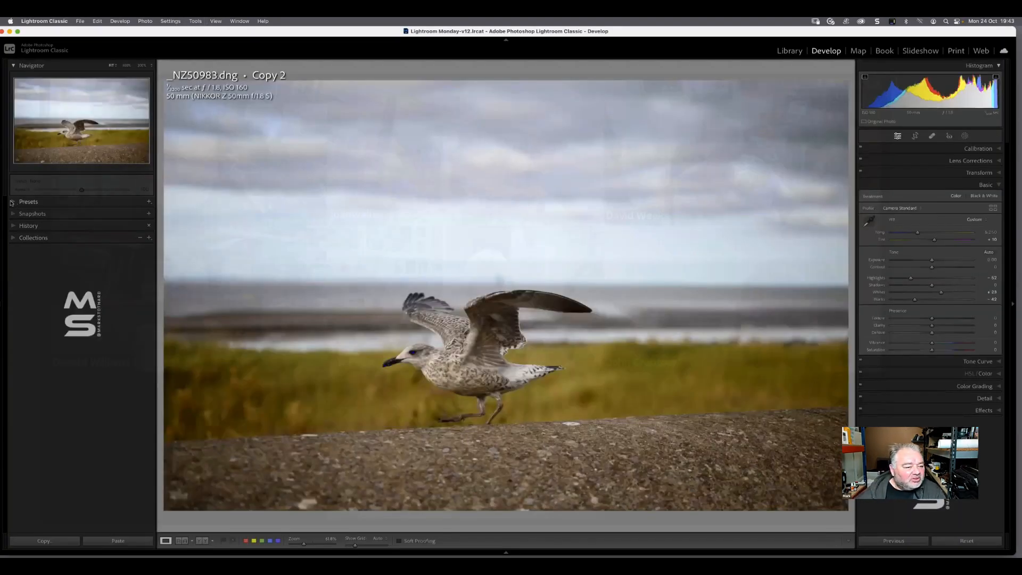
pyautogui.click(12, 201)
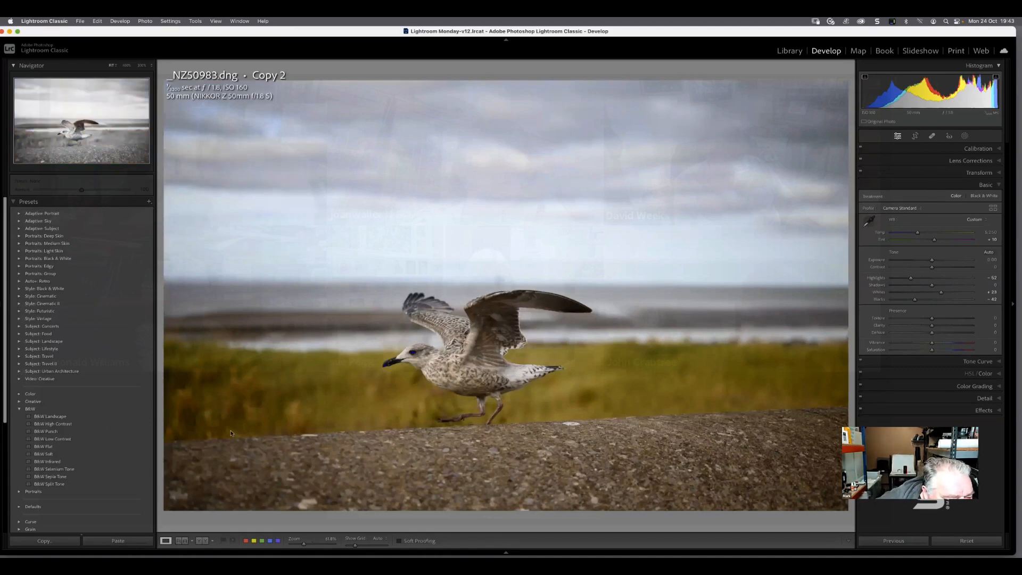
pyautogui.click(20, 408)
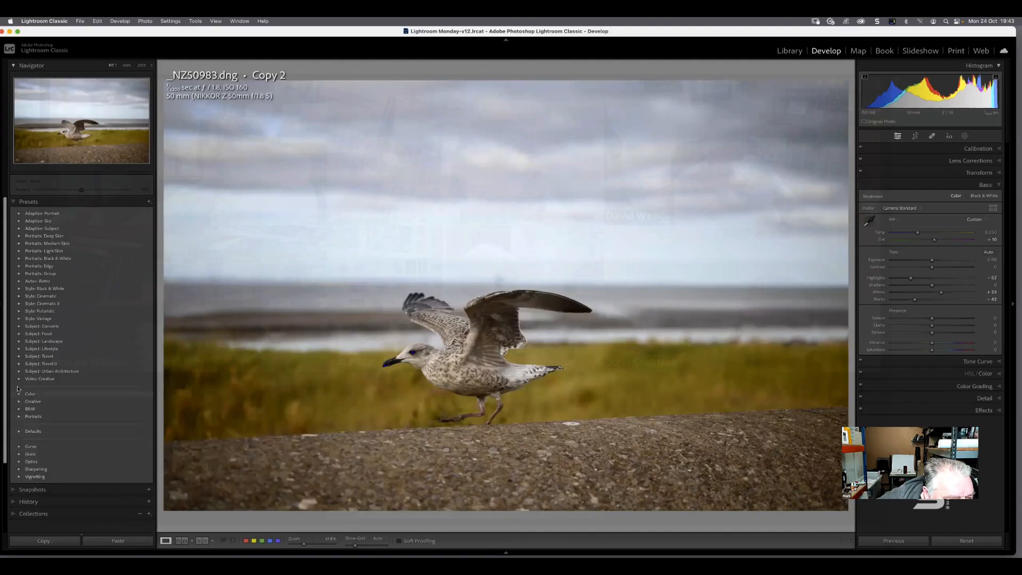
pyautogui.click(19, 312)
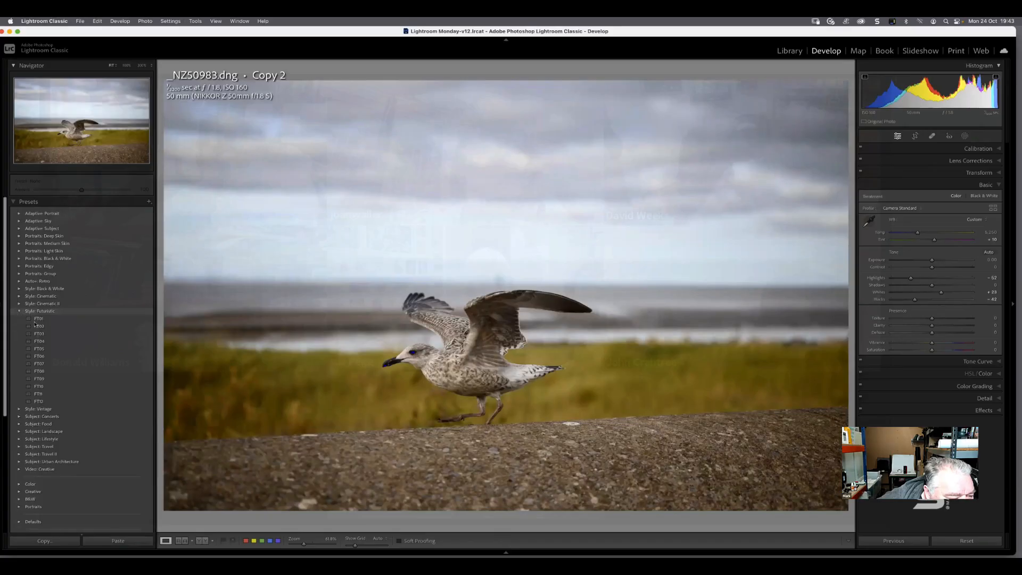
pyautogui.click(36, 319)
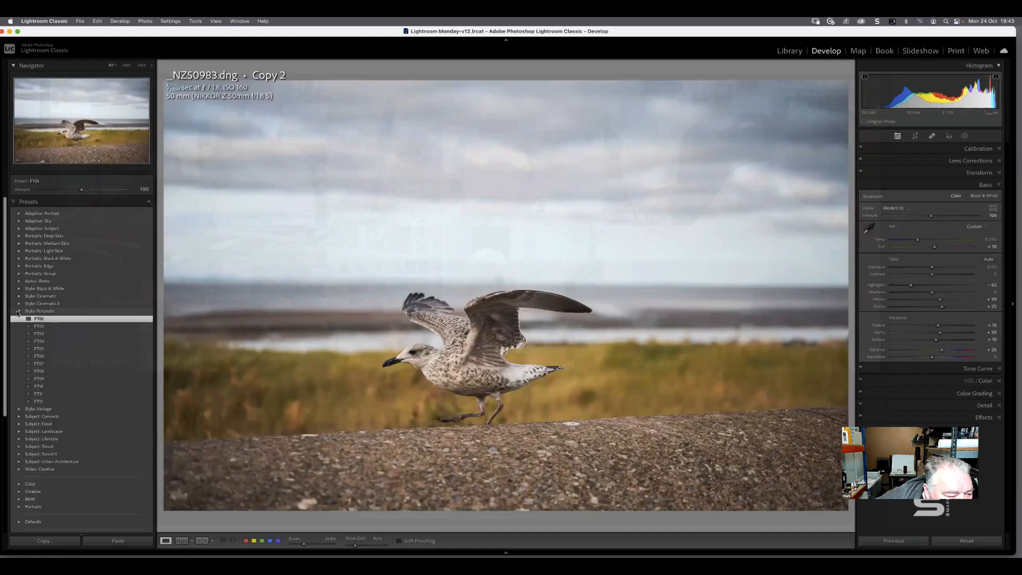
# Try the AR01 and AR02 presets from the Auto+: Retro group and VN02 from Style: Vintage on the second virtual copy
pyautogui.click(18, 311)
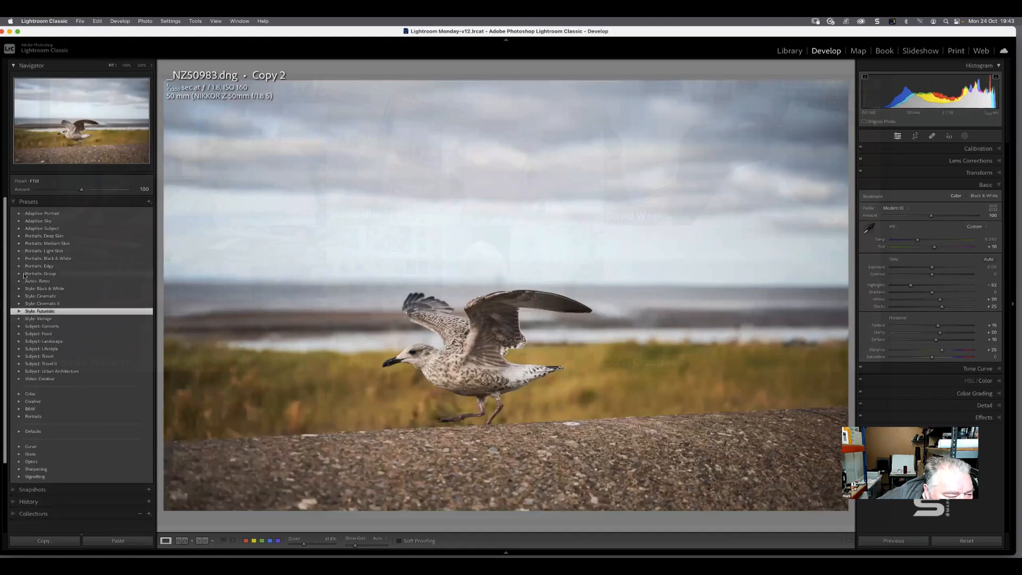
pyautogui.click(19, 281)
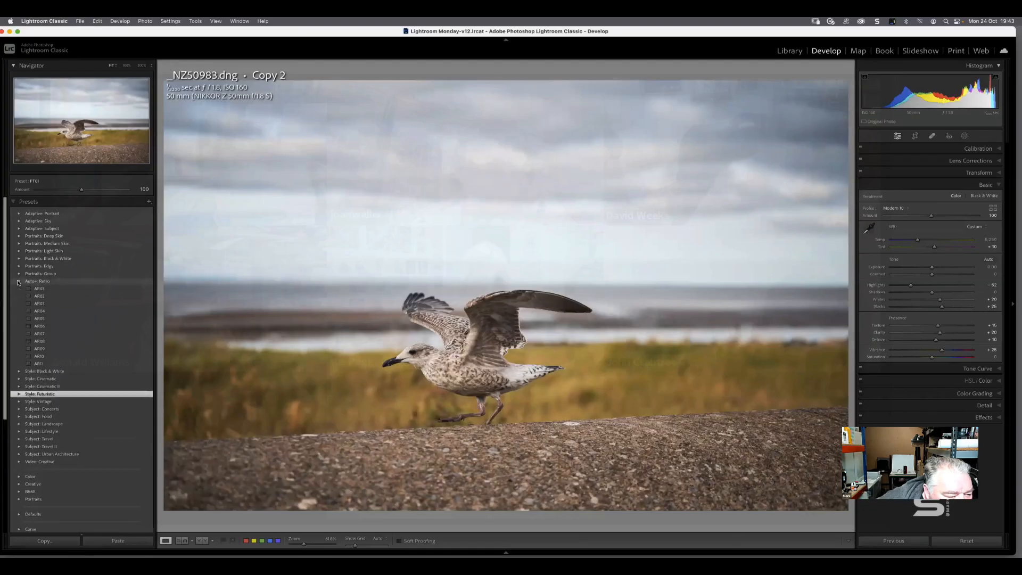
pyautogui.click(41, 289)
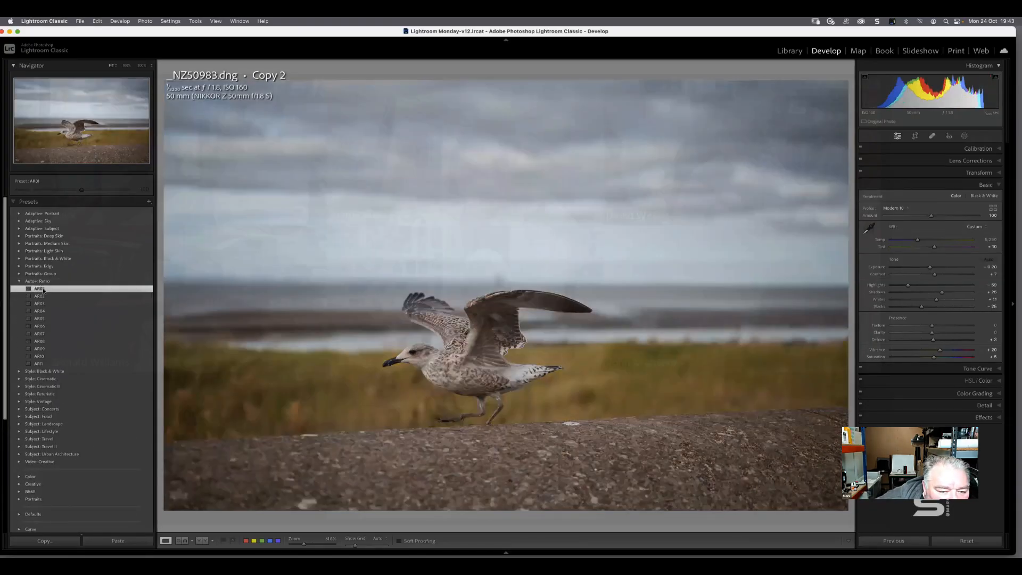
pyautogui.click(45, 296)
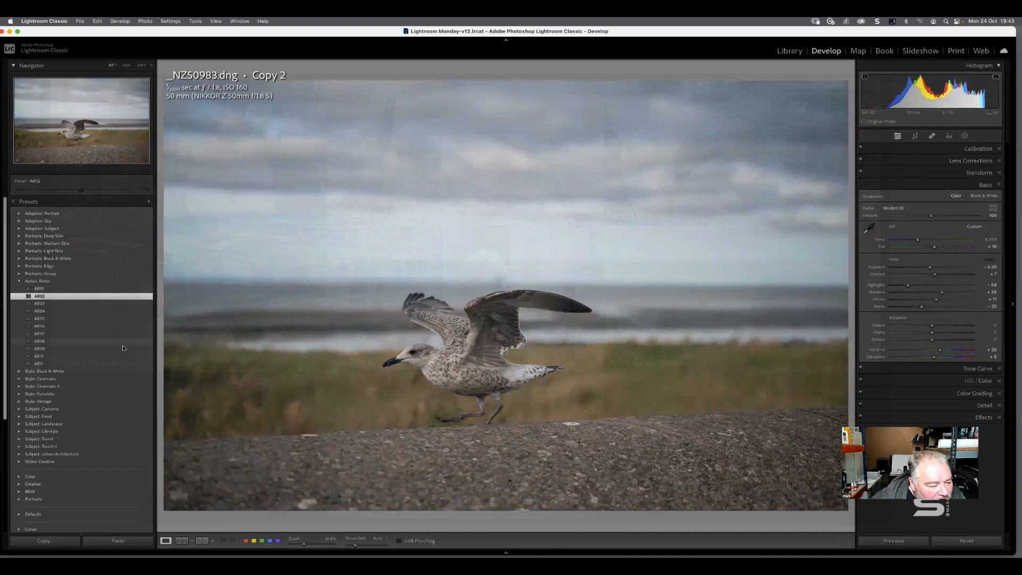
pyautogui.click(19, 402)
pyautogui.click(48, 416)
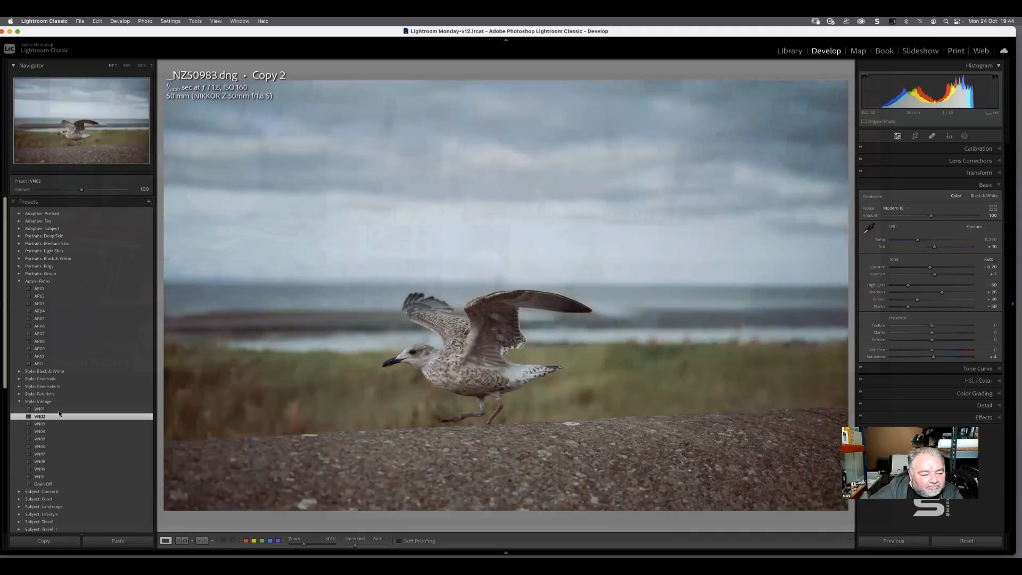
# Compare the B&W Sepia Tone and B&W Selenium Tone presets on the second virtual copy, keep Sepia Tone, and return to the grid
pyautogui.scroll(-5, 79, 432)
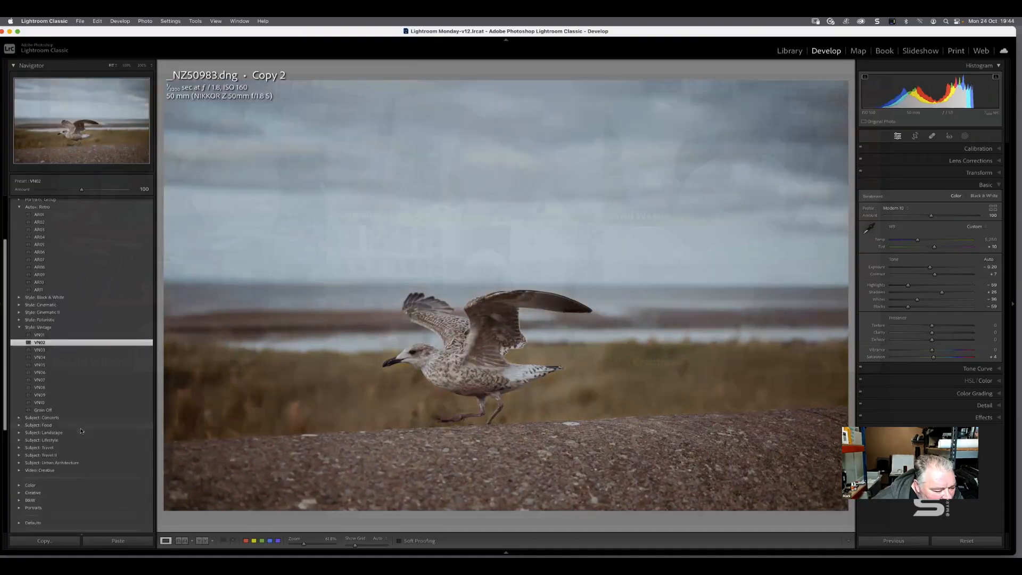
pyautogui.scroll(-3, 81, 431)
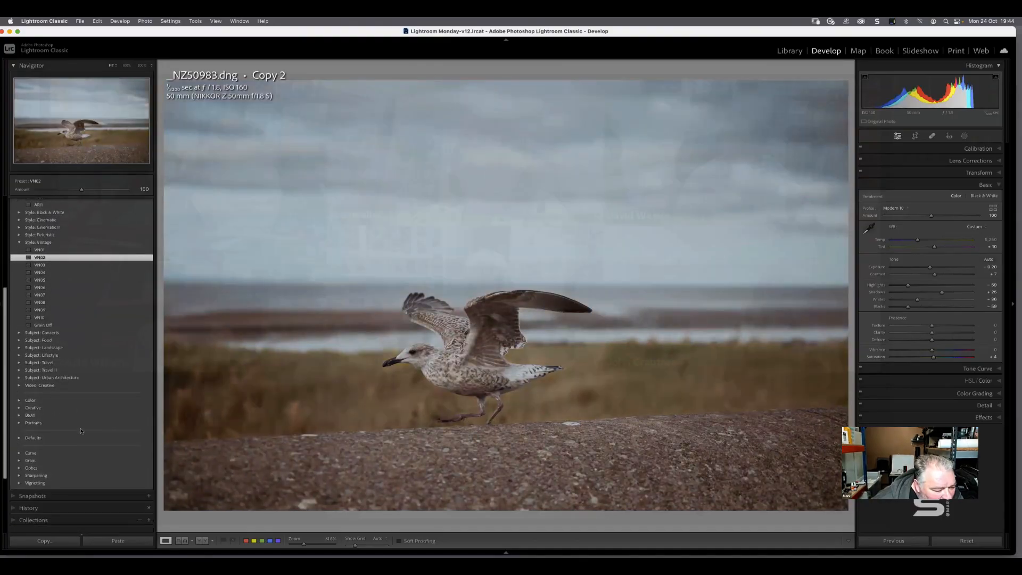
pyautogui.click(19, 415)
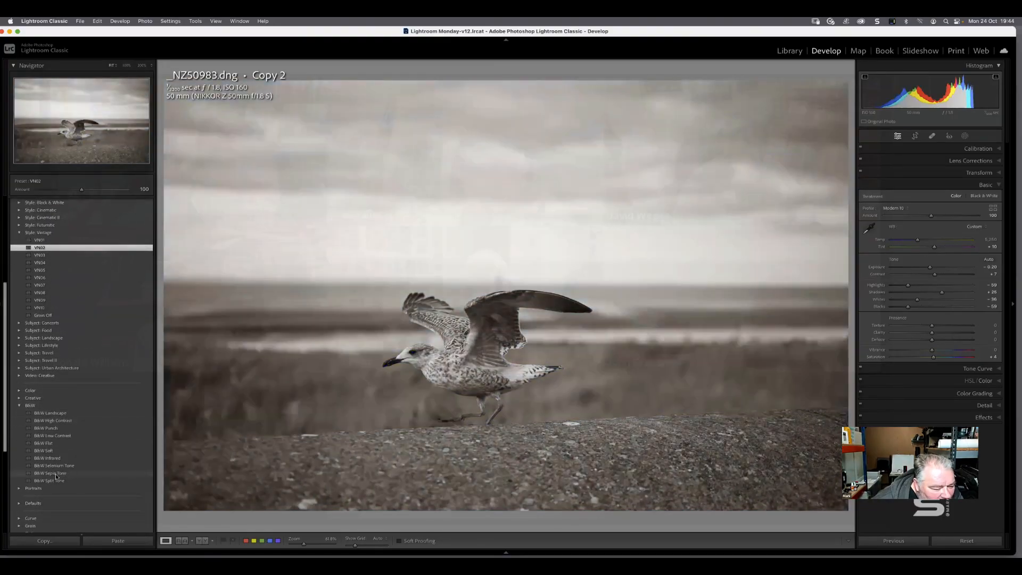
pyautogui.click(55, 473)
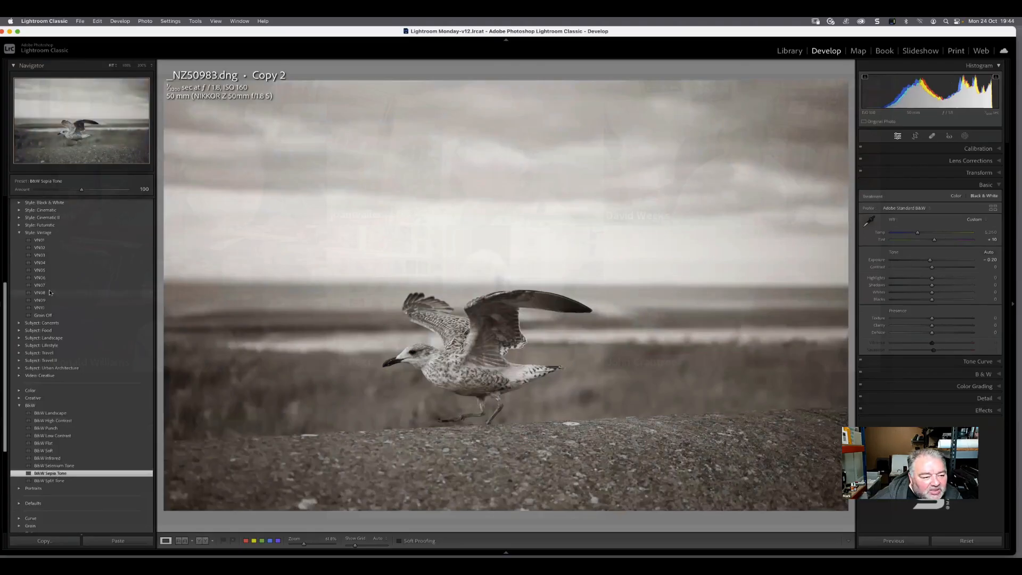
pyautogui.click(19, 233)
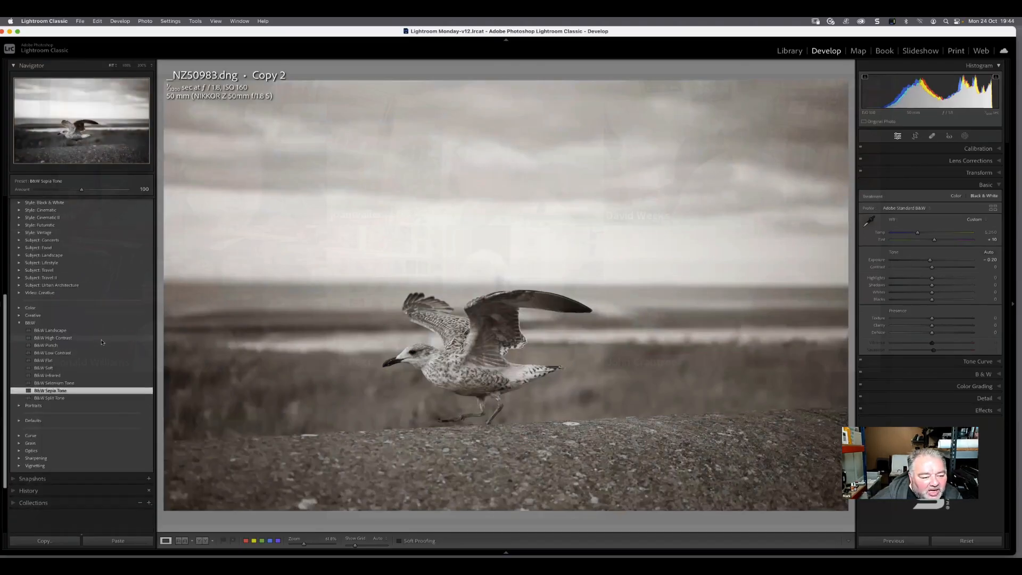
pyautogui.click(77, 384)
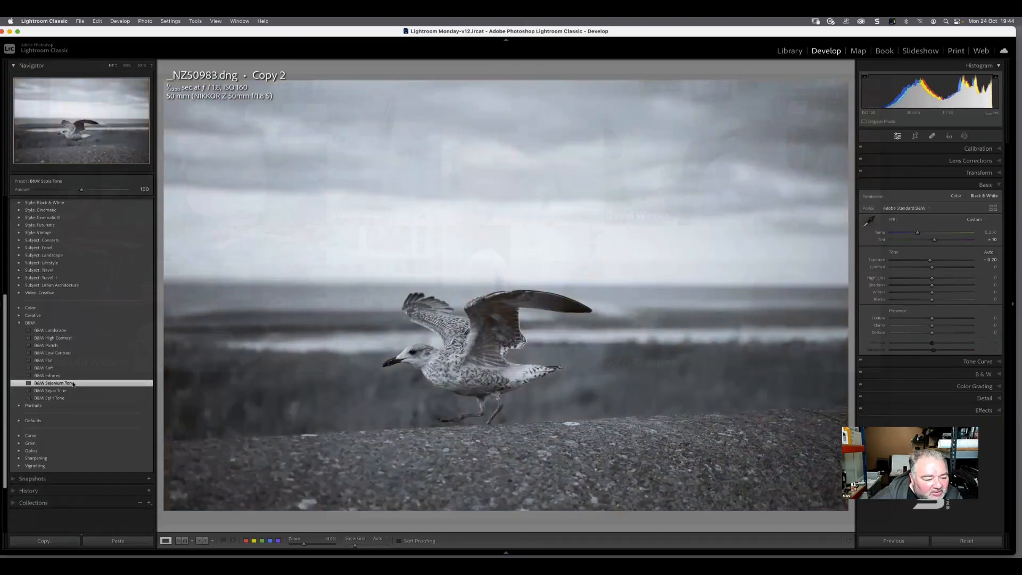
pyautogui.click(75, 391)
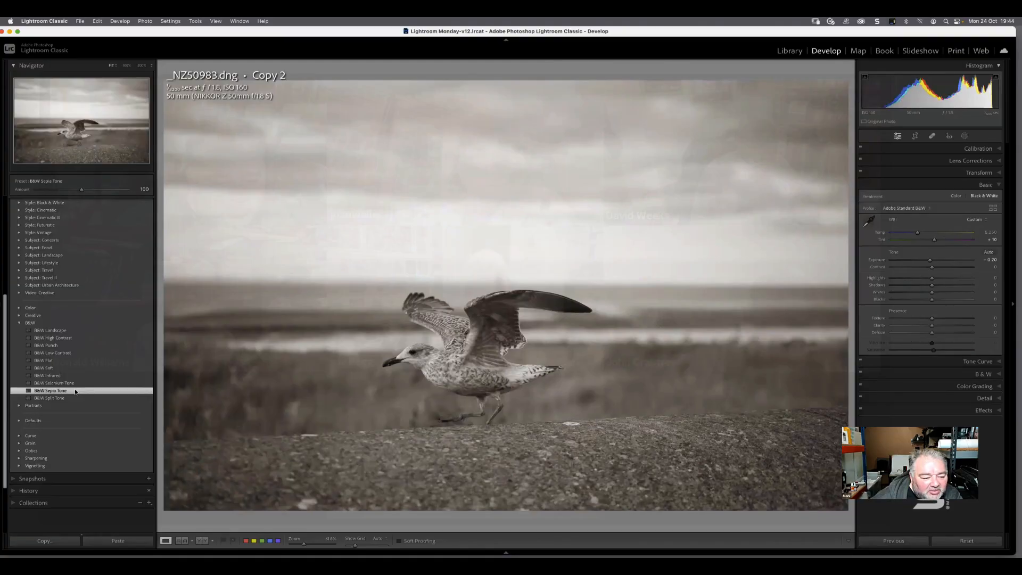
pyautogui.press('g')
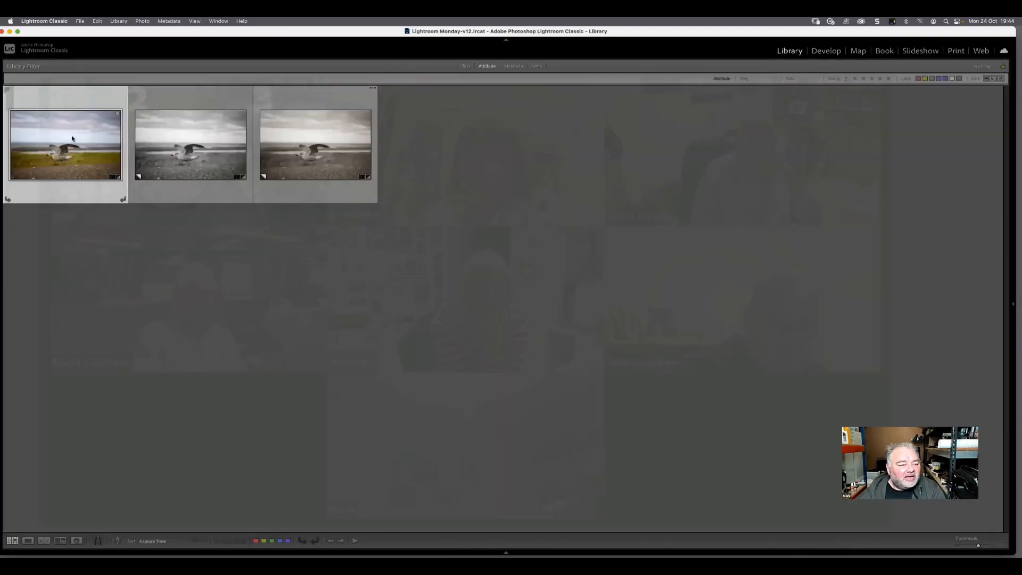
# Create another virtual copy of the original gull photo, apply the TR01 preset from the Subject: Travel group, and return to the grid
pyautogui.rightClick(74, 142)
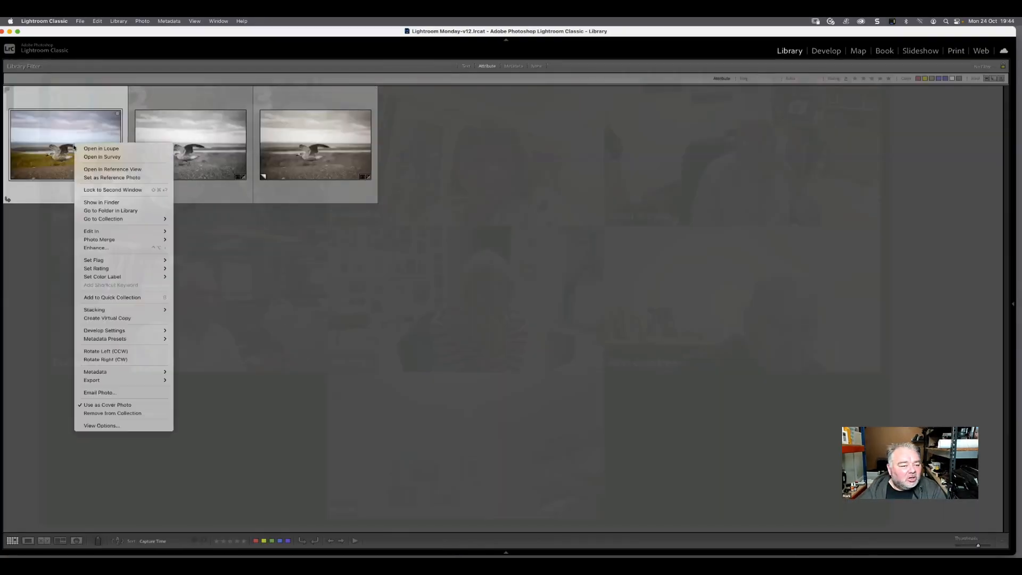
pyautogui.click(101, 318)
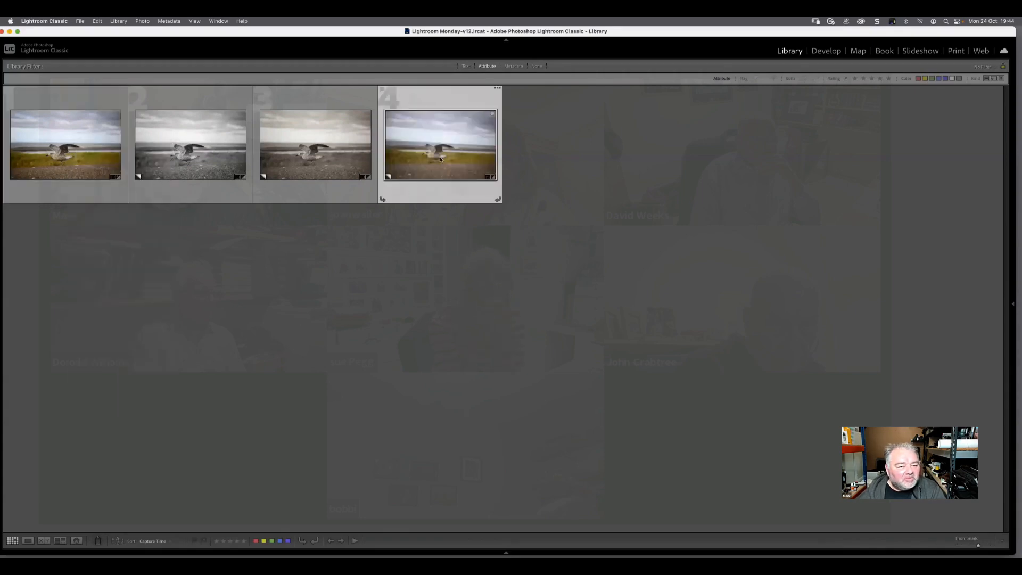
pyautogui.press('d')
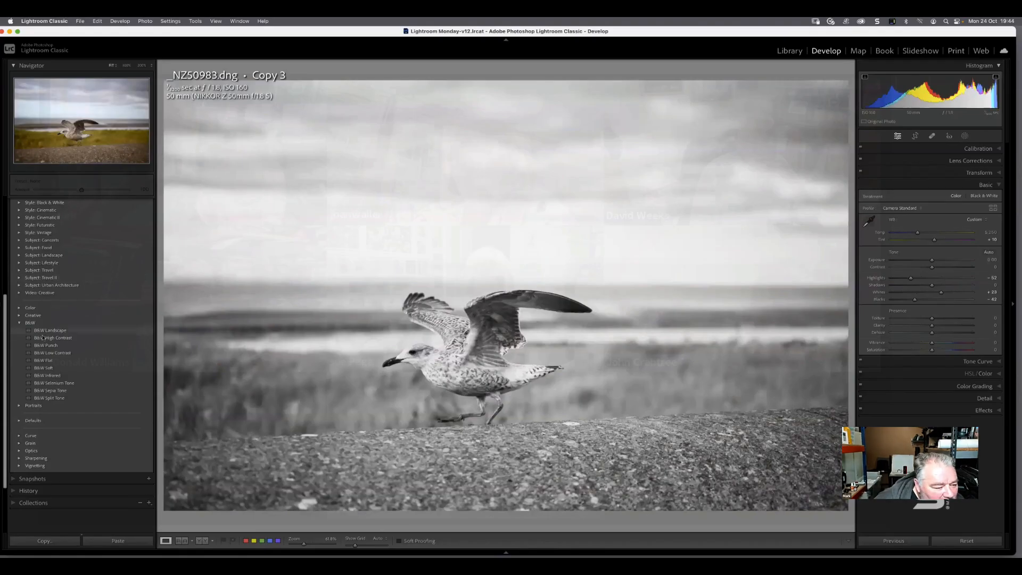
pyautogui.click(20, 271)
pyautogui.click(40, 277)
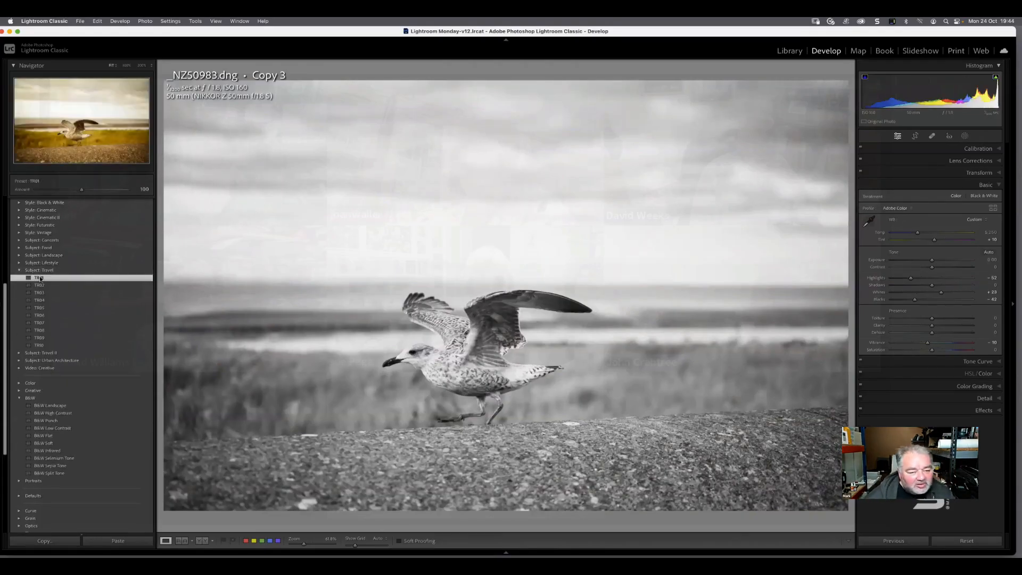
pyautogui.press('g')
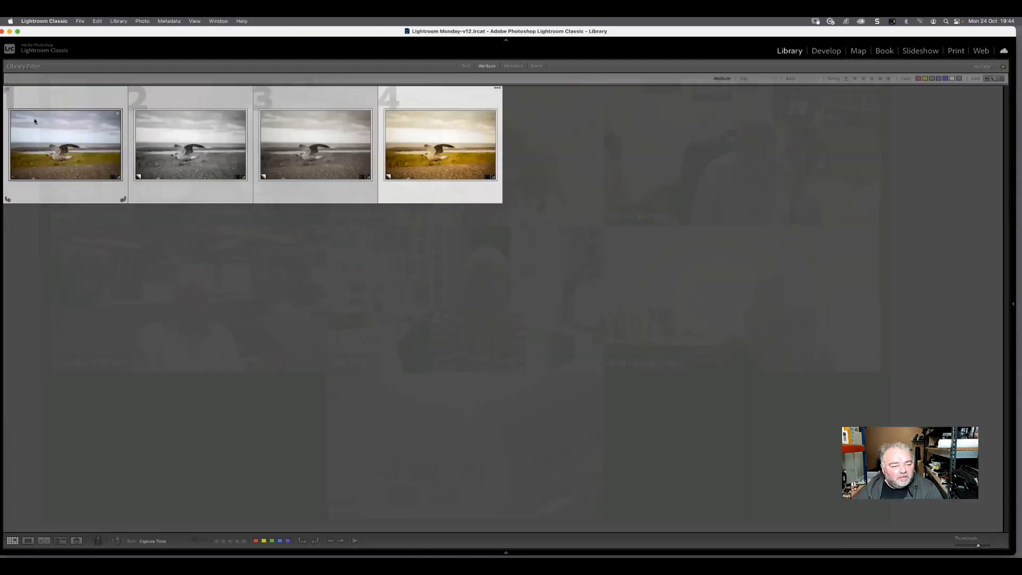
# Compare all four gull versions side by side in Survey view, and view the black-and-white copy enlarged
pyautogui.press('n')
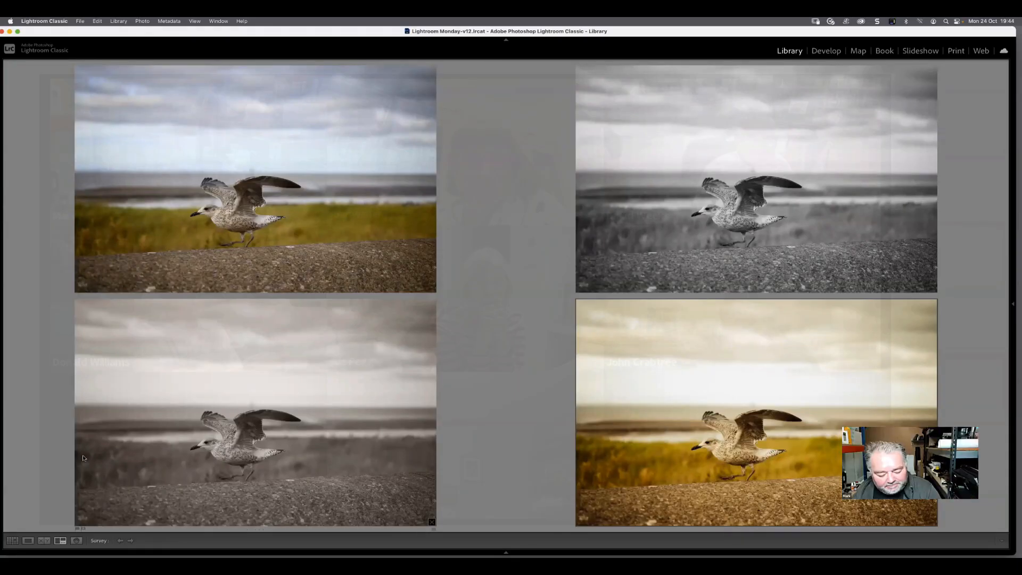
pyautogui.press('g')
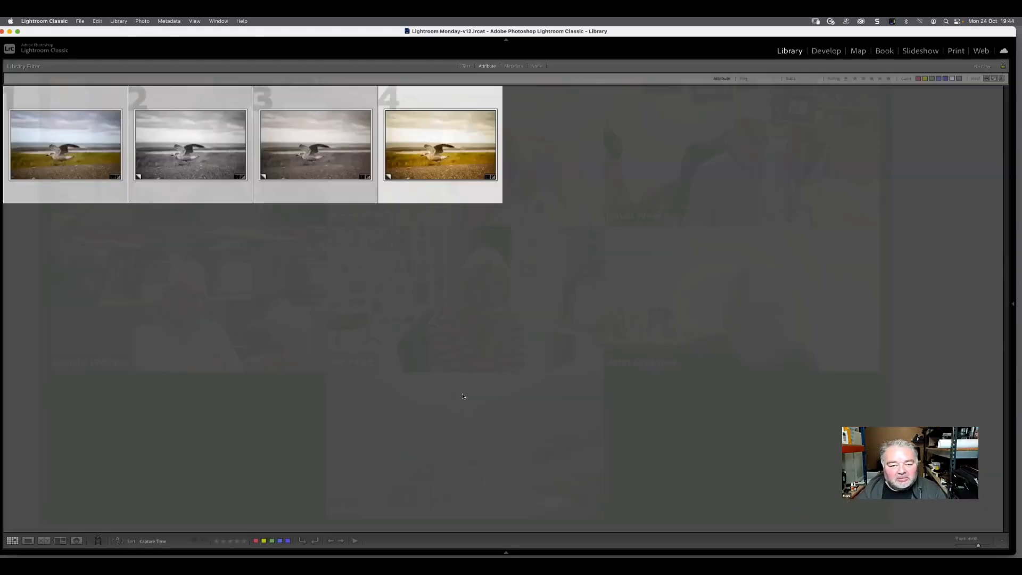
pyautogui.doubleClick(196, 152)
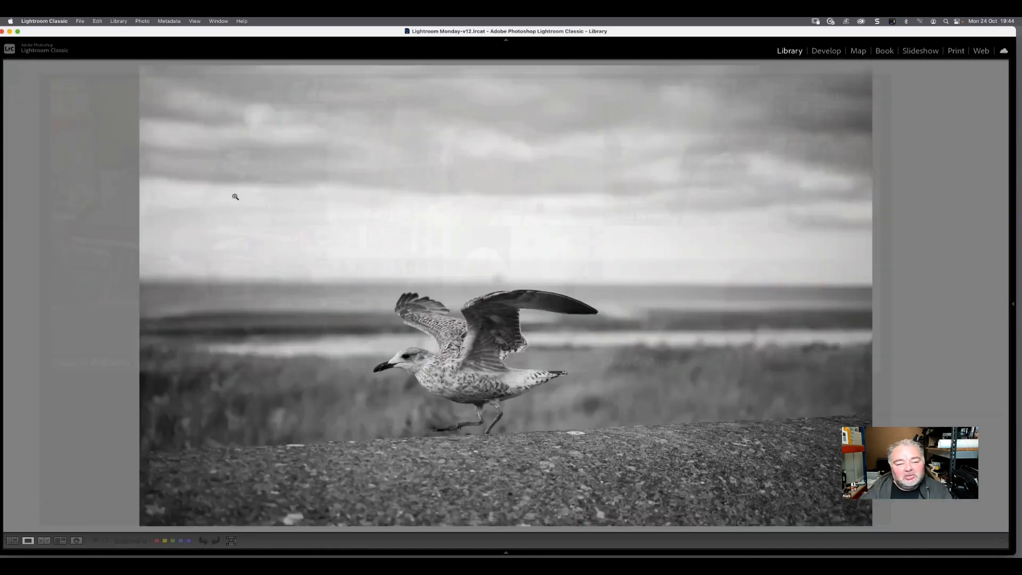
# Open the black-and-white virtual copy in Develop and collapse the Subject: Travel and Auto+: Retro groups and the whole presets list
pyautogui.click(825, 50)
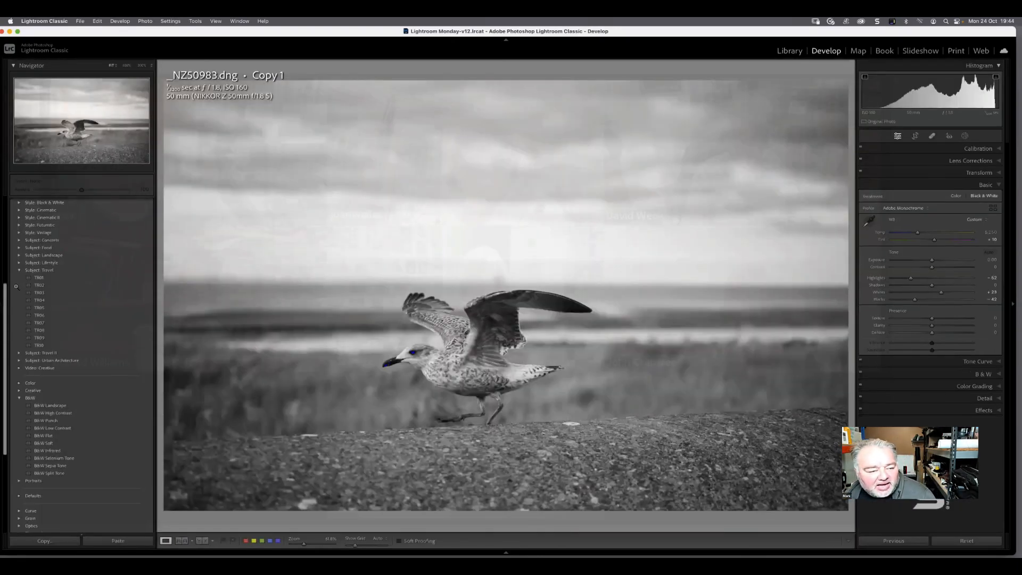
pyautogui.click(18, 271)
pyautogui.scroll(5, 106, 299)
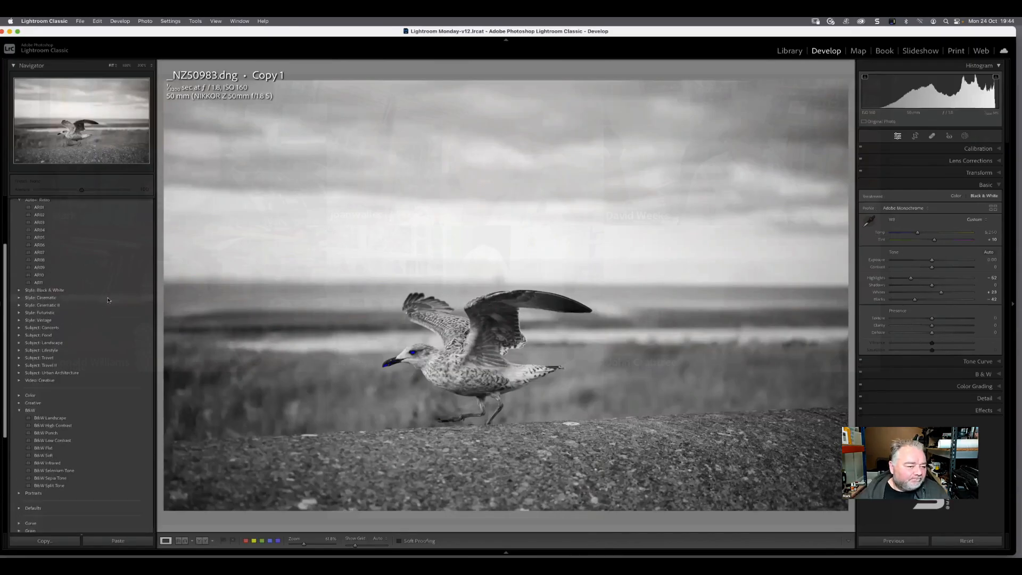
pyautogui.scroll(3, 107, 300)
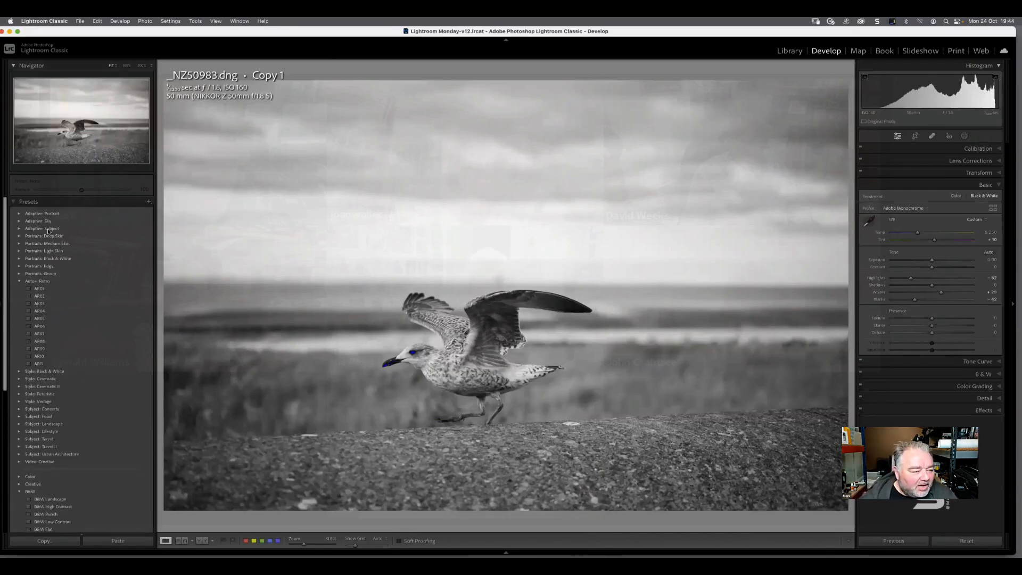
pyautogui.click(19, 281)
pyautogui.click(16, 203)
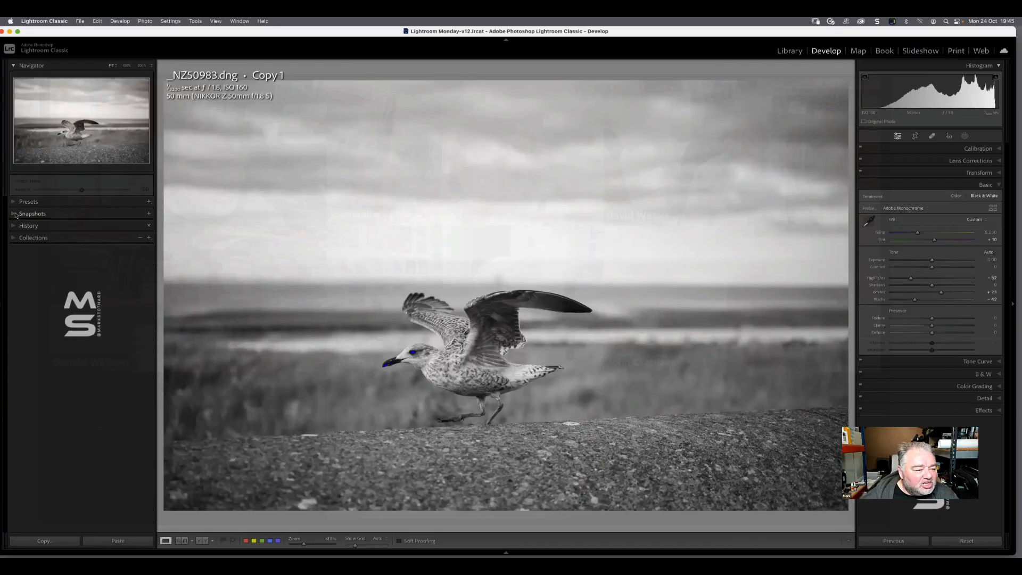
# Create a snapshot of the black-and-white virtual copy named Image
pyautogui.click(16, 214)
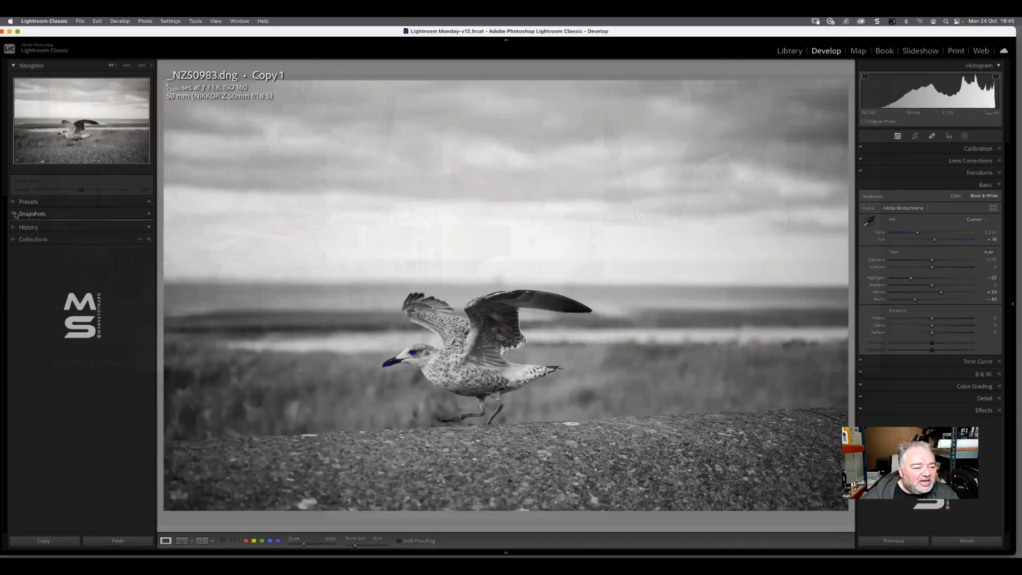
pyautogui.click(149, 214)
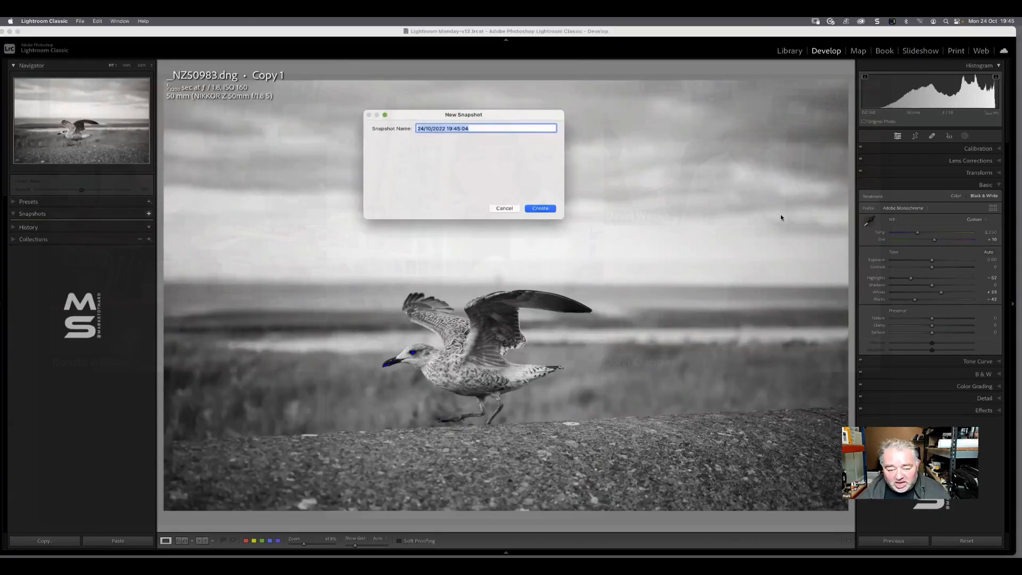
pyautogui.write('Images')
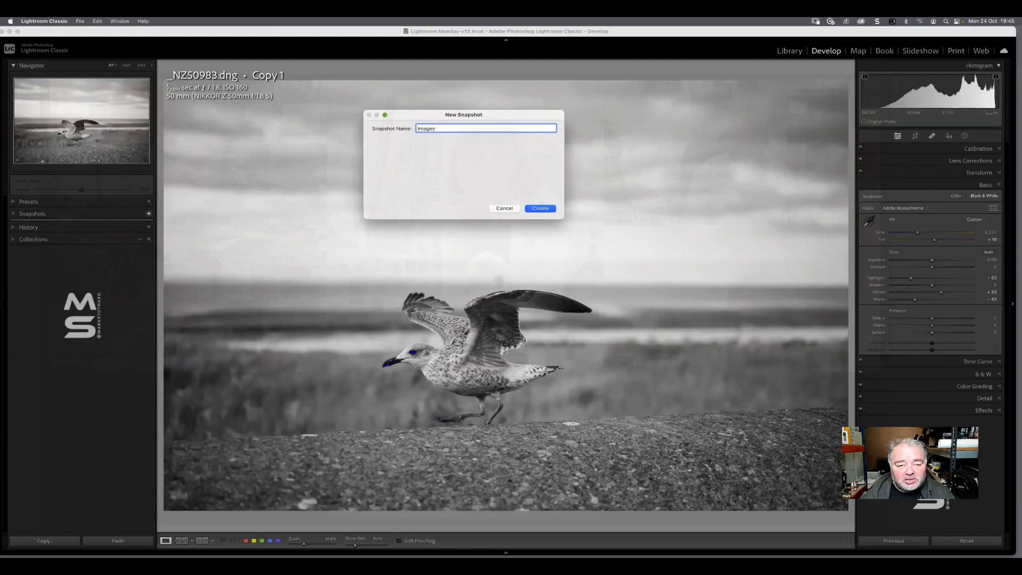
pyautogui.press('Return')
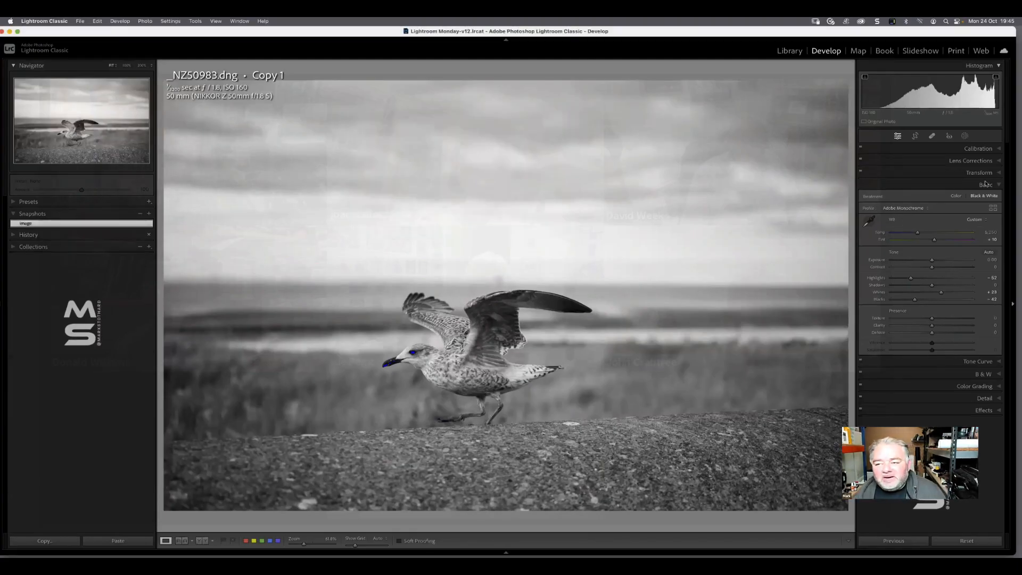
# Crop the black-and-white copy to a 16 x 9 aspect ratio, tighten the crop frame, and reposition the gull inside it
pyautogui.click(915, 136)
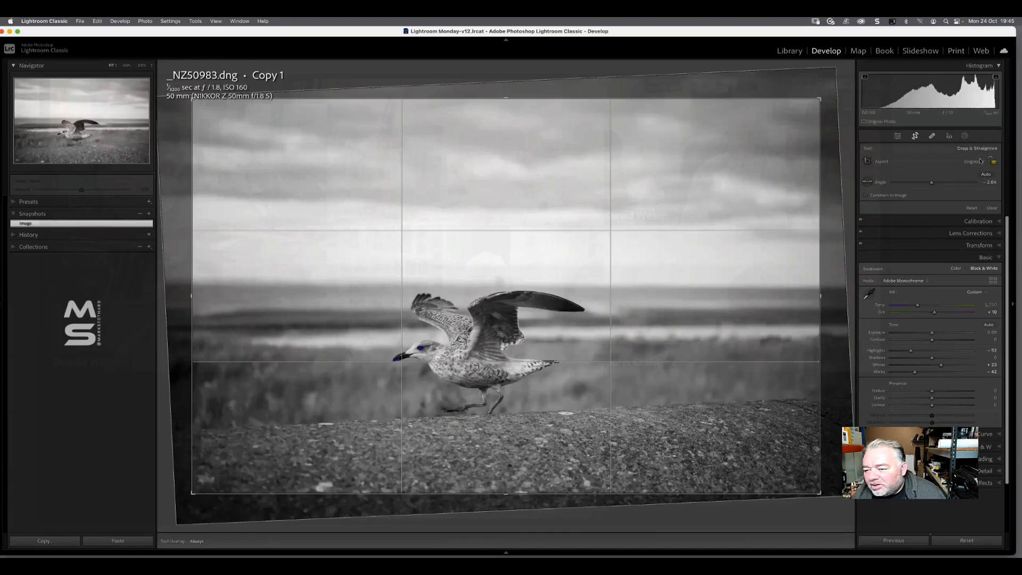
pyautogui.click(978, 162)
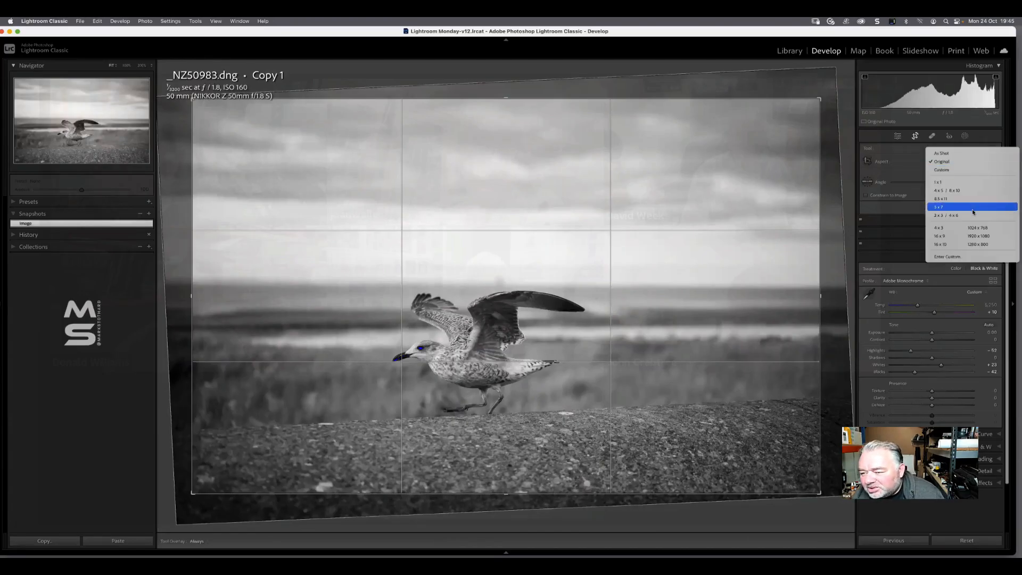
pyautogui.click(969, 237)
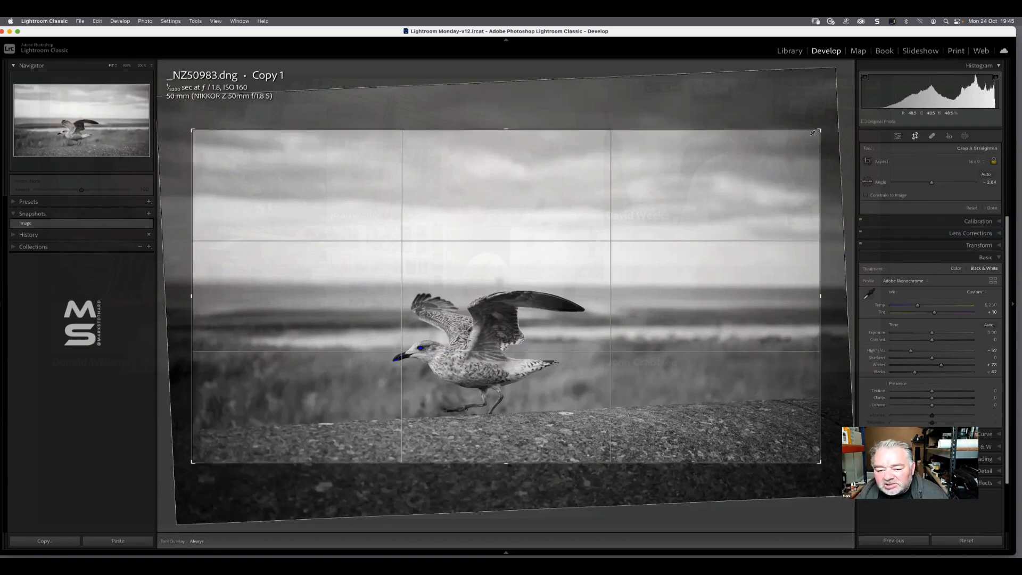
pyautogui.moveTo(818, 130); pyautogui.dragTo(780, 151)
pyautogui.moveTo(655, 280); pyautogui.dragTo(631, 289)
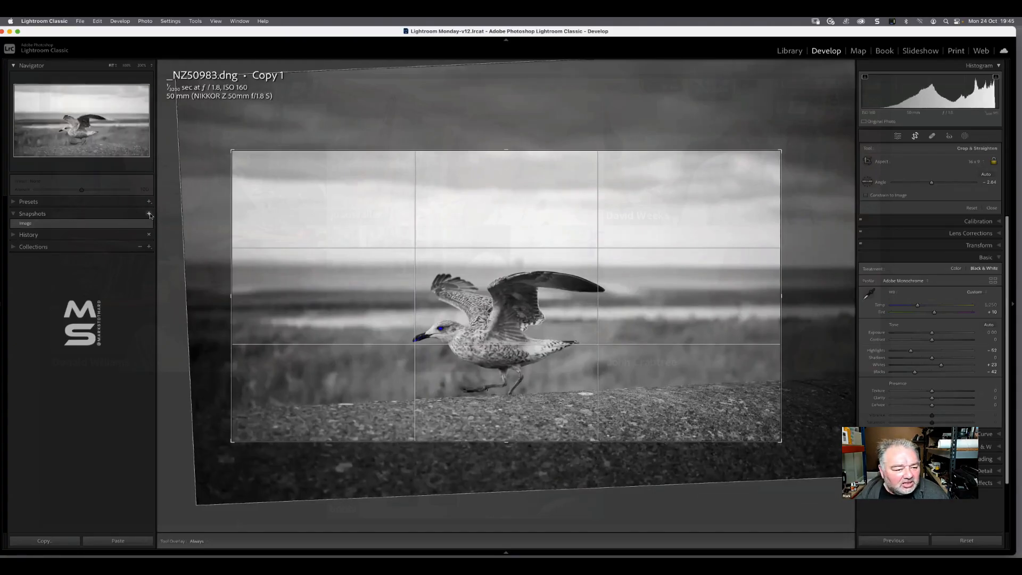
# Create a snapshot of the cropped black-and-white copy named Crop 16 x 9 and close the crop tool
pyautogui.click(149, 215)
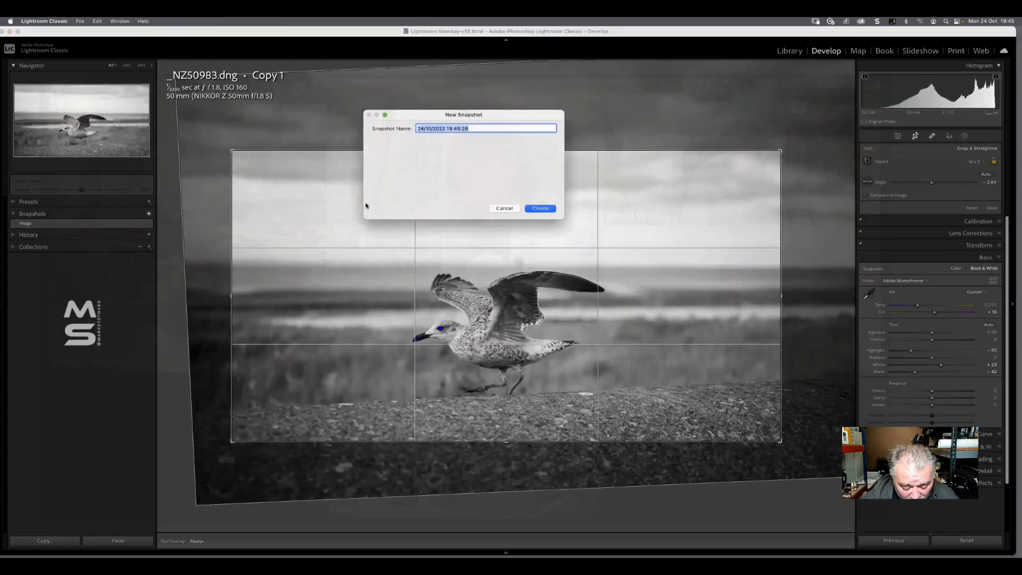
pyautogui.write('Cr')
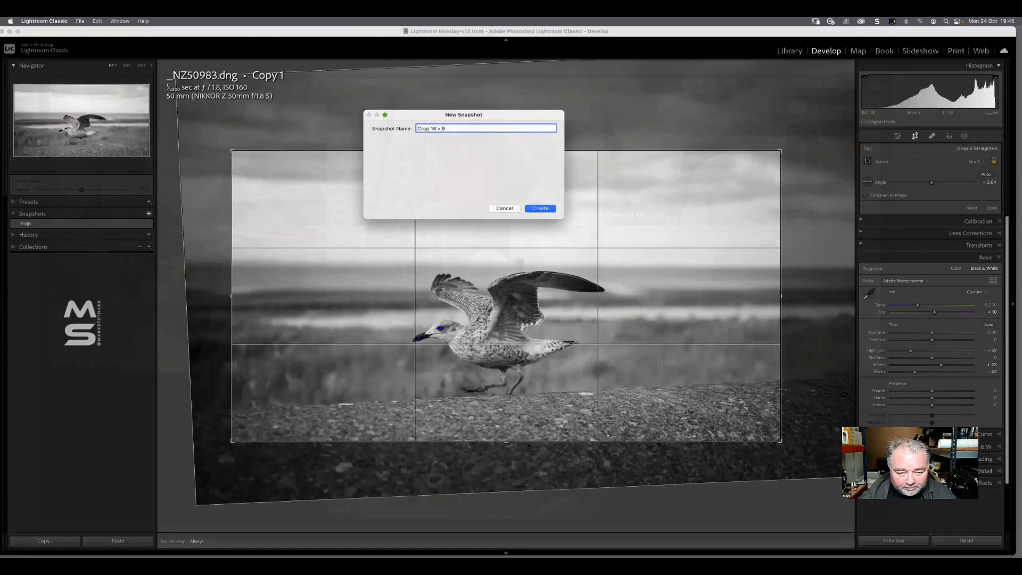
pyautogui.write('op 16 x 9')
pyautogui.press('Return')
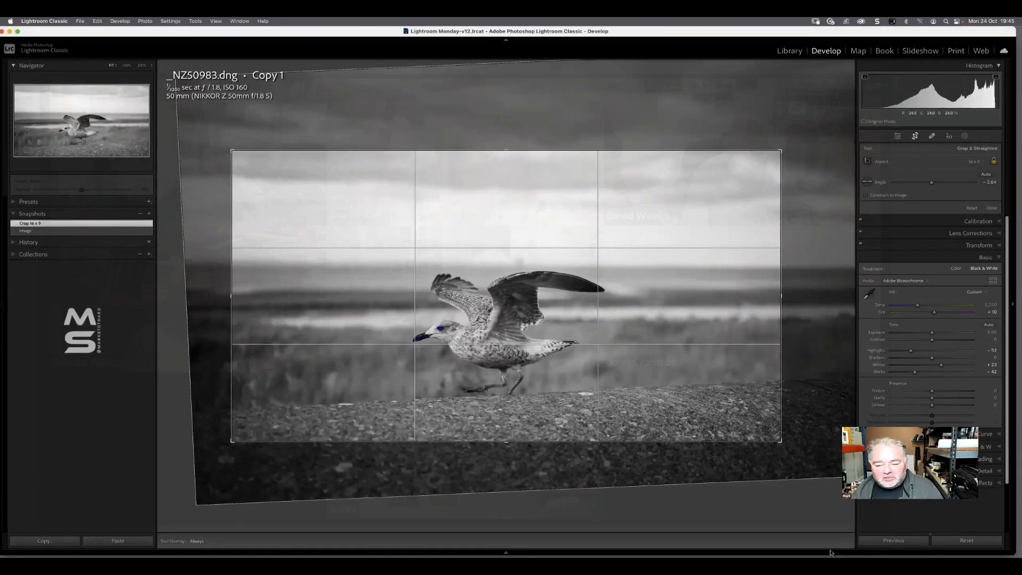
pyautogui.click(991, 208)
# Switch the black-and-white copy between the Image and Crop 16 x 9 snapshots, finishing on Image
pyautogui.click(80, 229)
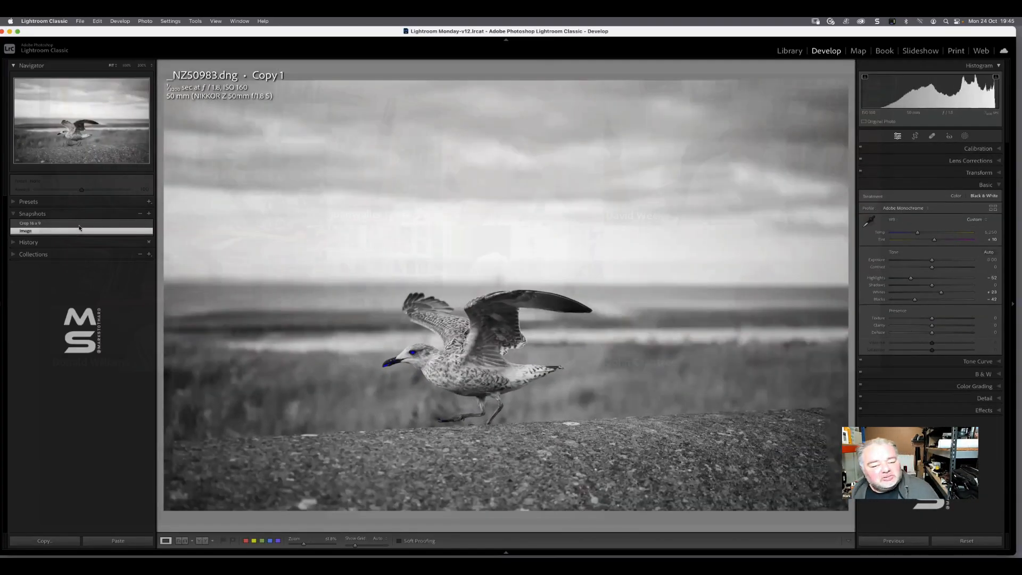
pyautogui.click(79, 224)
pyautogui.click(80, 231)
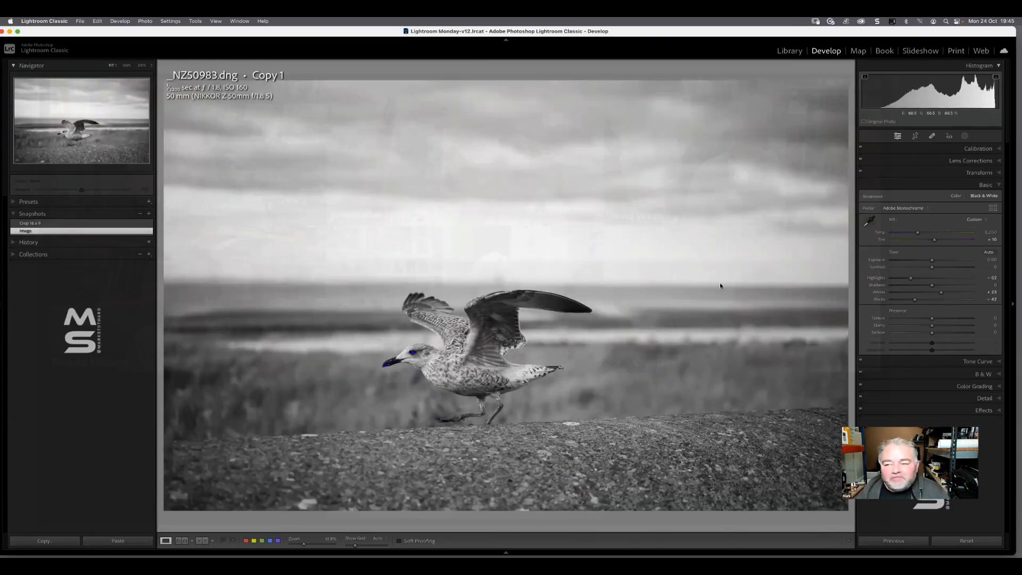
# Crop the black-and-white copy to the 4 x 5 / 8 x 10 aspect ratio, tightening the frame and repositioning the gull inside it
pyautogui.click(915, 136)
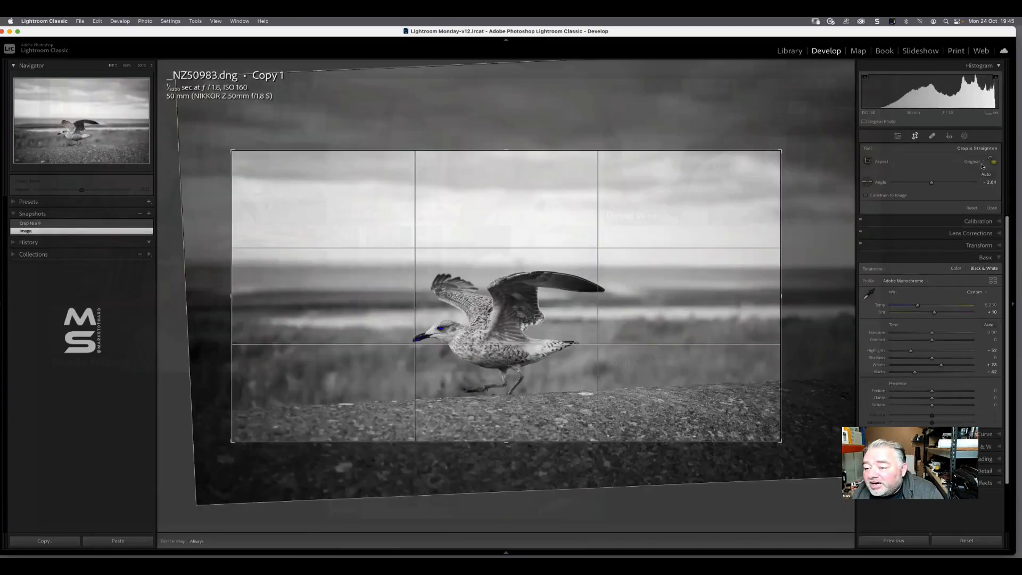
pyautogui.click(970, 162)
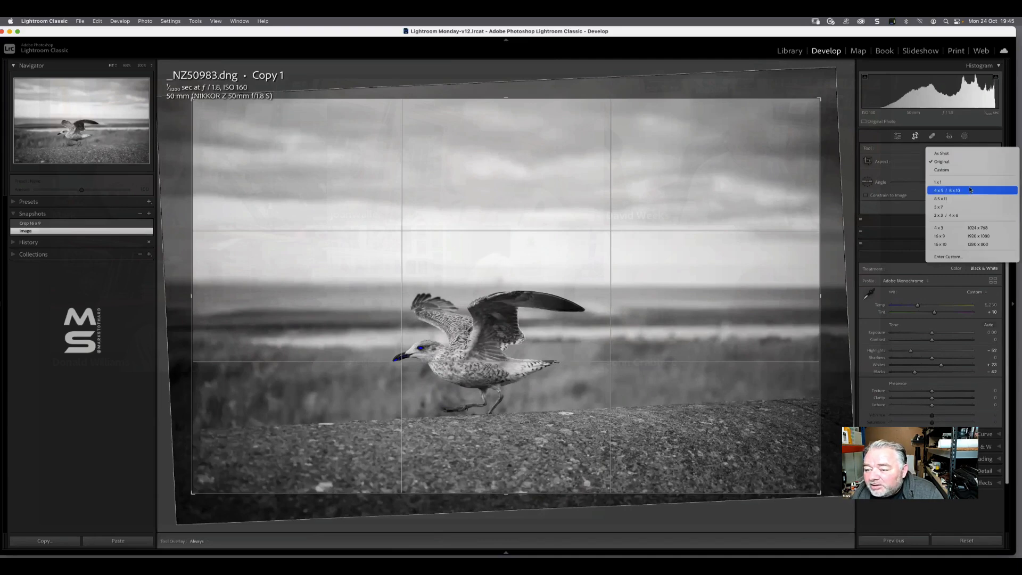
pyautogui.click(967, 192)
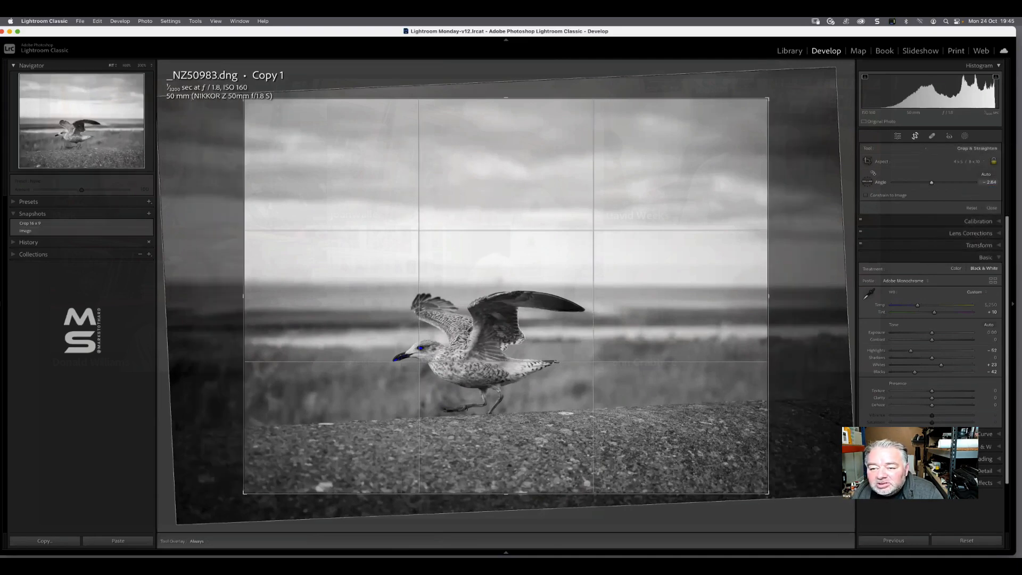
pyautogui.moveTo(764, 101); pyautogui.dragTo(725, 135)
pyautogui.moveTo(650, 230); pyautogui.dragTo(629, 230)
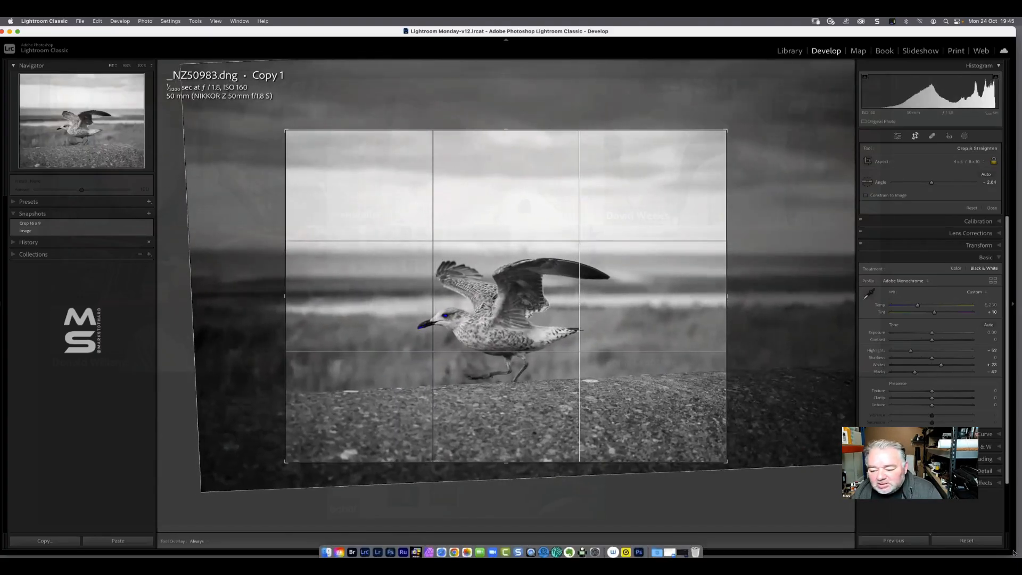
pyautogui.click(990, 208)
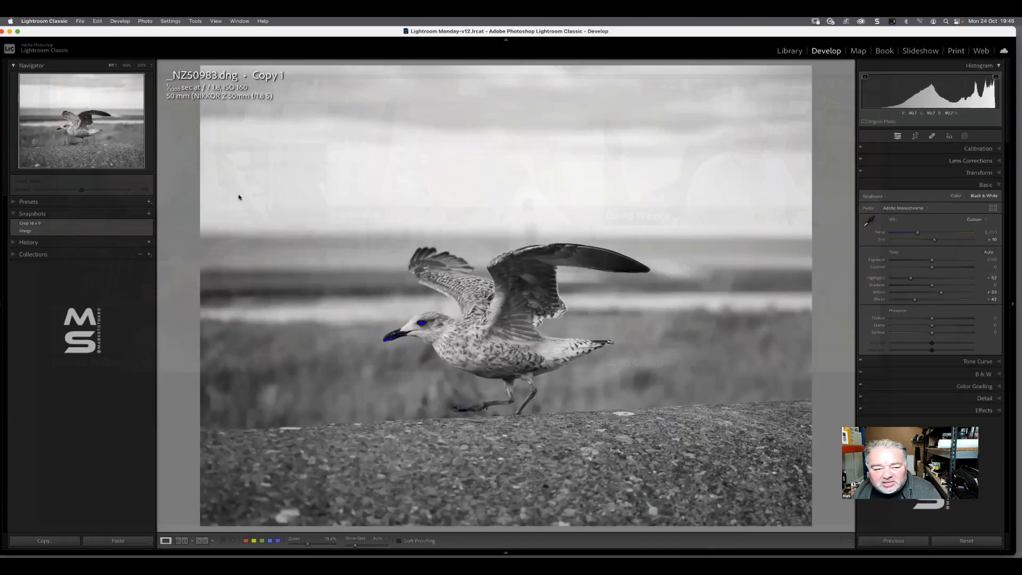
# Create a snapshot of the new crop named 10 x 8
pyautogui.click(148, 214)
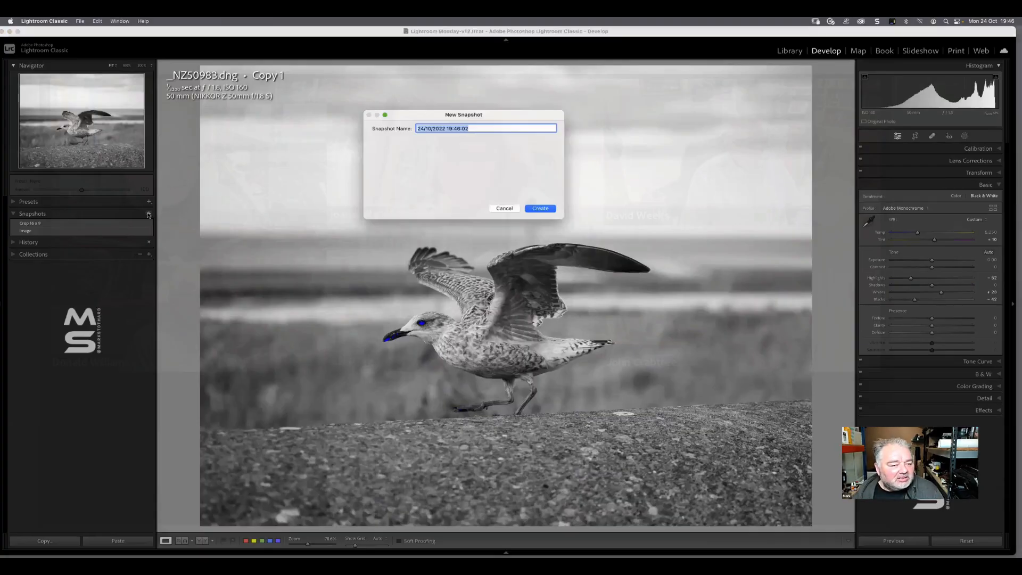
pyautogui.write('10 x 8')
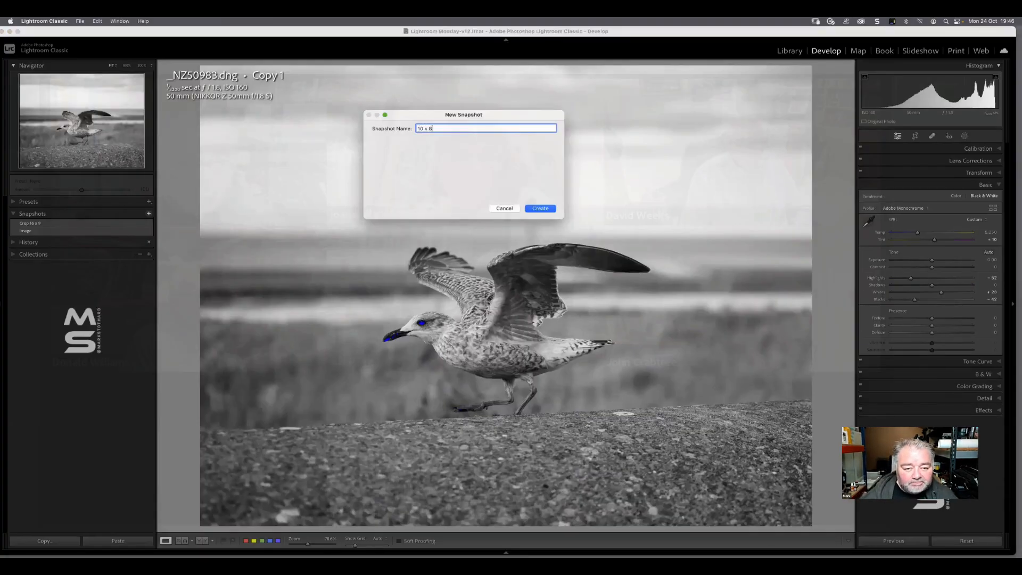
pyautogui.press('Return')
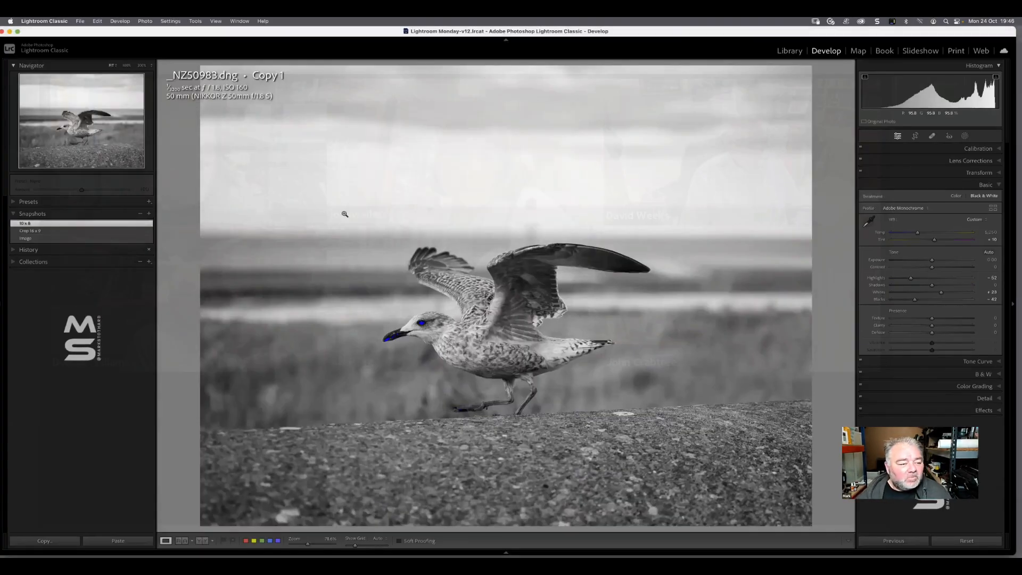
# Compare the three snapshots by applying Image, Crop 16 x 9 and 10 x 8 in turn
pyautogui.click(57, 238)
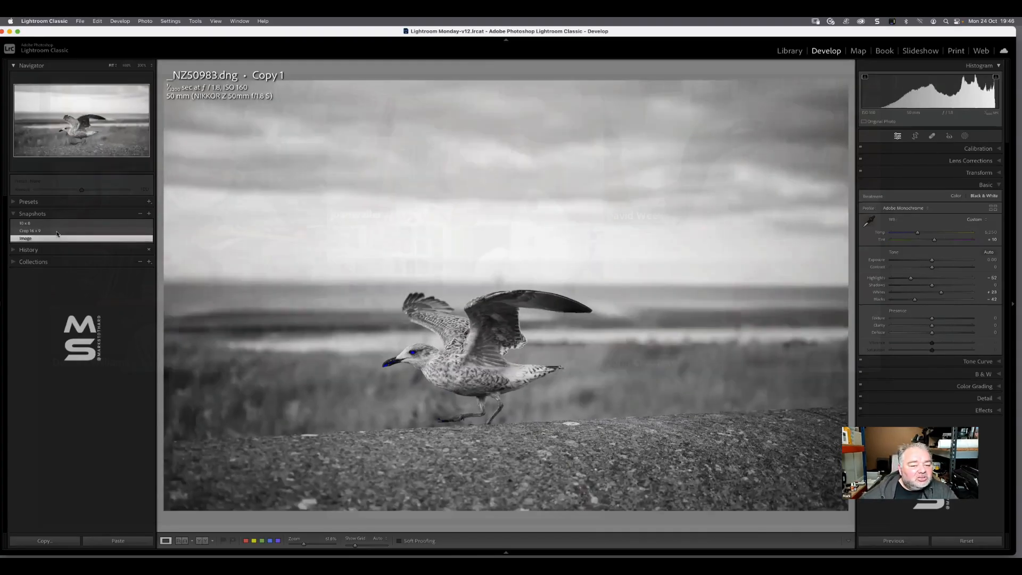
pyautogui.click(57, 232)
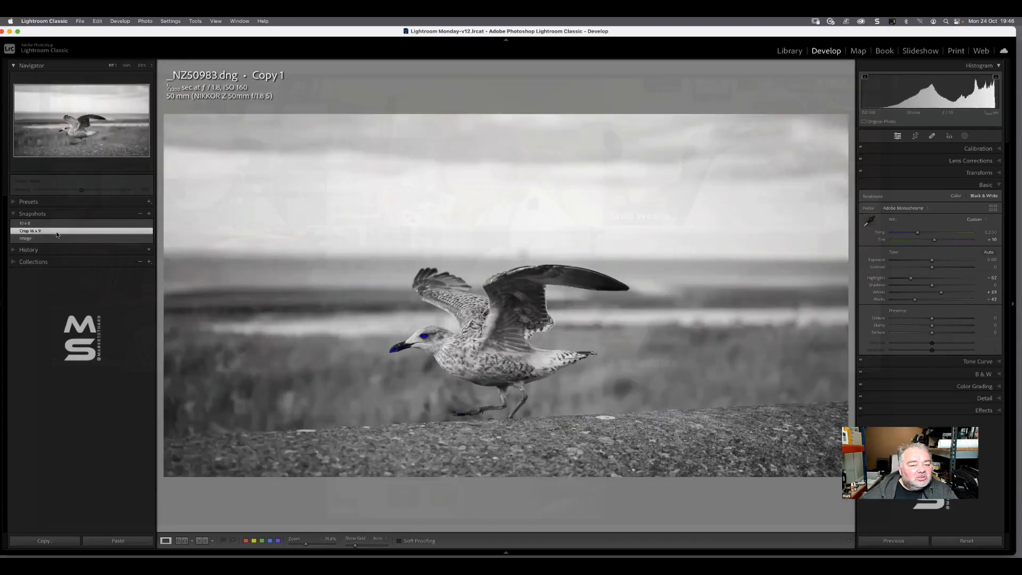
pyautogui.click(58, 225)
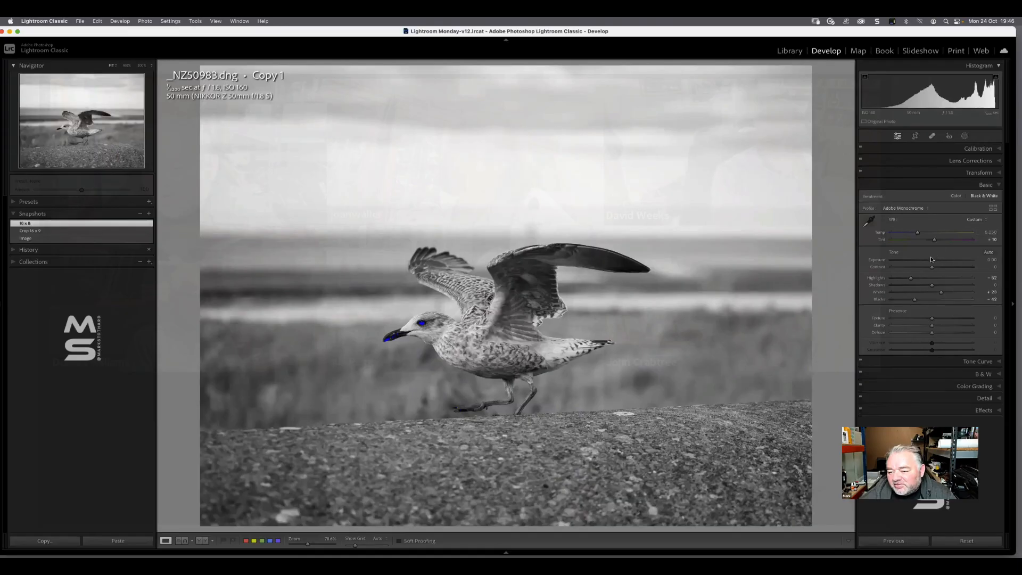
# Raise the exposure slightly and lower Blacks to -60 on the 10 x 8 version of the gull photo
pyautogui.moveTo(930, 260); pyautogui.dragTo(934, 260)
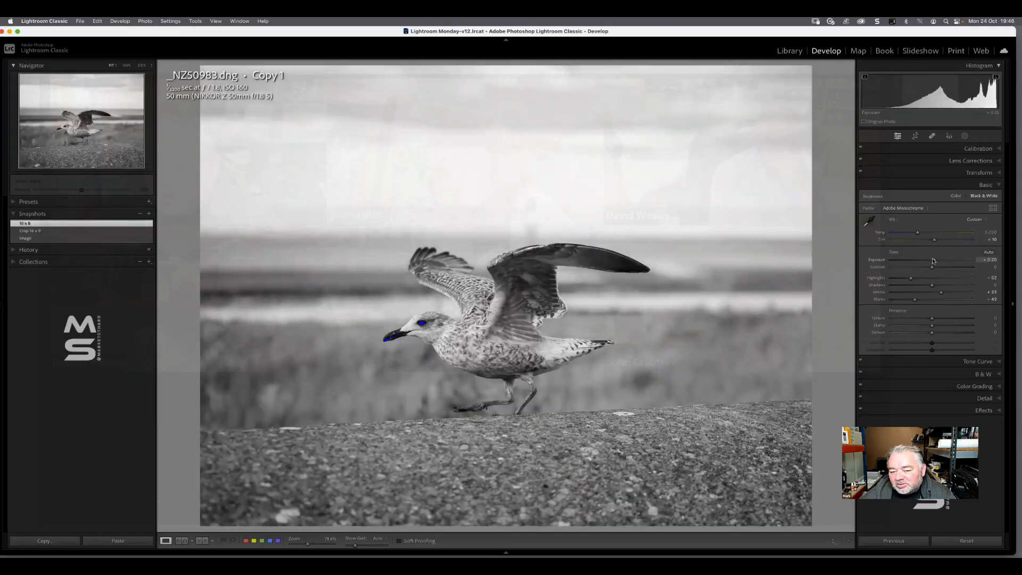
pyautogui.moveTo(914, 301); pyautogui.dragTo(907, 300)
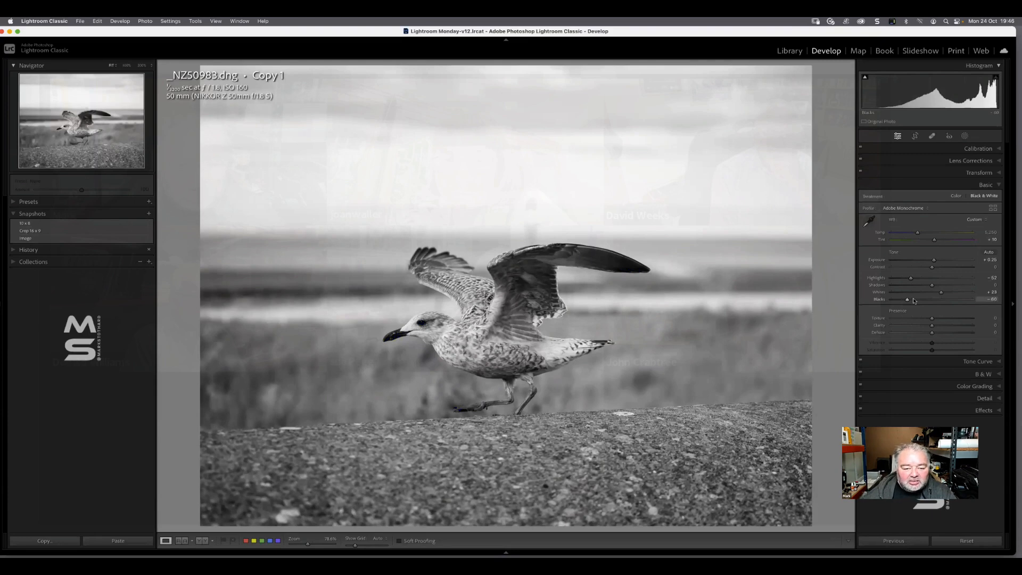
# Cycle through the Crop 16 x 9, Image and 10 x 8 snapshots, finishing on Image
pyautogui.click(41, 232)
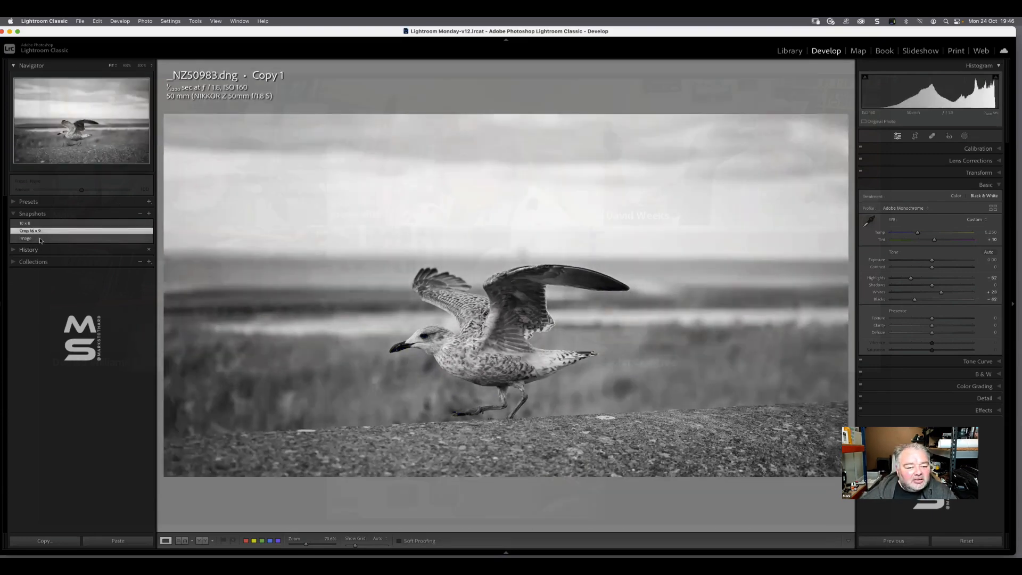
pyautogui.click(41, 240)
pyautogui.click(43, 225)
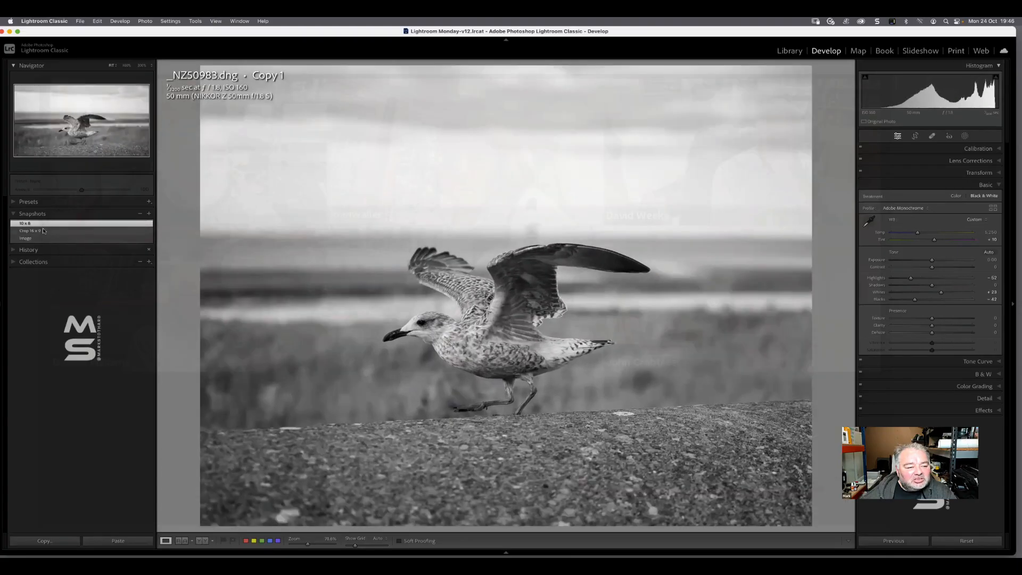
pyautogui.click(43, 231)
pyautogui.click(73, 238)
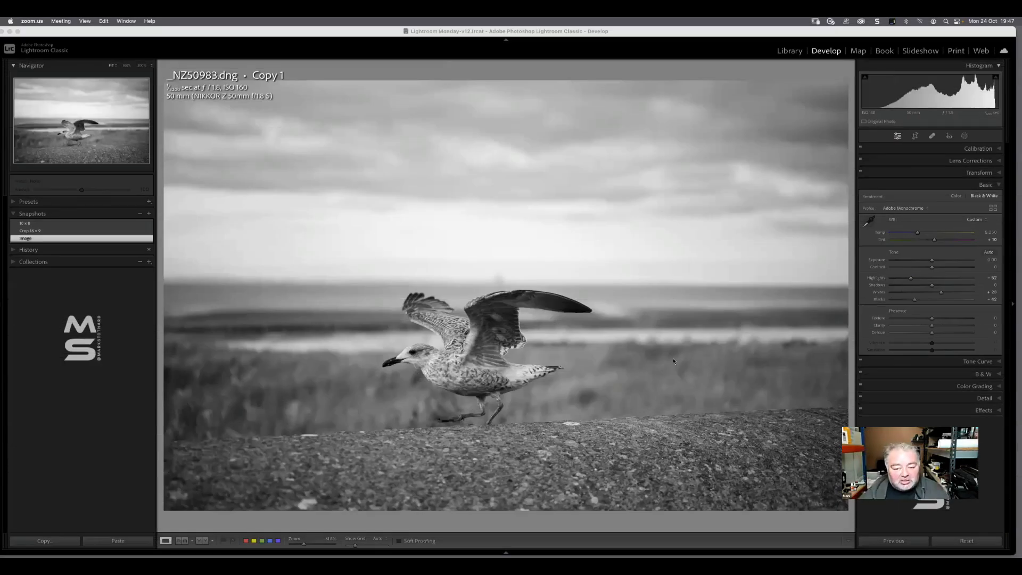
pyautogui.click(673, 361)
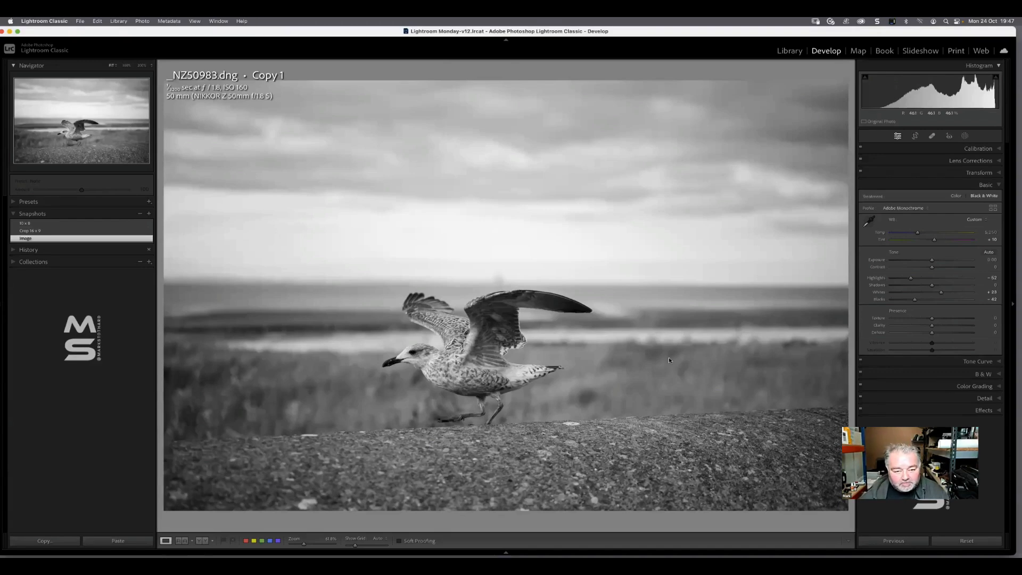
# Create another virtual copy of the original colour gull photo in the Library grid, and move the muted brownish copy to the end
pyautogui.press('g')
pyautogui.click(82, 154)
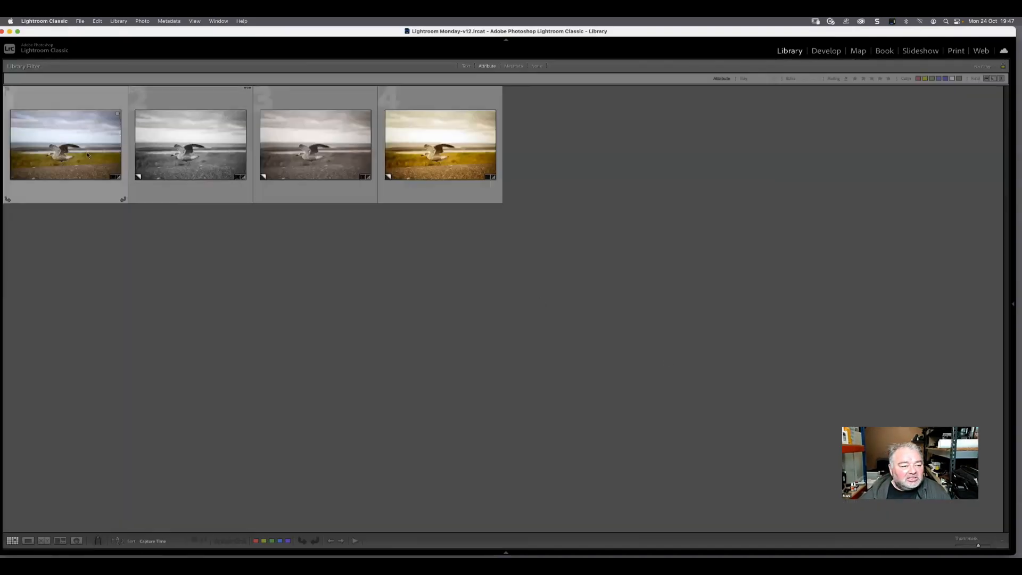
pyautogui.rightClick(82, 154)
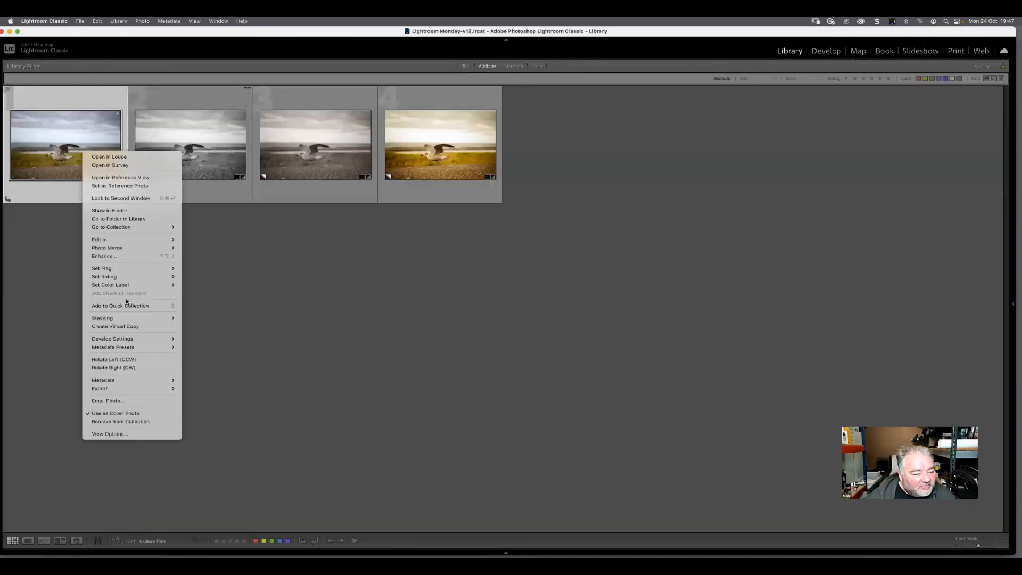
pyautogui.click(128, 326)
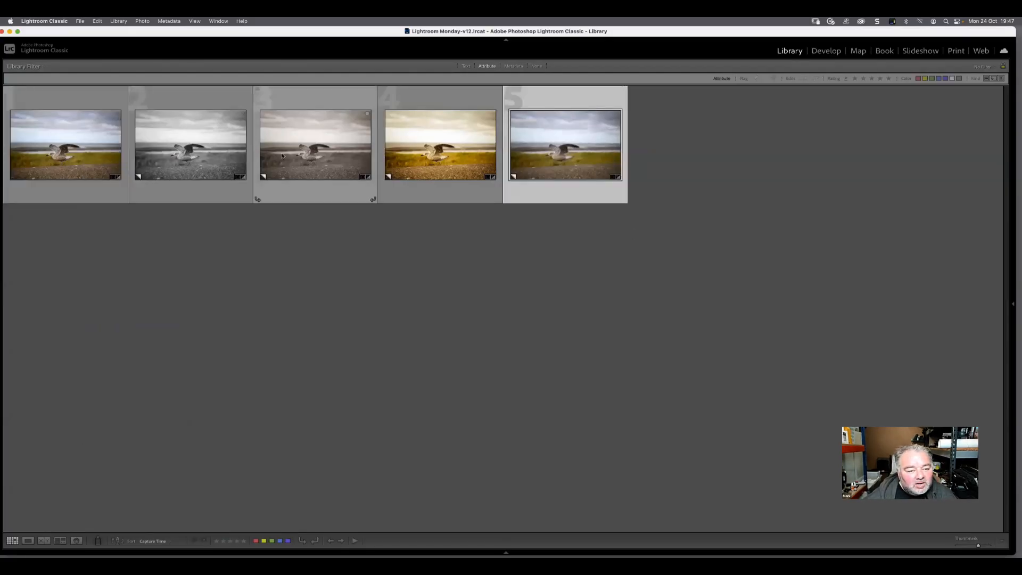
pyautogui.moveTo(278, 156); pyautogui.dragTo(695, 147)
pyautogui.click(441, 154)
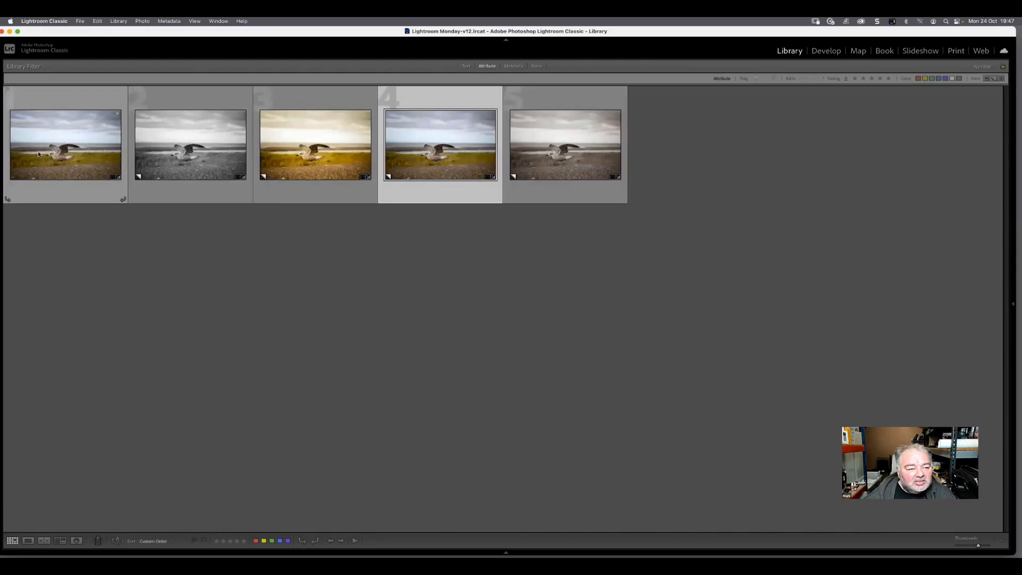
# Open the new colour virtual copy in Develop and crop it to a 16 x 9 aspect ratio
pyautogui.keyDown('shift'); pyautogui.click(125, 167); pyautogui.keyUp('shift')
pyautogui.click(460, 154)
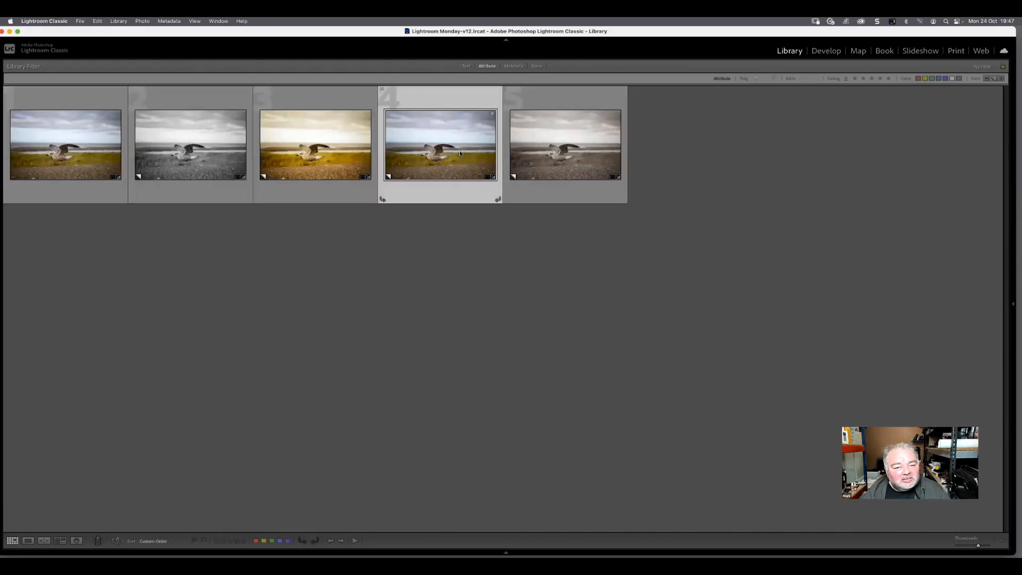
pyautogui.press('d')
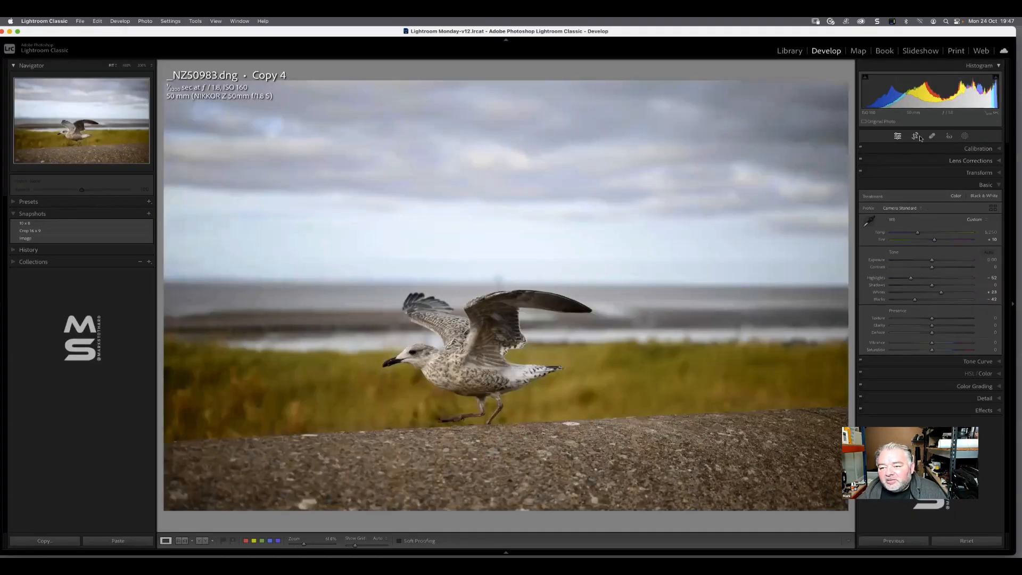
pyautogui.click(915, 136)
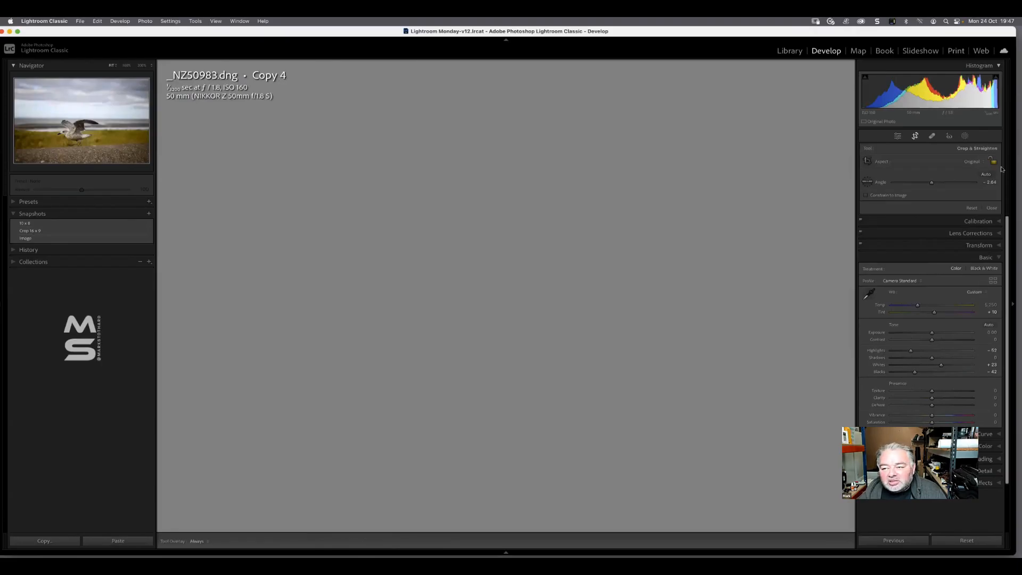
pyautogui.click(972, 161)
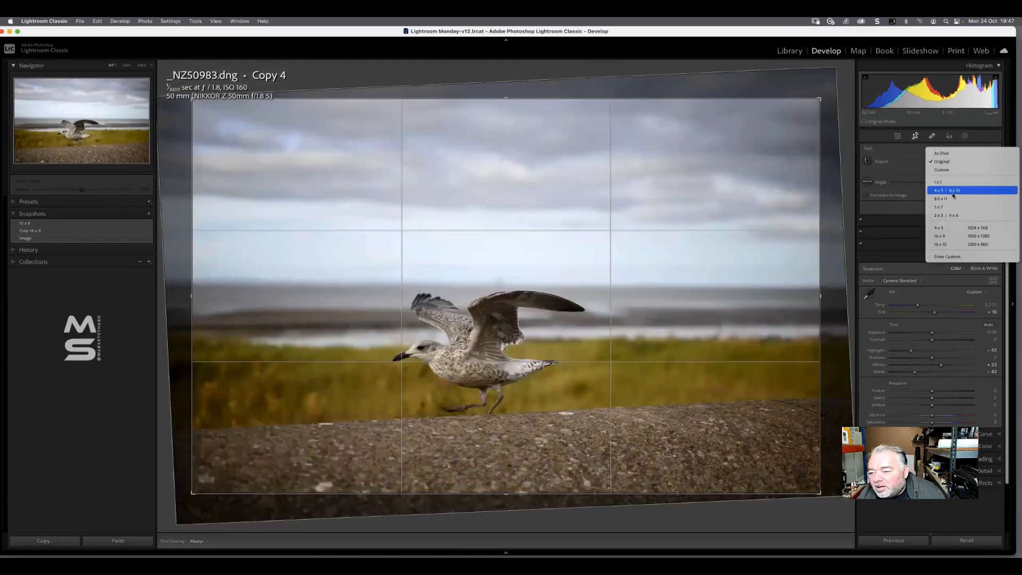
pyautogui.click(952, 235)
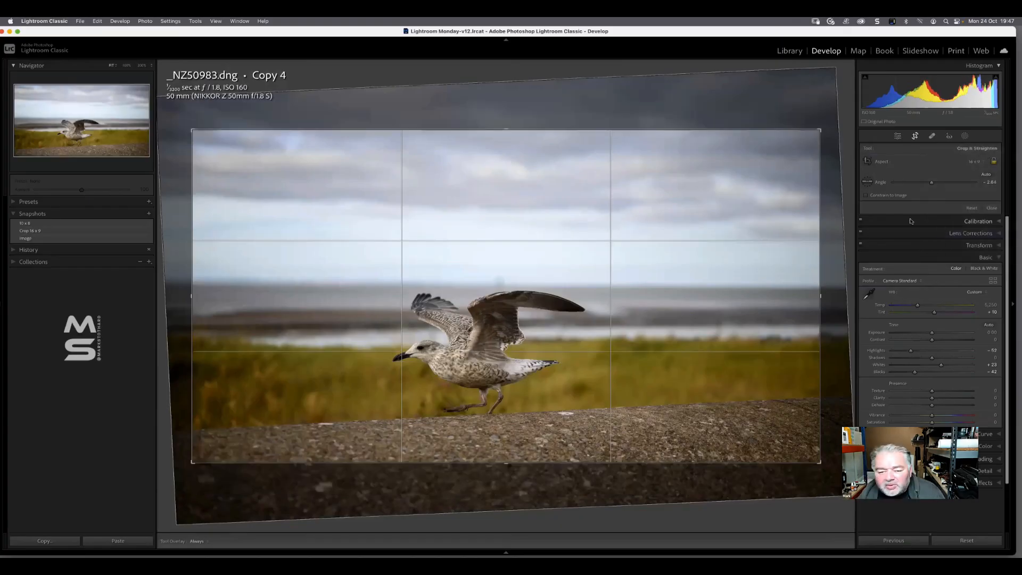
pyautogui.click(990, 210)
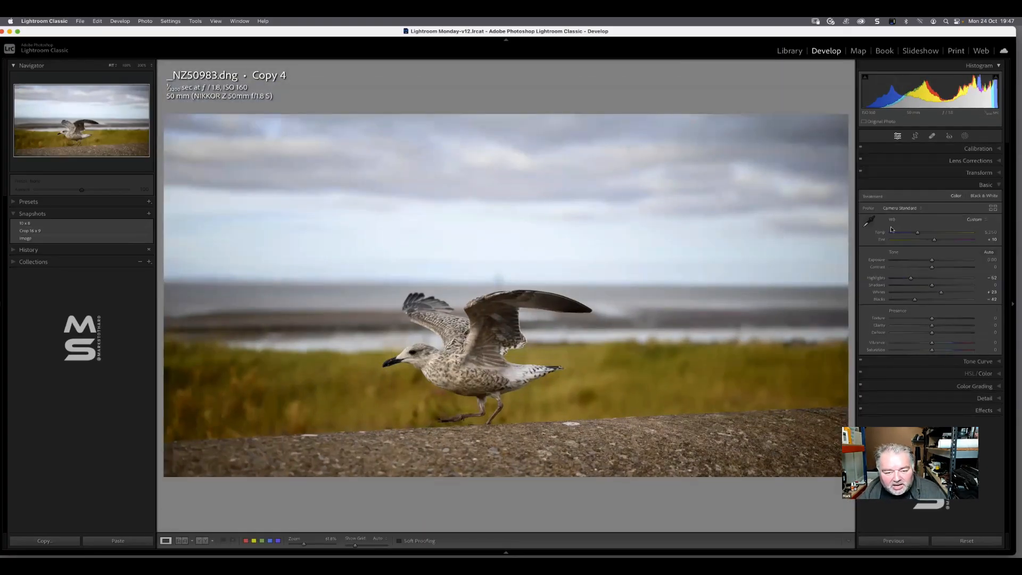
# Select the first four gull versions in the Library grid and compare them in Survey view
pyautogui.press('g')
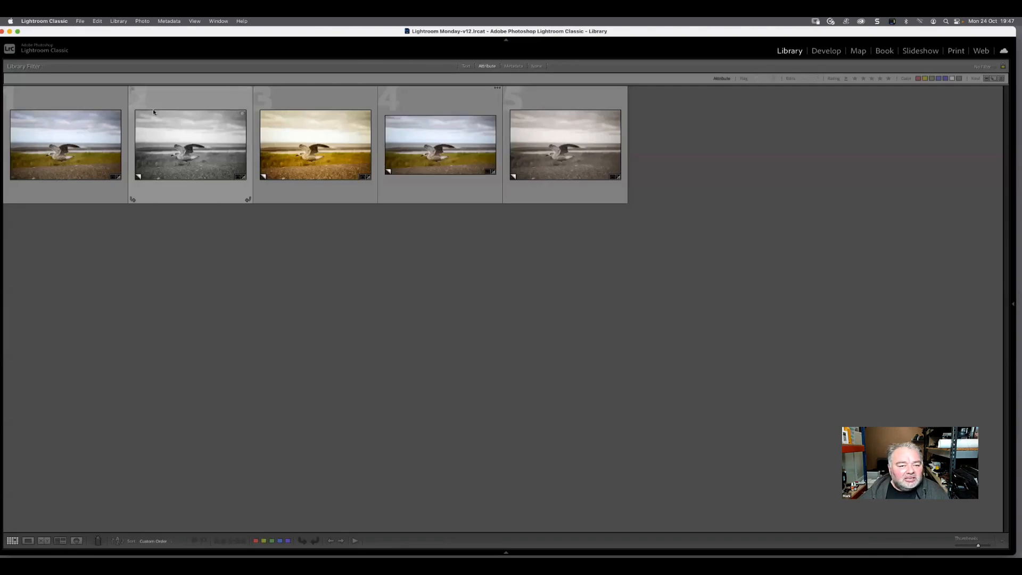
pyautogui.click(68, 138)
pyautogui.keyDown('shift'); pyautogui.click(478, 154); pyautogui.keyUp('shift')
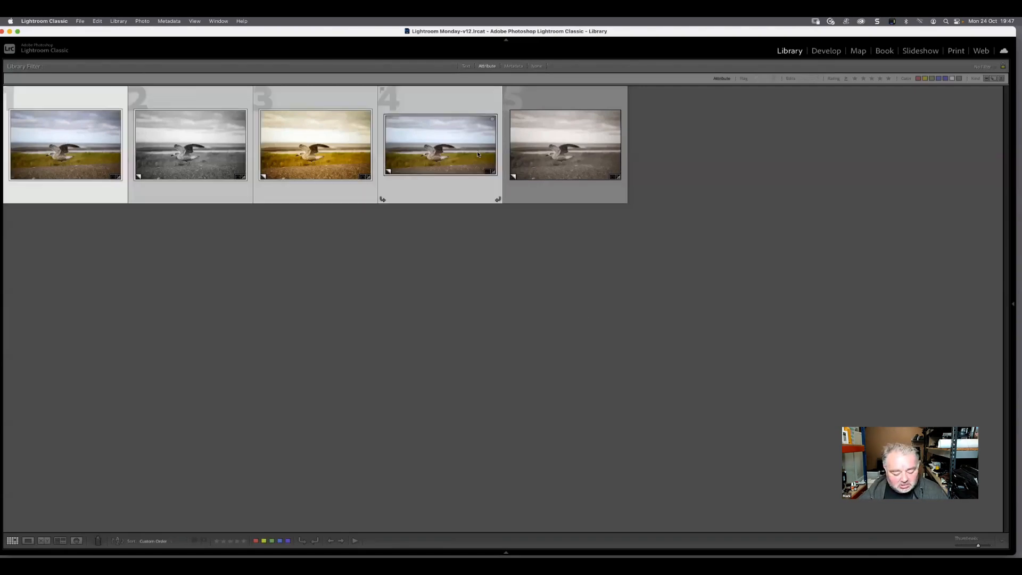
pyautogui.press('n')
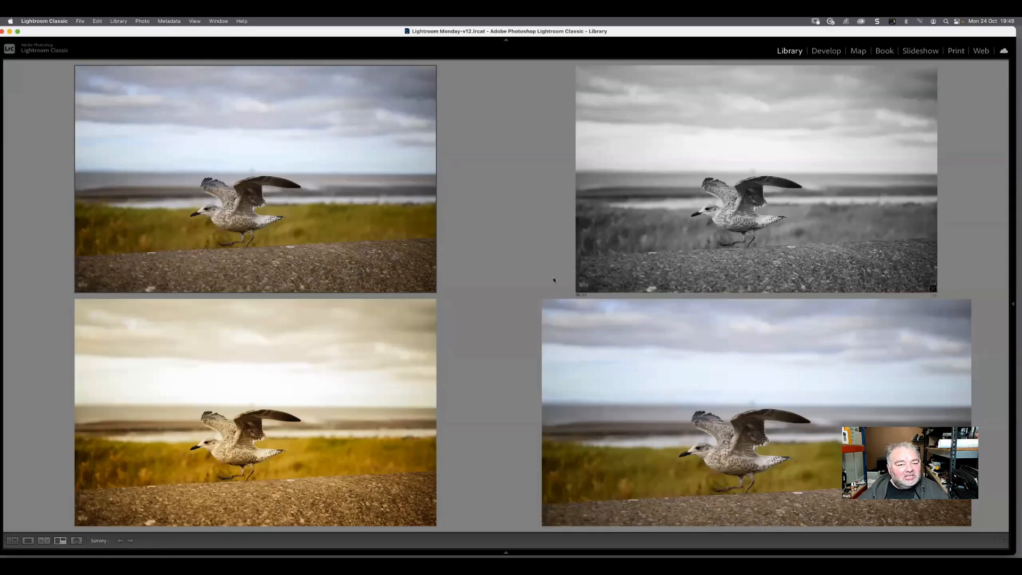
# Return from Survey view to the Library grid and open the fifth gull version, the muted brownish copy, in Develop
pyautogui.press('g')
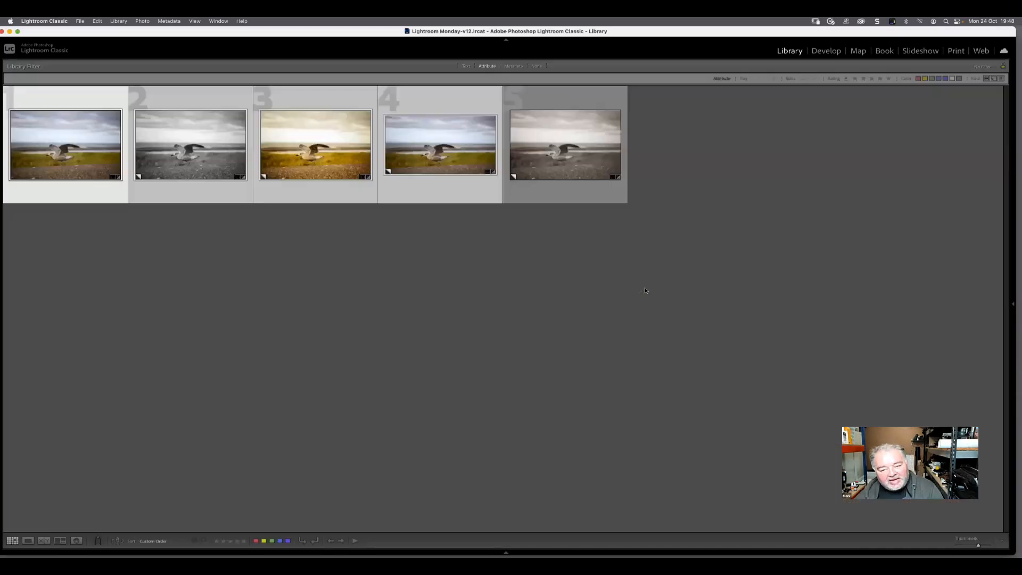
pyautogui.click(441, 295)
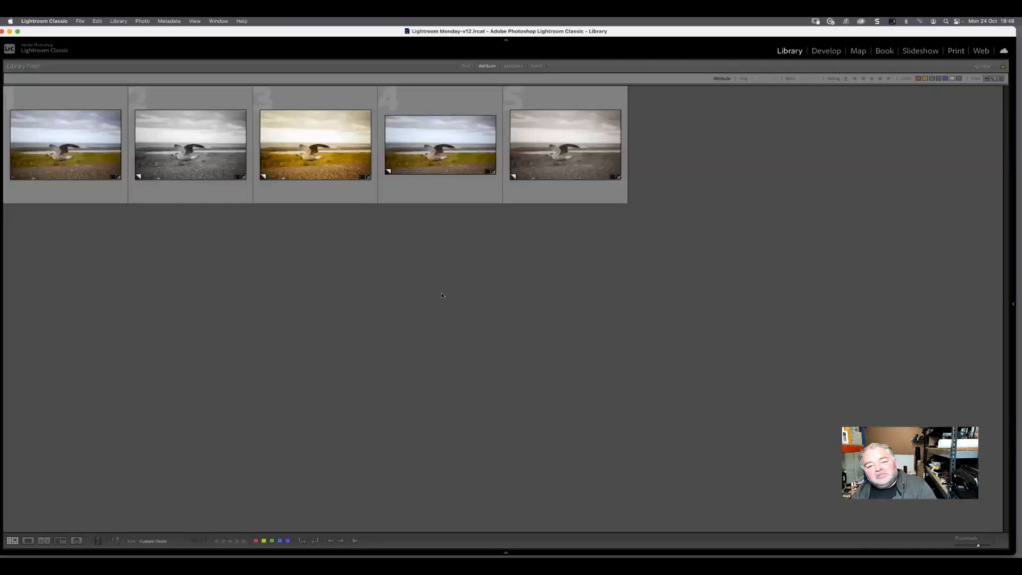
pyautogui.doubleClick(534, 159)
pyautogui.press('d')
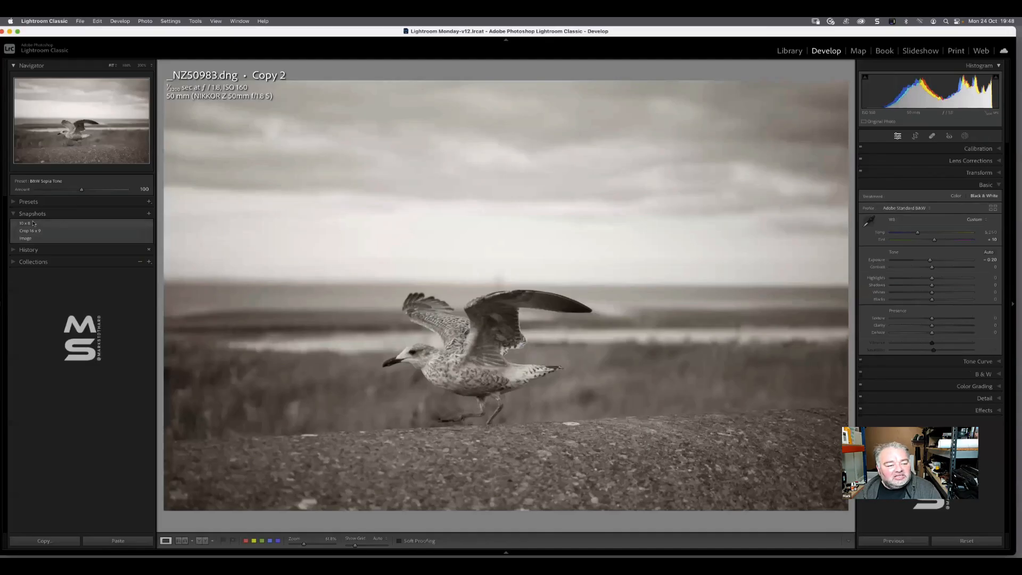
# Cycle through the 10 x 8, Crop 16 x 9 and Image snapshots on the brownish copy, finishing on 10 x 8
pyautogui.click(33, 223)
pyautogui.click(46, 232)
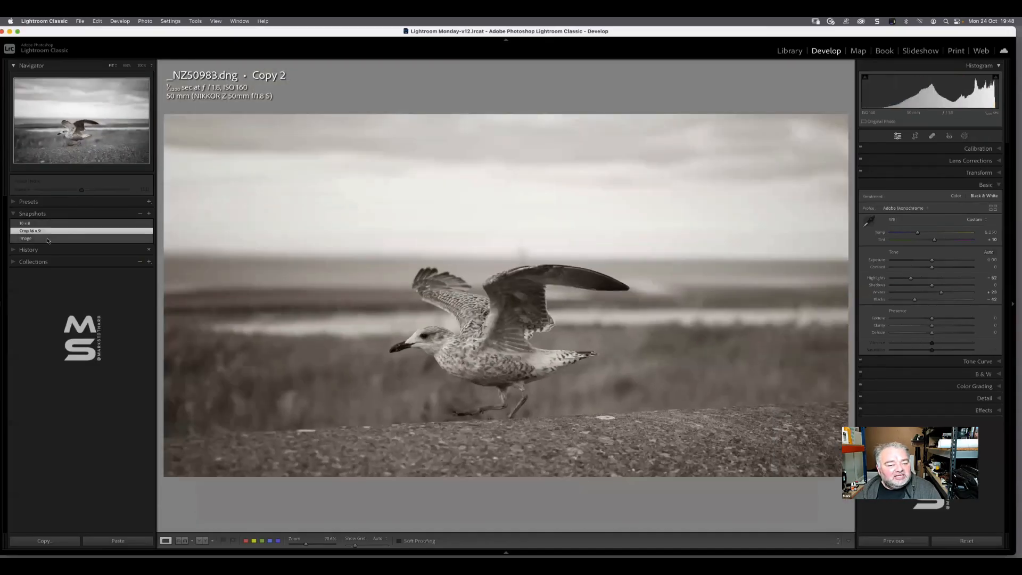
pyautogui.click(48, 238)
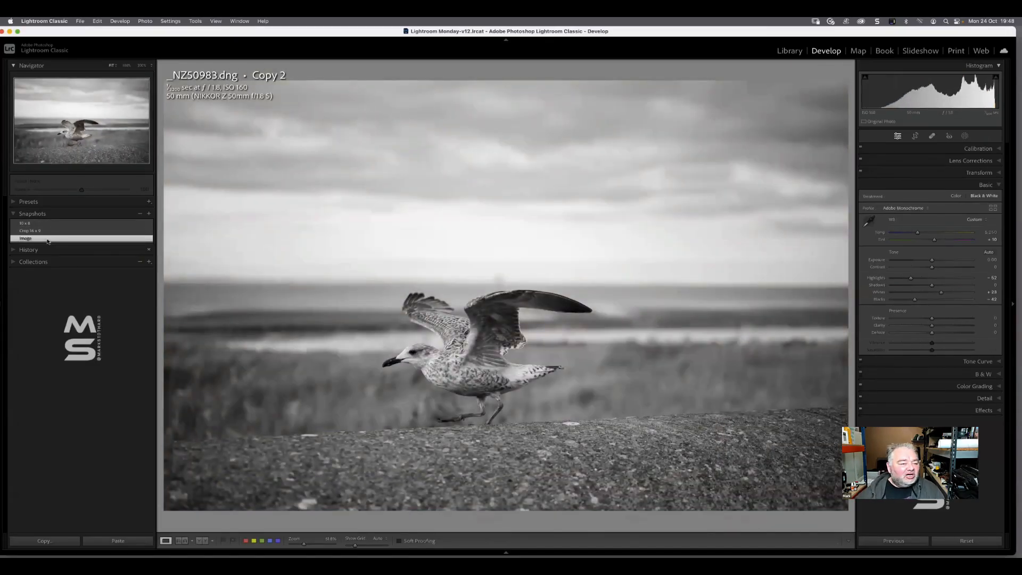
pyautogui.click(54, 230)
pyautogui.click(56, 223)
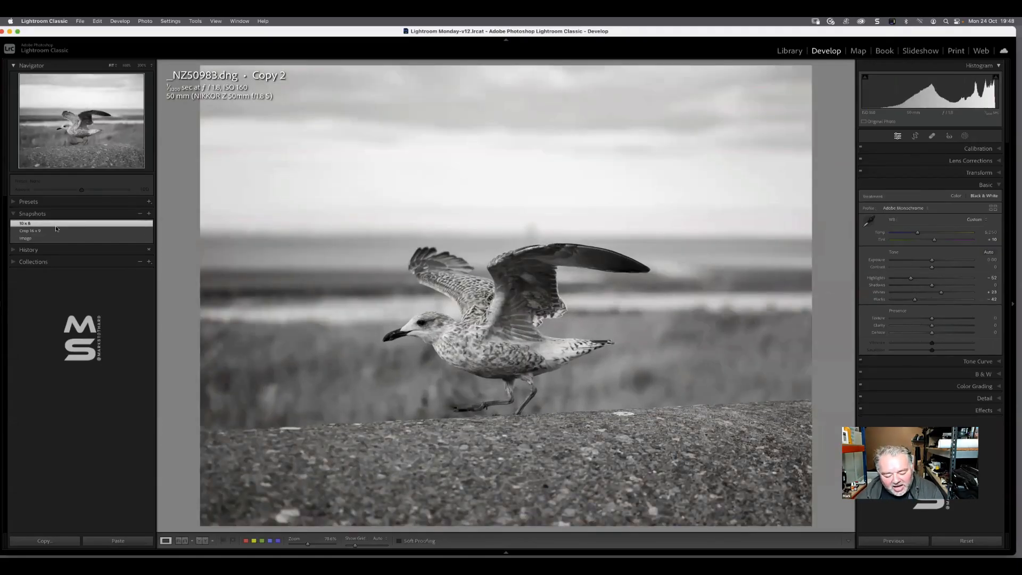
# Go back to the Library grid and open the fourth gull version, the 16 x 9 colour copy, in Develop with the Crop tool
pyautogui.press('g')
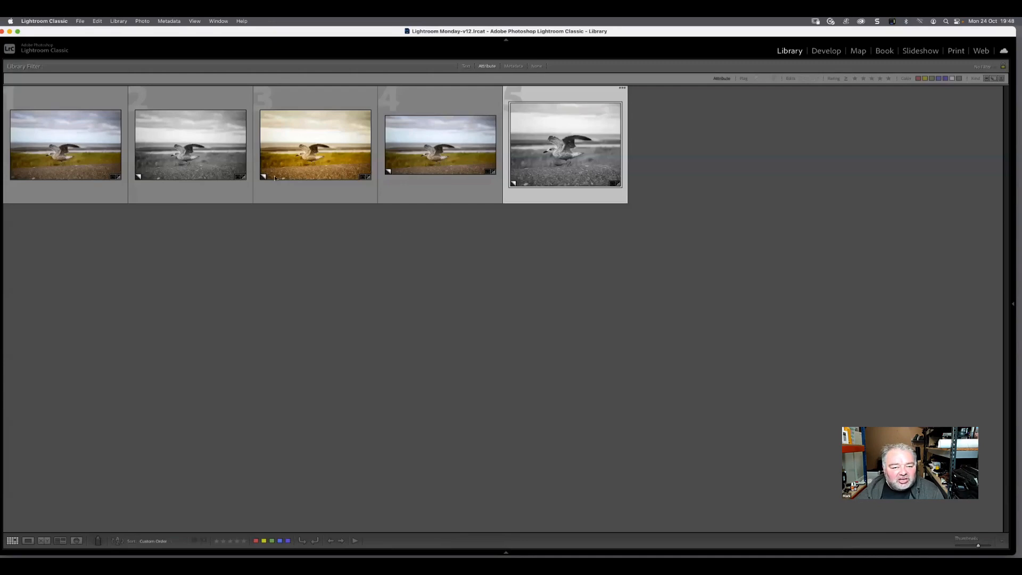
pyautogui.click(468, 158)
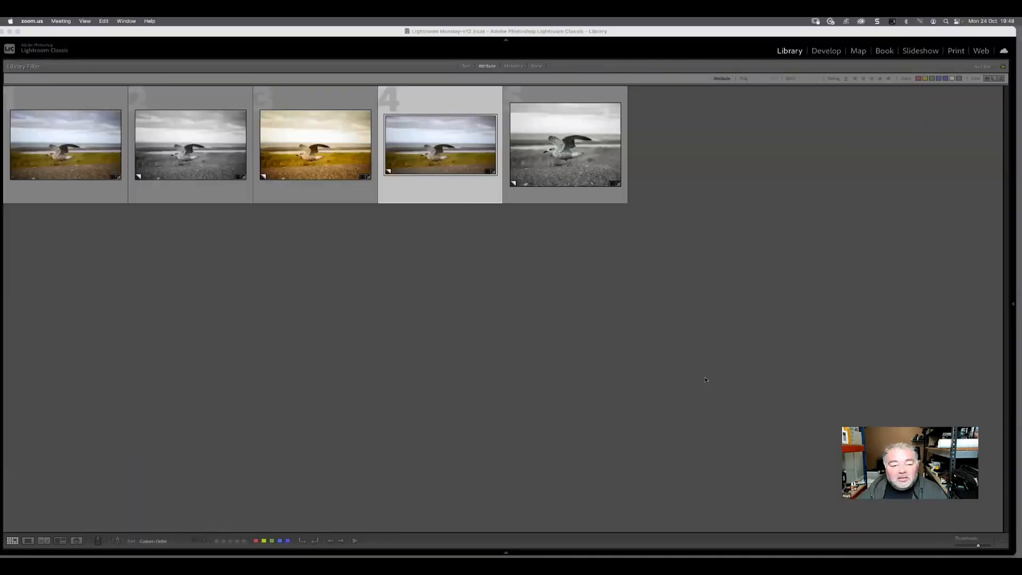
pyautogui.doubleClick(425, 150)
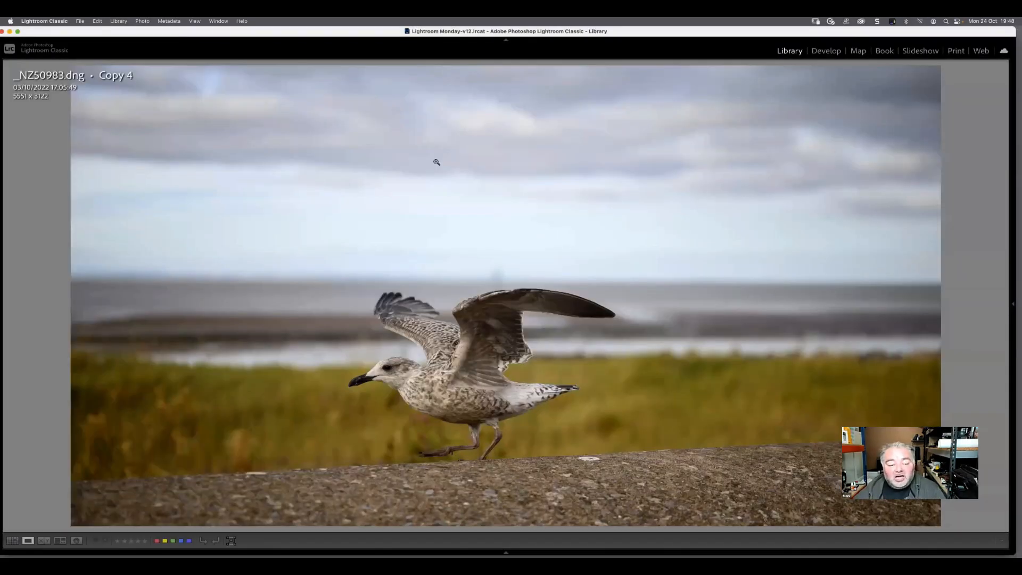
pyautogui.press('d')
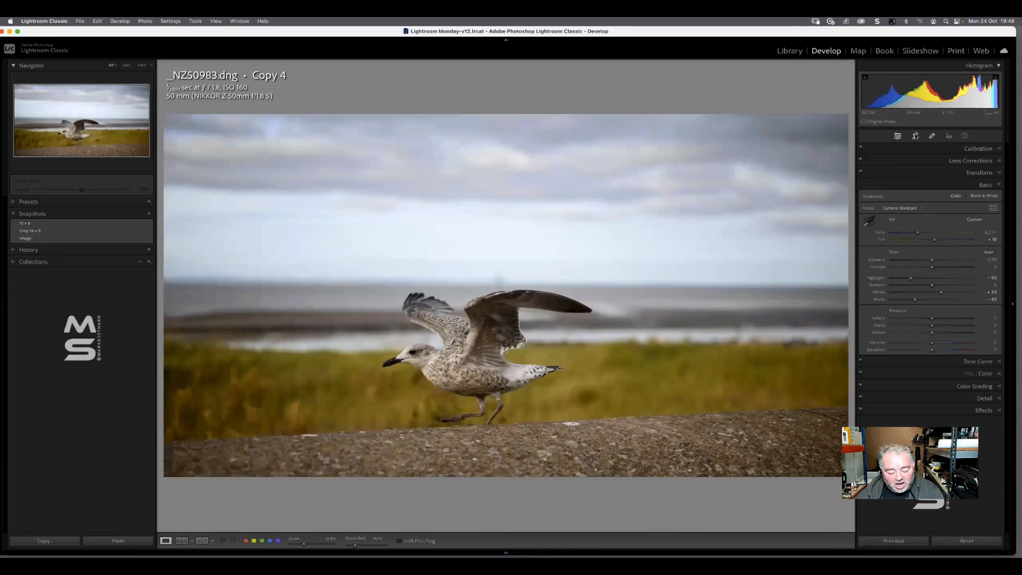
pyautogui.press('r')
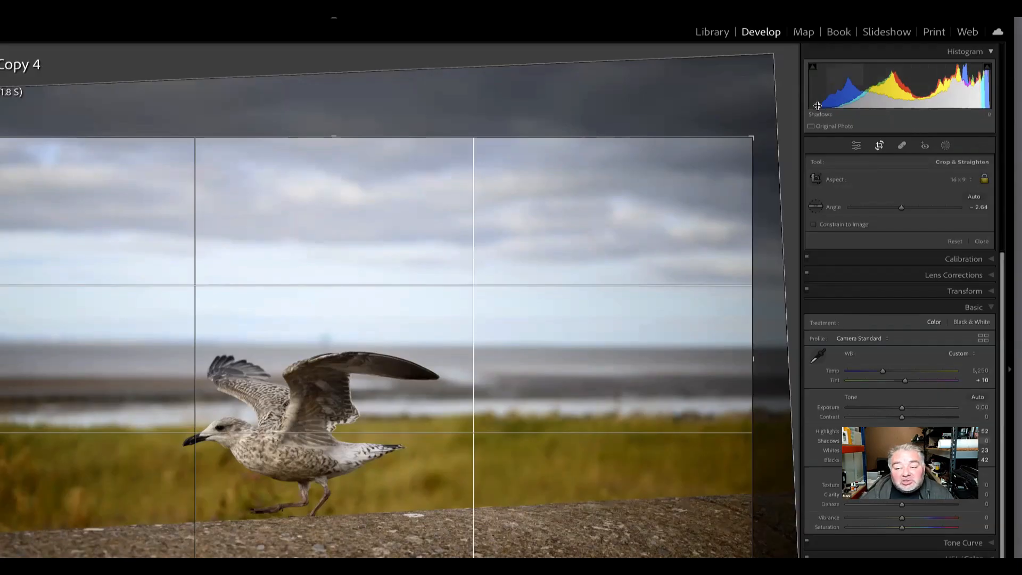
# Set the colour copy's crop aspect ratio to Original and shift the photo within the crop frame
pyautogui.moveTo(754, 137)
pyautogui.mouseDown()
pyautogui.moveTo(607, 213)
pyautogui.moveTo(755, 133)
pyautogui.moveTo(703, 159)
pyautogui.moveTo(750, 130)
pyautogui.moveTo(743, 139)
pyautogui.mouseUp()
pyautogui.click(957, 179)
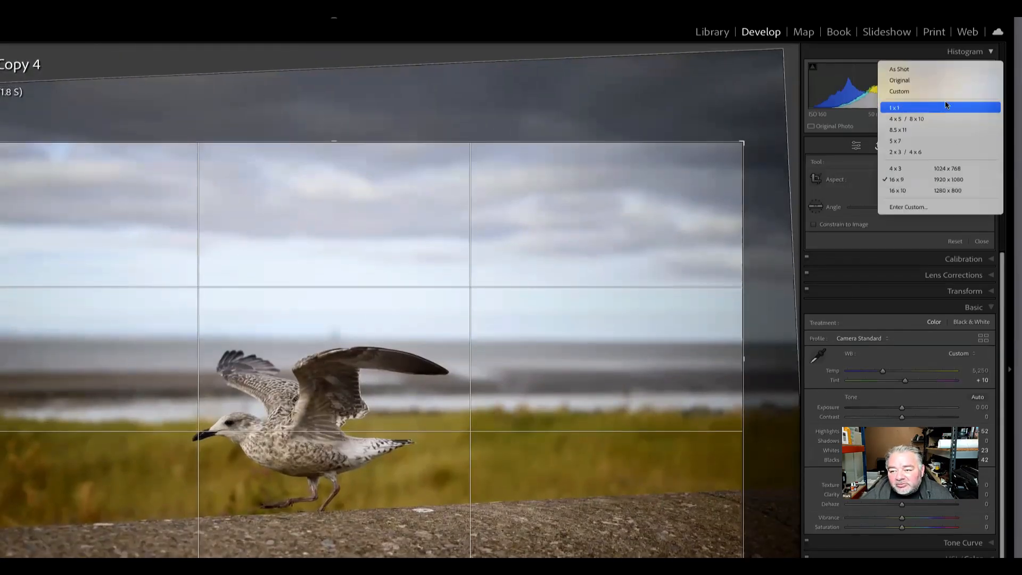
pyautogui.click(948, 85)
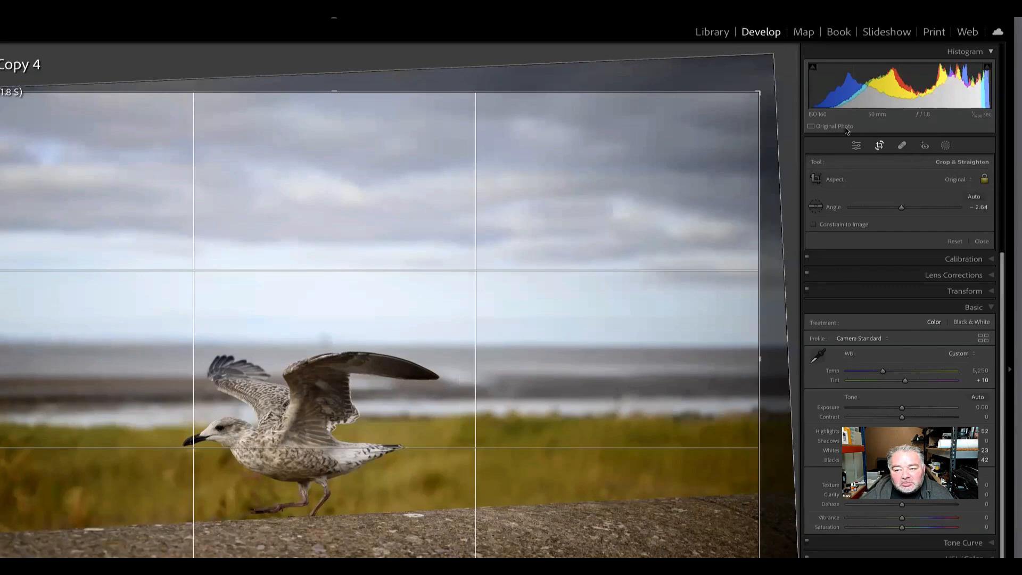
pyautogui.moveTo(727, 110); pyautogui.dragTo(750, 97)
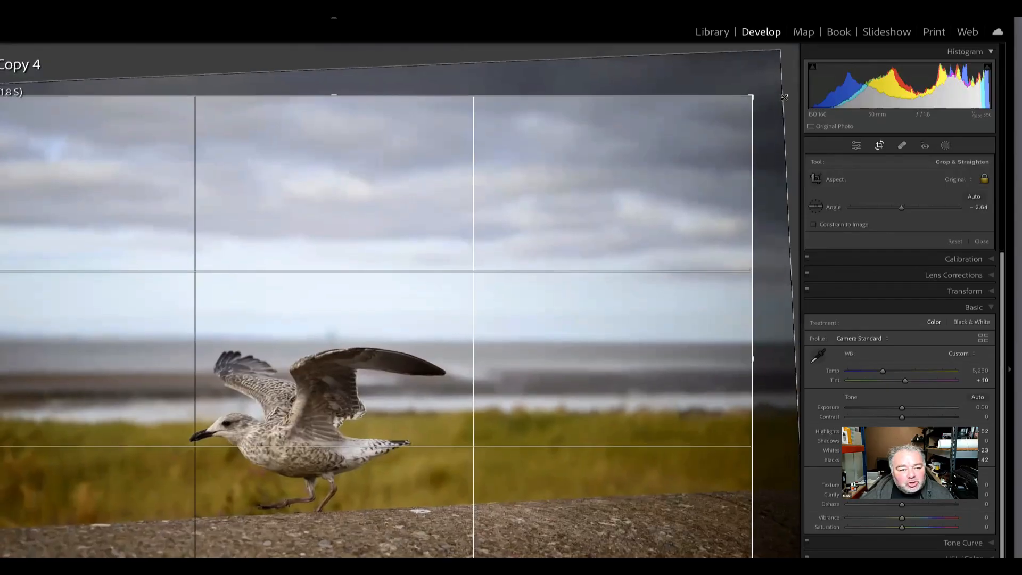
# Unlock the aspect ratio and apply a custom panoramic crop around the gull, trimming sky and stone wall
pyautogui.click(986, 184)
pyautogui.moveTo(750, 97); pyautogui.dragTo(764, 181)
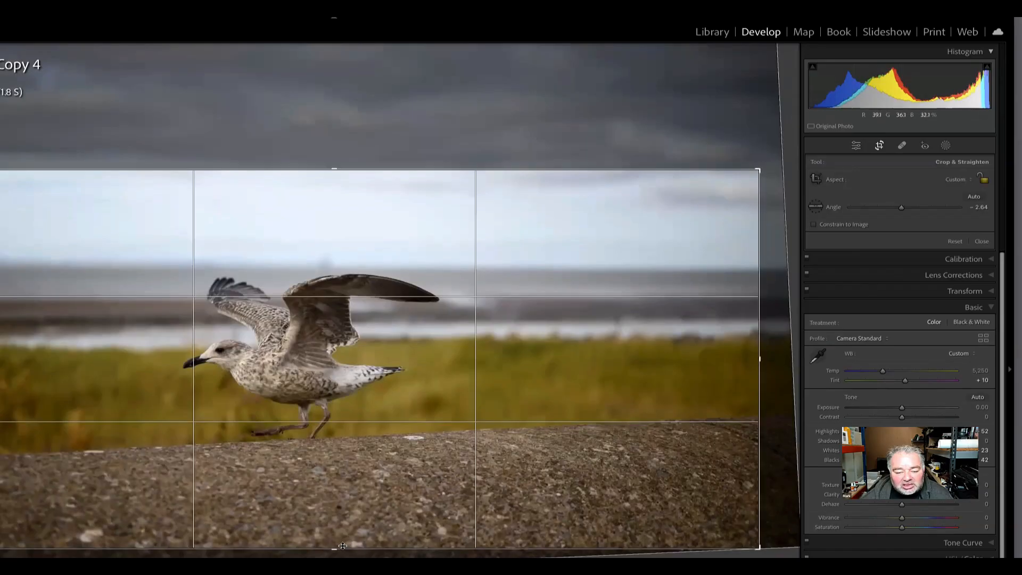
pyautogui.moveTo(342, 545); pyautogui.dragTo(342, 482)
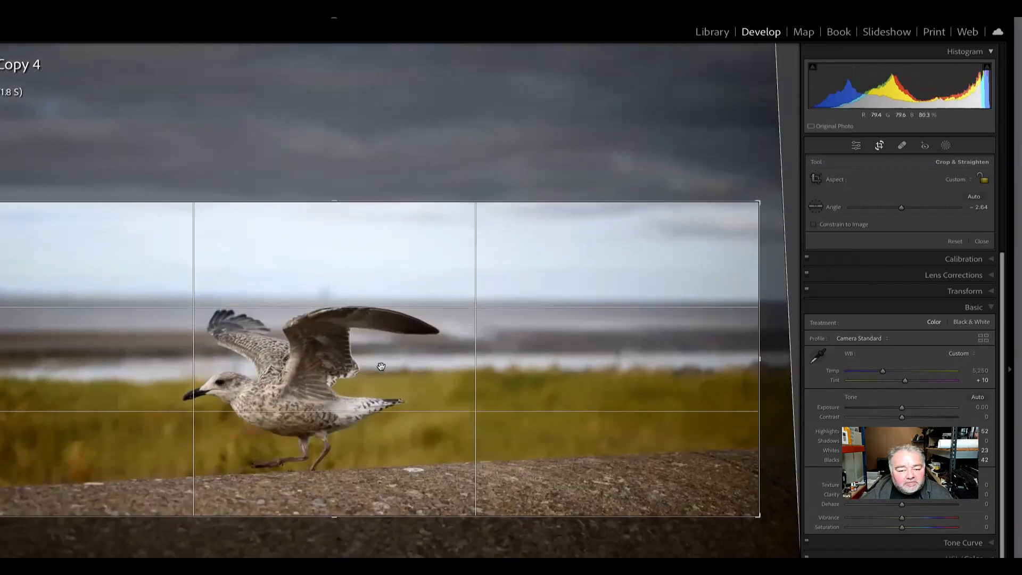
pyautogui.moveTo(381, 366)
pyautogui.mouseDown()
pyautogui.moveTo(360, 367)
pyautogui.moveTo(389, 367)
pyautogui.mouseUp()
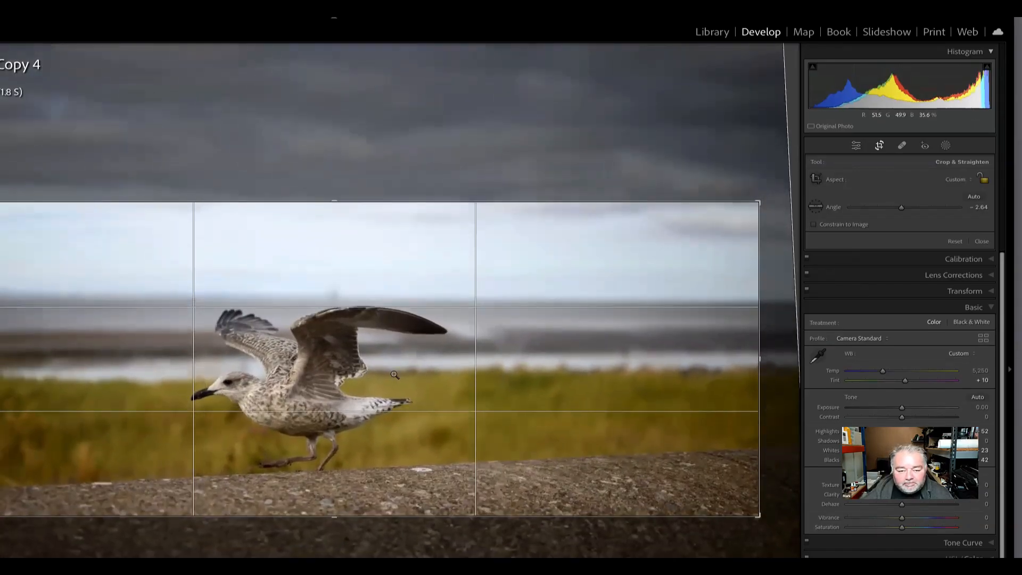
pyautogui.press('Return')
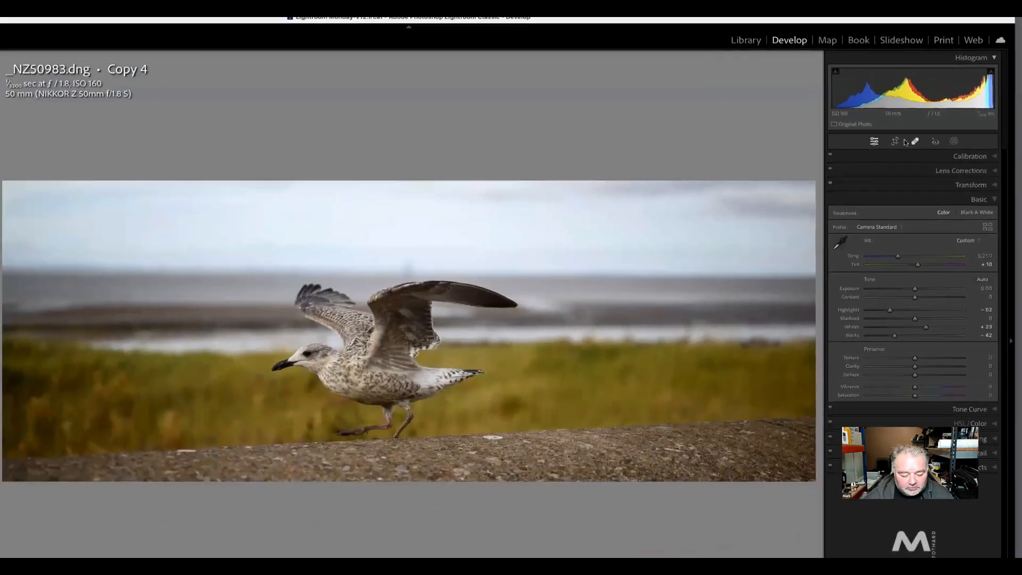
# Reopen the crop on the panoramic gull copy and restore the Original aspect ratio
pyautogui.click(880, 146)
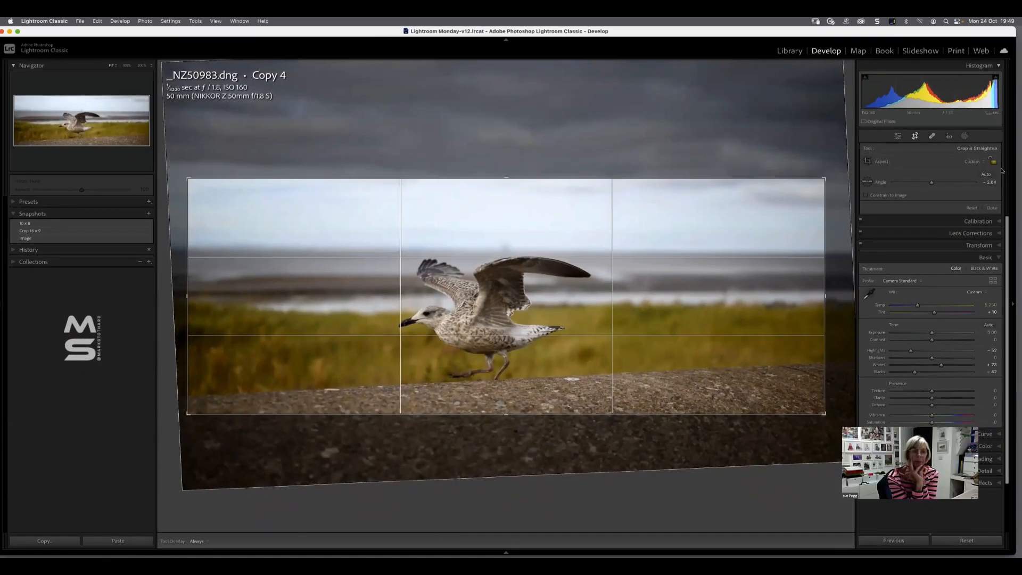
pyautogui.click(971, 163)
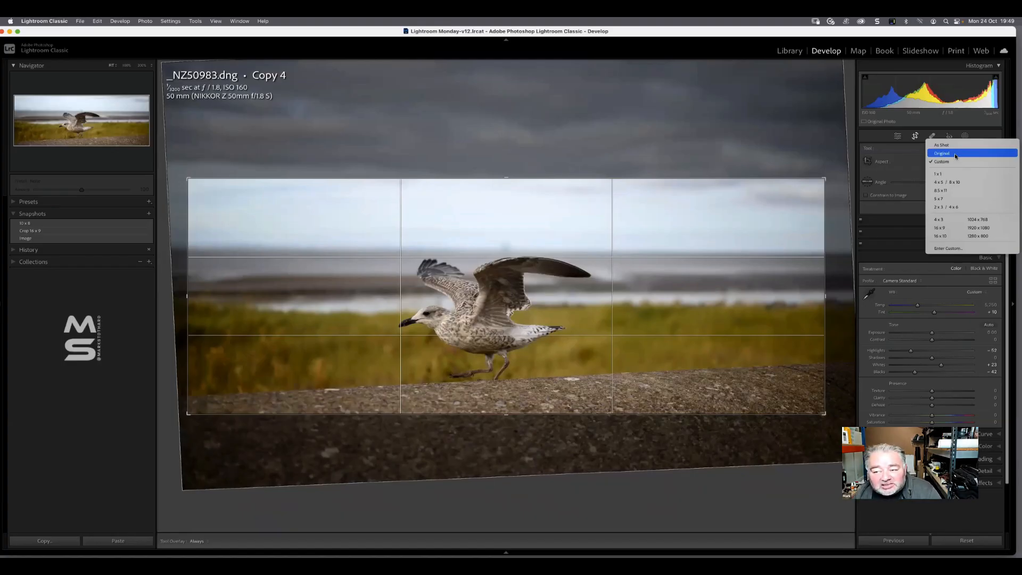
pyautogui.click(955, 154)
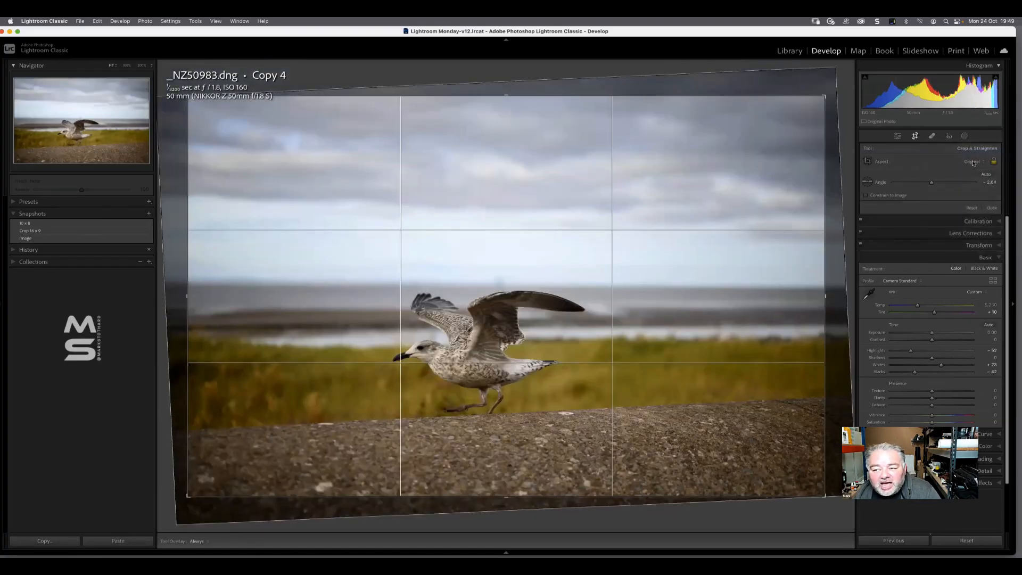
# Try a square 1 x 1 crop on the gull photo, and change the aspect ratio to 4 x 5 / 8 x 10
pyautogui.click(970, 168)
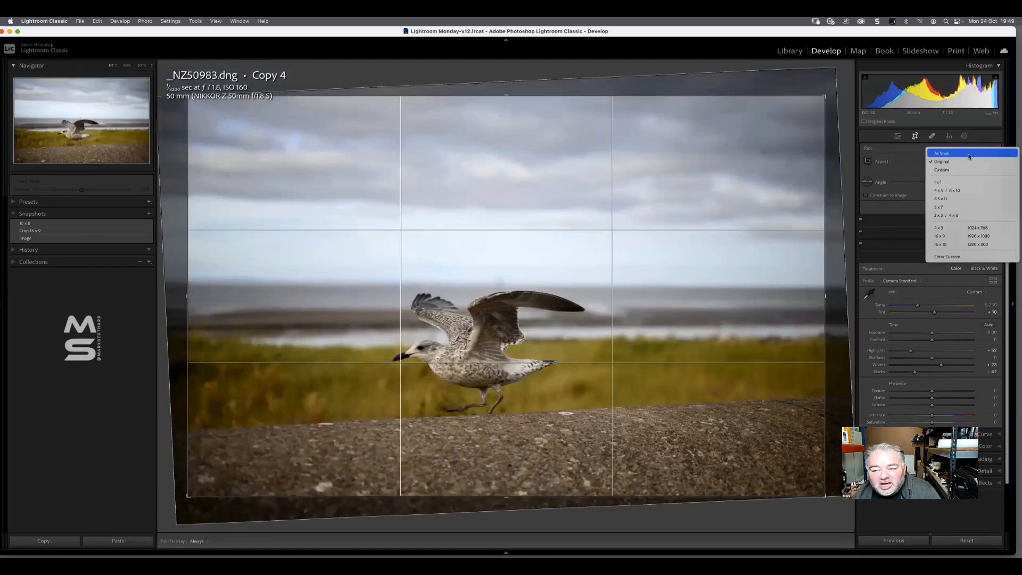
pyautogui.click(957, 181)
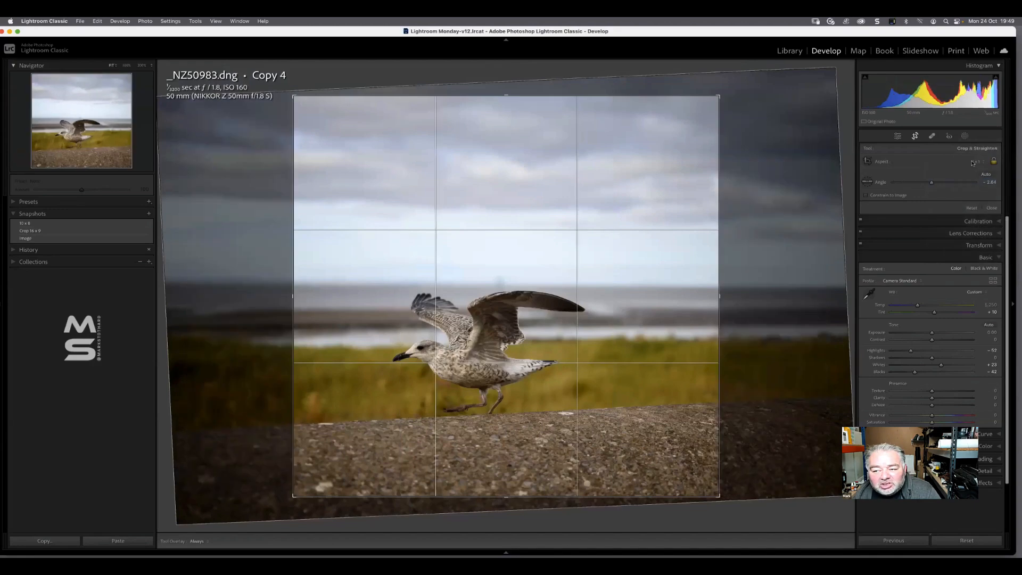
pyautogui.click(972, 162)
pyautogui.click(976, 167)
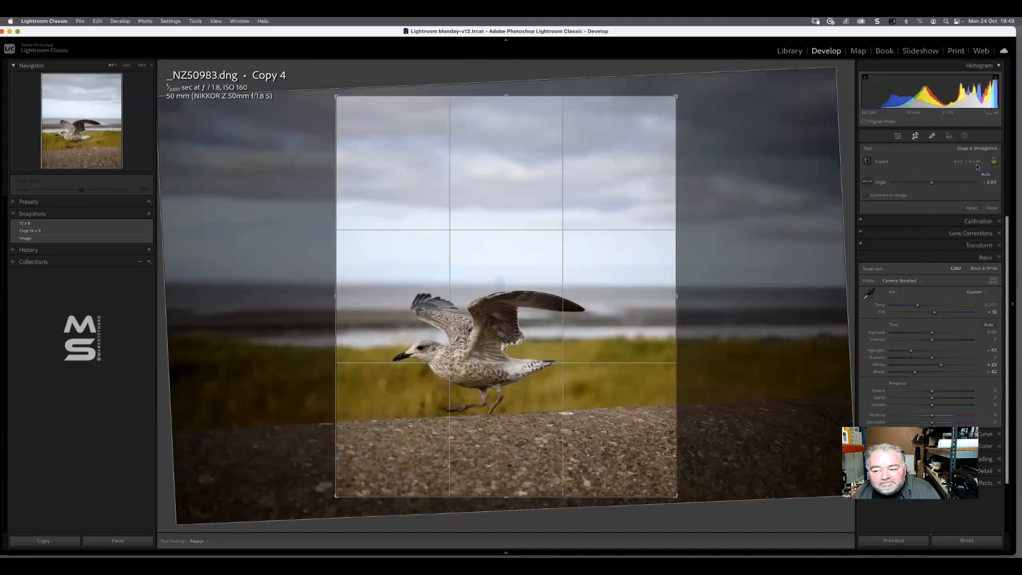
pyautogui.click(977, 165)
pyautogui.click(976, 163)
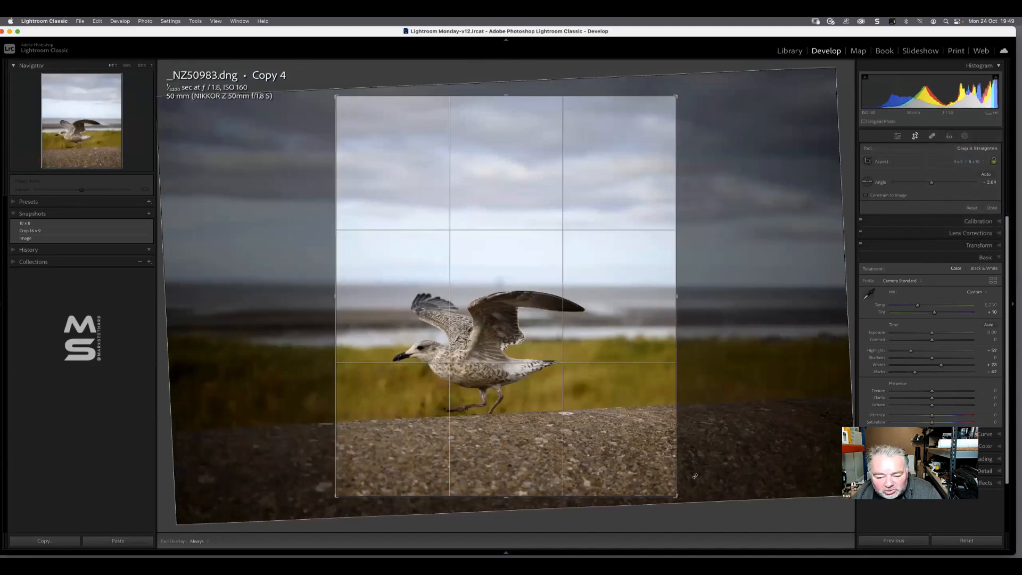
# Flip the 4 x 5 / 8 x 10 crop to landscape orientation and reposition the gull near the middle of the frame
pyautogui.moveTo(676, 496); pyautogui.dragTo(736, 436)
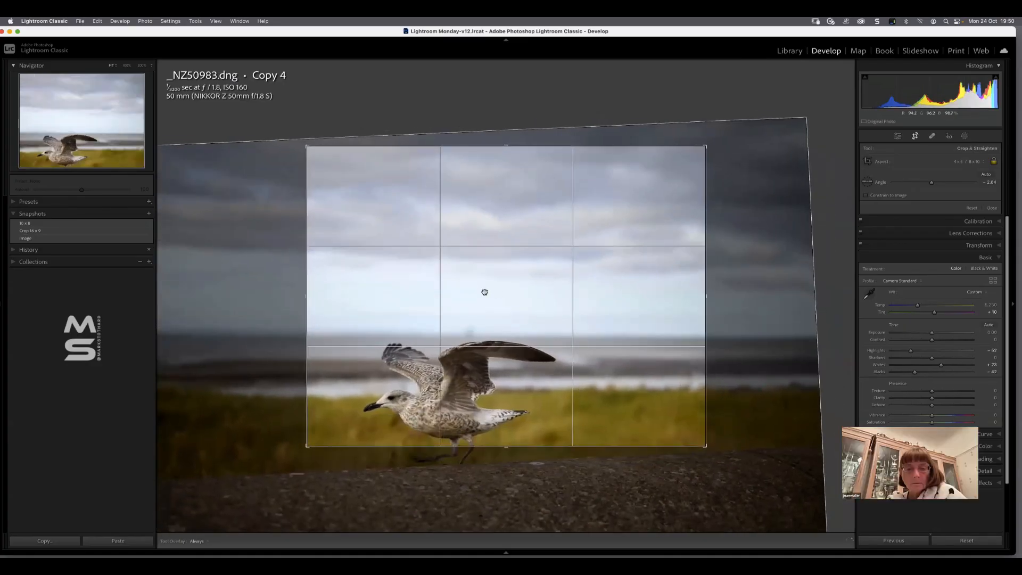
pyautogui.moveTo(511, 293); pyautogui.dragTo(556, 239)
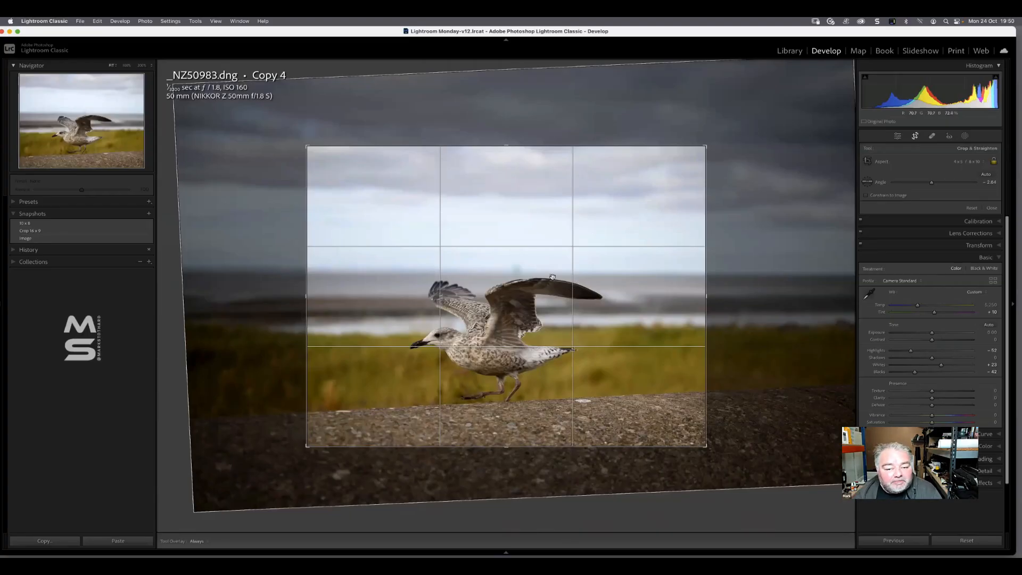
pyautogui.moveTo(514, 305); pyautogui.dragTo(531, 283)
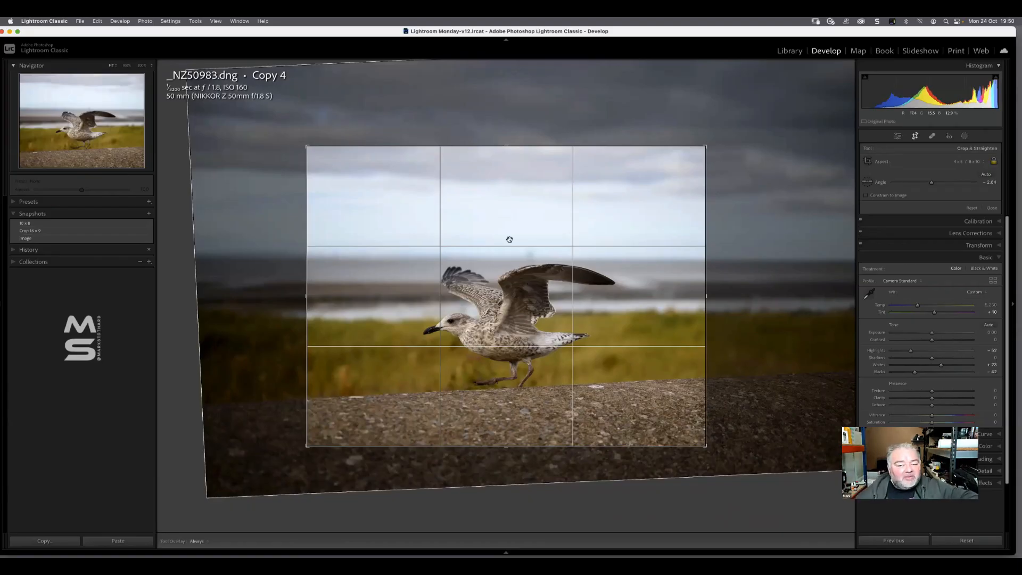
pyautogui.moveTo(524, 288); pyautogui.dragTo(526, 294)
# Change the crop aspect ratio to 16 x 9, enlarge the frame and reposition the gull near its centre
pyautogui.click(968, 161)
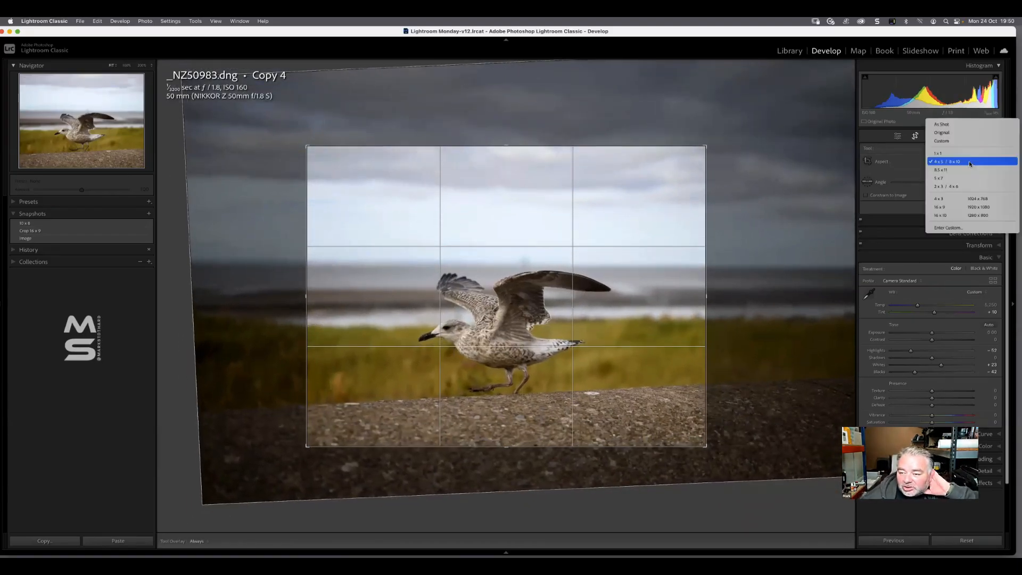
pyautogui.click(972, 207)
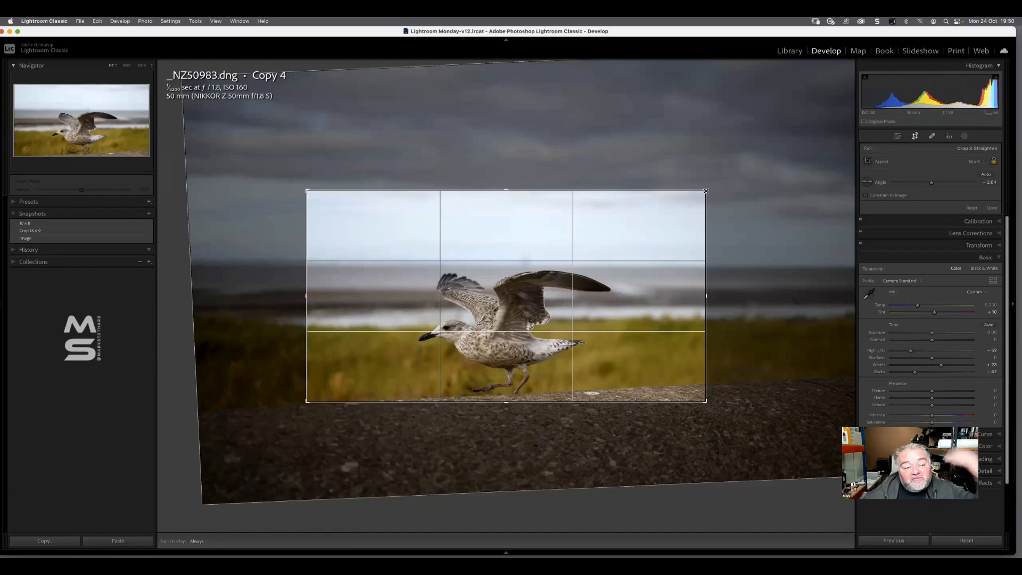
pyautogui.moveTo(706, 191); pyautogui.dragTo(741, 172)
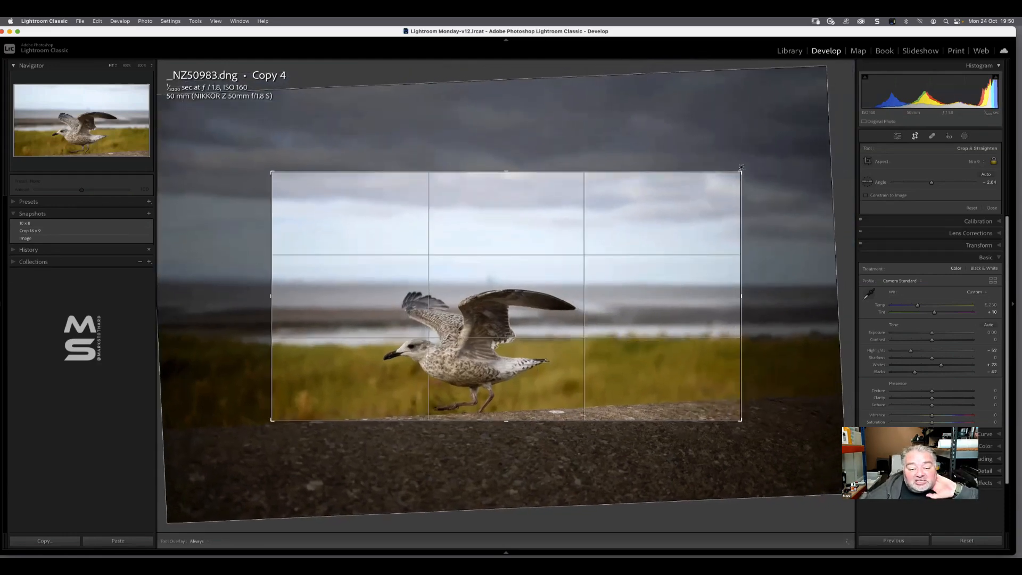
pyautogui.moveTo(628, 291); pyautogui.dragTo(675, 253)
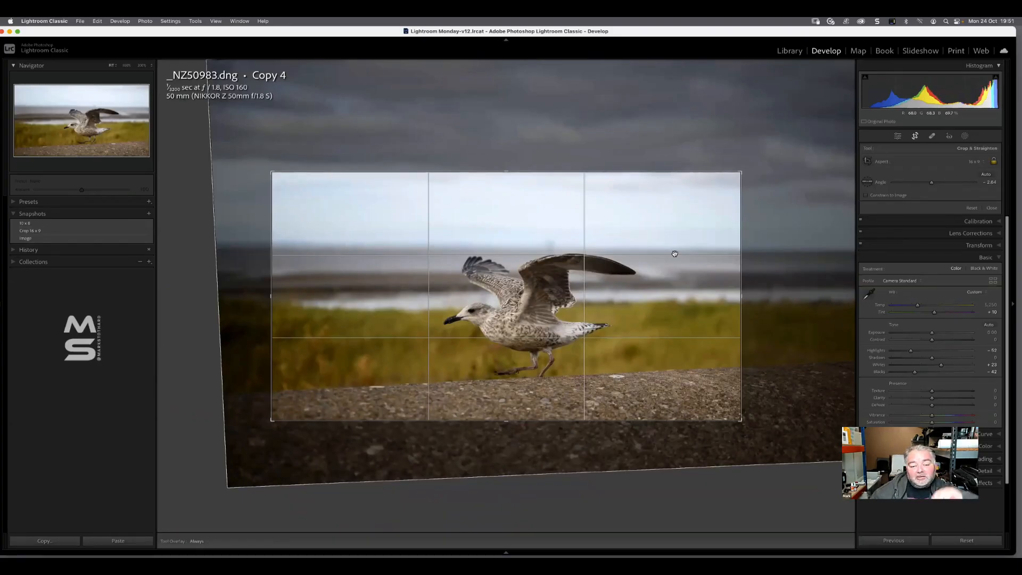
pyautogui.moveTo(608, 305); pyautogui.dragTo(577, 298)
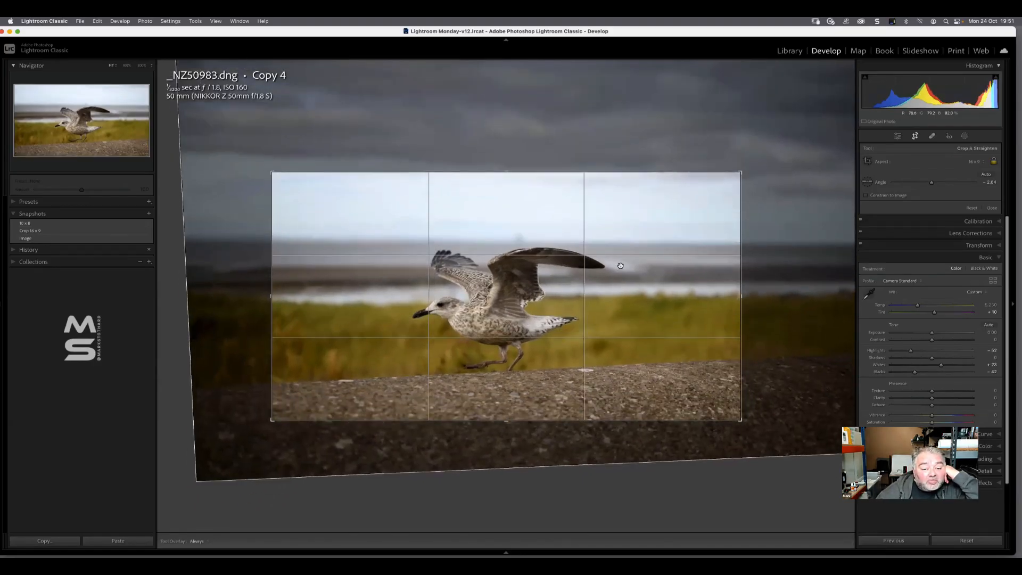
# Set the crop aspect ratio back to Original and close the Crop tool
pyautogui.click(977, 162)
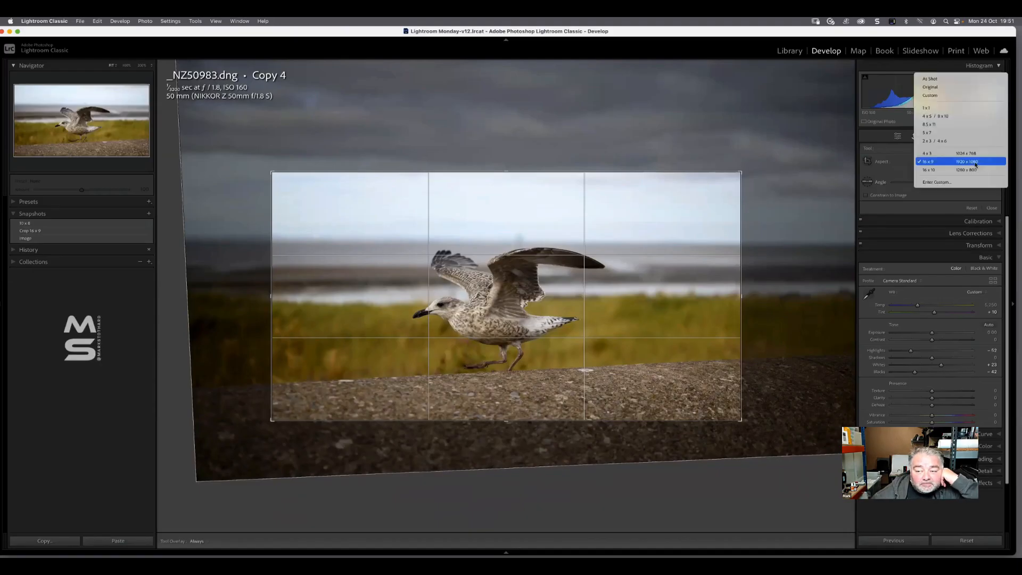
pyautogui.click(972, 87)
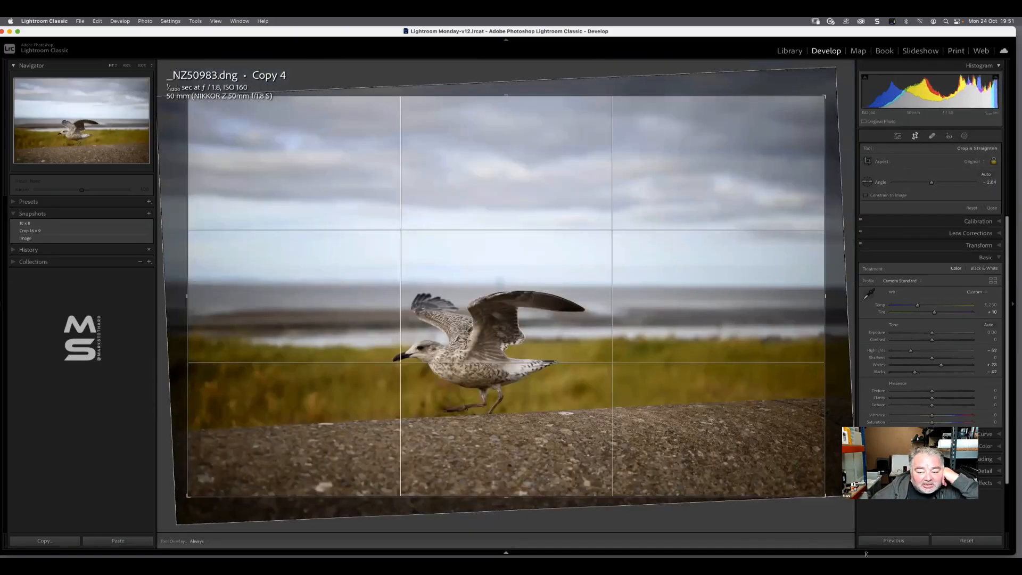
pyautogui.click(991, 207)
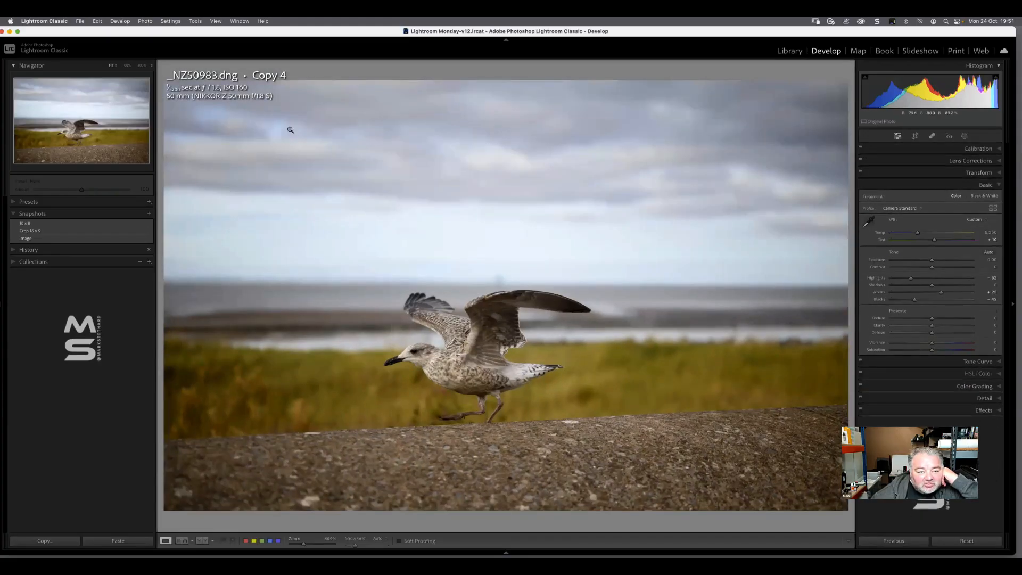
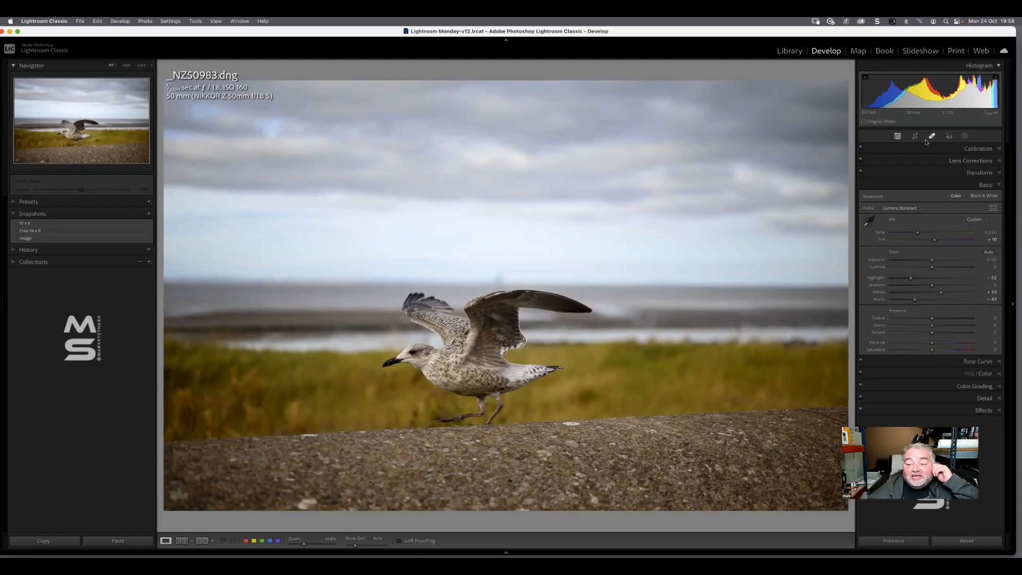
# Create a background mask on the gull photo, show its overlay and lower the mask's exposure to about -0.48
pyautogui.click(965, 136)
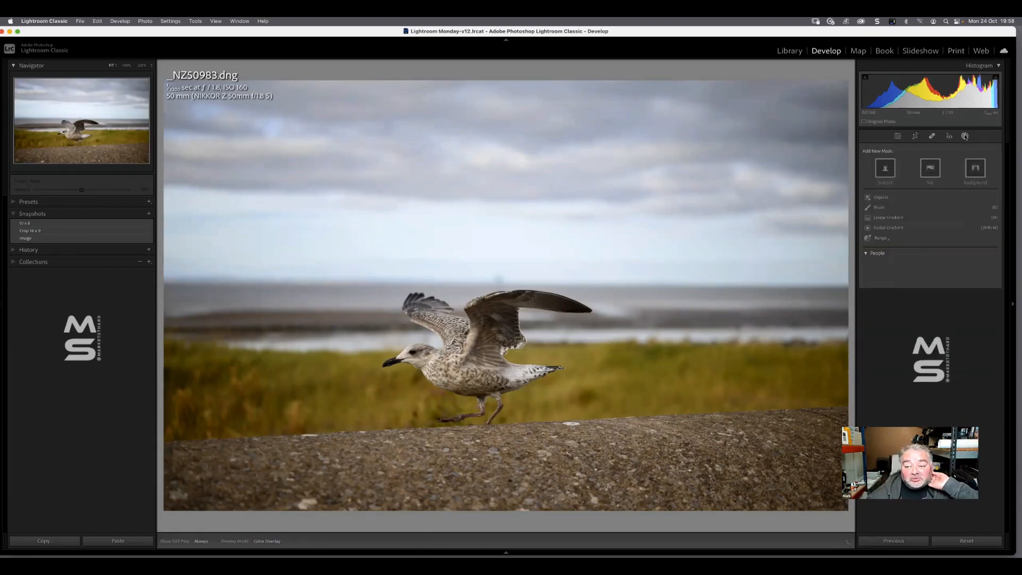
pyautogui.click(981, 171)
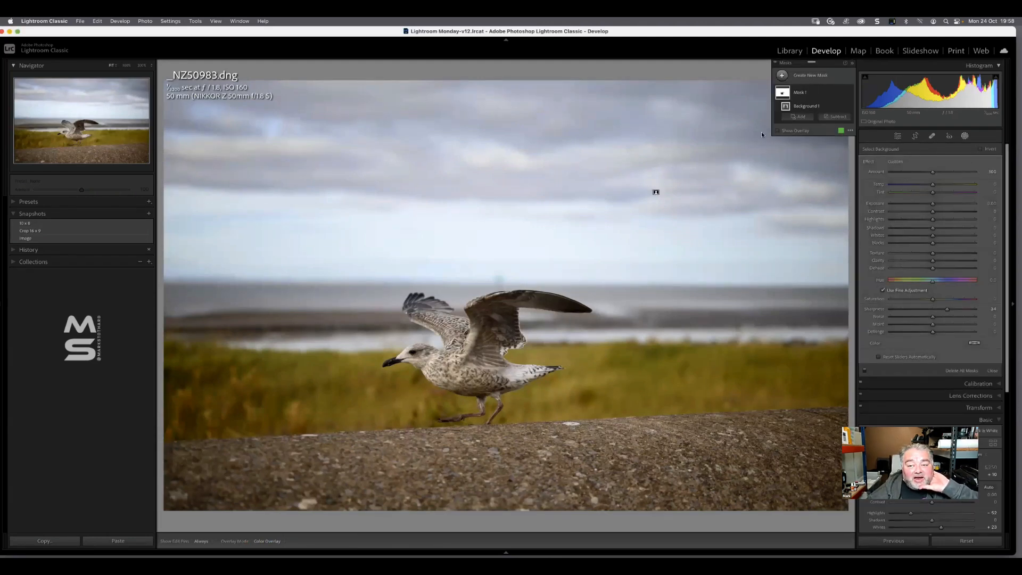
pyautogui.click(786, 132)
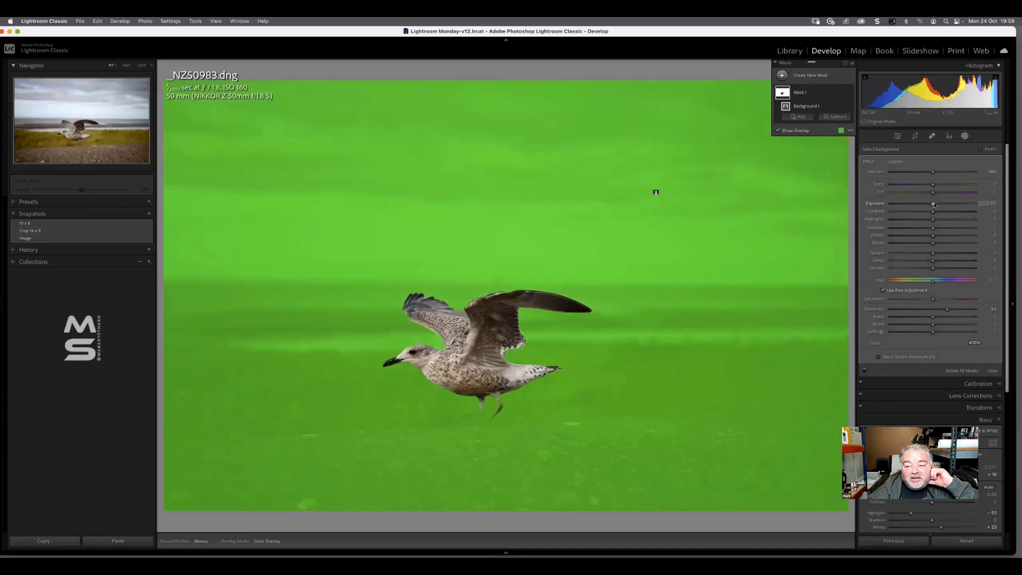
pyautogui.moveTo(932, 205); pyautogui.dragTo(927, 207)
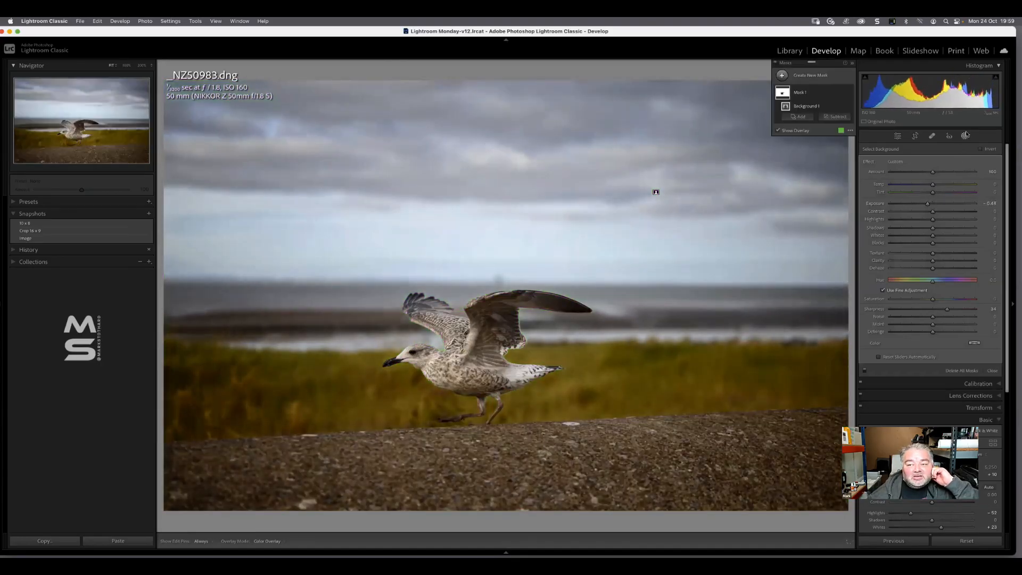
# Add an object mask around the whole gull, display its overlay and raise the mask's exposure slightly
pyautogui.click(782, 75)
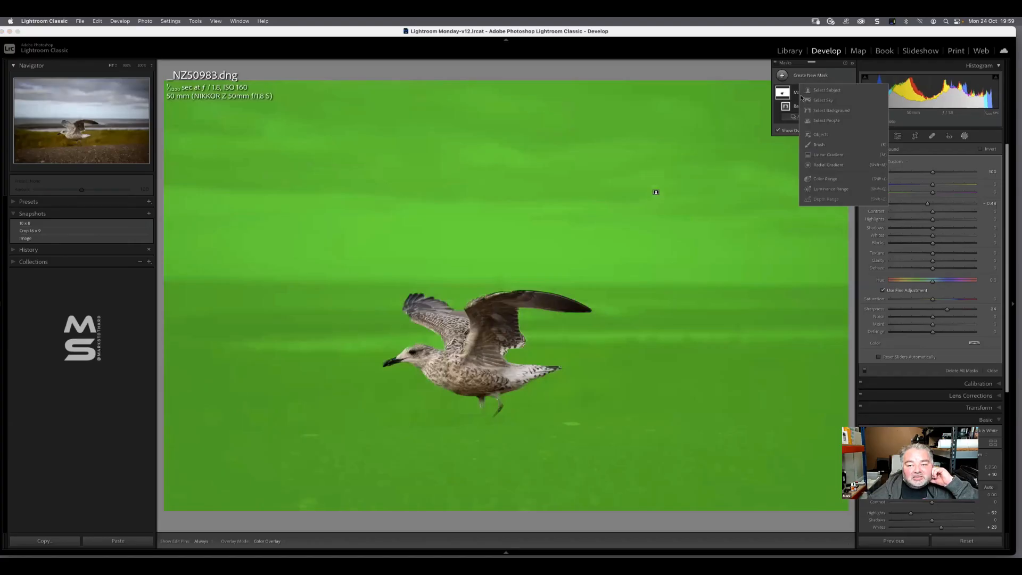
pyautogui.click(809, 135)
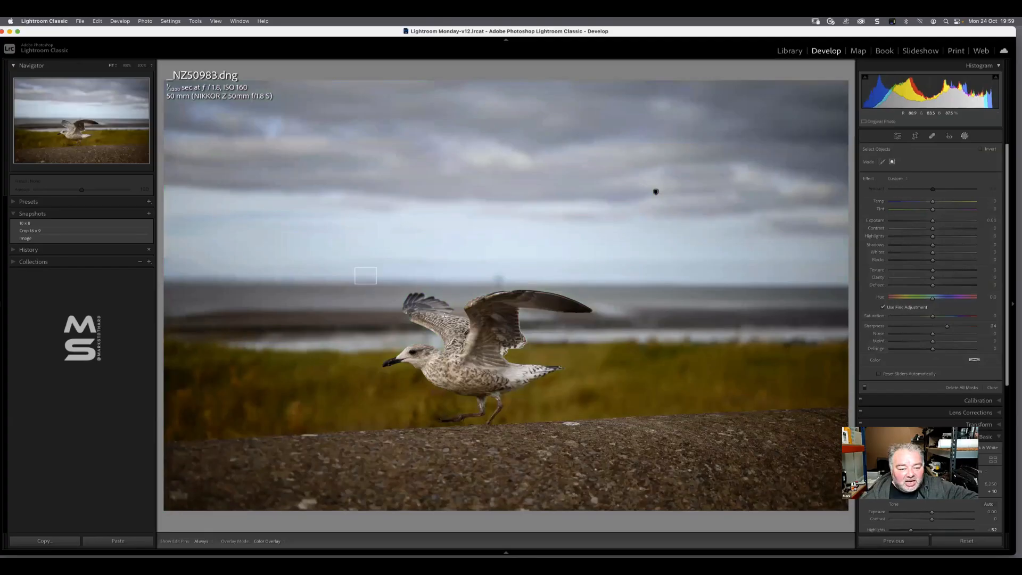
pyautogui.moveTo(355, 268); pyautogui.dragTo(604, 434)
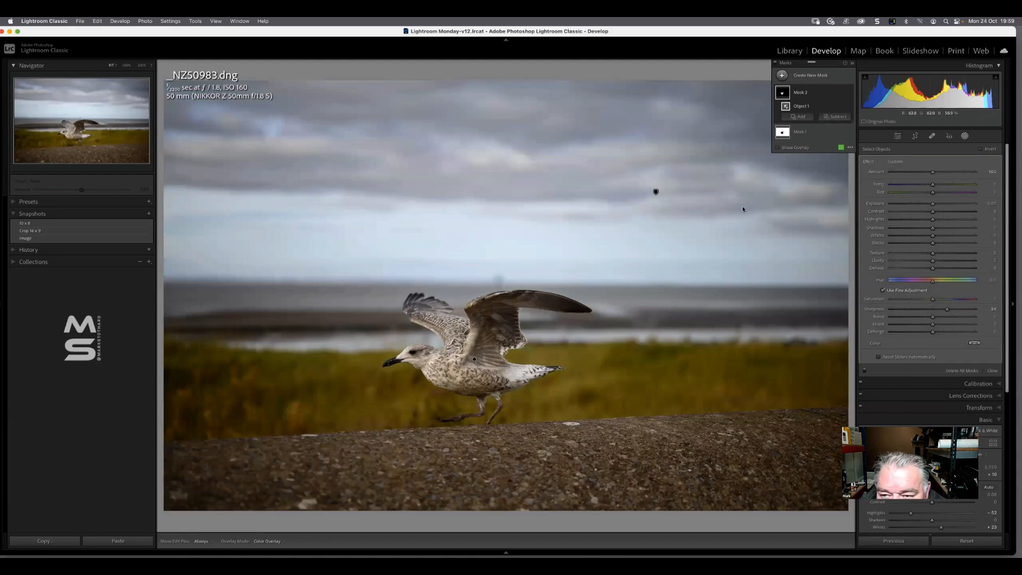
pyautogui.click(778, 147)
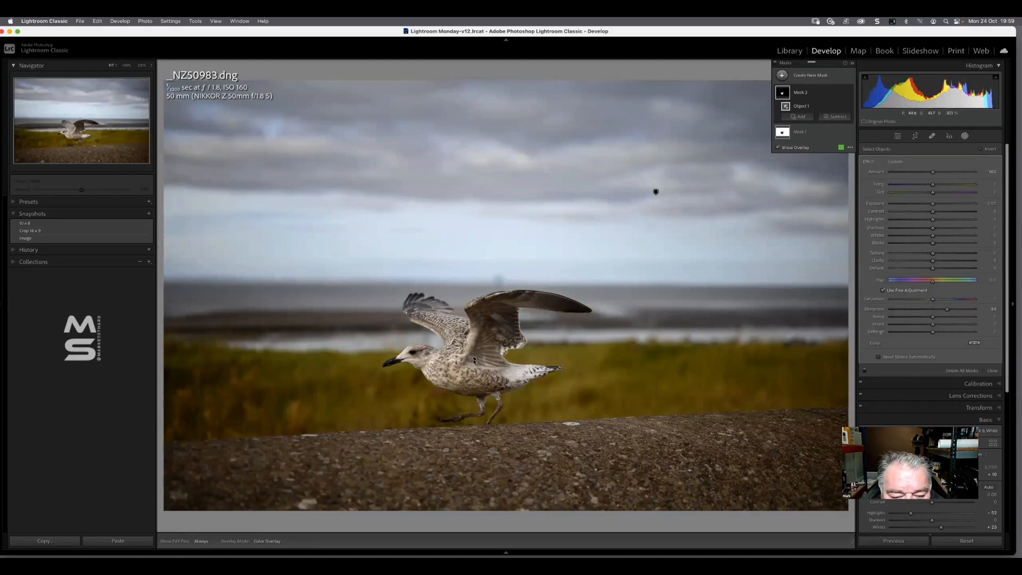
pyautogui.click(474, 361)
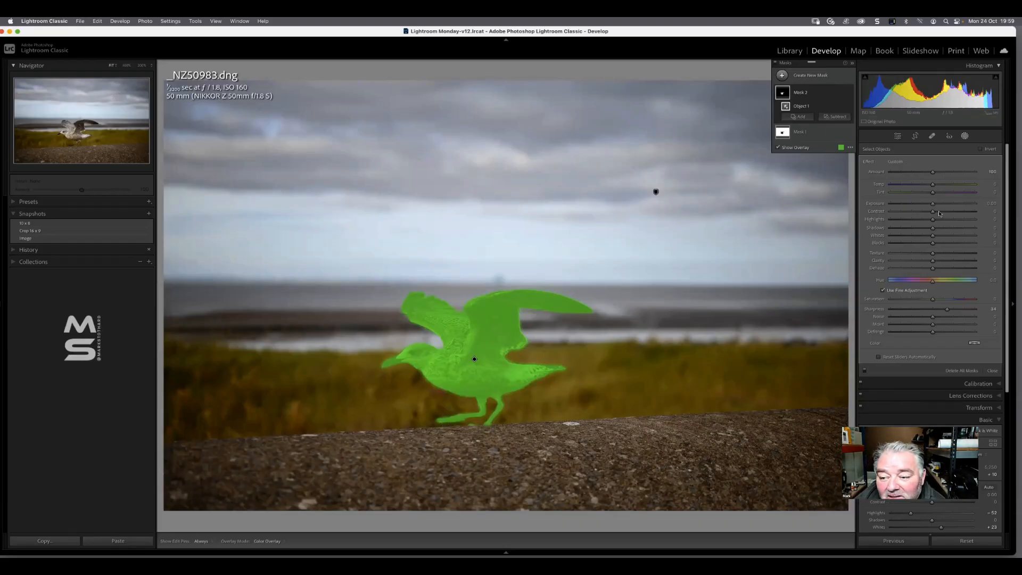
pyautogui.moveTo(935, 206); pyautogui.dragTo(937, 207)
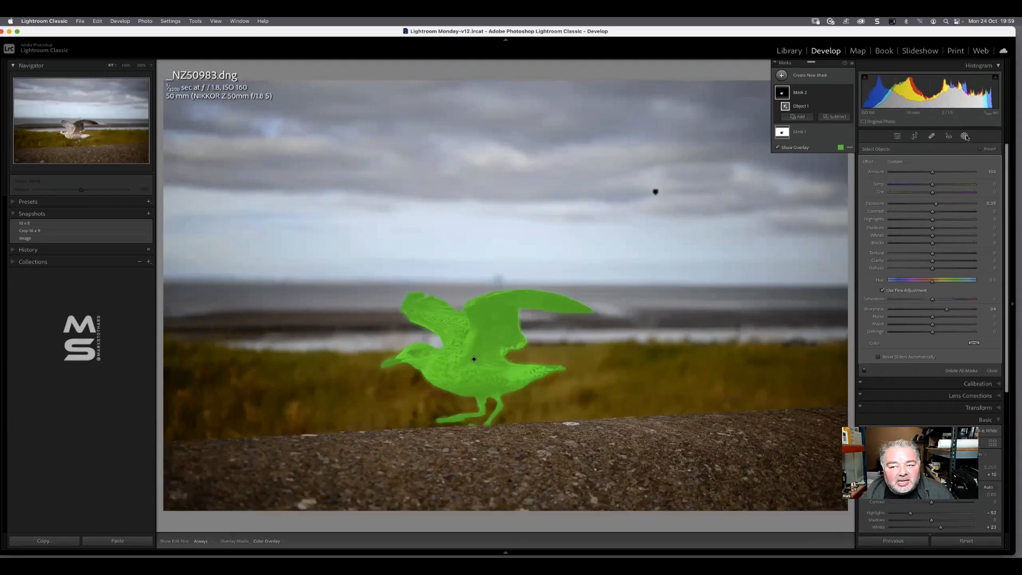
# Switch back to the background mask, hide the mask overlay and close the masking tools
pyautogui.click(821, 130)
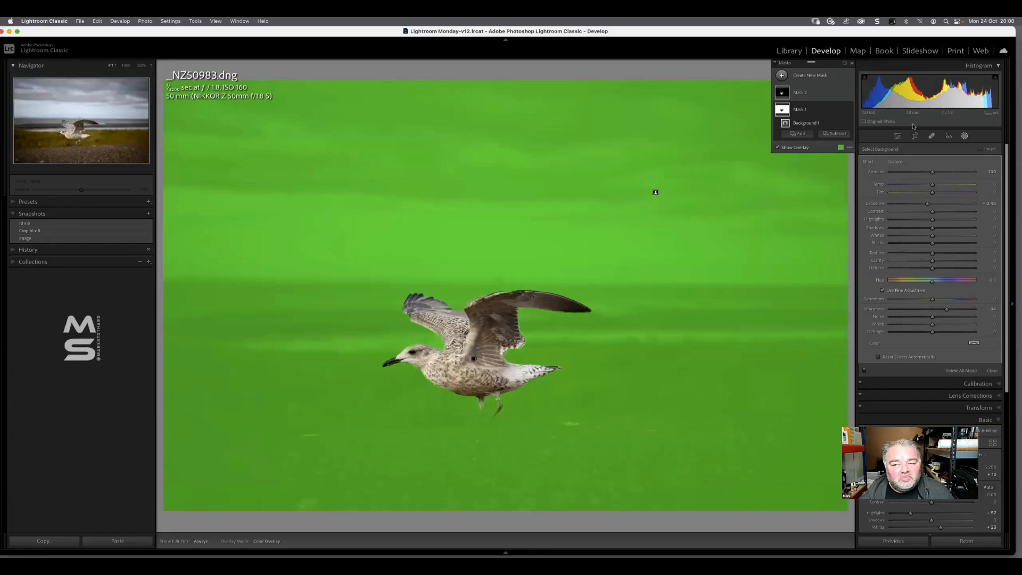
pyautogui.click(801, 79)
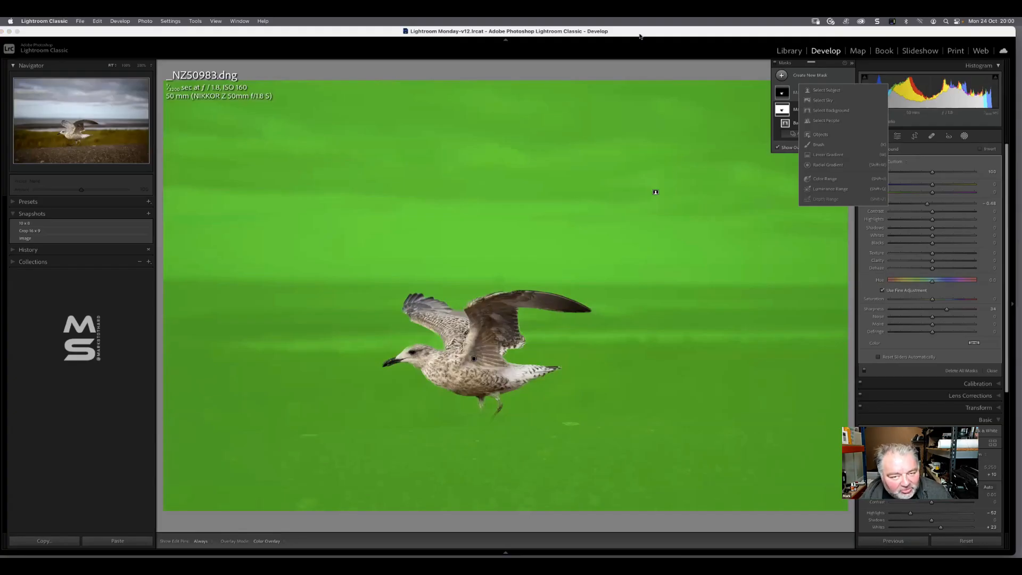
pyautogui.click(633, 61)
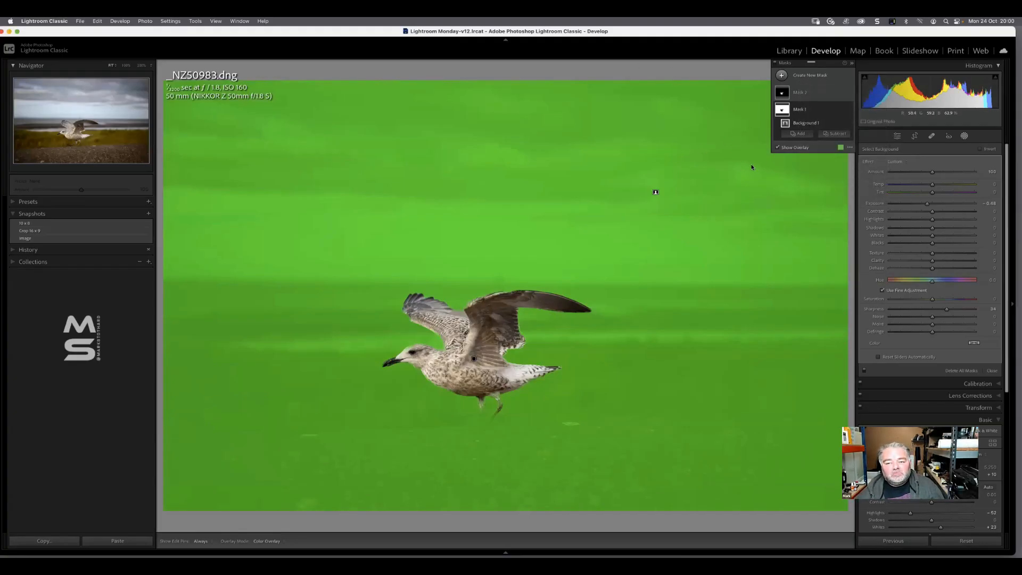
pyautogui.click(783, 149)
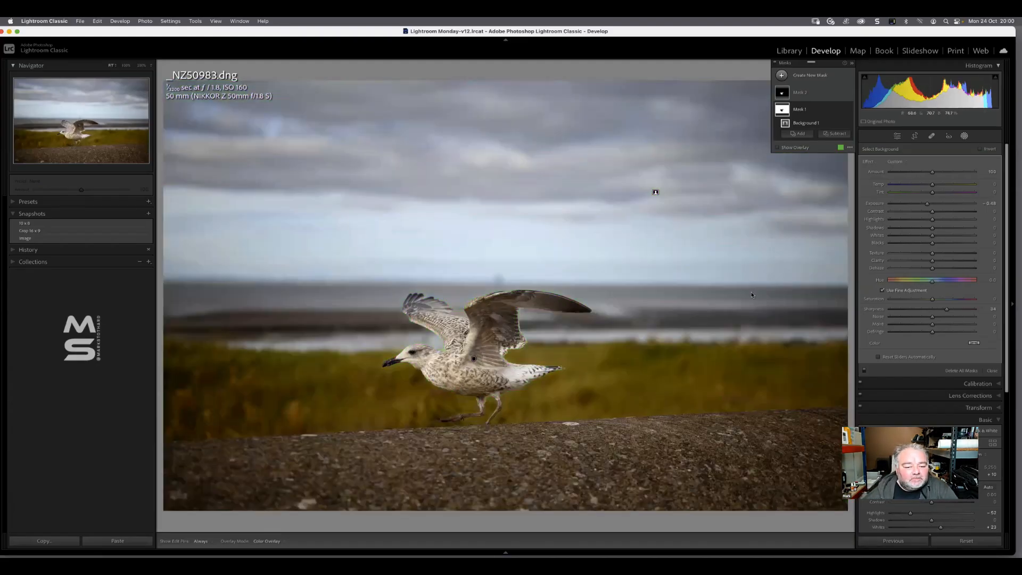
pyautogui.click(991, 370)
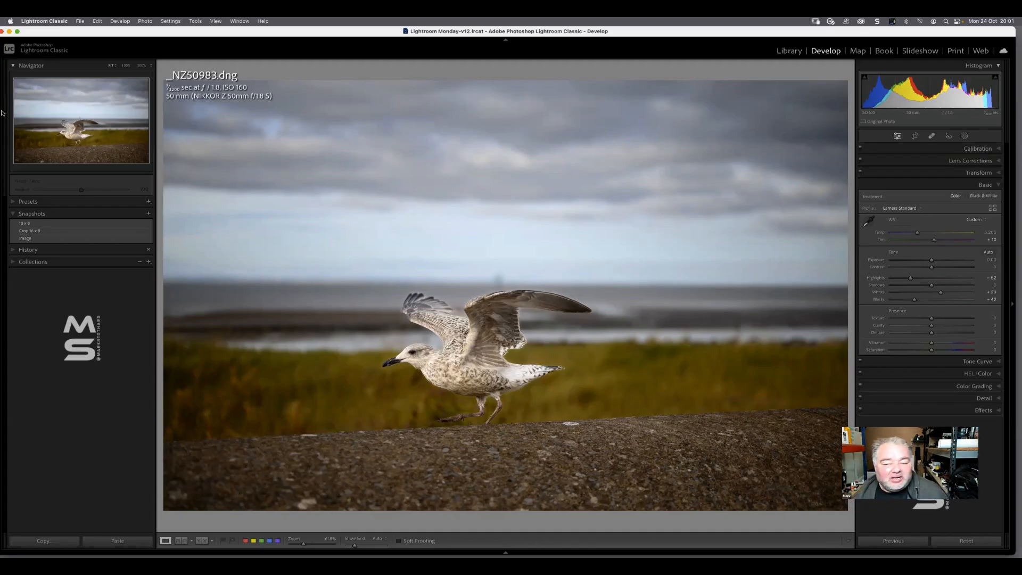
# Open the Tone Curve and use its targeted adjustment on the clouds to lower Lights to about -28
pyautogui.click(983, 184)
pyautogui.click(982, 196)
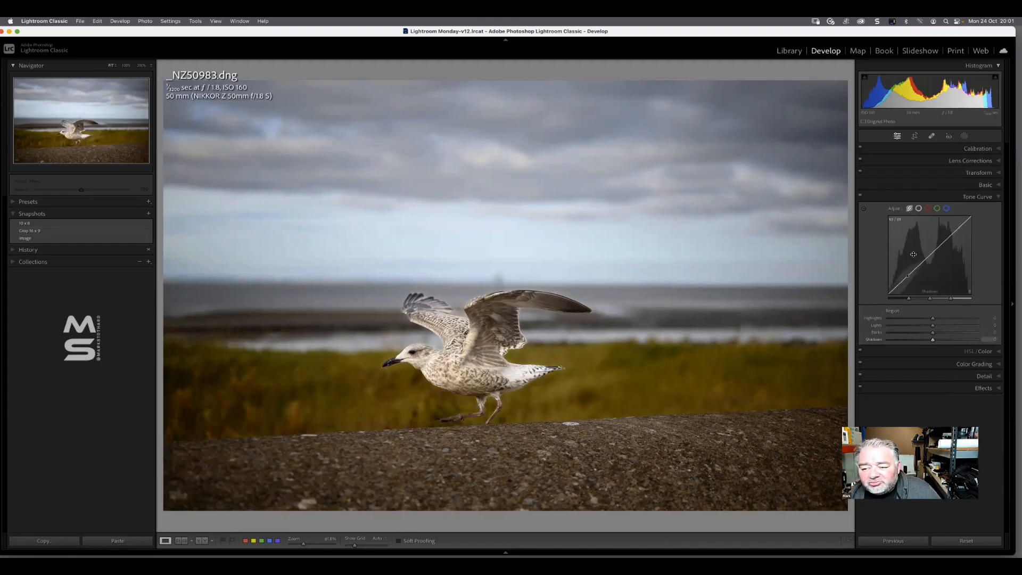
pyautogui.click(863, 209)
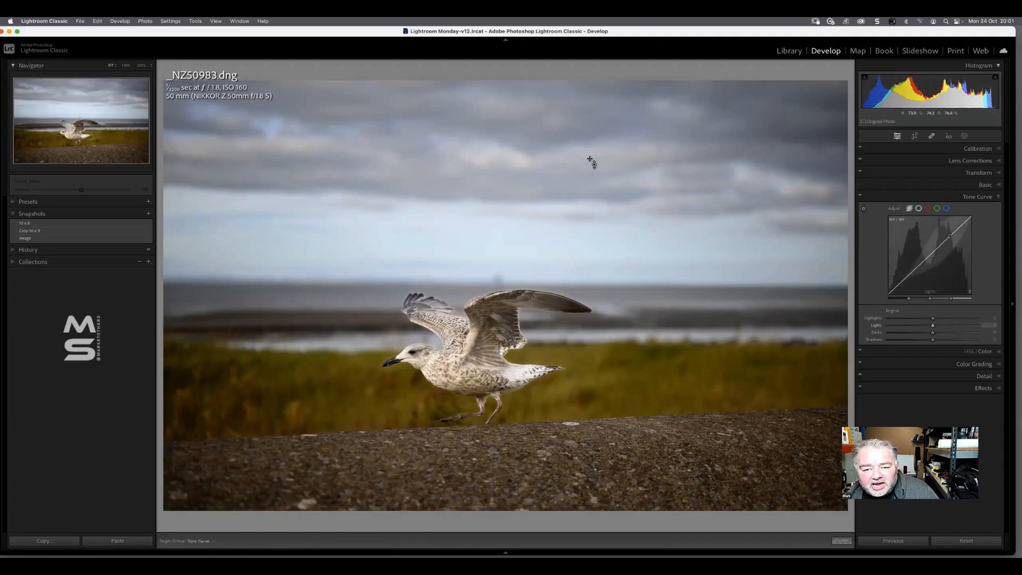
pyautogui.moveTo(589, 159); pyautogui.dragTo(589, 181)
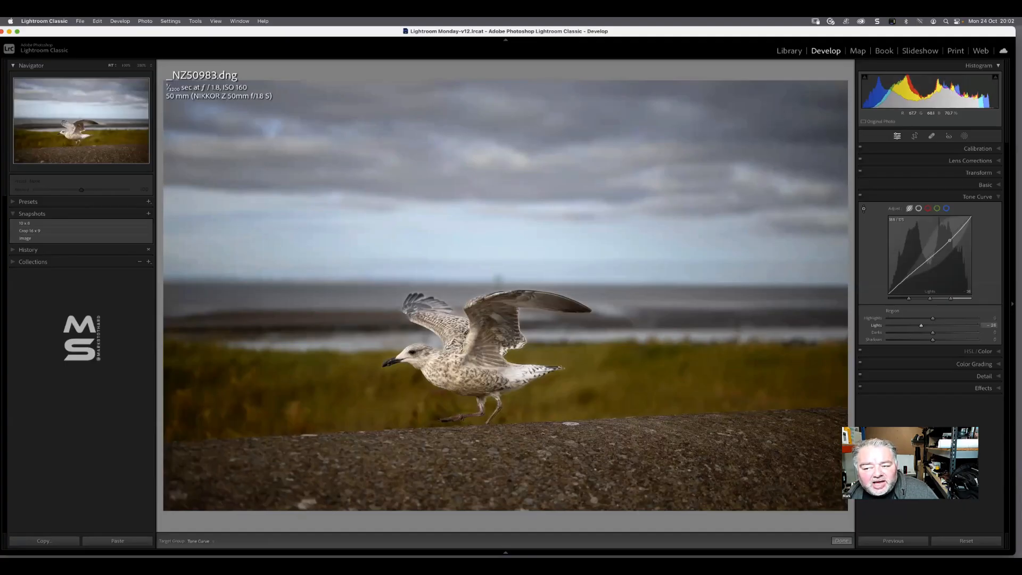
pyautogui.moveTo(586, 159); pyautogui.dragTo(586, 175)
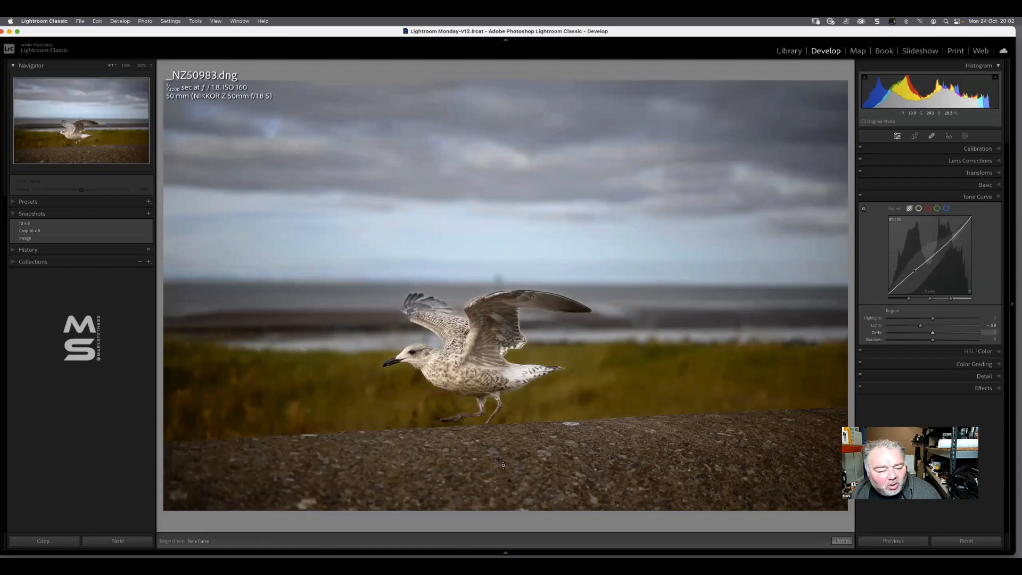
# Darken the wall by setting the curve's Darks to -27, and adjust Highlights to +3 and Lights to -4
pyautogui.moveTo(497, 465); pyautogui.dragTo(498, 492)
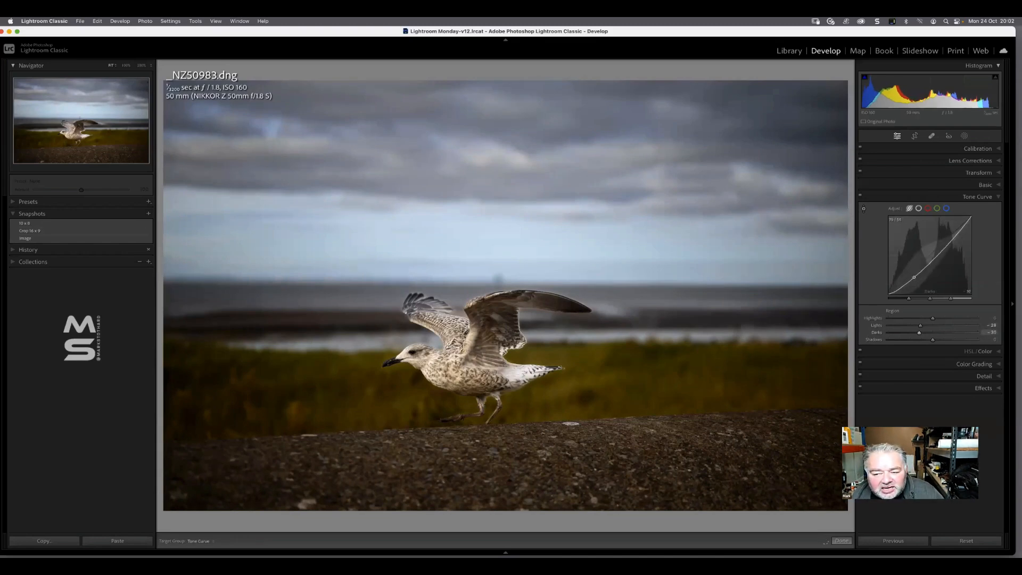
pyautogui.moveTo(914, 276); pyautogui.dragTo(914, 275)
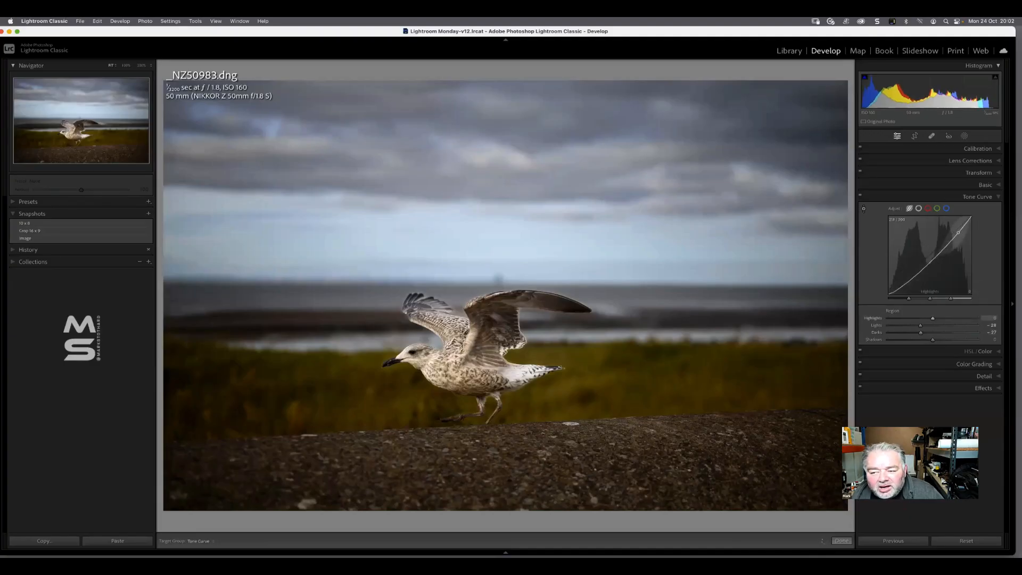
pyautogui.moveTo(958, 232); pyautogui.dragTo(958, 231)
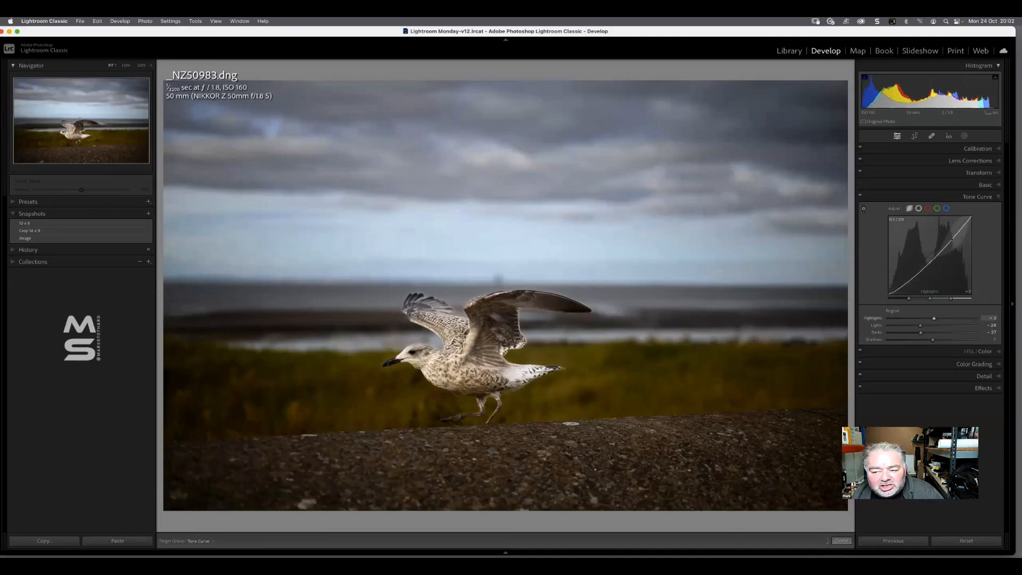
pyautogui.moveTo(930, 262); pyautogui.dragTo(931, 258)
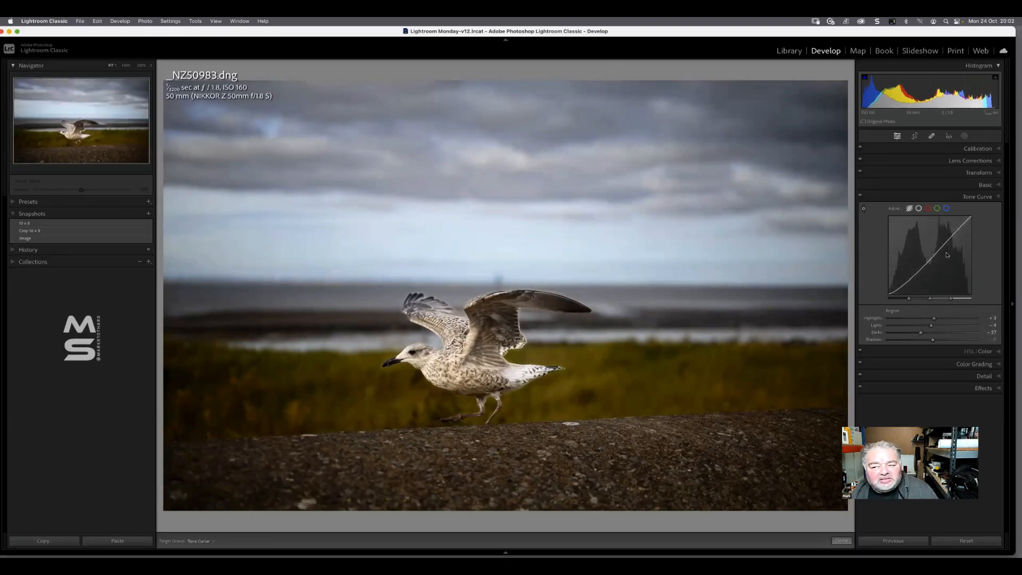
# Compare with the Basic tone settings, and set the curve's Lights to +4 and Shadows to +15
pyautogui.click(985, 185)
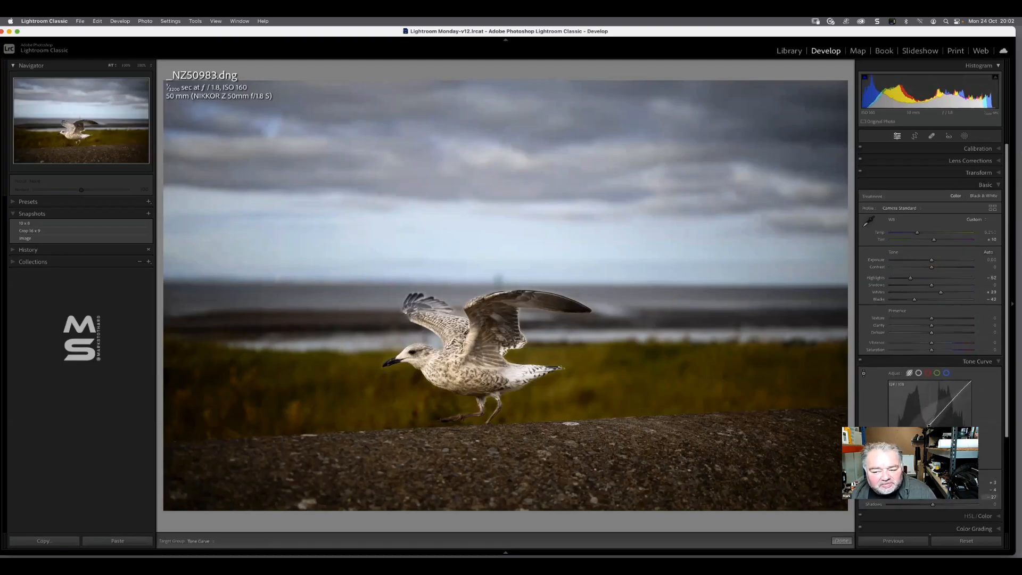
pyautogui.click(984, 185)
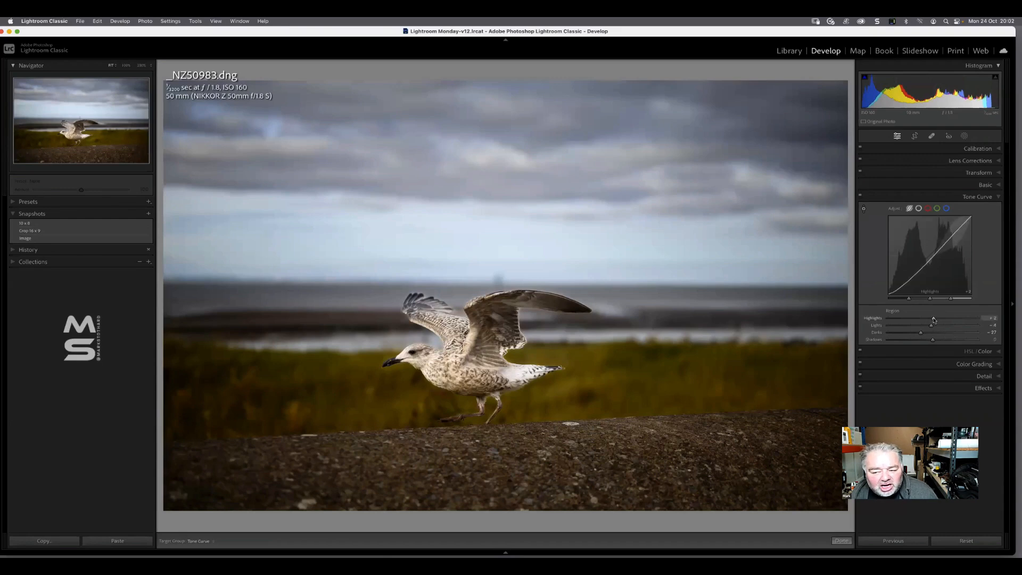
pyautogui.moveTo(931, 326)
pyautogui.mouseDown()
pyautogui.moveTo(929, 341)
pyautogui.moveTo(940, 341)
pyautogui.mouseUp()
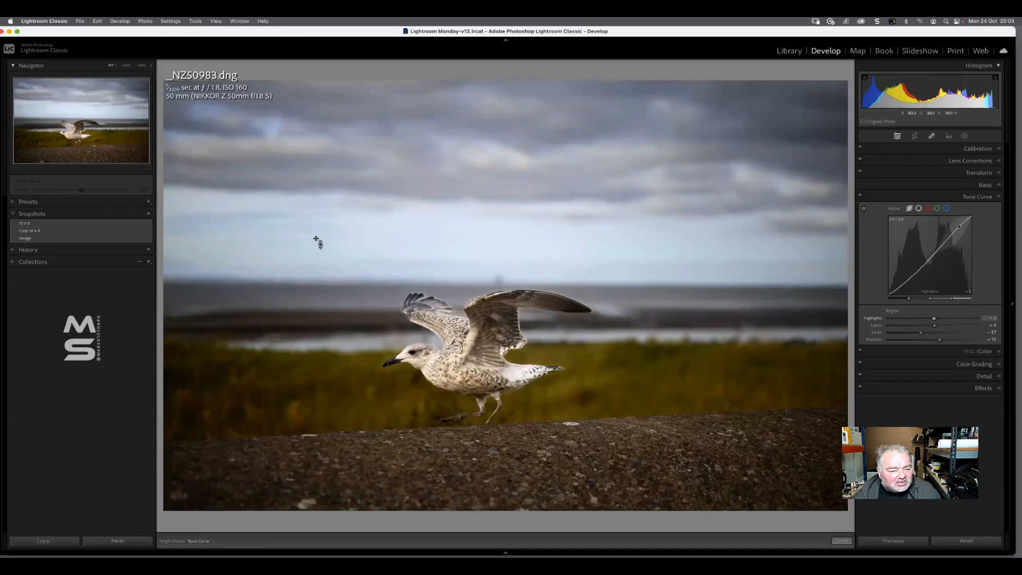
# Try darkening the bright sky with the targeted adjustment, and set the curve's Highlights to +17 and Shadows to -11
pyautogui.moveTo(317, 242); pyautogui.dragTo(298, 235)
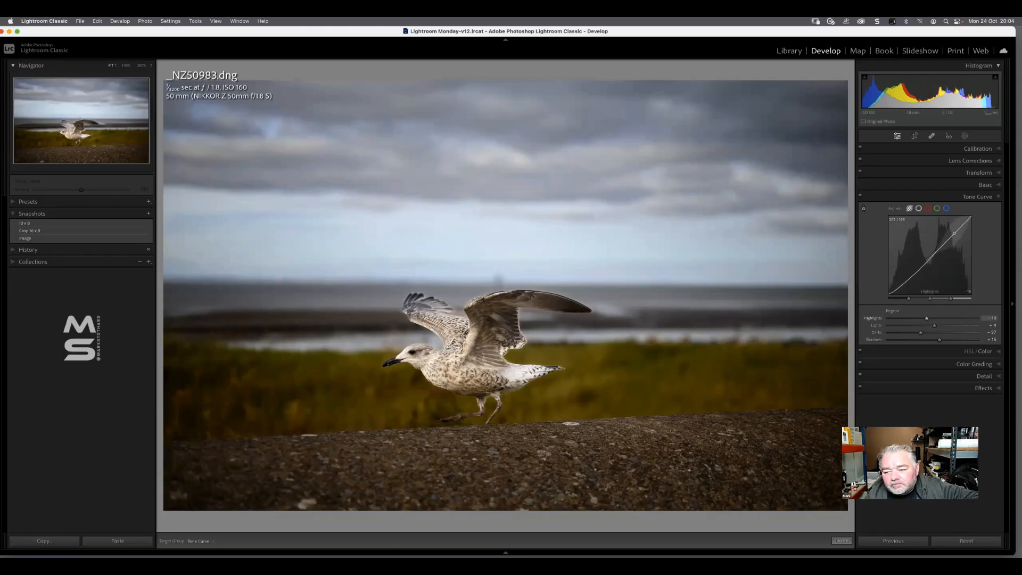
pyautogui.moveTo(954, 233); pyautogui.dragTo(954, 229)
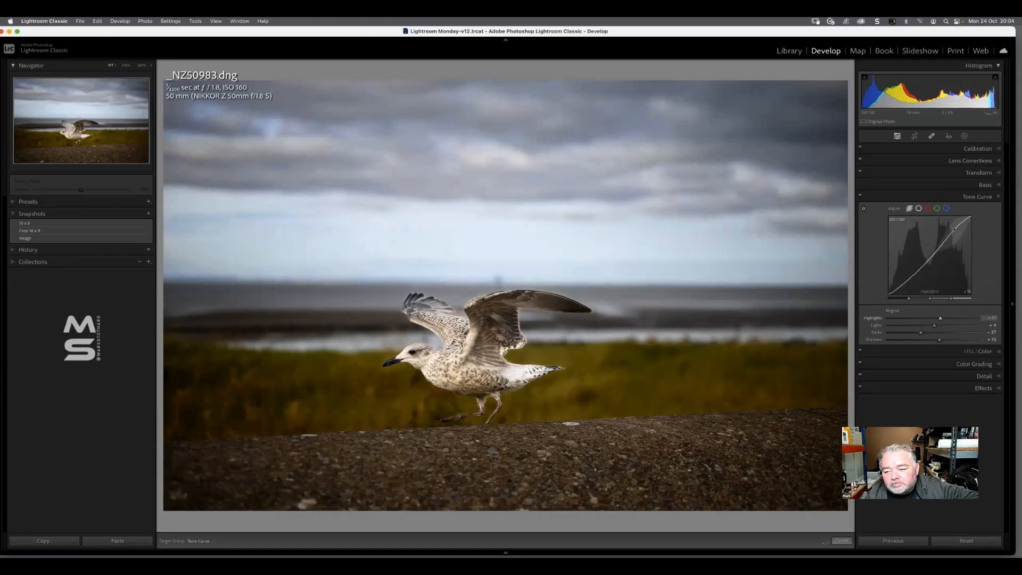
pyautogui.moveTo(901, 285); pyautogui.dragTo(901, 288)
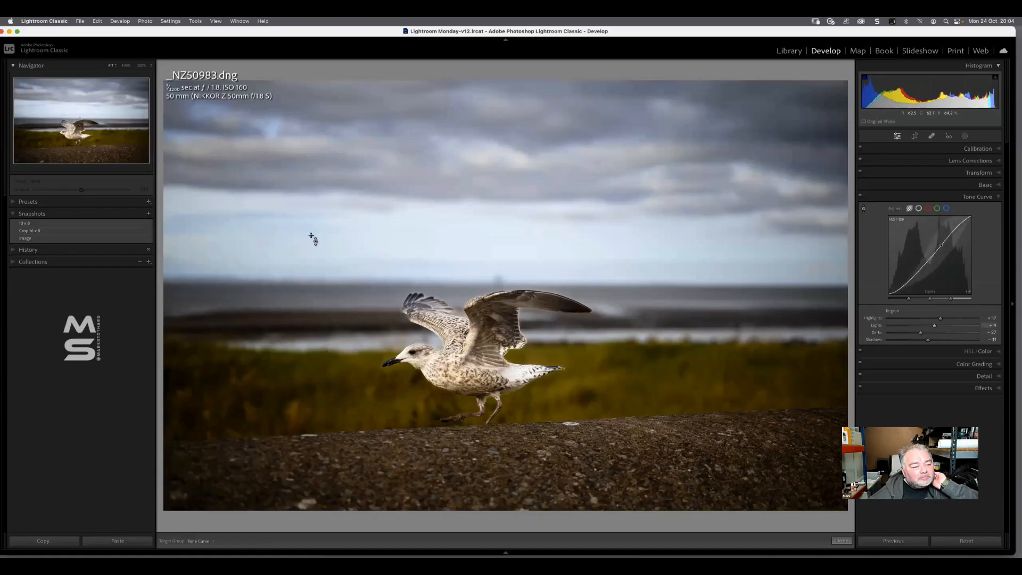
# Switch between the Crop 16 x 9, Image and 10 x 8 snapshots of the gull photo, ending on 10 x 8
pyautogui.click(64, 231)
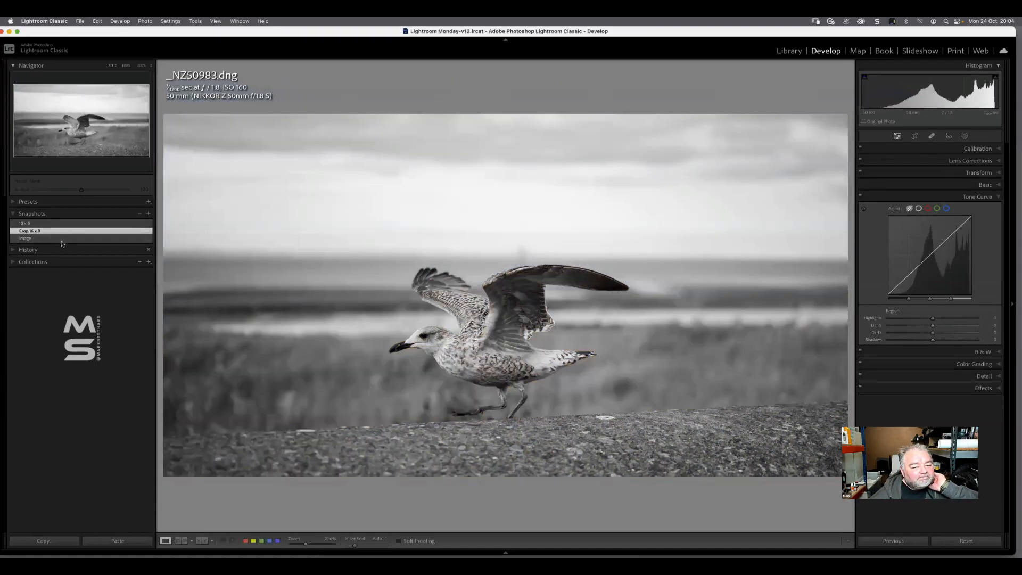
pyautogui.click(62, 241)
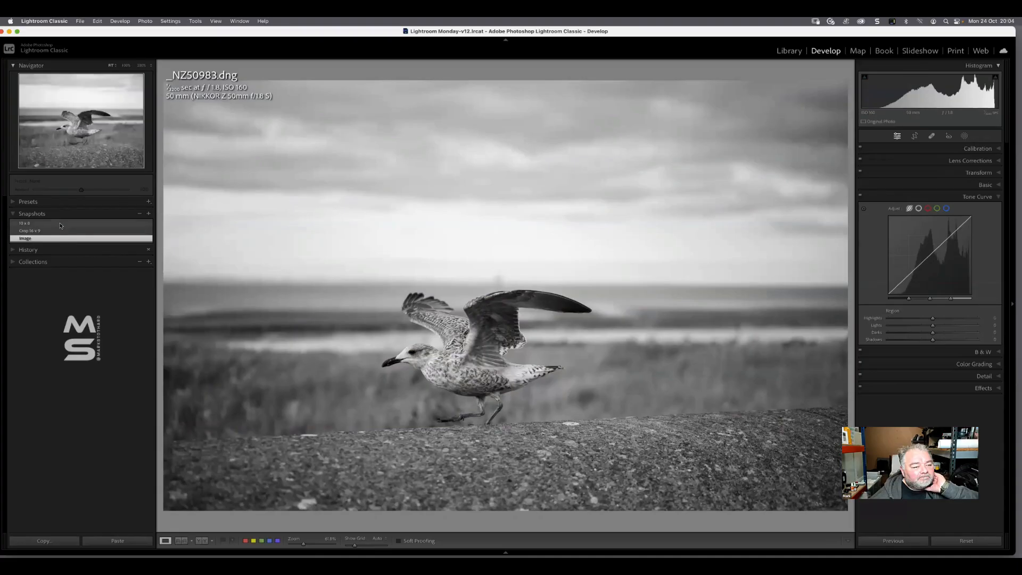
pyautogui.click(62, 224)
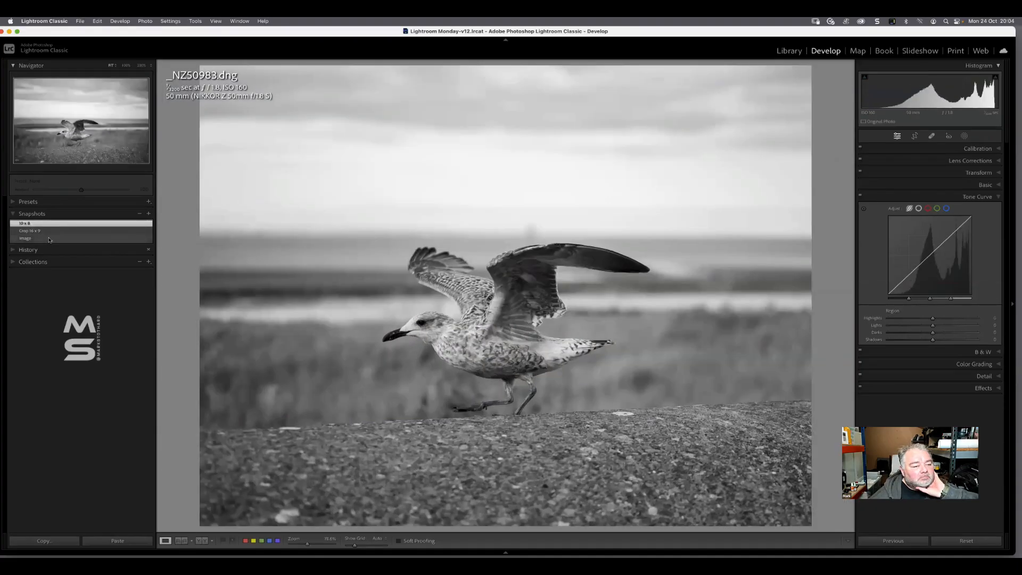
pyautogui.click(37, 238)
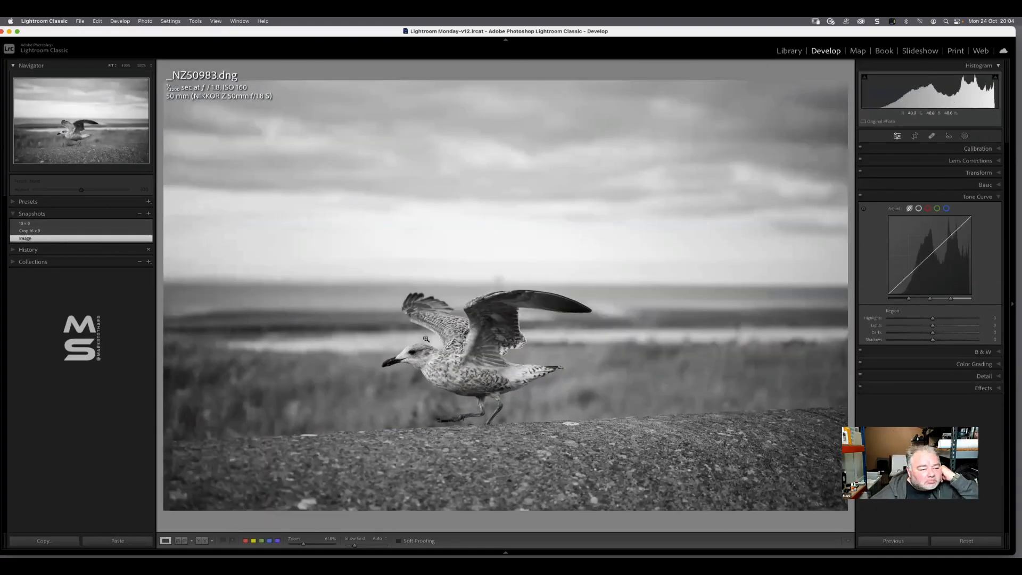
pyautogui.click(92, 231)
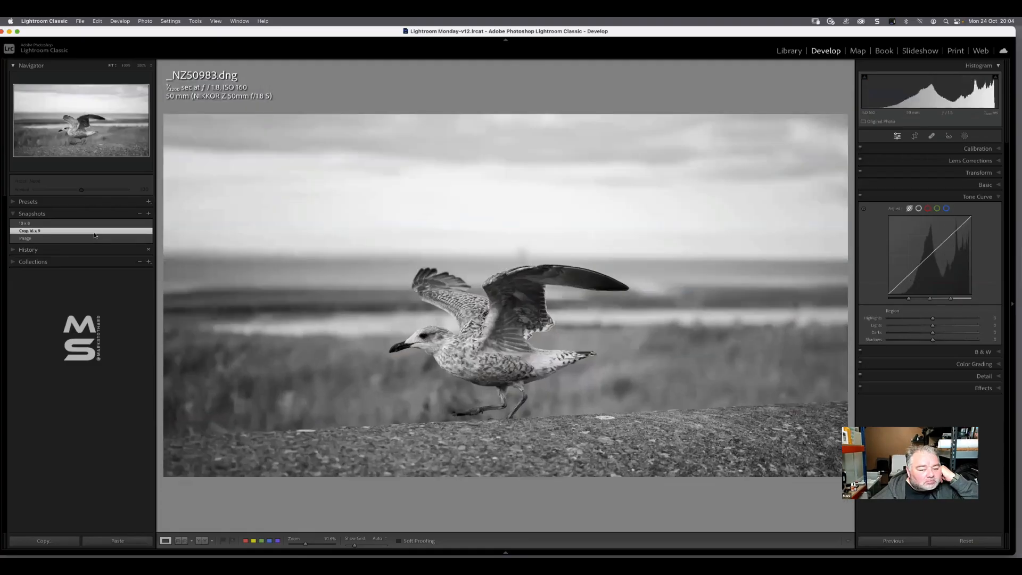
pyautogui.click(97, 223)
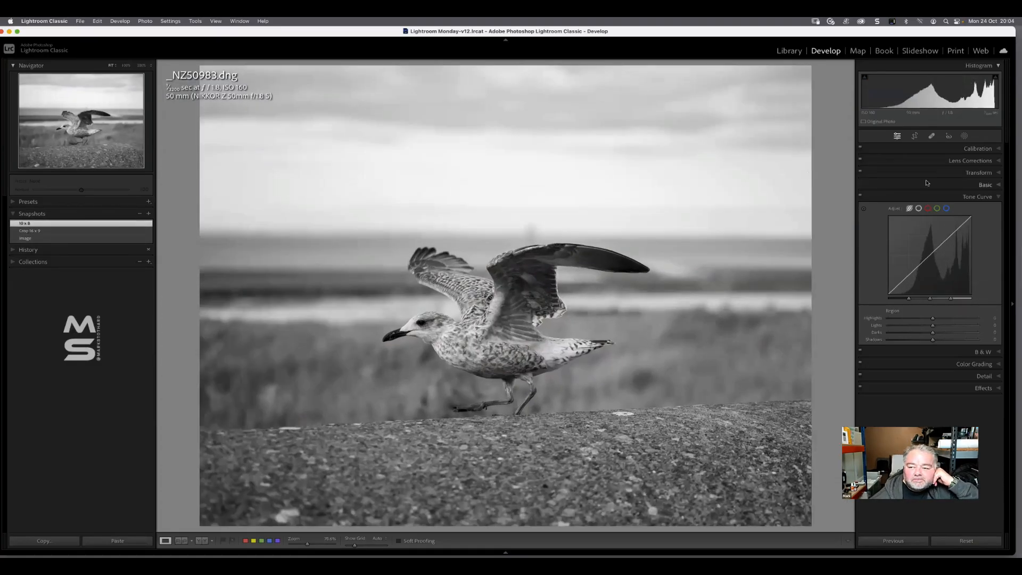
# Restore the Image snapshot of the gull photo and switch its treatment to Color
pyautogui.click(984, 186)
pyautogui.click(955, 195)
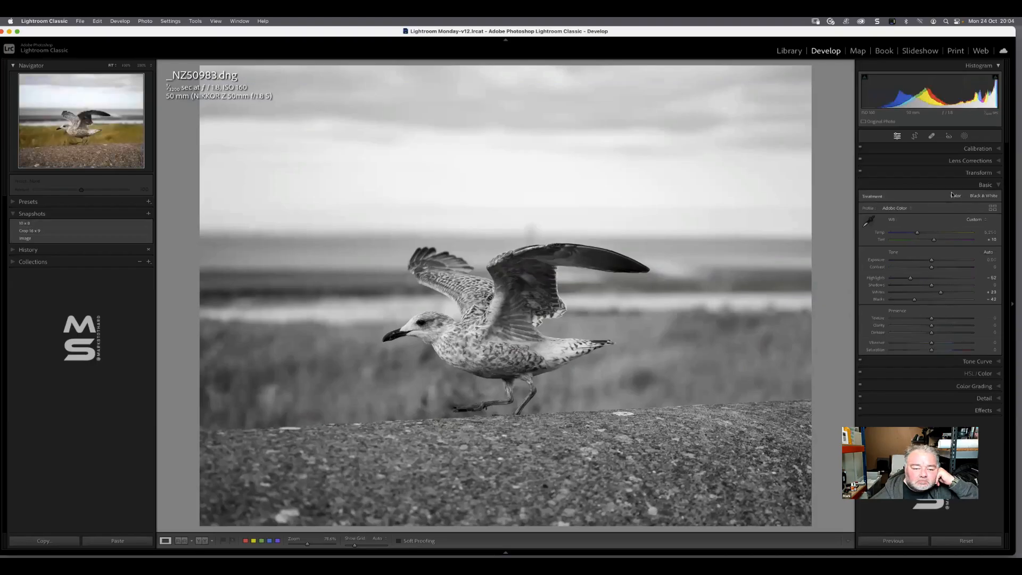
pyautogui.click(87, 240)
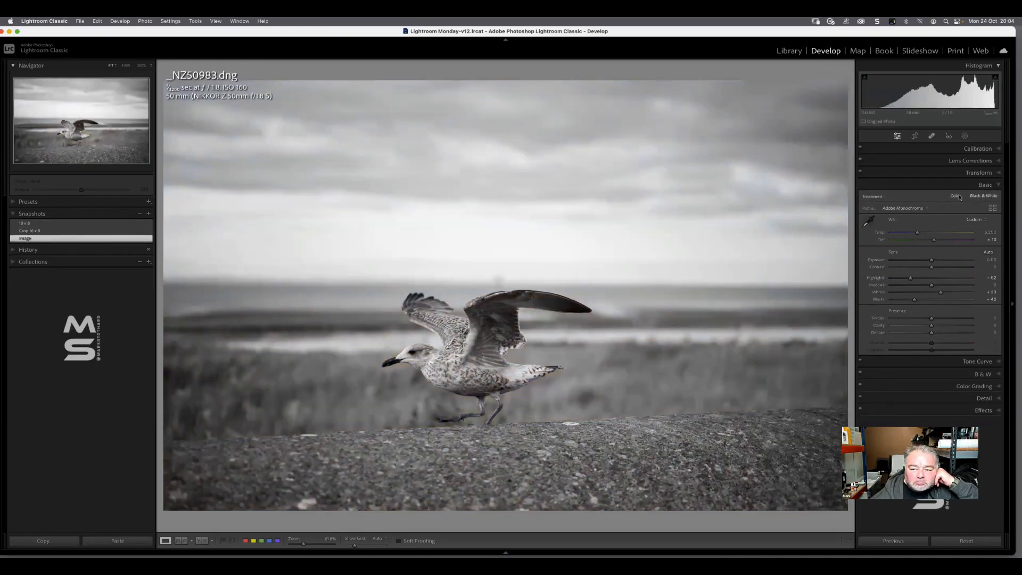
pyautogui.click(956, 195)
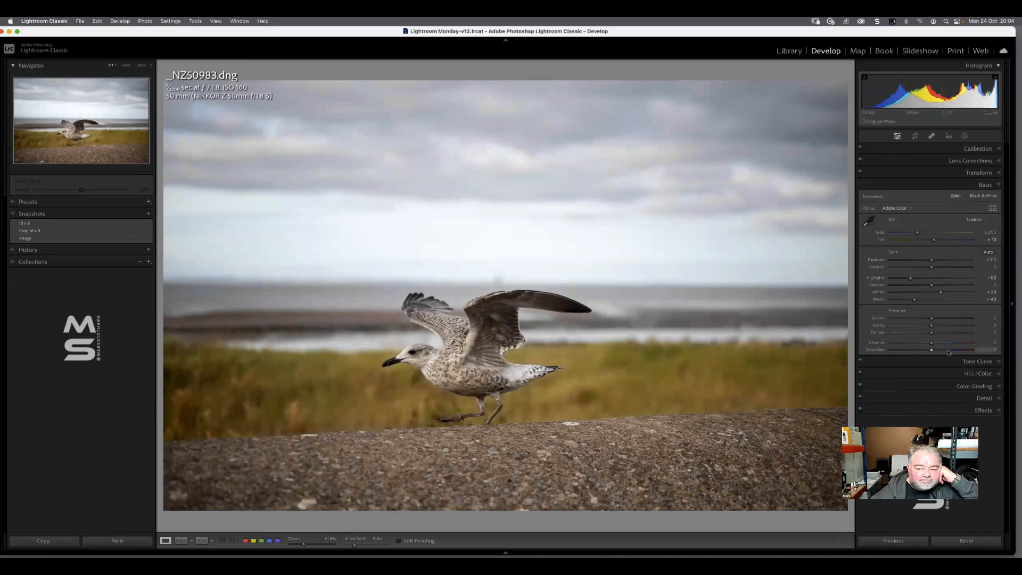
# Add contrast with the parametric tone curve by raising Highlights and lowering Darks
pyautogui.click(977, 363)
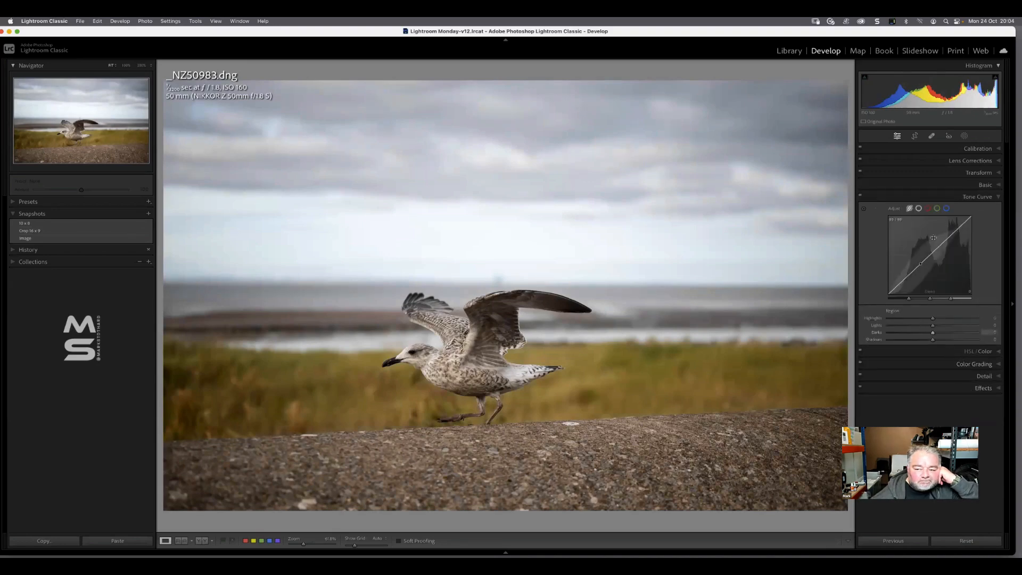
pyautogui.moveTo(950, 234); pyautogui.dragTo(929, 260)
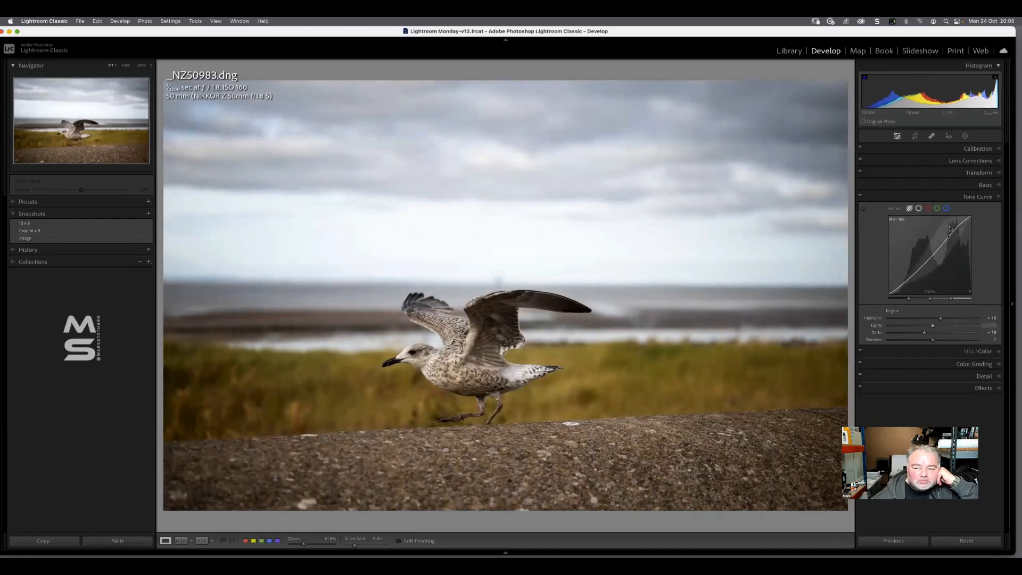
# Mask the gull with an object selection and brighten it with Exposure 0.27, Highlights 17 and slightly raised Shadows
pyautogui.click(964, 136)
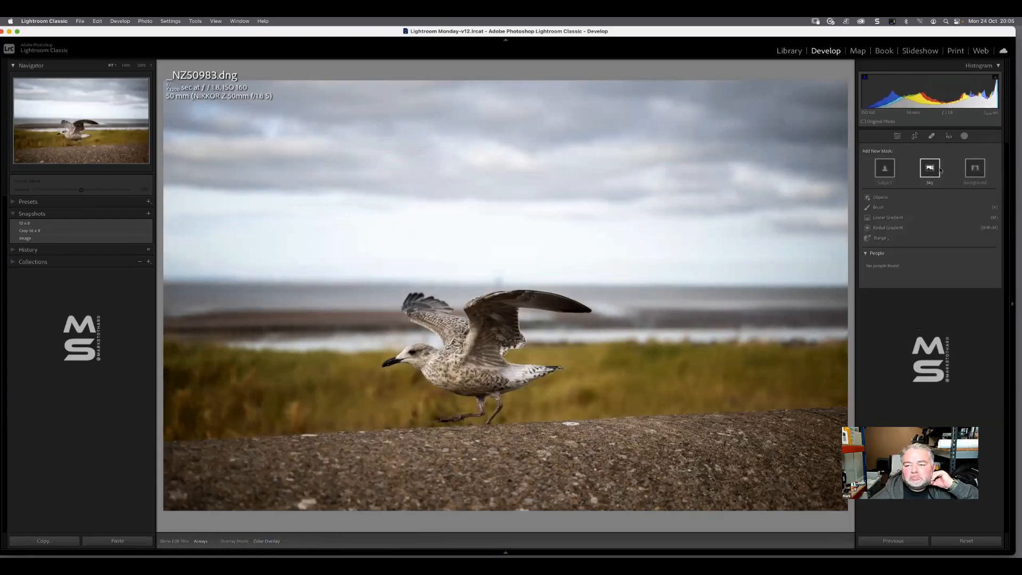
pyautogui.click(881, 197)
pyautogui.moveTo(376, 284); pyautogui.dragTo(607, 442)
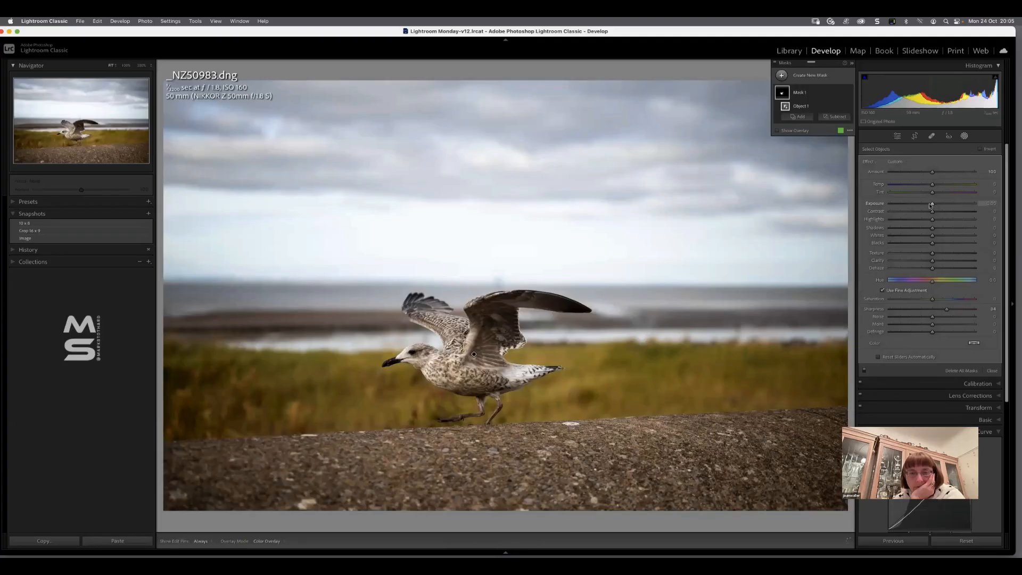
pyautogui.moveTo(930, 205); pyautogui.dragTo(933, 230)
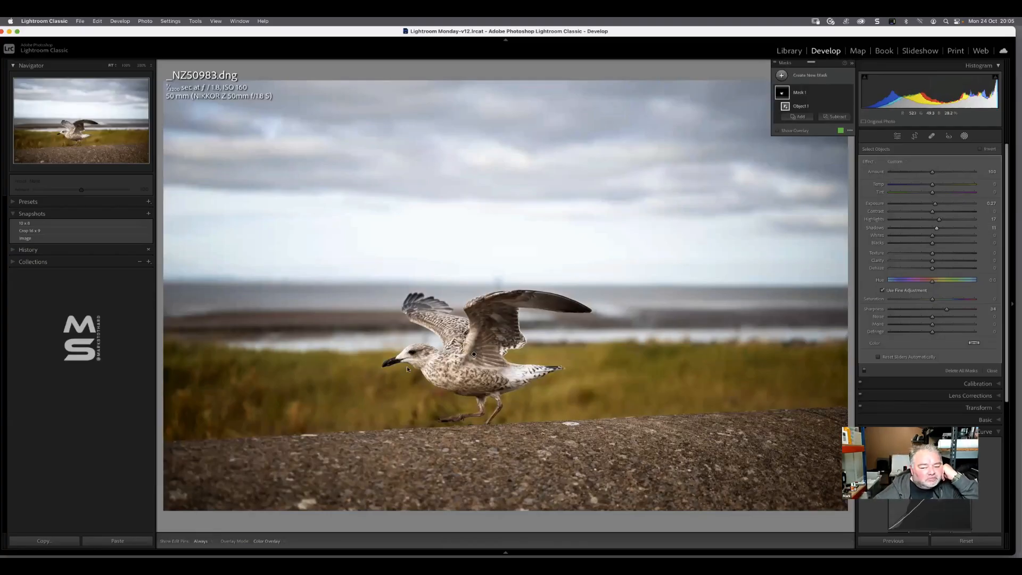
pyautogui.click(991, 370)
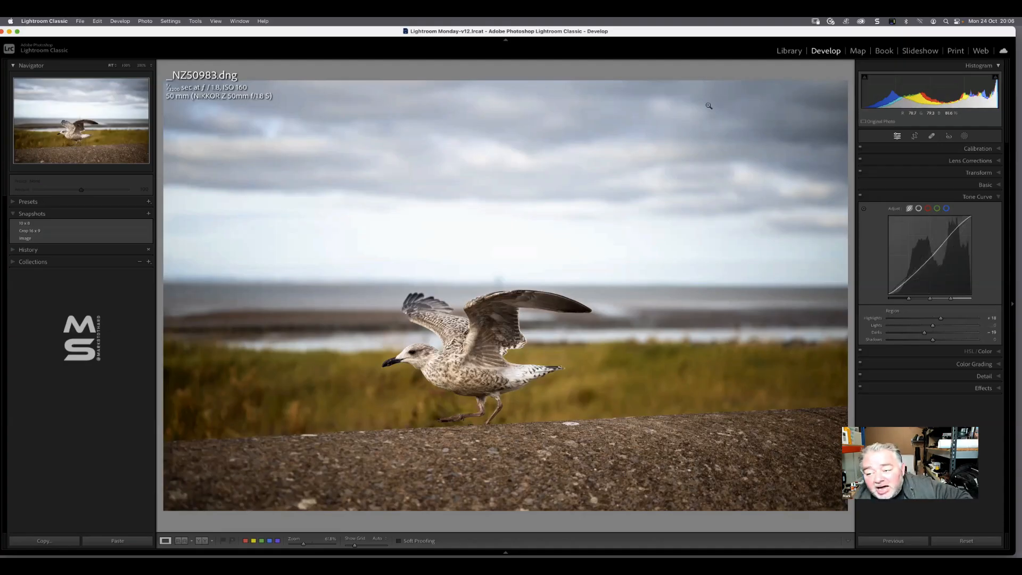
# Try bending the red channel's point curve up and down at the midtones, returning the point to input 103, output 103
pyautogui.click(928, 209)
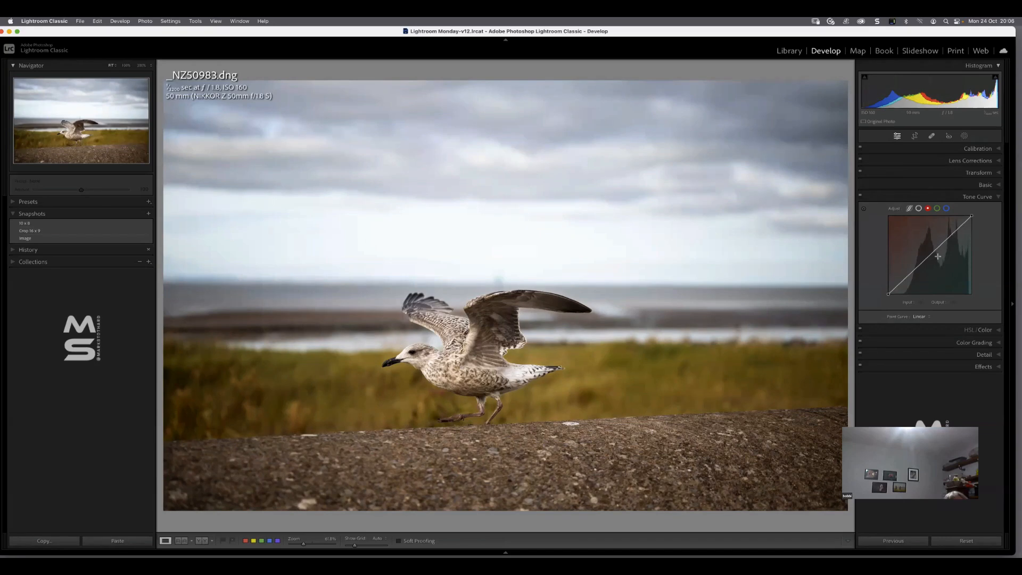
pyautogui.moveTo(924, 260); pyautogui.dragTo(923, 243)
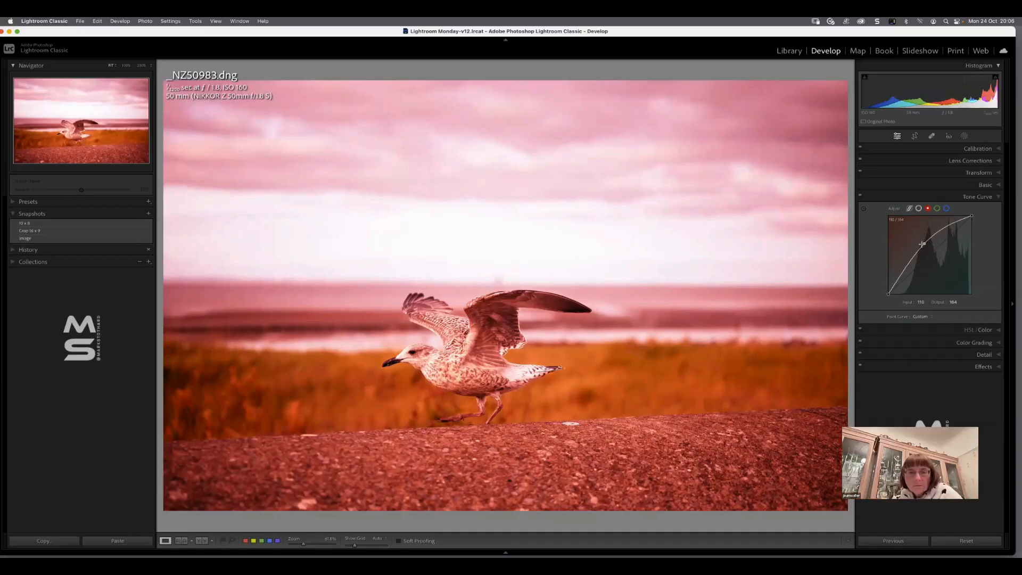
pyautogui.moveTo(924, 244); pyautogui.dragTo(921, 264)
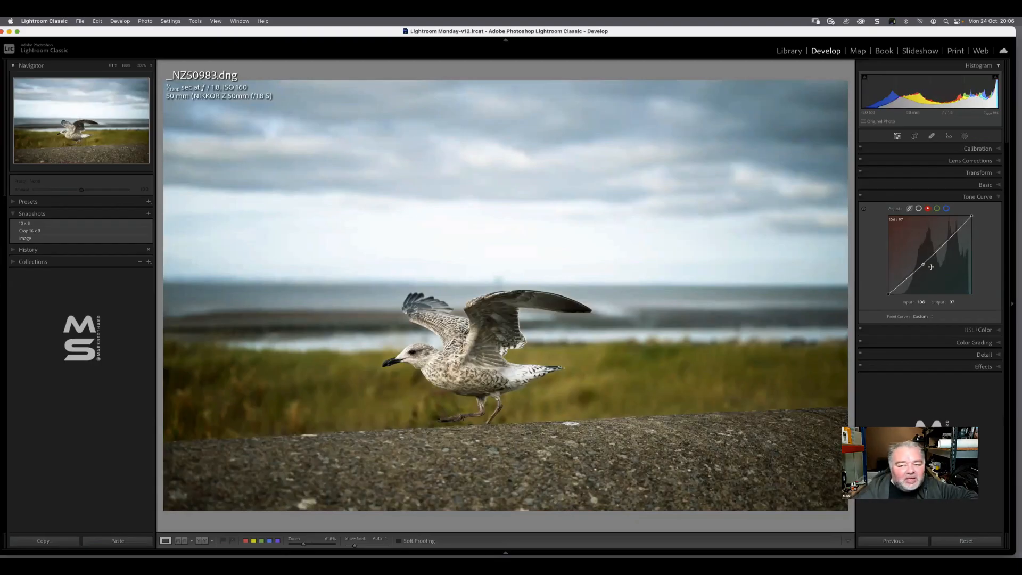
pyautogui.moveTo(923, 265); pyautogui.dragTo(921, 264)
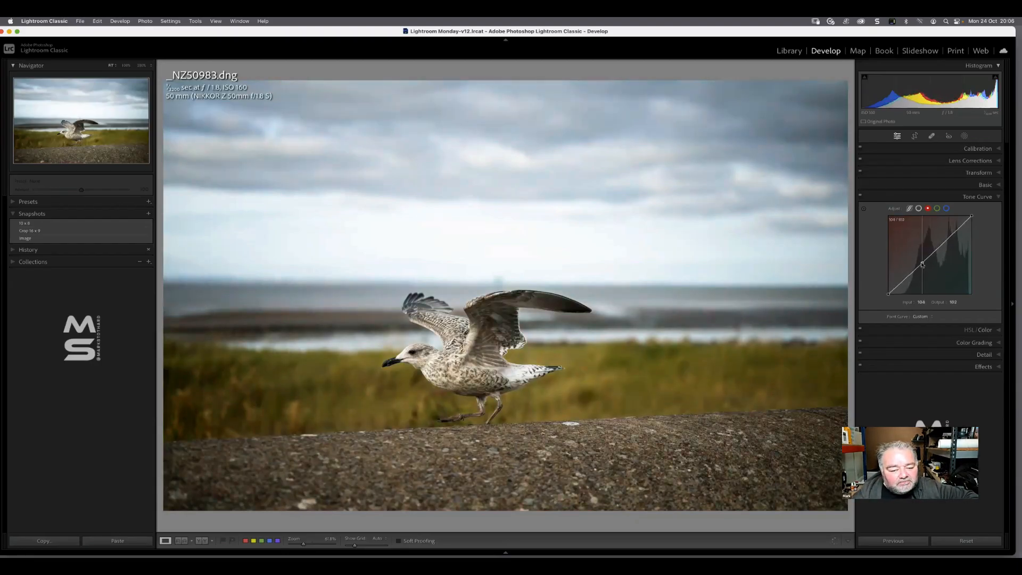
# Try the targeted adjustment on the wall with the red channel curve, and reset the red channel
pyautogui.click(863, 208)
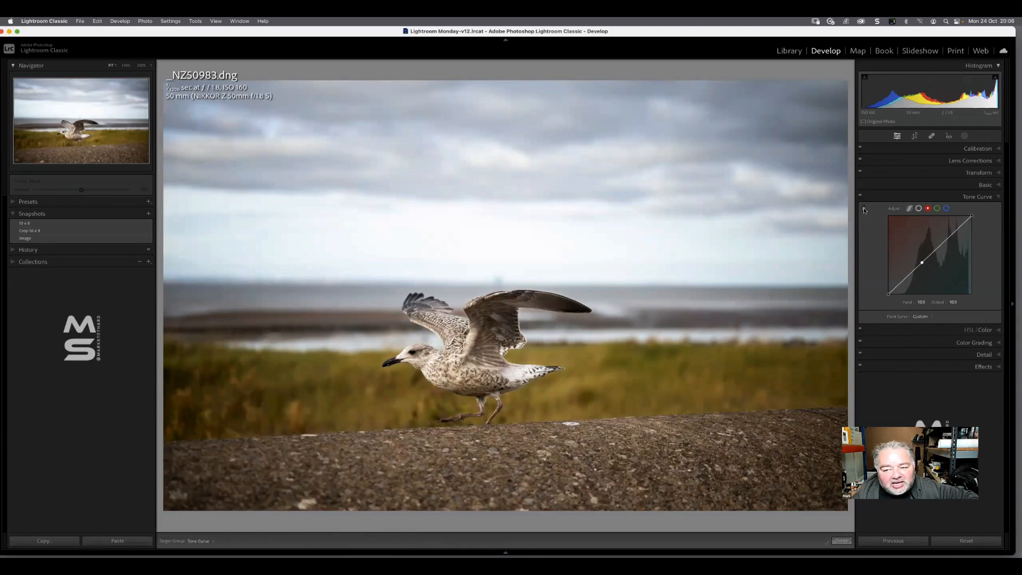
pyautogui.moveTo(500, 442); pyautogui.dragTo(501, 468)
pyautogui.moveTo(343, 500); pyautogui.dragTo(343, 472)
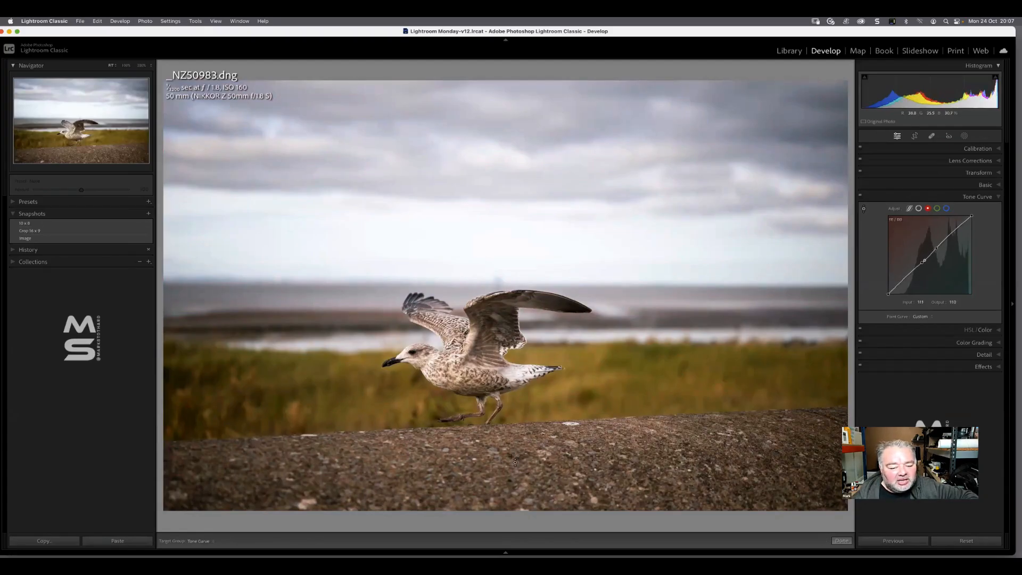
pyautogui.moveTo(519, 459)
pyautogui.mouseDown()
pyautogui.moveTo(519, 423)
pyautogui.moveTo(519, 464)
pyautogui.mouseUp()
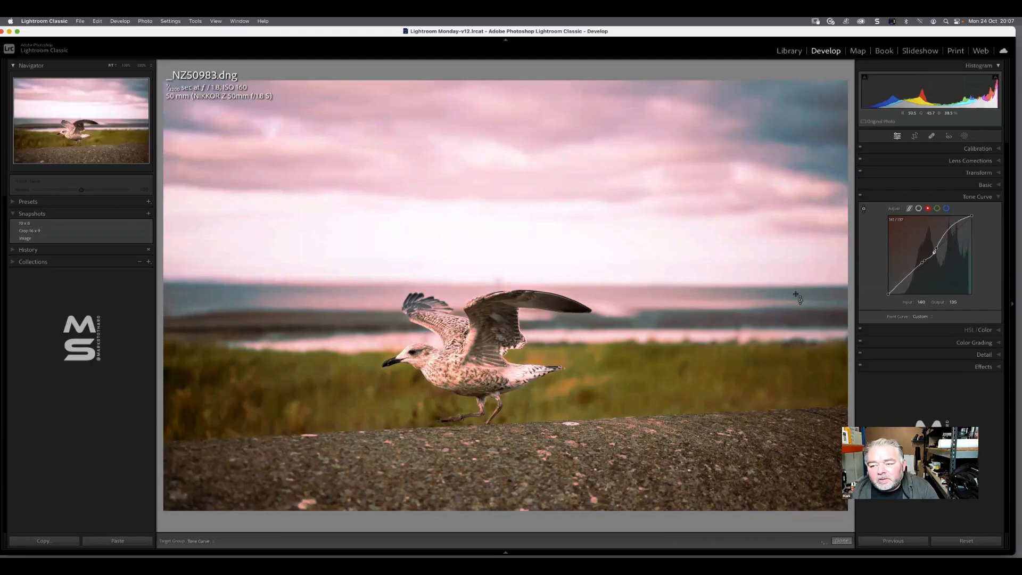
pyautogui.rightClick(928, 252)
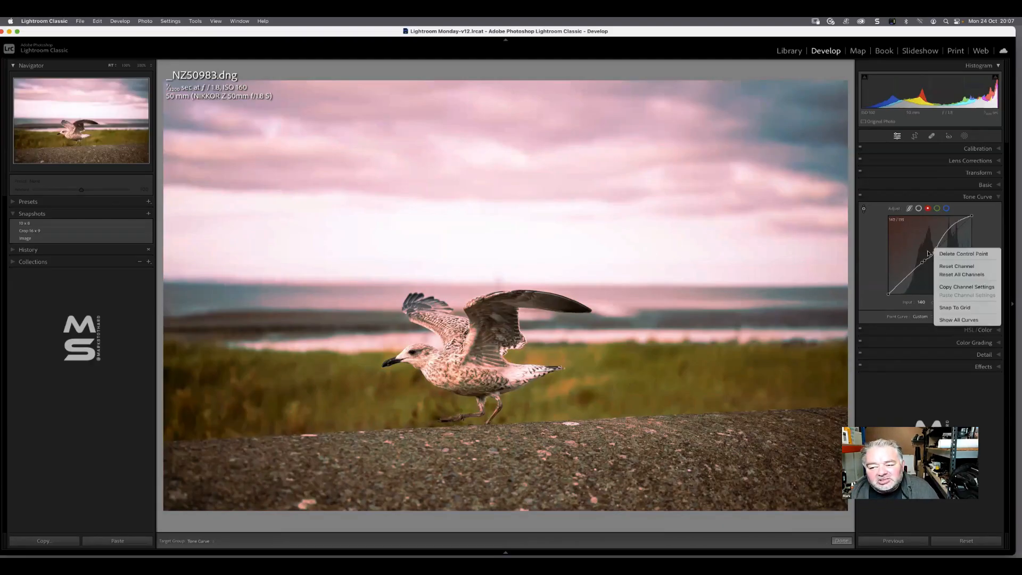
pyautogui.click(956, 266)
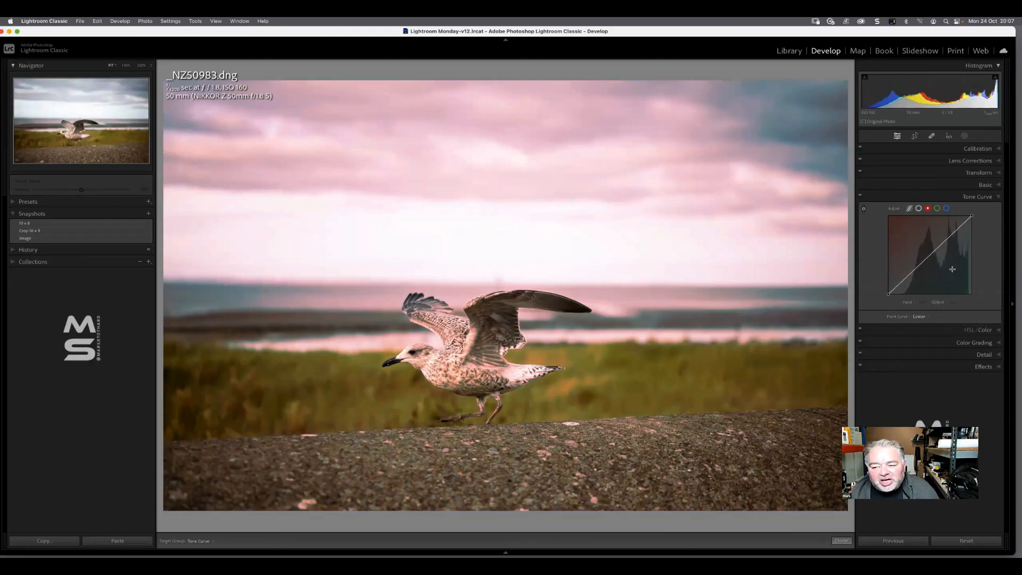
# Reduce red in the grass with the targeted adjustment, bringing the red curve's point to input 107, output 77
pyautogui.click(863, 209)
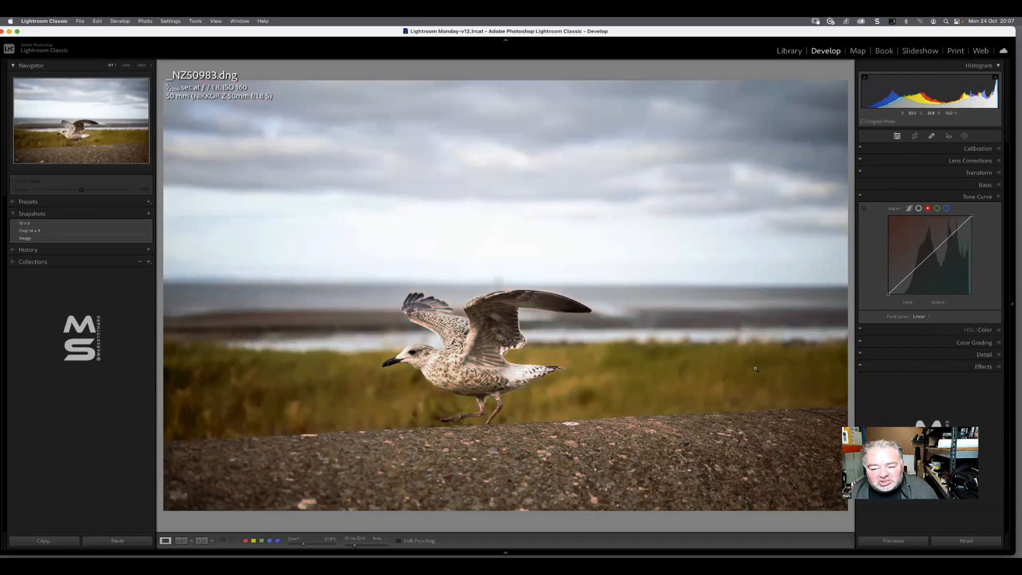
pyautogui.click(863, 209)
pyautogui.moveTo(739, 364); pyautogui.dragTo(727, 370)
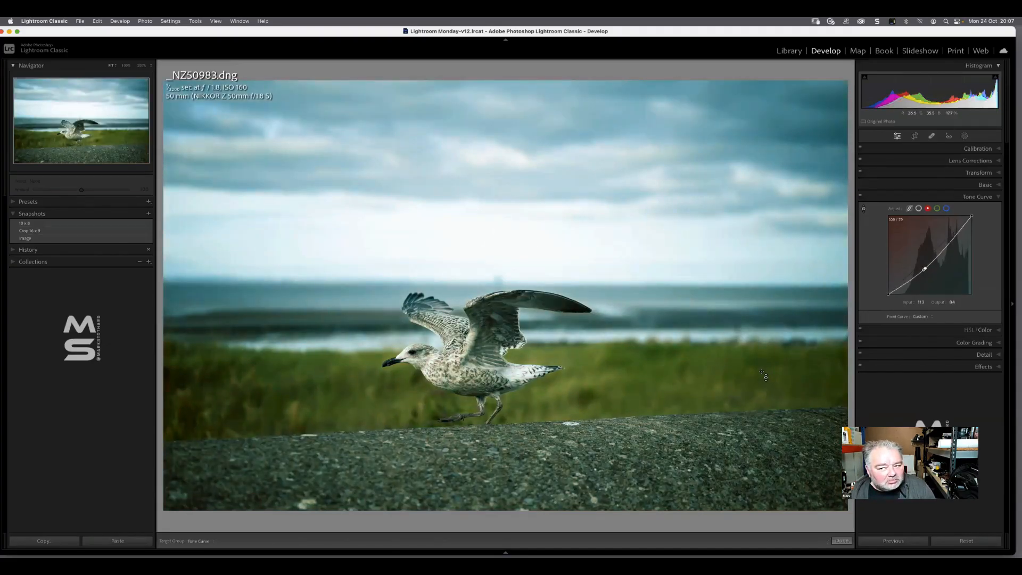
pyautogui.moveTo(760, 372); pyautogui.dragTo(757, 372)
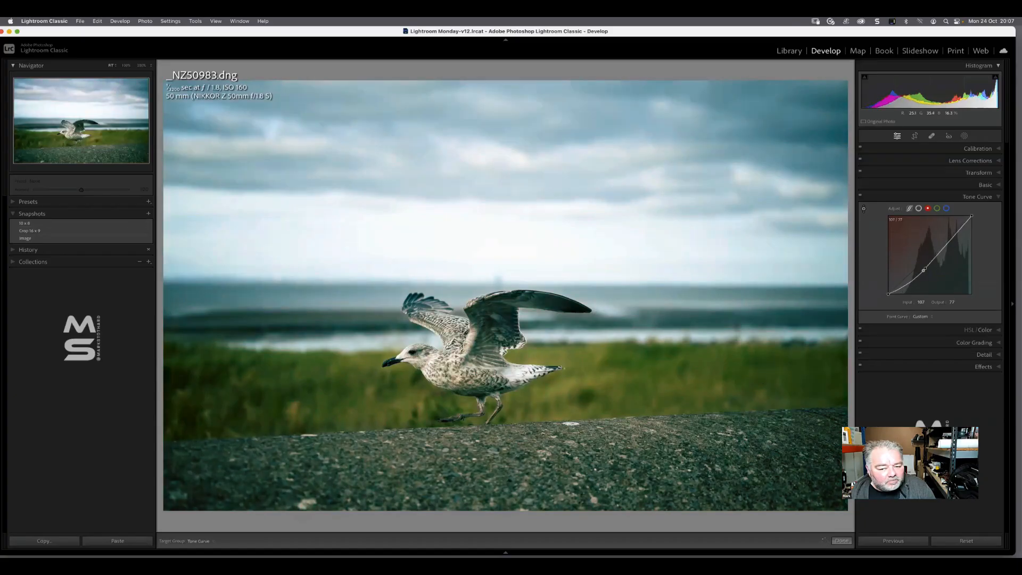
# Try lowering the green channel curve from the grass to output 107, and undo the change
pyautogui.click(936, 209)
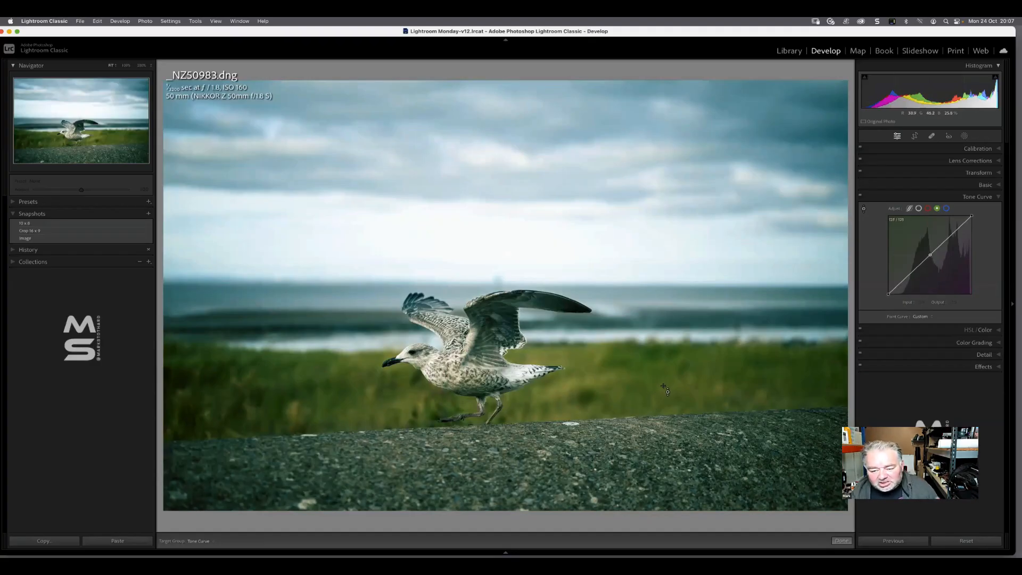
pyautogui.moveTo(664, 384)
pyautogui.mouseDown()
pyautogui.moveTo(664, 425)
pyautogui.moveTo(664, 403)
pyautogui.mouseUp()
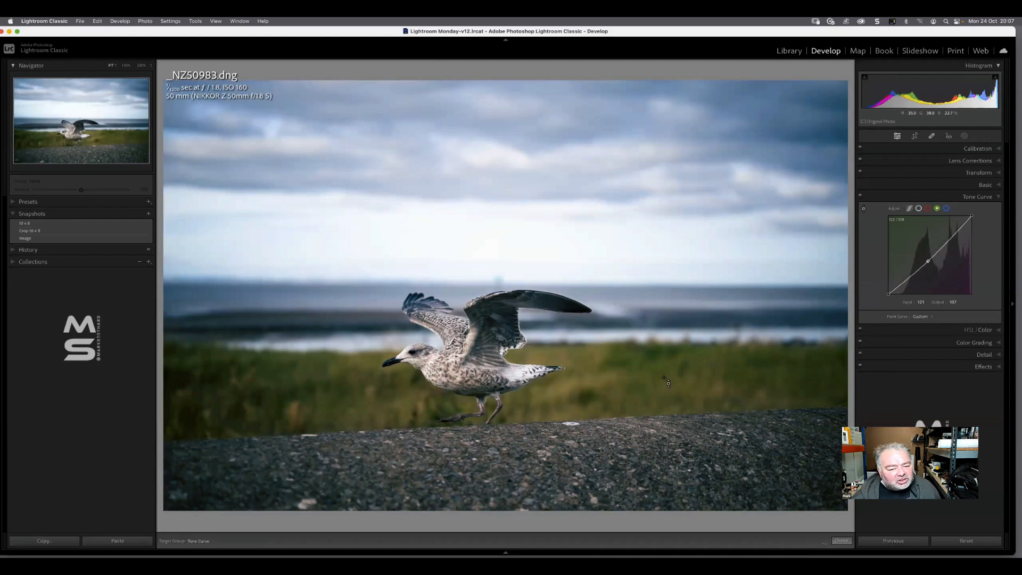
pyautogui.press('super+z')
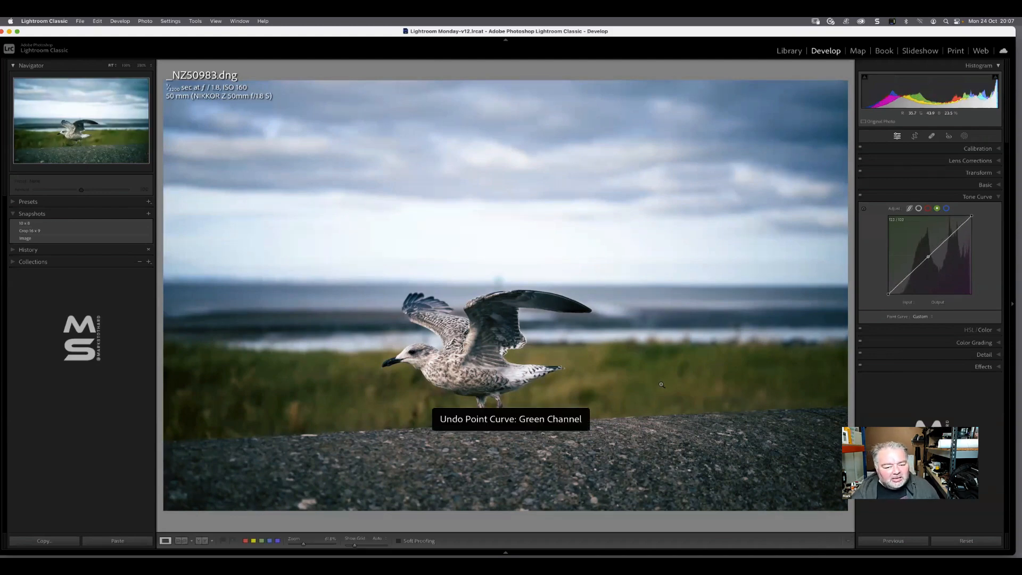
# Try lowering the blue channel curve from the grass, and move its point back to input 58, output 58
pyautogui.click(946, 208)
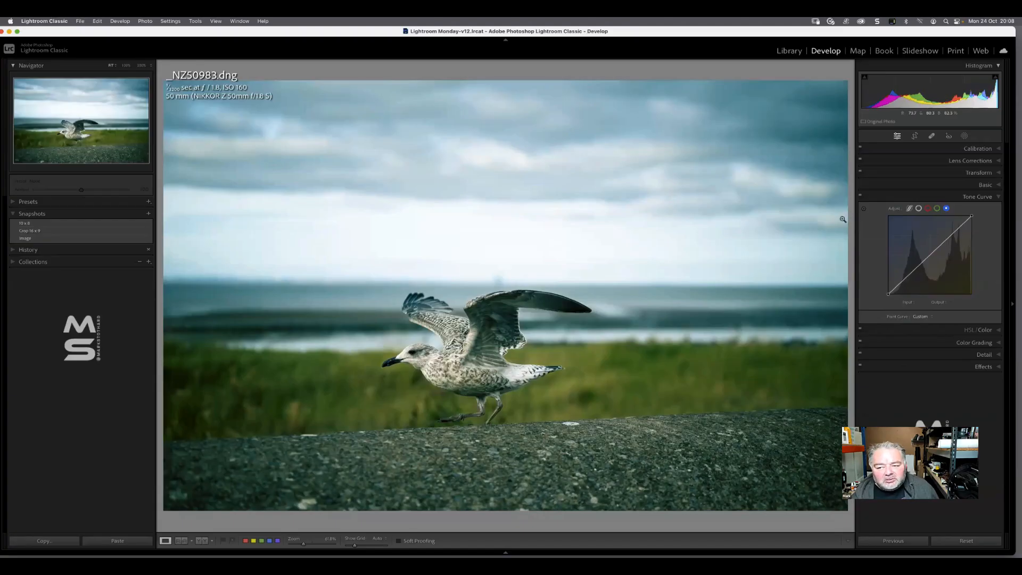
pyautogui.click(863, 208)
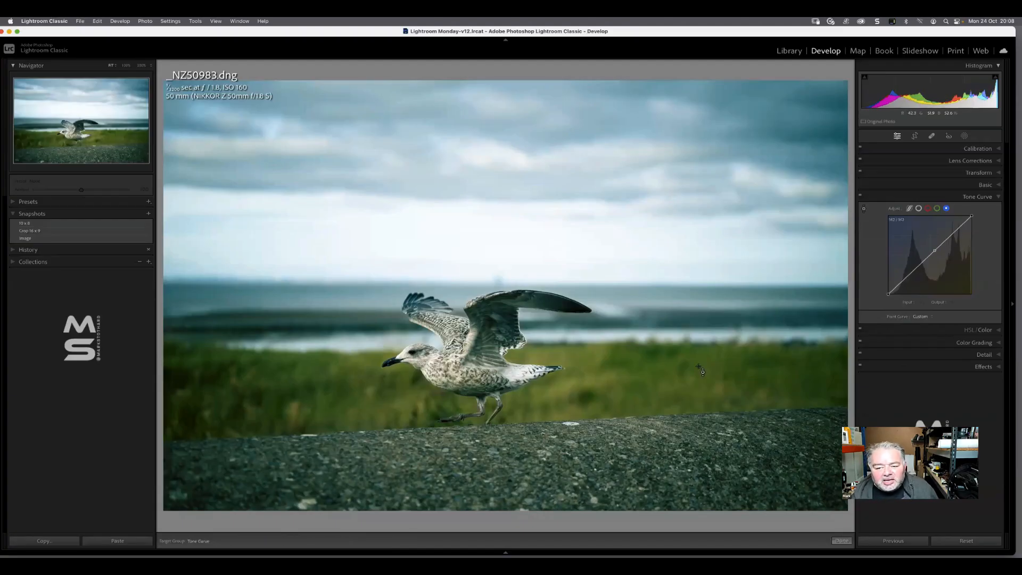
pyautogui.moveTo(694, 370); pyautogui.dragTo(695, 386)
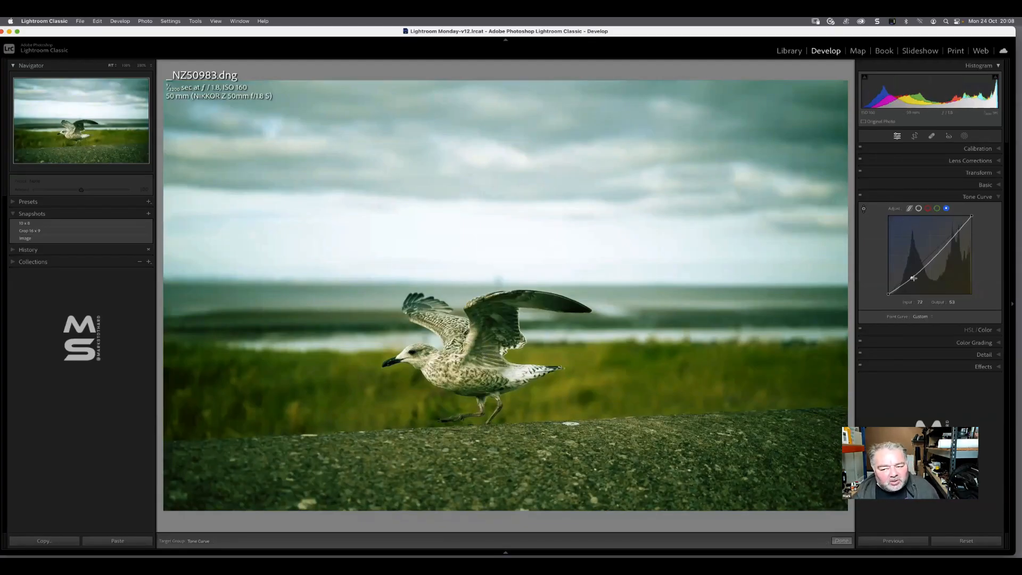
pyautogui.moveTo(910, 280); pyautogui.dragTo(907, 276)
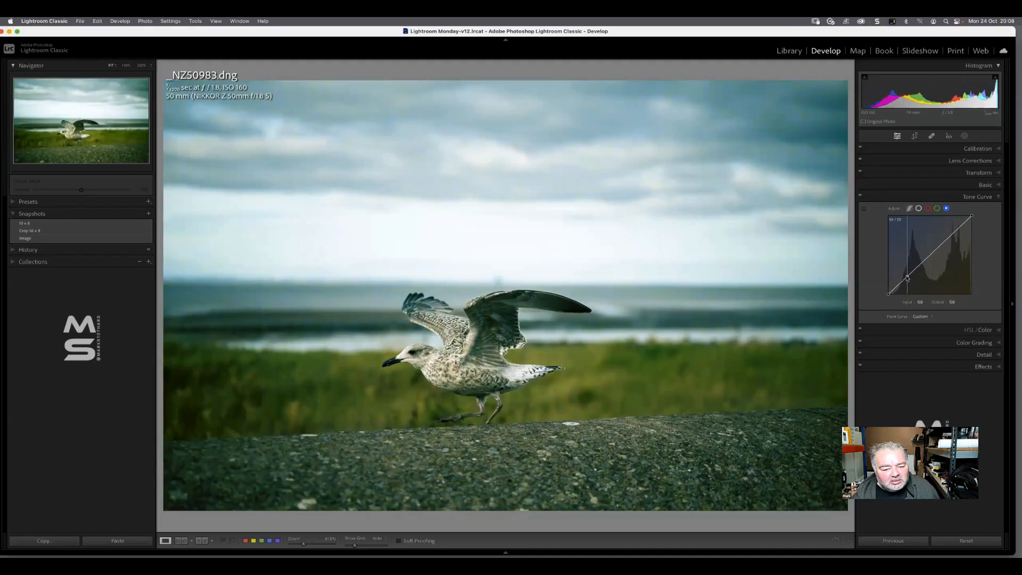
# Lower the Yellow saturation in the HSL adjustments to -35
pyautogui.click(973, 196)
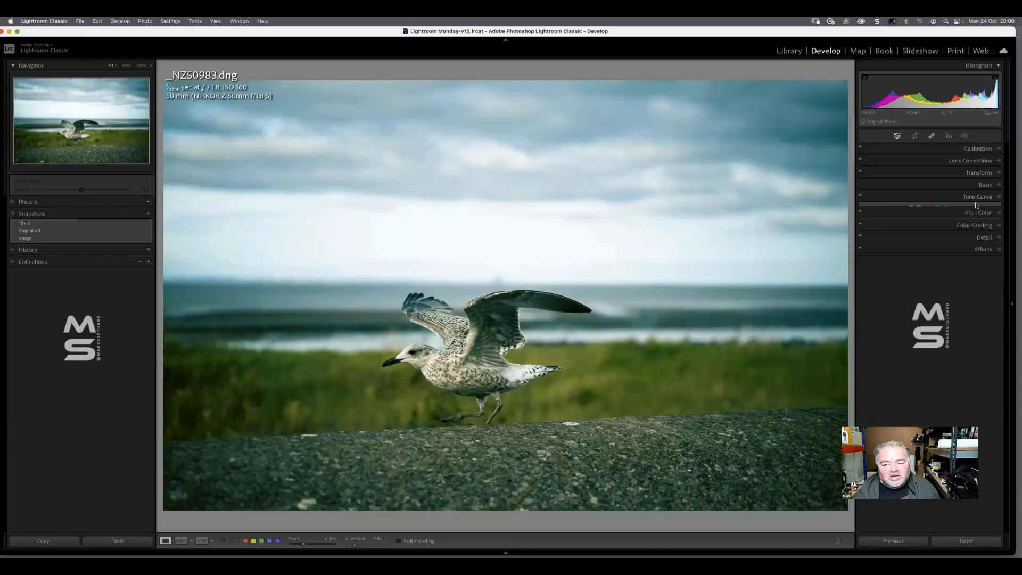
pyautogui.click(967, 209)
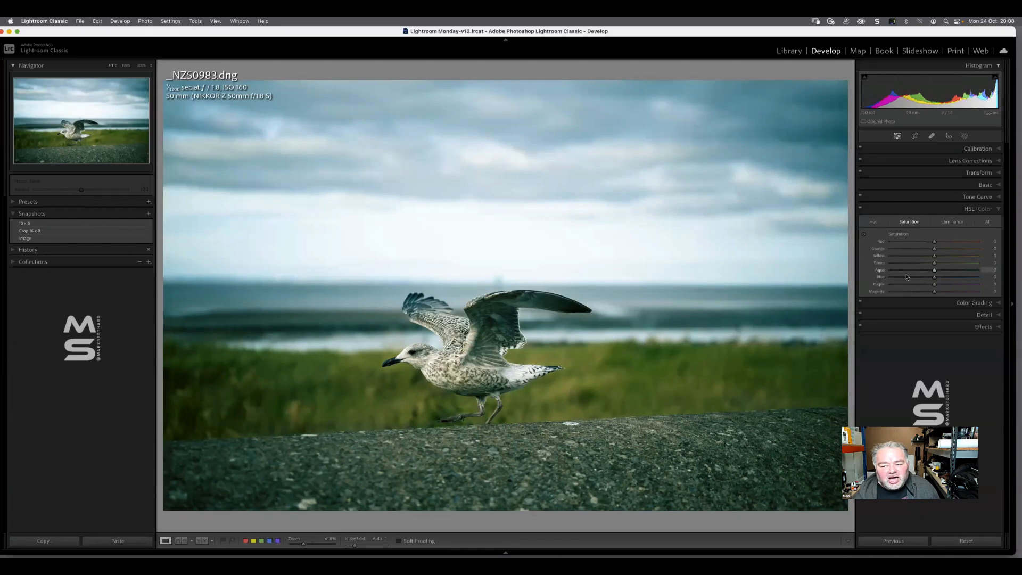
pyautogui.moveTo(933, 257); pyautogui.dragTo(913, 262)
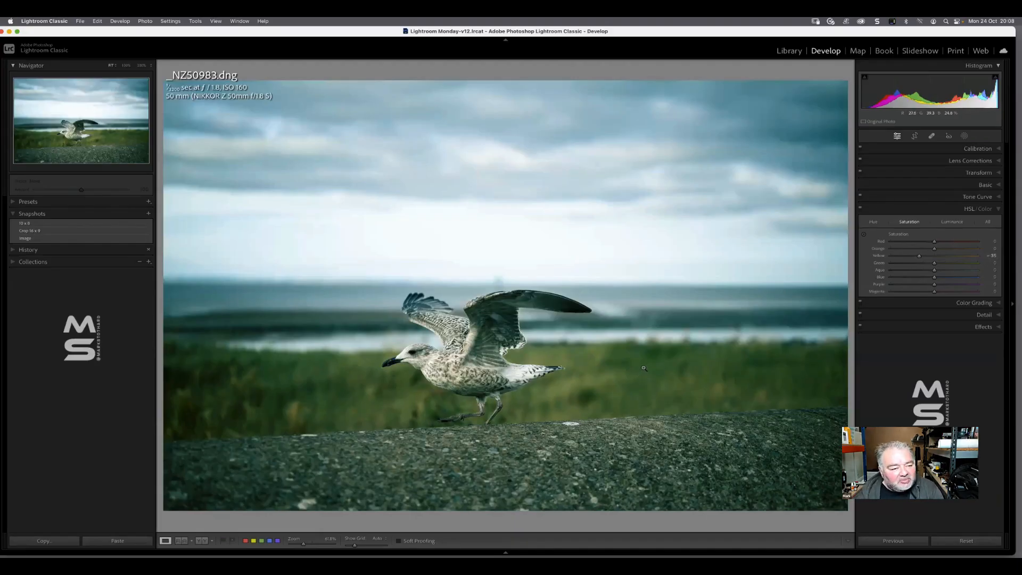
# Open the seaside shelter photo from the Images folder in the Develop module
pyautogui.press('g')
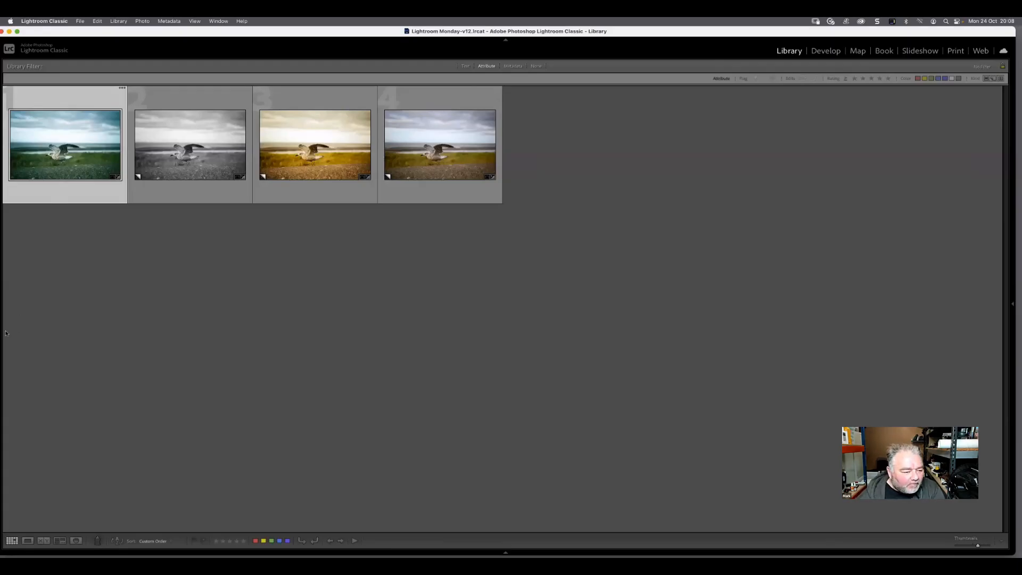
pyautogui.press('Tab')
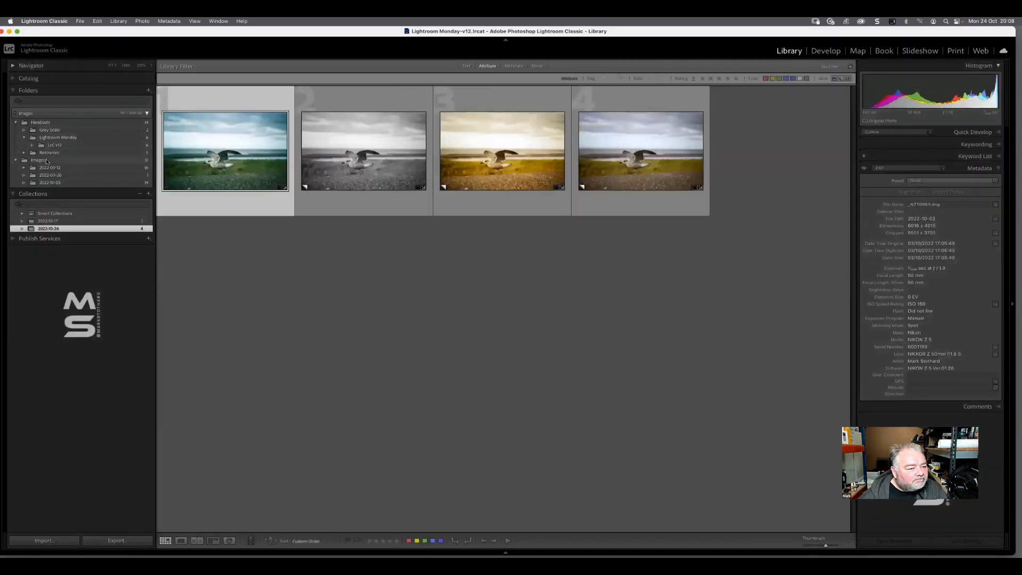
pyautogui.click(47, 160)
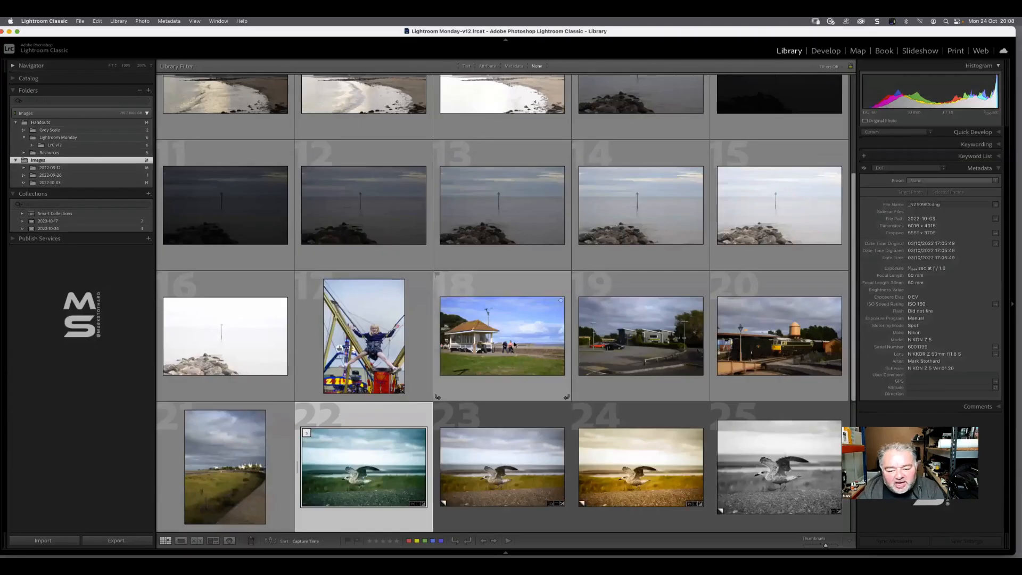
pyautogui.doubleClick(495, 349)
pyautogui.press('d')
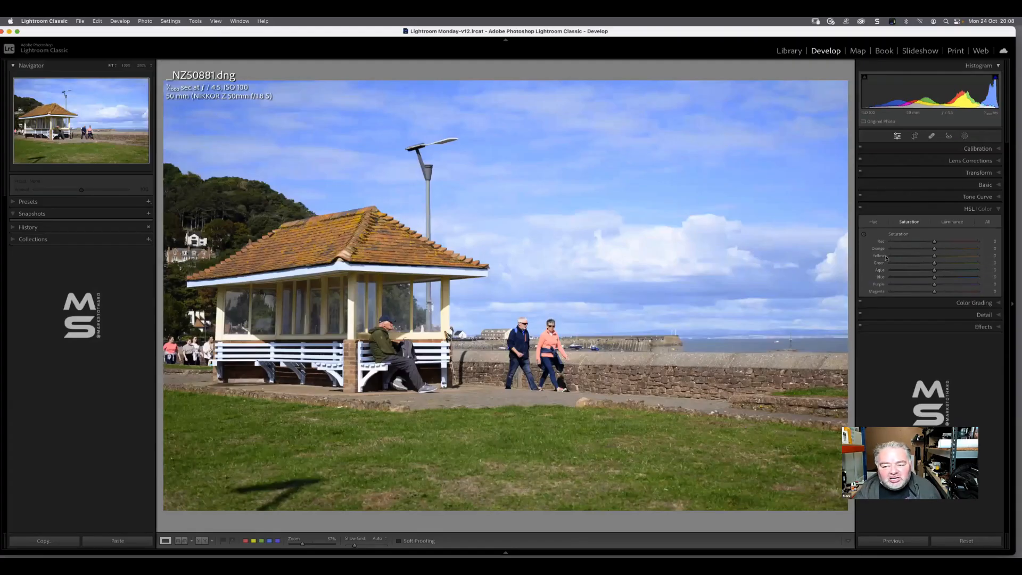
# Lower the Yellow saturation to -70 in the HSL adjustments, and reduce the Yellow luminance to darken the grass
pyautogui.click(933, 256)
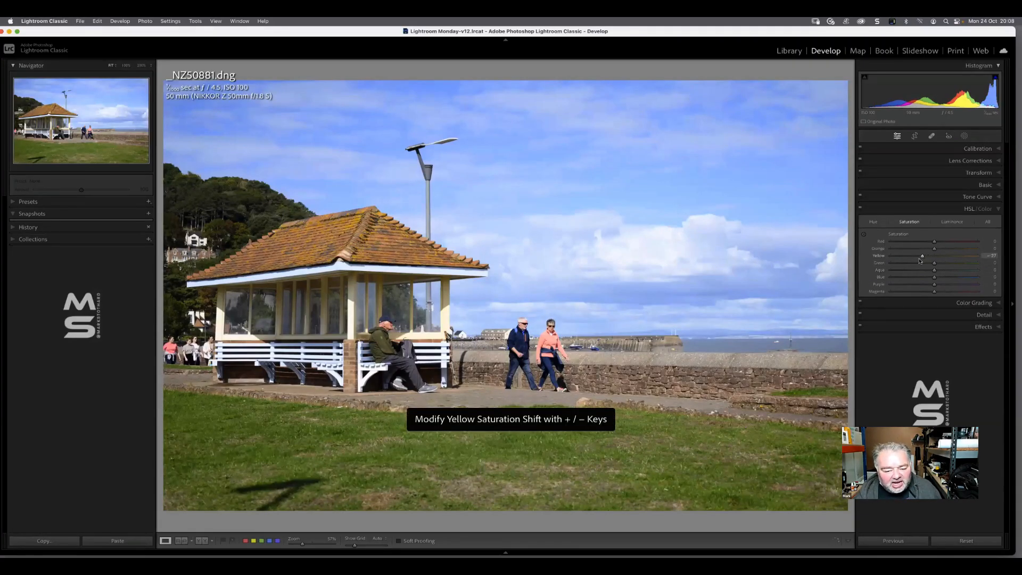
pyautogui.moveTo(920, 260); pyautogui.dragTo(906, 262)
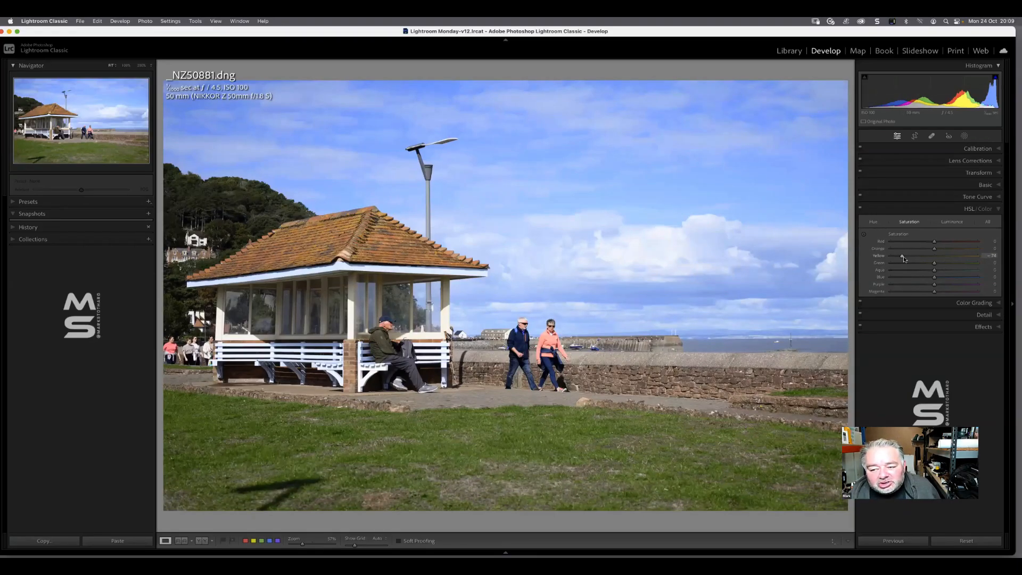
pyautogui.click(951, 222)
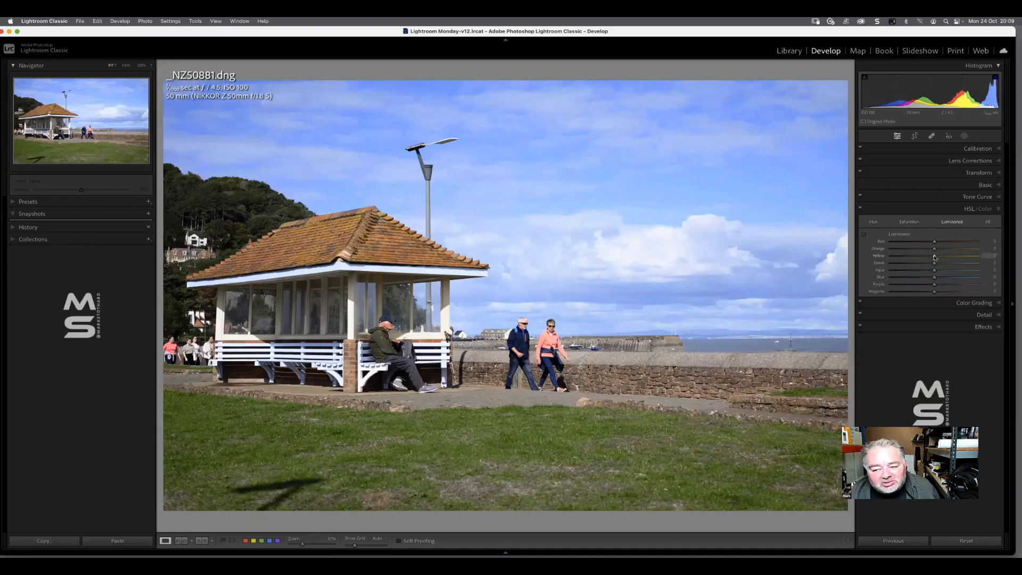
pyautogui.moveTo(932, 258); pyautogui.dragTo(927, 258)
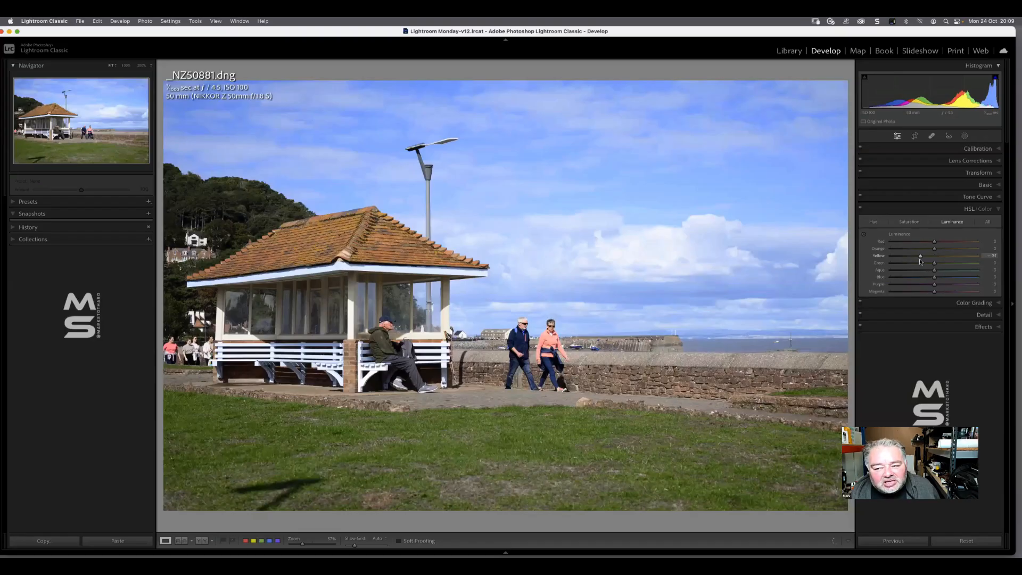
pyautogui.moveTo(914, 261); pyautogui.dragTo(912, 262)
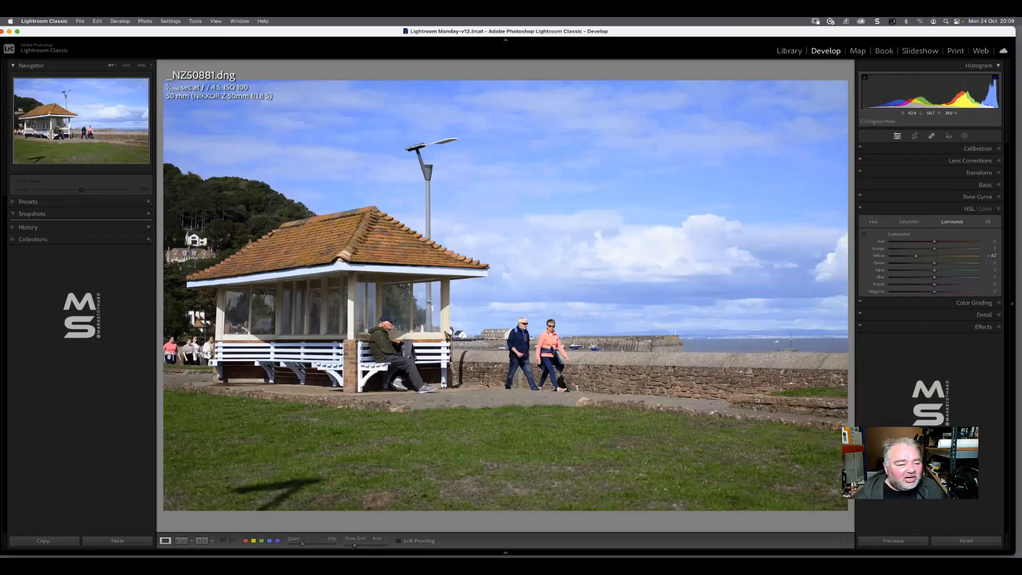
# Use the HSL targeted adjustment on the grass to lower the Yellow and Green luminance and fine-tune their saturation
pyautogui.click(863, 234)
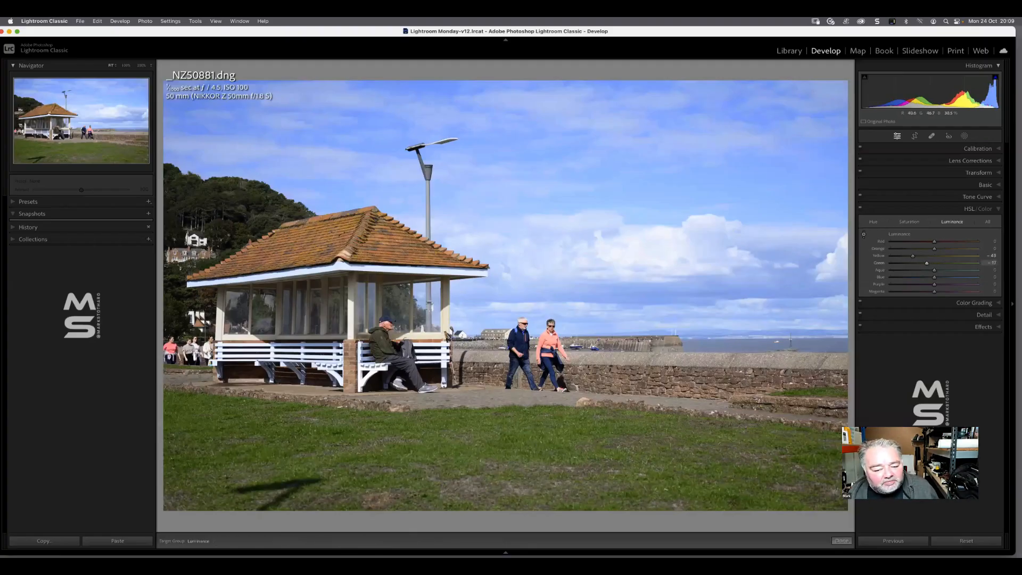
pyautogui.moveTo(519, 437)
pyautogui.mouseDown()
pyautogui.moveTo(519, 428)
pyautogui.moveTo(519, 443)
pyautogui.mouseUp()
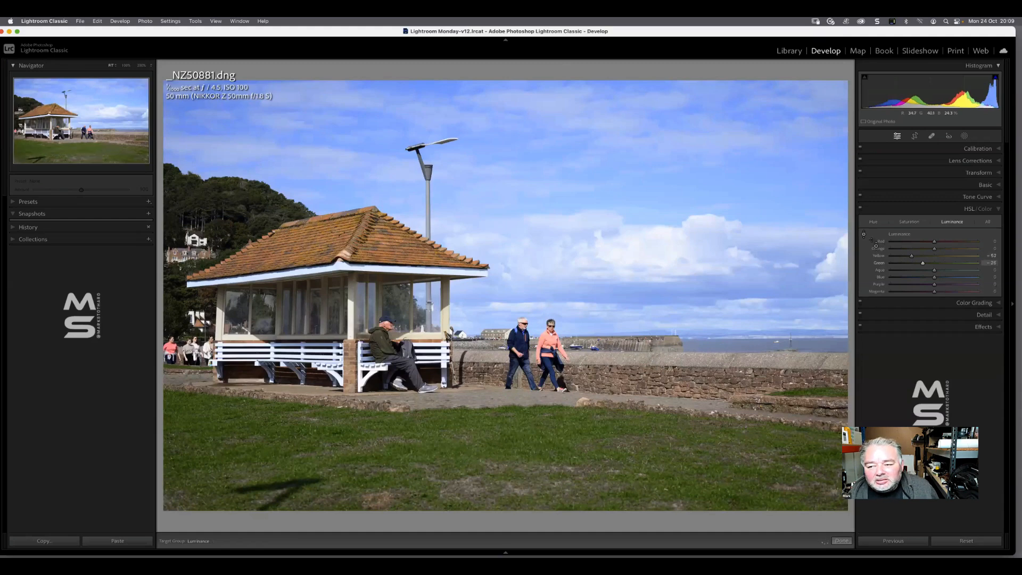
pyautogui.click(909, 221)
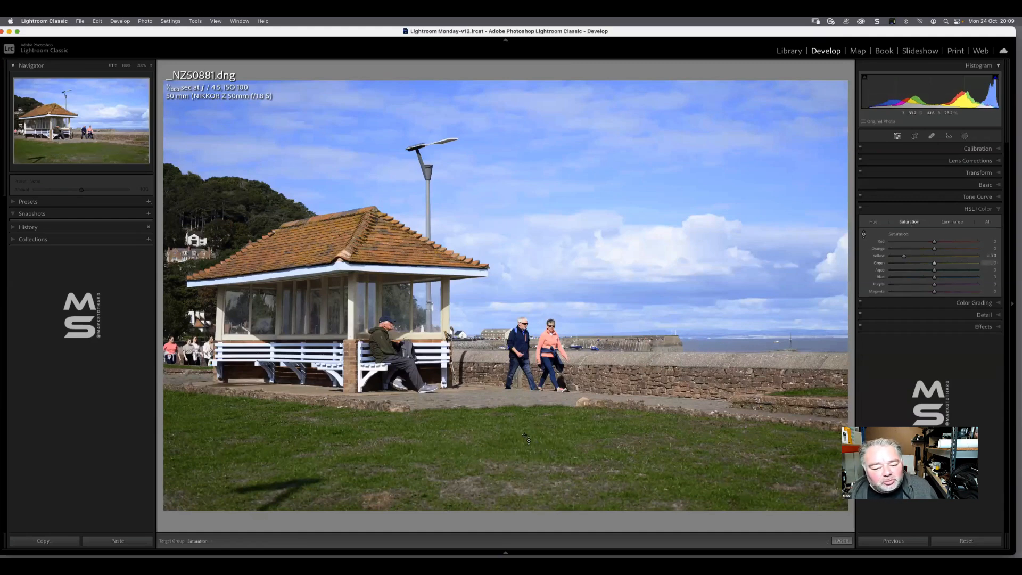
pyautogui.moveTo(518, 441)
pyautogui.mouseDown()
pyautogui.moveTo(519, 453)
pyautogui.moveTo(521, 430)
pyautogui.mouseUp()
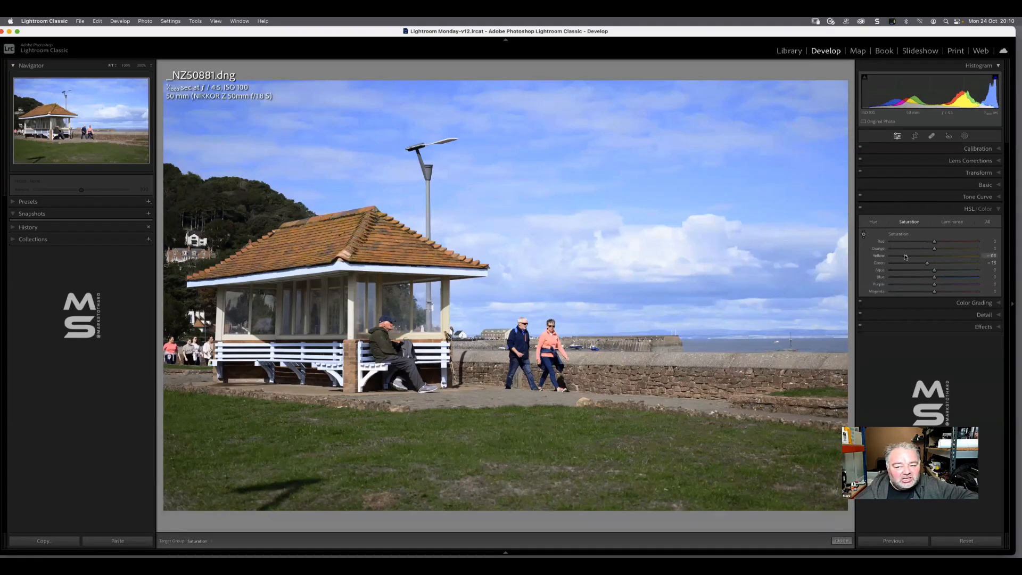
# Try shifting the Yellow and Green hues from the grass with the targeted adjustment, taking Green to -39, and undo the hue shifts
pyautogui.doubleClick(873, 222)
pyautogui.click(864, 235)
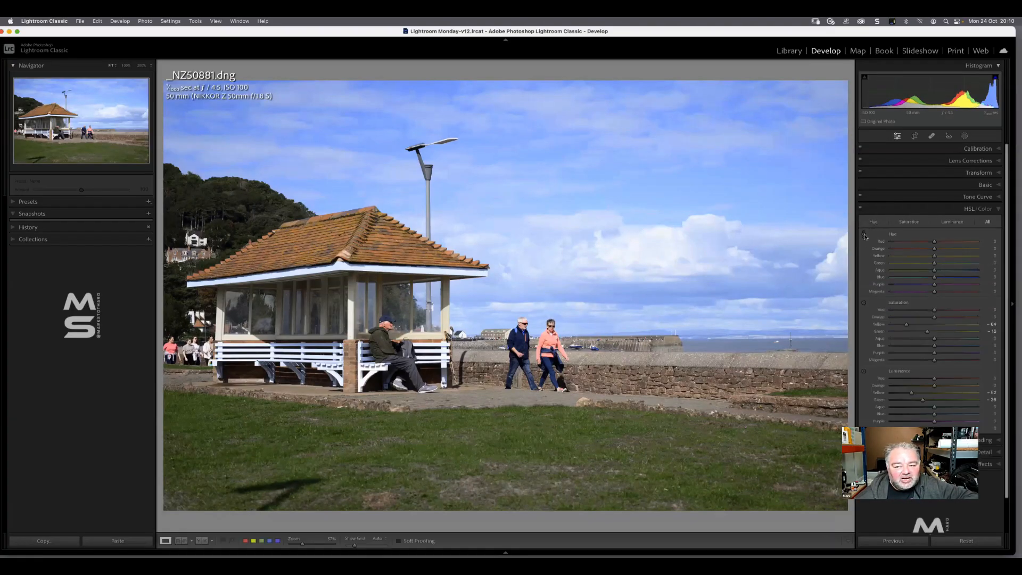
pyautogui.click(565, 434)
pyautogui.click(565, 433)
pyautogui.click(565, 434)
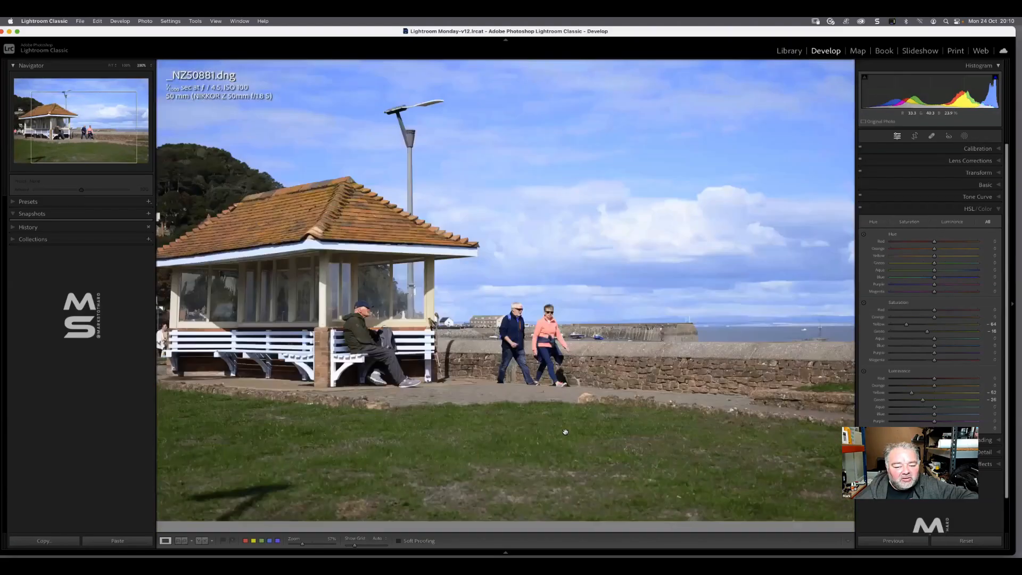
pyautogui.click(565, 434)
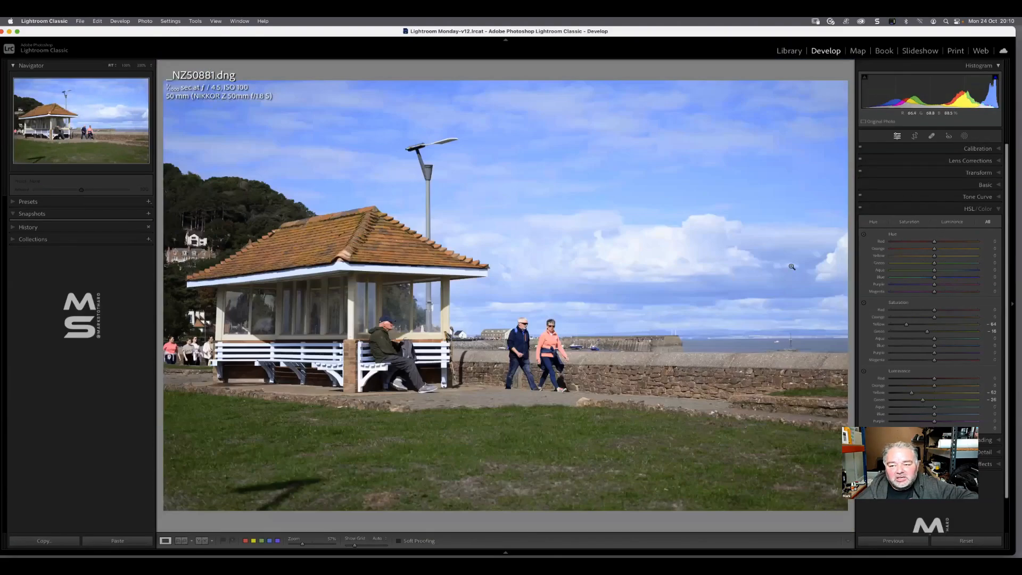
pyautogui.click(862, 235)
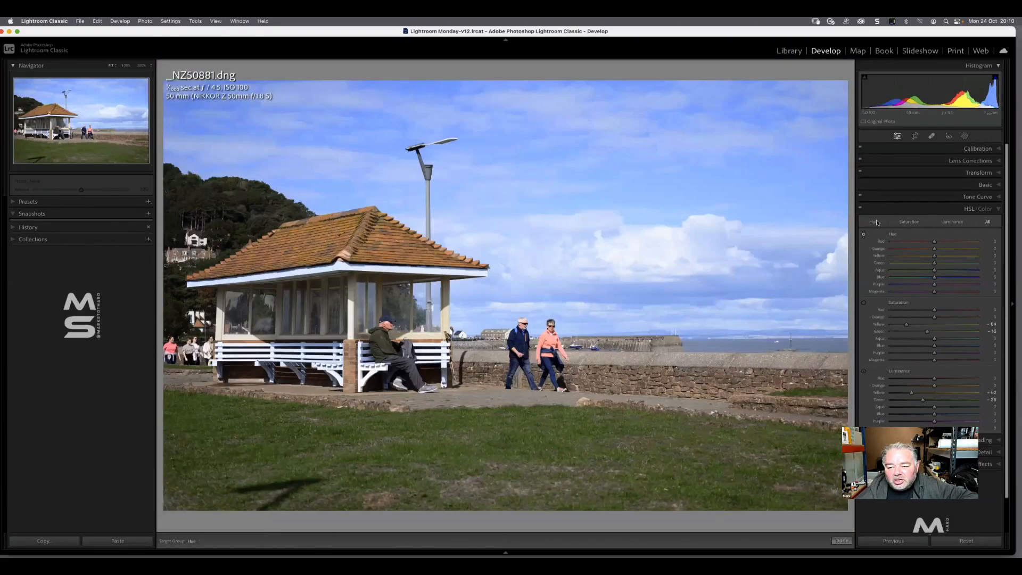
pyautogui.click(871, 223)
pyautogui.click(862, 234)
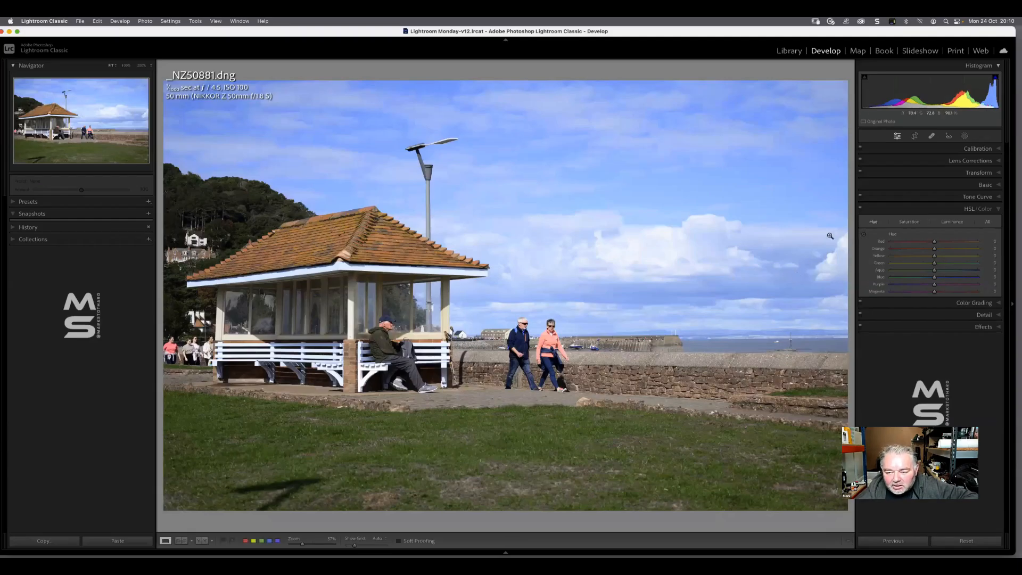
pyautogui.click(863, 234)
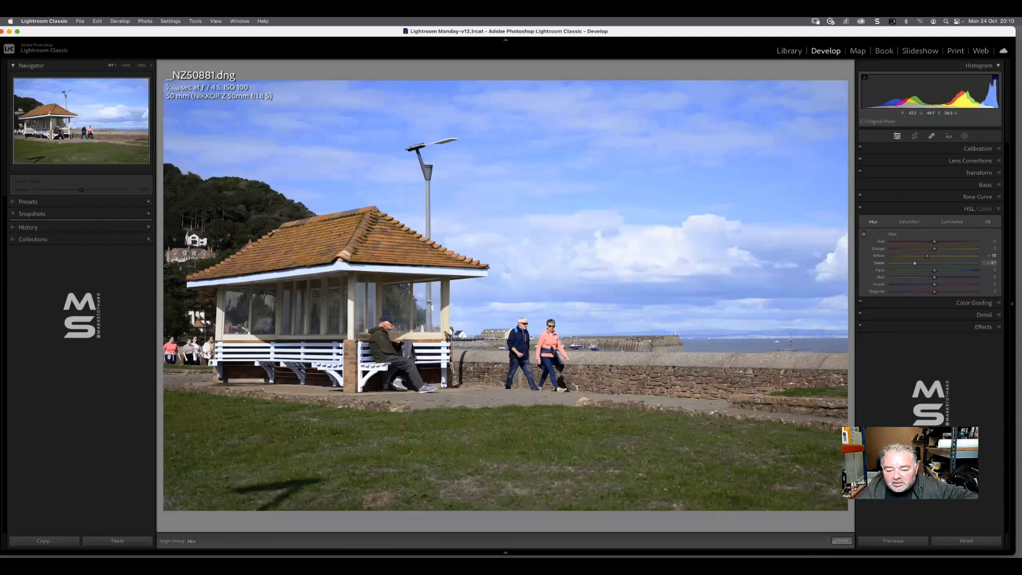
pyautogui.moveTo(506, 460); pyautogui.dragTo(506, 495)
pyautogui.moveTo(505, 452)
pyautogui.mouseDown()
pyautogui.moveTo(506, 490)
pyautogui.moveTo(506, 462)
pyautogui.mouseUp()
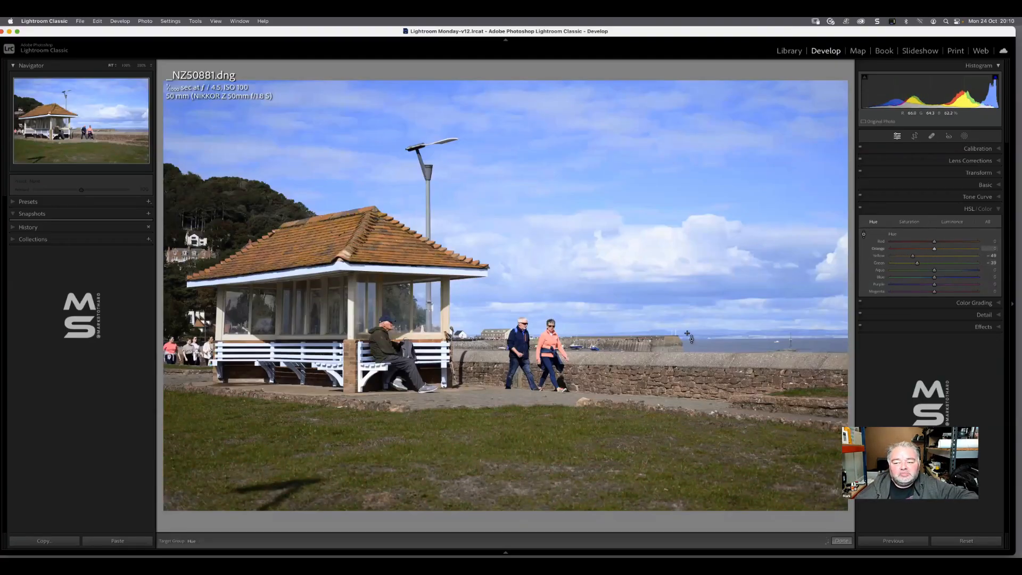
pyautogui.press('super+z')
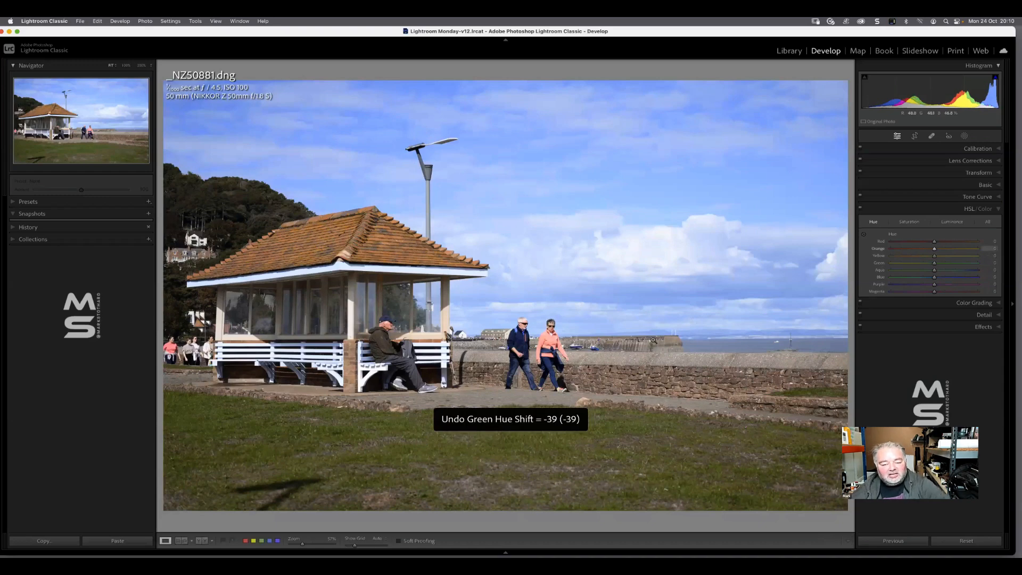
# Try pulling the midtones of the blue channel tone curve down, and reset the blue channel
pyautogui.click(978, 197)
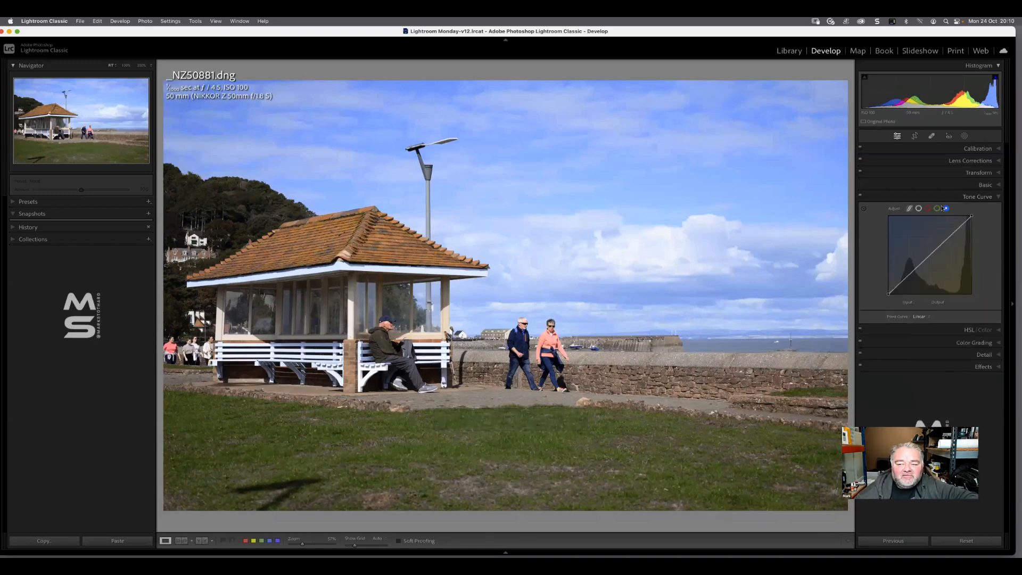
pyautogui.moveTo(930, 251)
pyautogui.mouseDown()
pyautogui.moveTo(936, 268)
pyautogui.moveTo(928, 241)
pyautogui.moveTo(940, 266)
pyautogui.mouseUp()
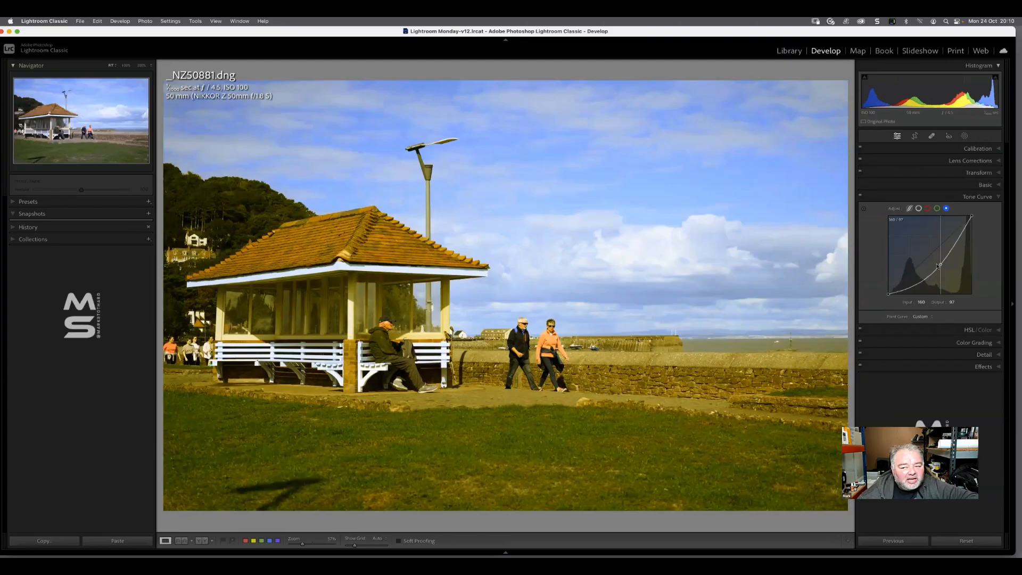
pyautogui.rightClick(943, 250)
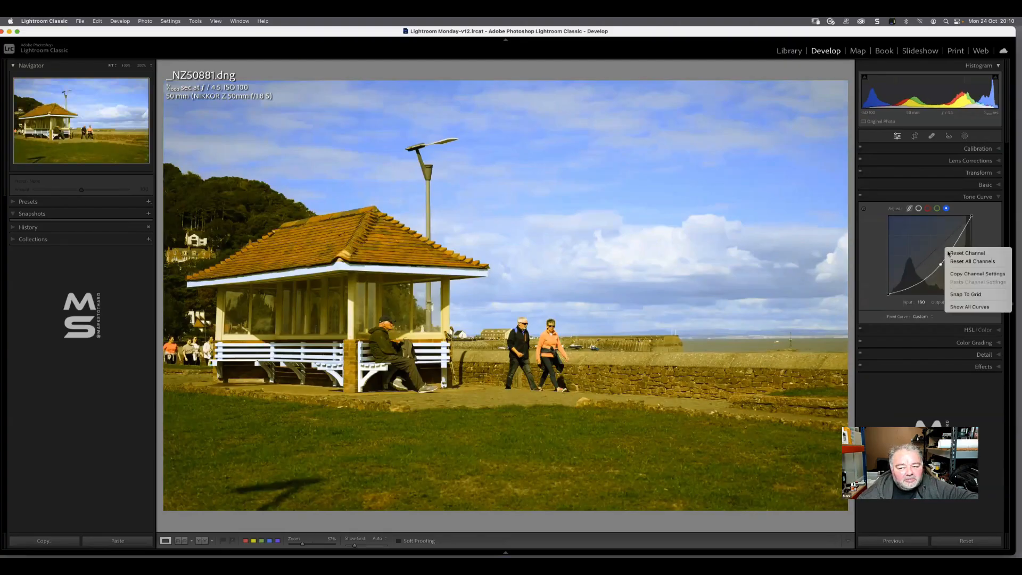
pyautogui.click(963, 253)
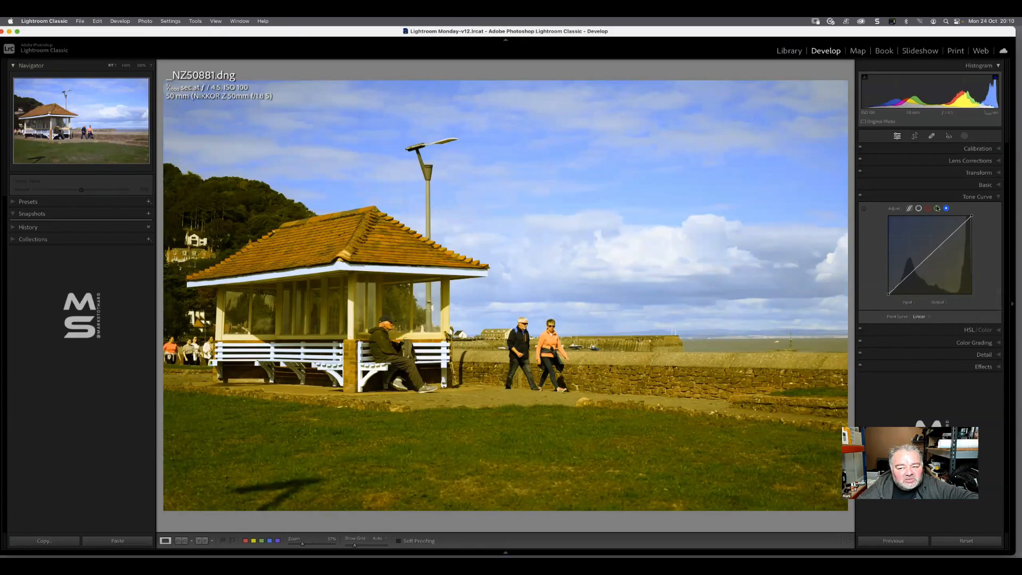
# Try pulling the midtones of the green channel tone curve down, and reset the green channel
pyautogui.click(937, 208)
pyautogui.moveTo(927, 257)
pyautogui.mouseDown()
pyautogui.moveTo(926, 246)
pyautogui.moveTo(910, 249)
pyautogui.moveTo(941, 237)
pyautogui.moveTo(927, 265)
pyautogui.moveTo(937, 269)
pyautogui.moveTo(935, 250)
pyautogui.mouseUp()
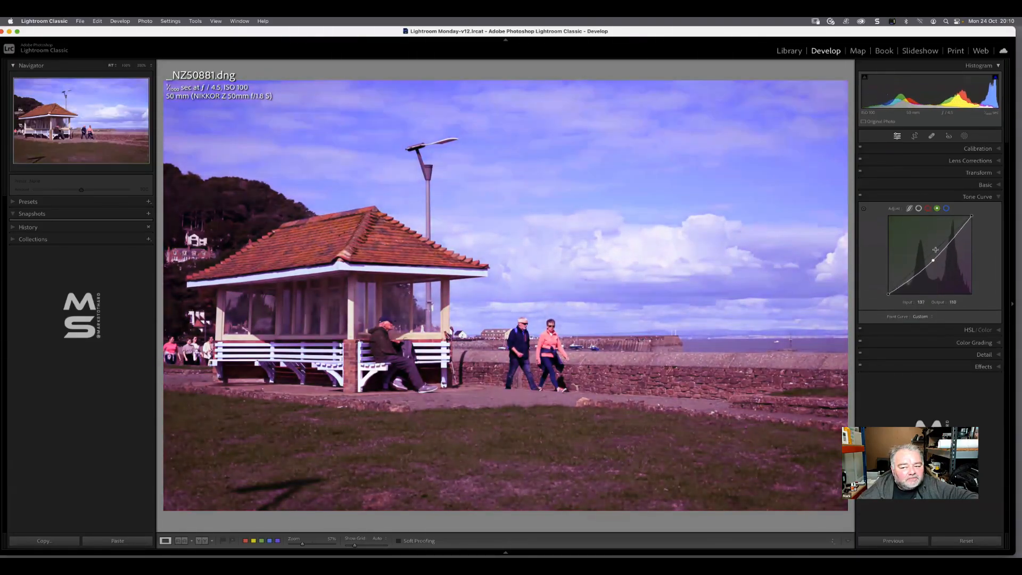
pyautogui.rightClick(935, 249)
pyautogui.click(942, 251)
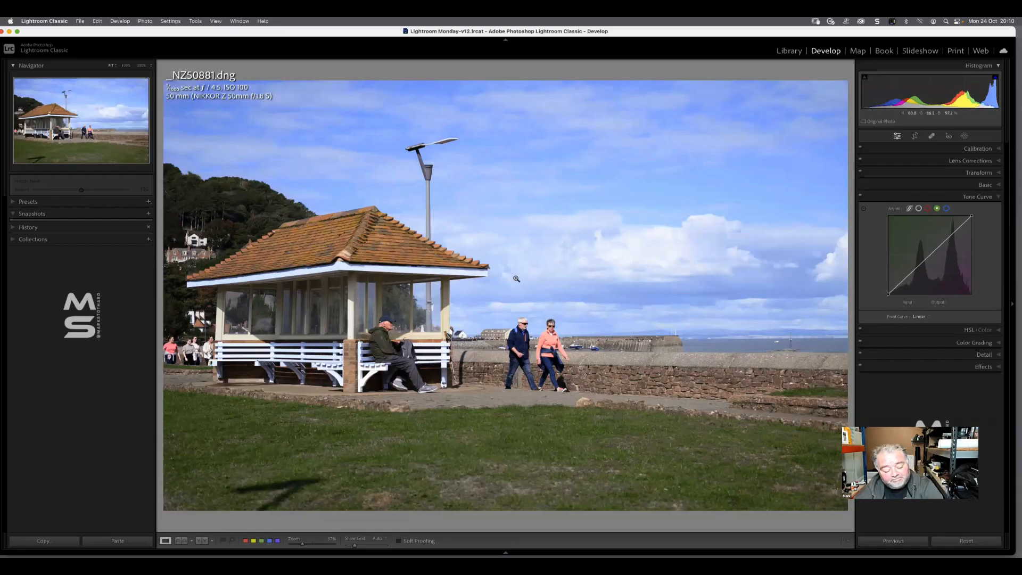
# Open the teal-toned seagull photo _NZ50983.dng from the Images folder in the Develop module
pyautogui.press('g')
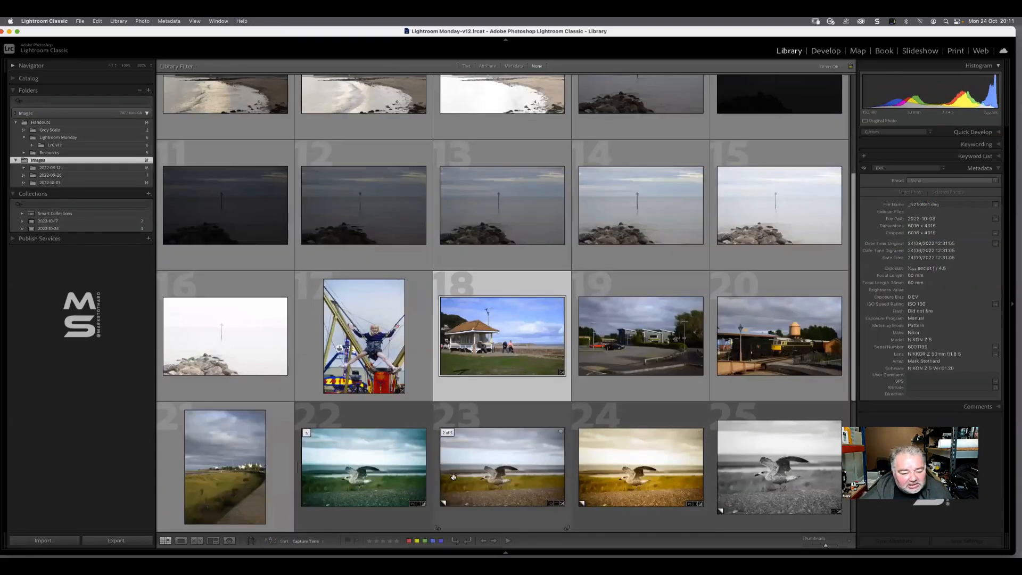
pyautogui.click(398, 490)
pyautogui.doubleClick(398, 490)
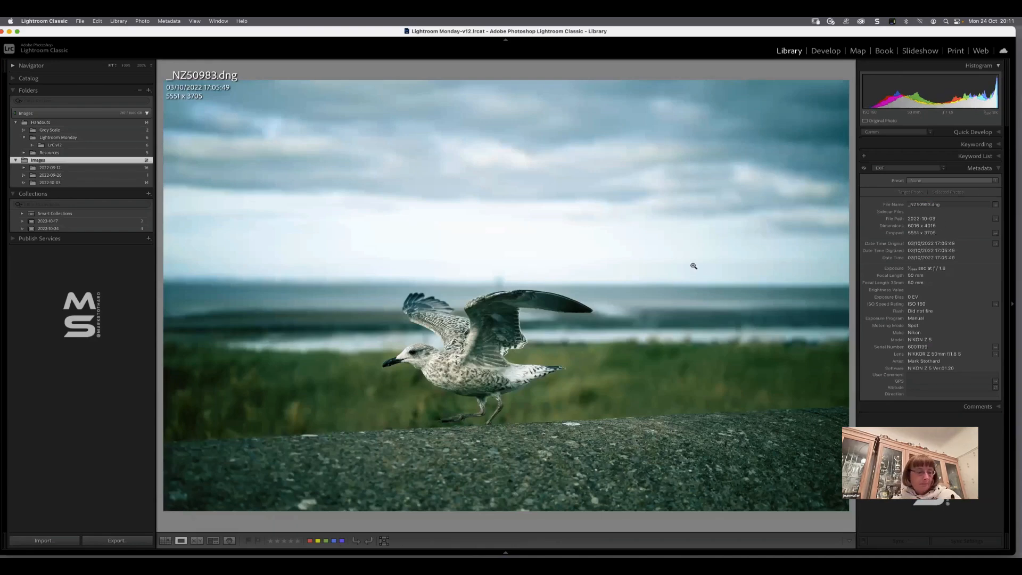
pyautogui.press('d')
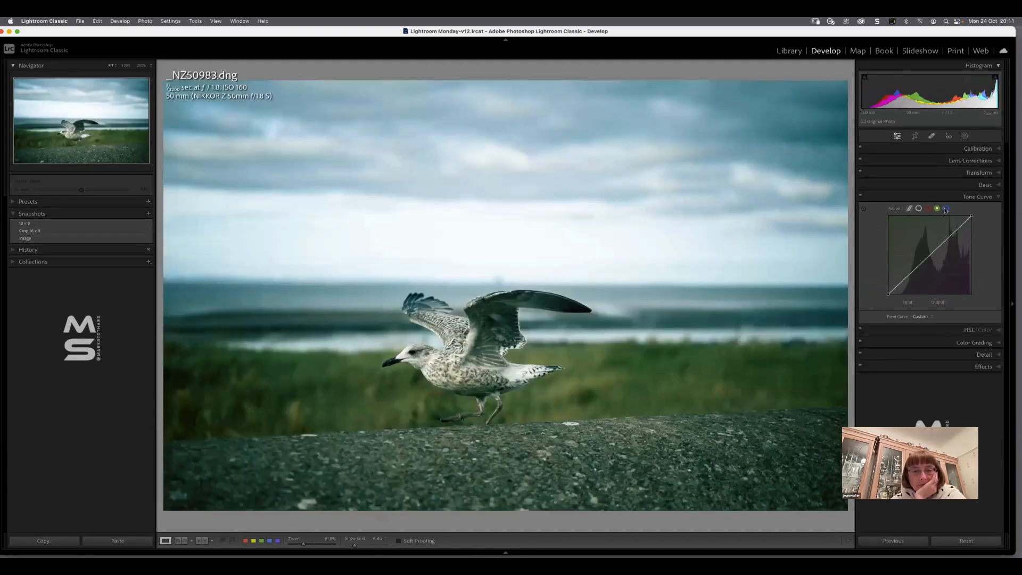
# Raise the midtones of the blue channel tone curve on the seagull photo
pyautogui.click(946, 209)
pyautogui.moveTo(930, 254); pyautogui.dragTo(926, 251)
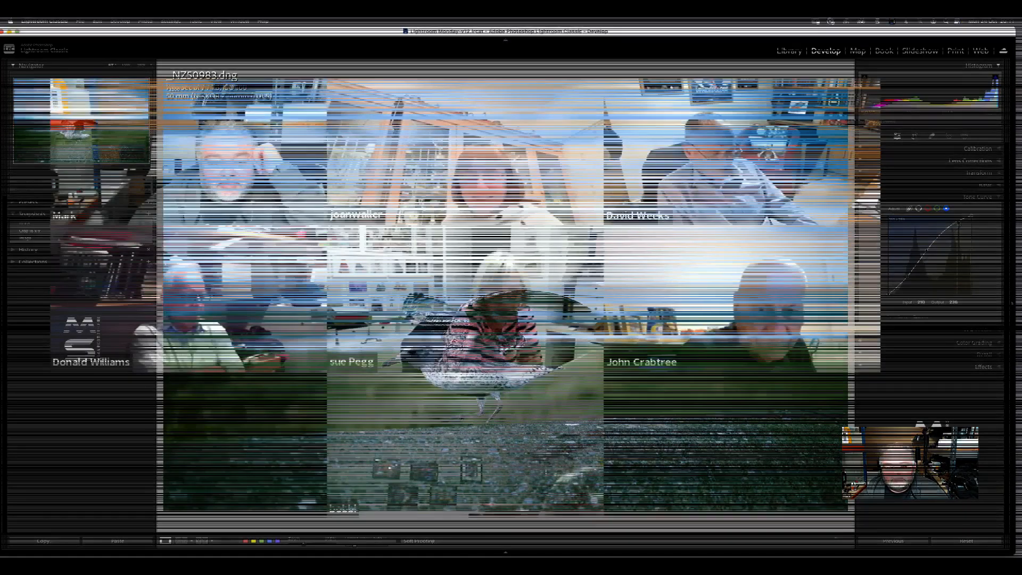